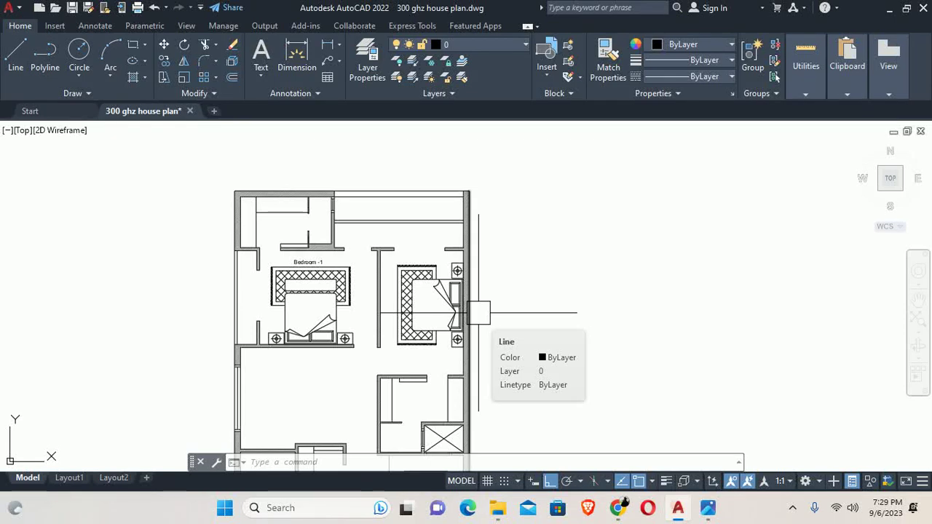
Zoom in on the house plan with the mouse wheel.
{"action": "scroll", "coordinate": [478, 314], "scroll_direction": "up", "scroll_amount": 2}
{"action": "scroll", "coordinate": [480, 280], "scroll_direction": "up", "scroll_amount": 2}
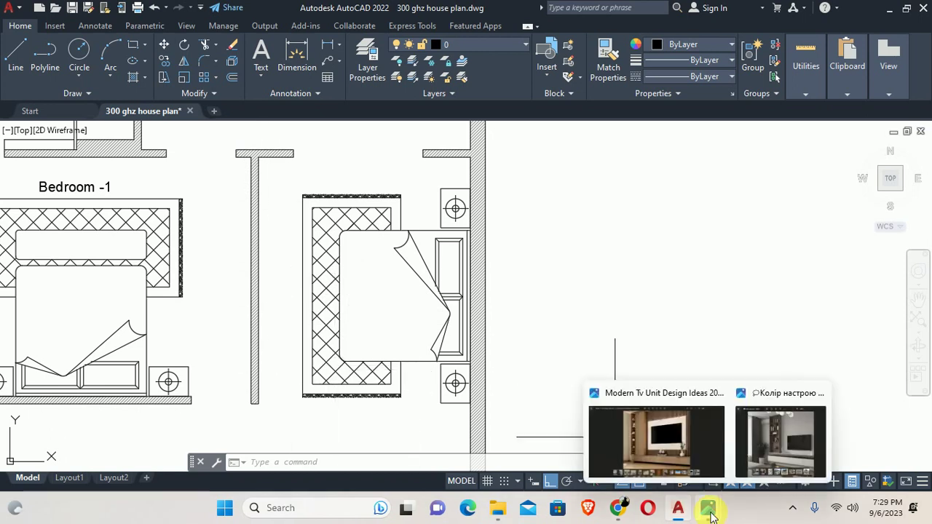
{"action": "mouse_move", "coordinate": [708, 507]}
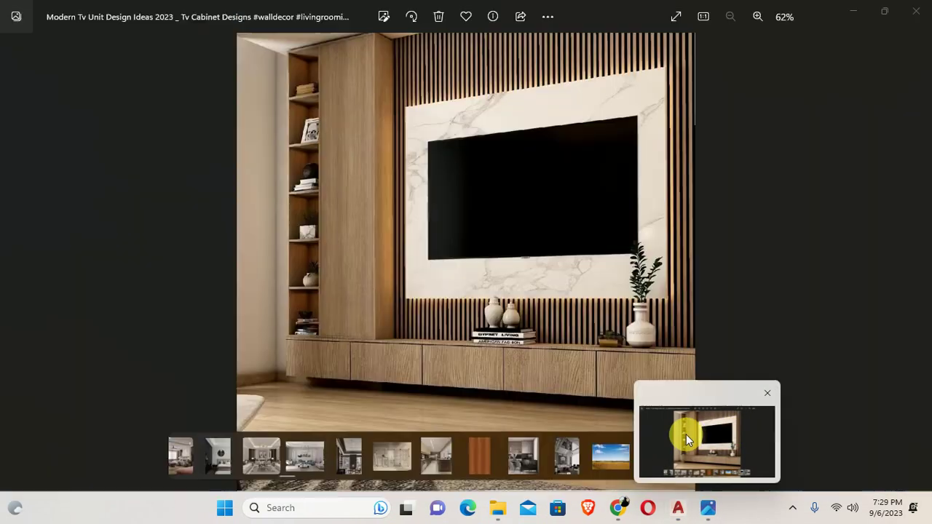
Bring up the TV-unit design photo, study it, then minimize Photos to reveal AutoCAD.
{"action": "left_click", "coordinate": [686, 434]}
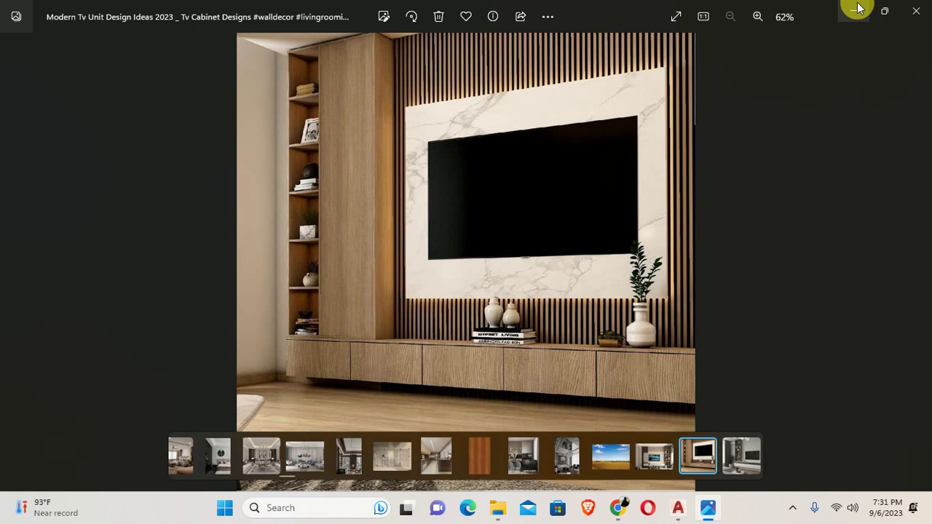
{"action": "left_click", "coordinate": [857, 8]}
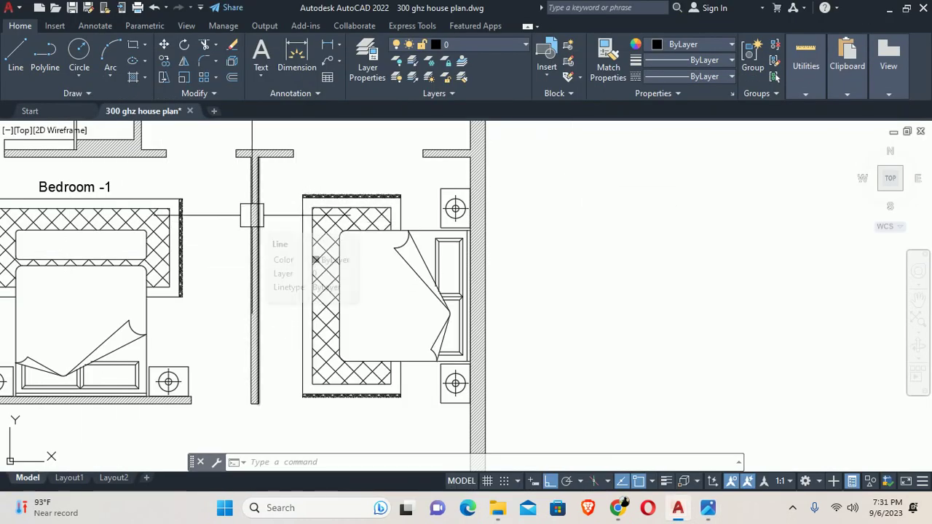
Zoom in and out around Bedroom -1 to inspect the double bed and side tables.
{"action": "scroll", "coordinate": [254, 158], "scroll_direction": "down", "scroll_amount": 4}
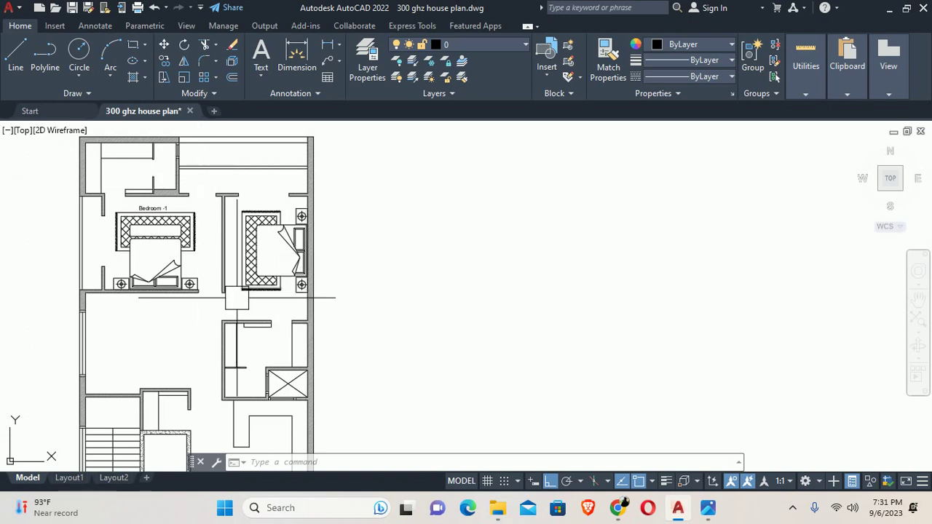
{"action": "scroll", "coordinate": [224, 297], "scroll_direction": "up", "scroll_amount": 3}
{"action": "scroll", "coordinate": [243, 292], "scroll_direction": "up", "scroll_amount": 2}
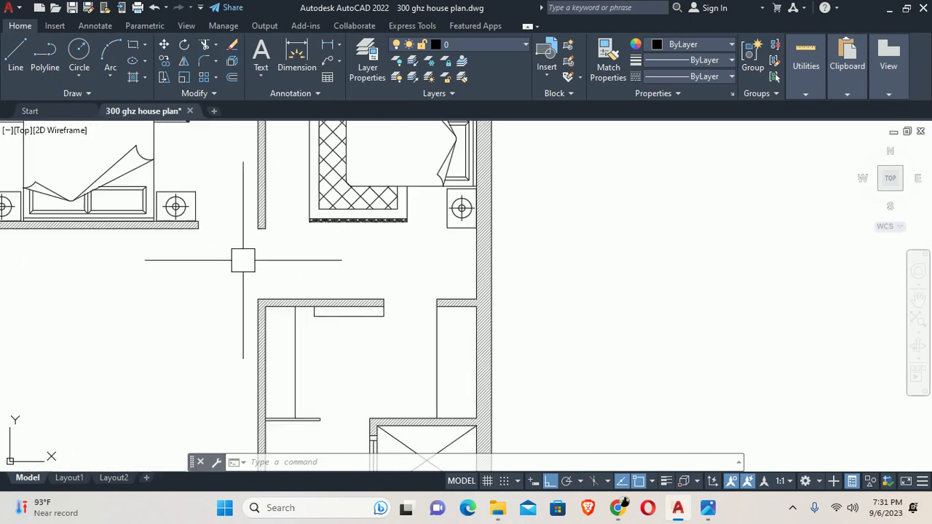
{"action": "scroll", "coordinate": [244, 258], "scroll_direction": "up", "scroll_amount": 2}
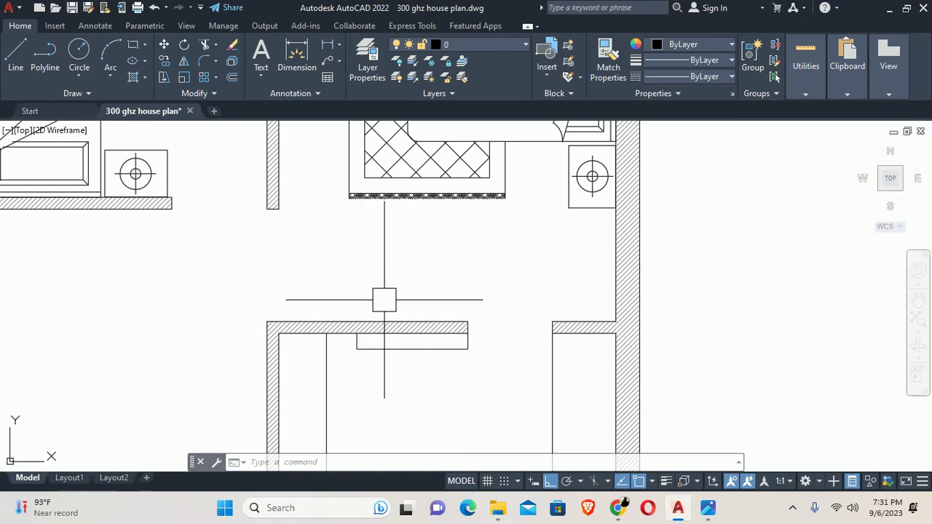
{"action": "scroll", "coordinate": [385, 299], "scroll_direction": "down", "scroll_amount": 2}
{"action": "scroll", "coordinate": [359, 339], "scroll_direction": "up", "scroll_amount": 1}
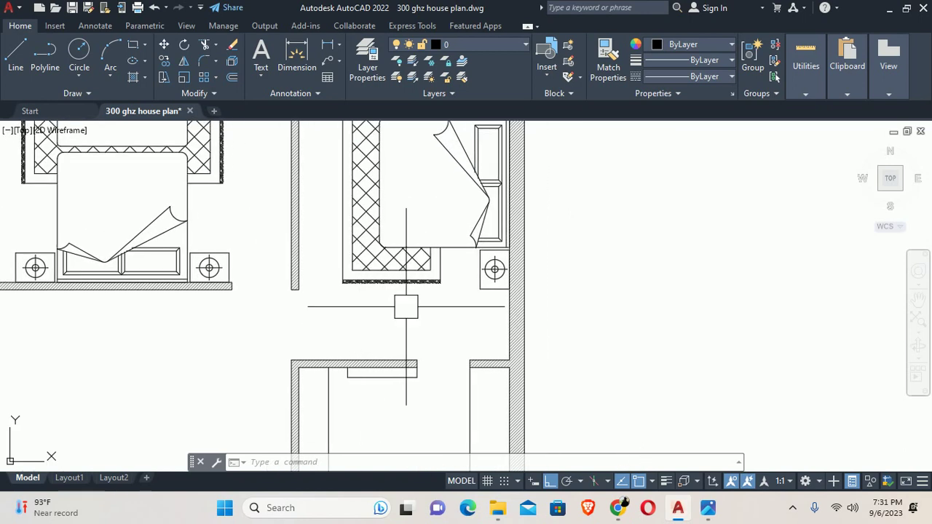
{"action": "scroll", "coordinate": [442, 289], "scroll_direction": "down", "scroll_amount": 1}
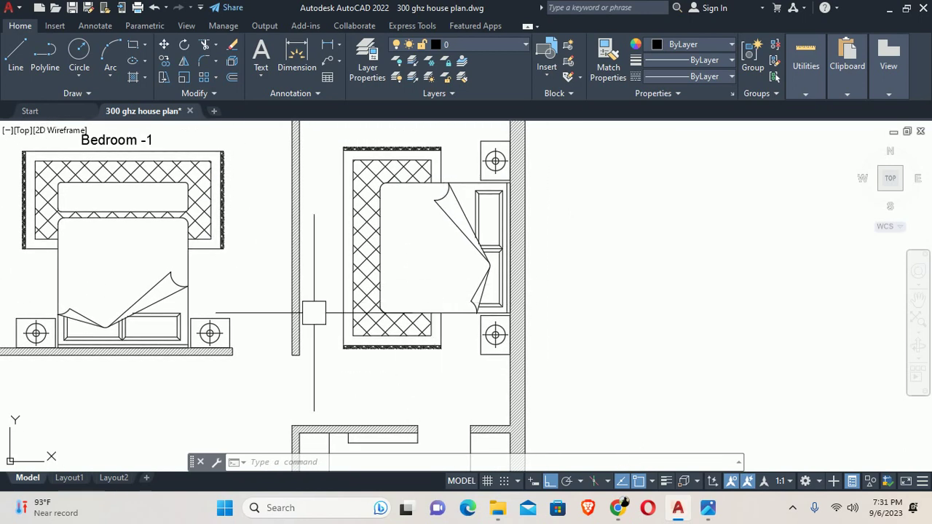
{"action": "scroll", "coordinate": [314, 313], "scroll_direction": "down", "scroll_amount": 1}
{"action": "scroll", "coordinate": [322, 291], "scroll_direction": "up", "scroll_amount": 1}
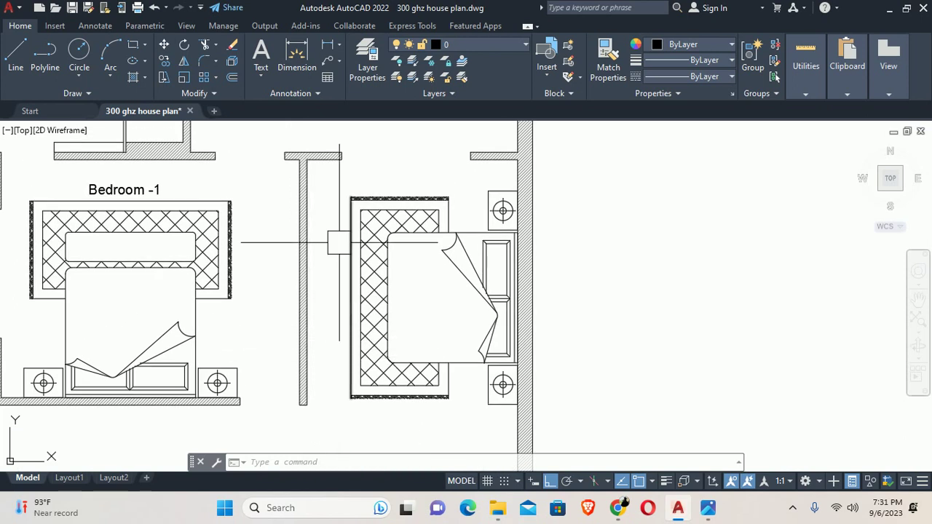
Restore the TV-unit photo, flip to the next design image and back.
{"action": "left_click", "coordinate": [705, 512]}
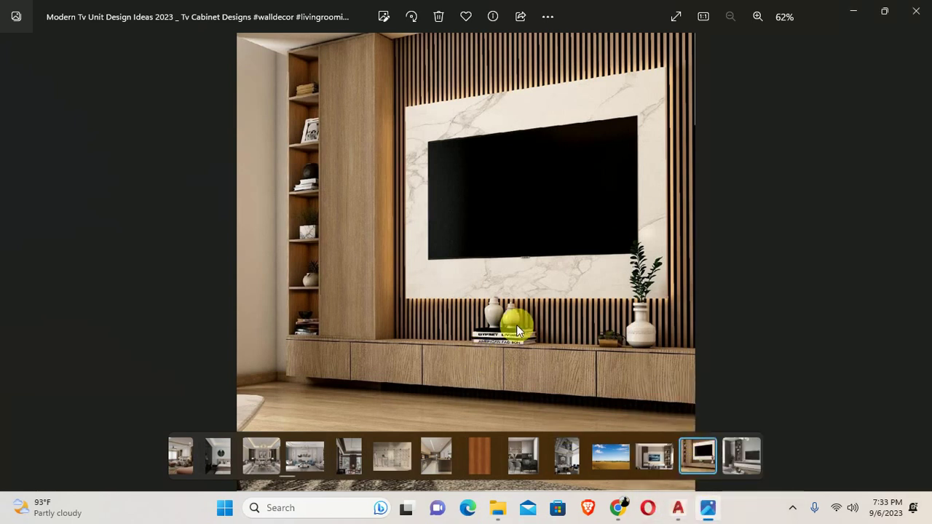
{"action": "key", "text": "Right"}
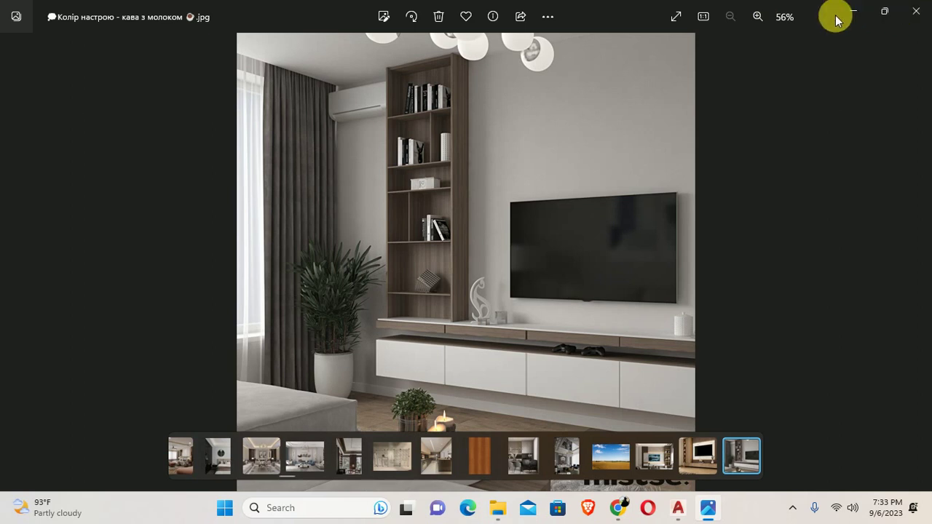
{"action": "key", "text": "Left"}
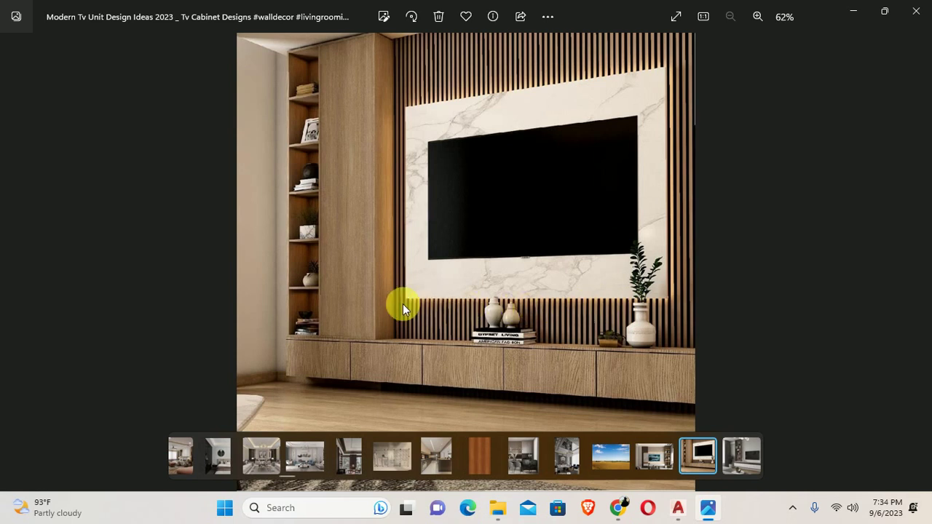
Minimize the photo to check the plan, then reopen the TV-unit reference photo.
{"action": "left_click", "coordinate": [855, 11]}
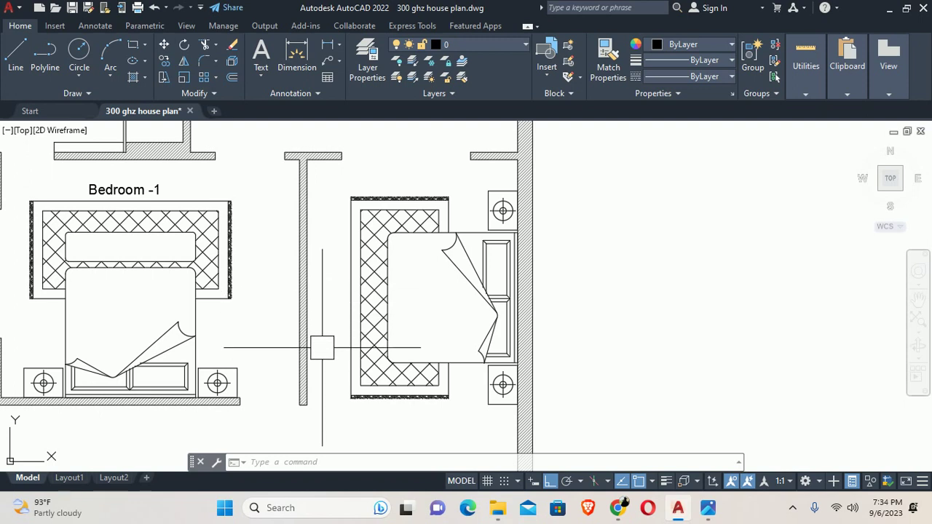
{"action": "left_click", "coordinate": [708, 508]}
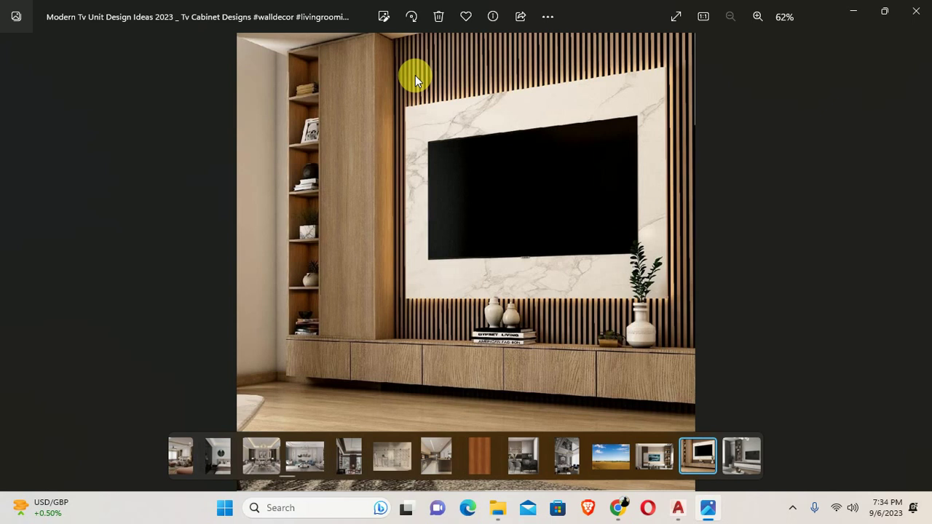
Launch Microsoft Paint from the Start search.
{"action": "key", "text": "super"}
{"action": "type", "text": "pai"}
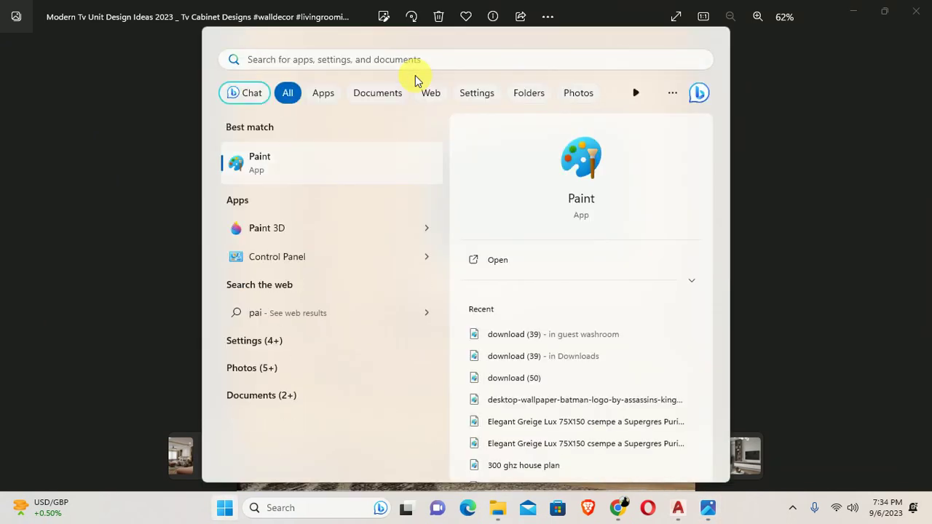
{"action": "key", "text": "Return"}
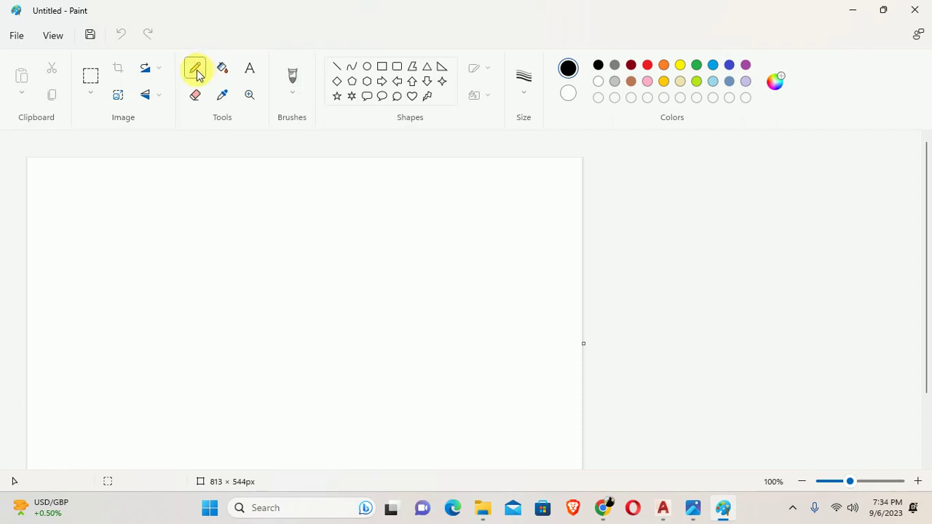
Draw a stepped black outline across the canvas with the 4px Pencil.
{"action": "left_click", "coordinate": [196, 71]}
{"action": "left_click", "coordinate": [526, 93]}
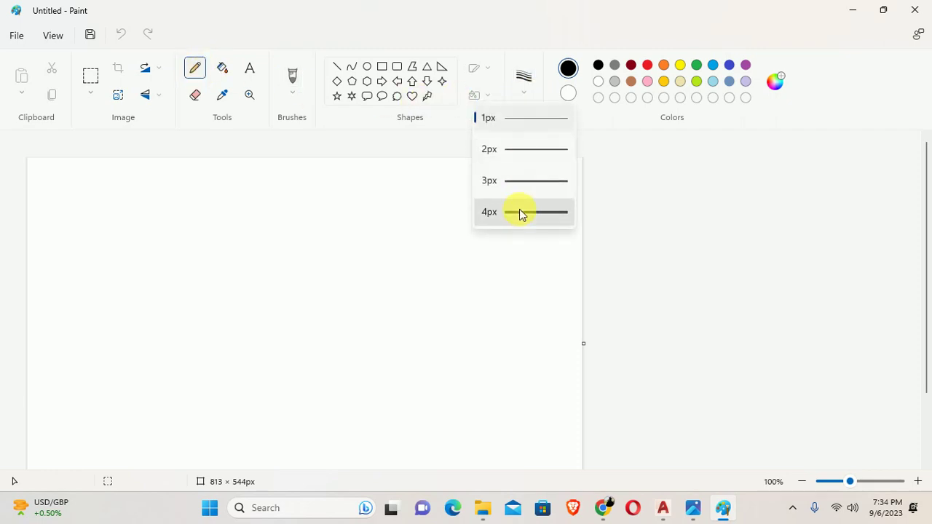
{"action": "left_click", "coordinate": [520, 211]}
{"action": "mouse_move", "coordinate": [80, 224]}
{"action": "left_mouse_down"}
{"action": "mouse_move", "coordinate": [125, 263]}
{"action": "mouse_move", "coordinate": [276, 261]}
{"action": "mouse_move", "coordinate": [282, 235]}
{"action": "mouse_move", "coordinate": [329, 235]}
{"action": "mouse_move", "coordinate": [333, 263]}
{"action": "mouse_move", "coordinate": [391, 265]}
{"action": "mouse_move", "coordinate": [385, 234]}
{"action": "mouse_move", "coordinate": [457, 234]}
{"action": "left_mouse_up"}
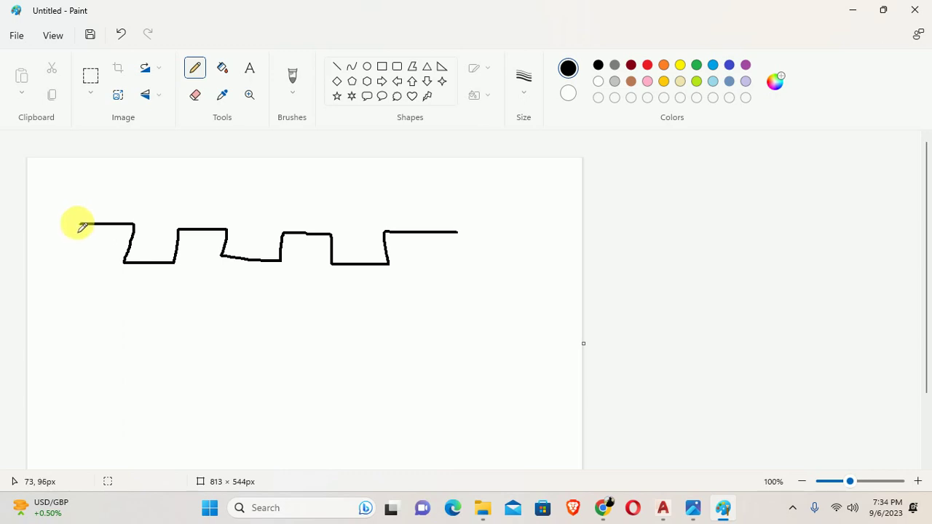
Retrace the sketch's top-left edge, then check the floor plan and restore the TV-unit photo.
{"action": "mouse_move", "coordinate": [78, 221]}
{"action": "left_mouse_down"}
{"action": "mouse_move", "coordinate": [454, 231]}
{"action": "mouse_move", "coordinate": [86, 222]}
{"action": "mouse_move", "coordinate": [281, 222]}
{"action": "mouse_move", "coordinate": [391, 235]}
{"action": "mouse_move", "coordinate": [355, 253]}
{"action": "mouse_move", "coordinate": [418, 258]}
{"action": "mouse_move", "coordinate": [433, 270]}
{"action": "left_mouse_up"}
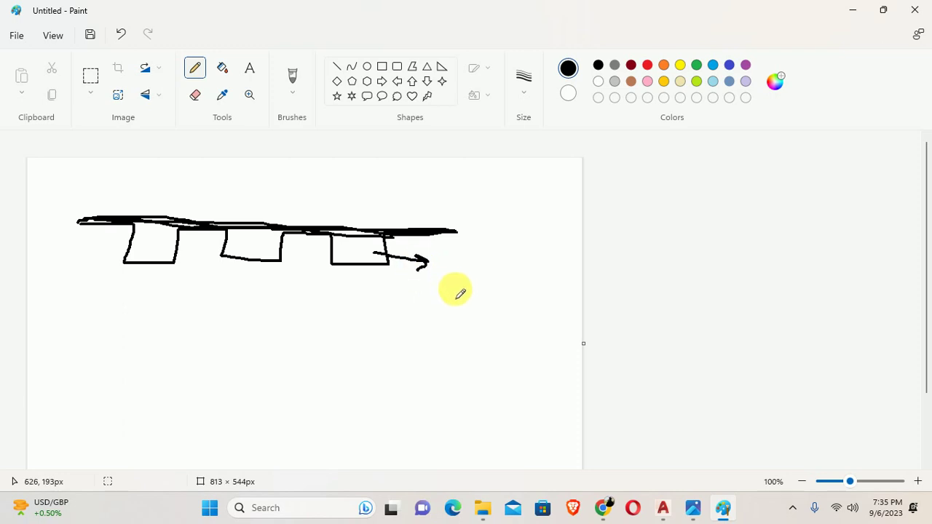
{"action": "left_click", "coordinate": [854, 9]}
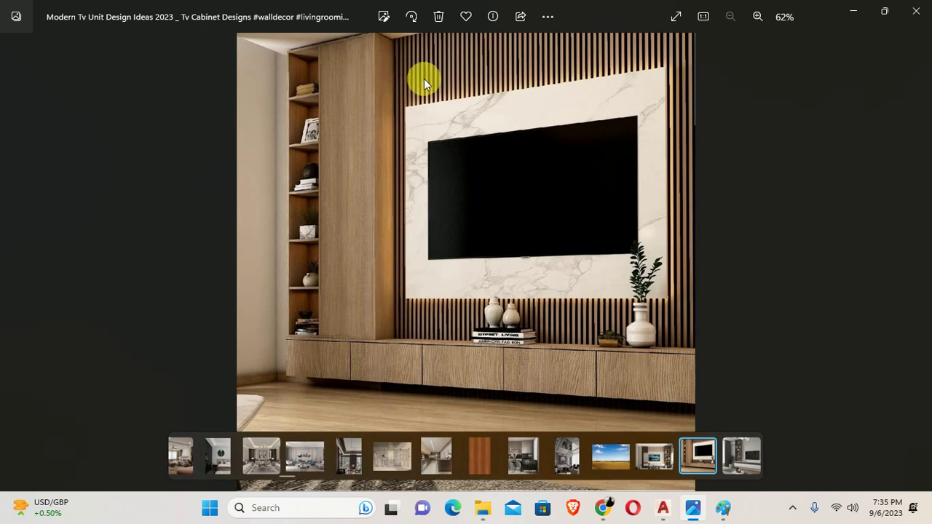
{"action": "left_click", "coordinate": [854, 11]}
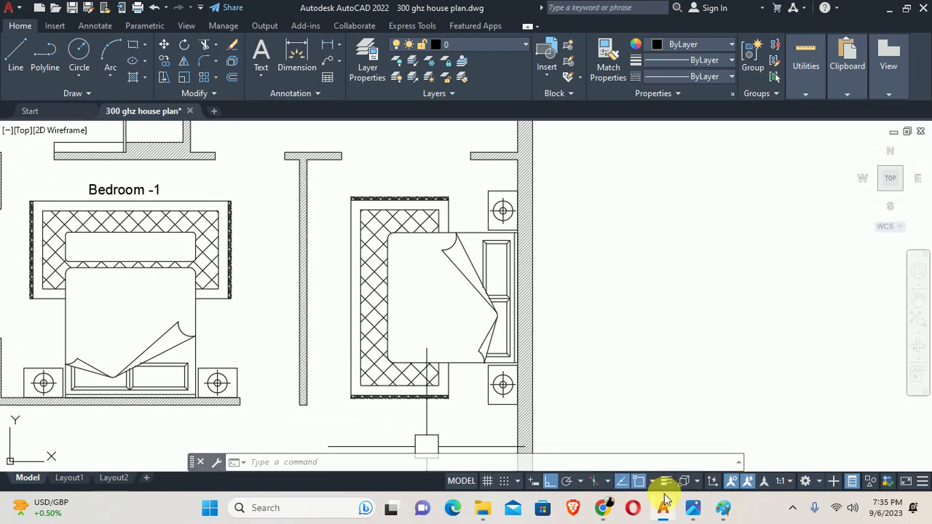
{"action": "left_click", "coordinate": [694, 509]}
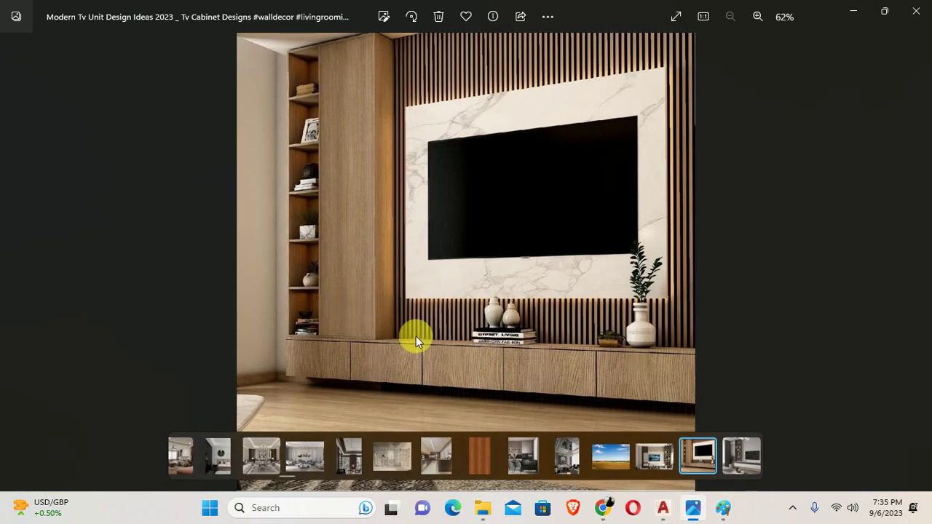
Annotate the Paint sketch with two 20 dimensions, a depth mark and arrows at the left end.
{"action": "left_click", "coordinate": [723, 508]}
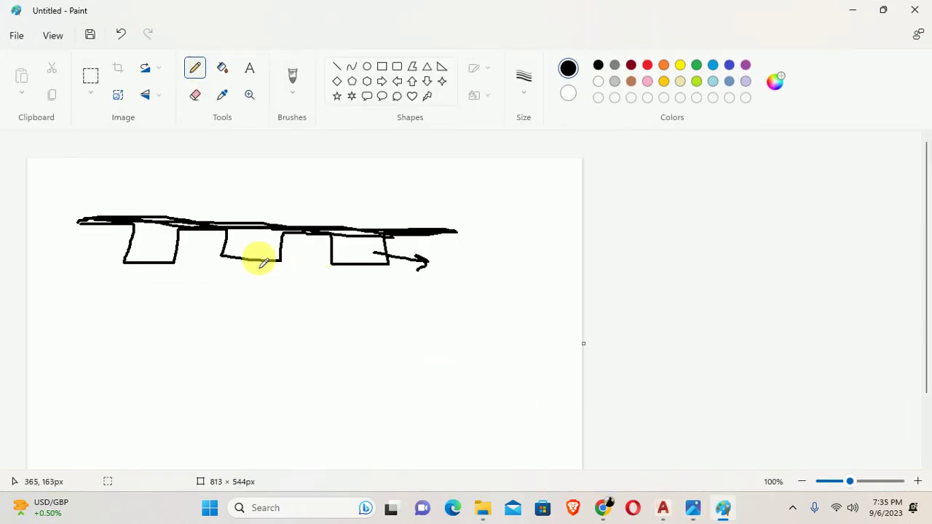
{"action": "mouse_move", "coordinate": [125, 284]}
{"action": "left_mouse_down"}
{"action": "mouse_move", "coordinate": [139, 303]}
{"action": "mouse_move", "coordinate": [145, 285]}
{"action": "left_mouse_up"}
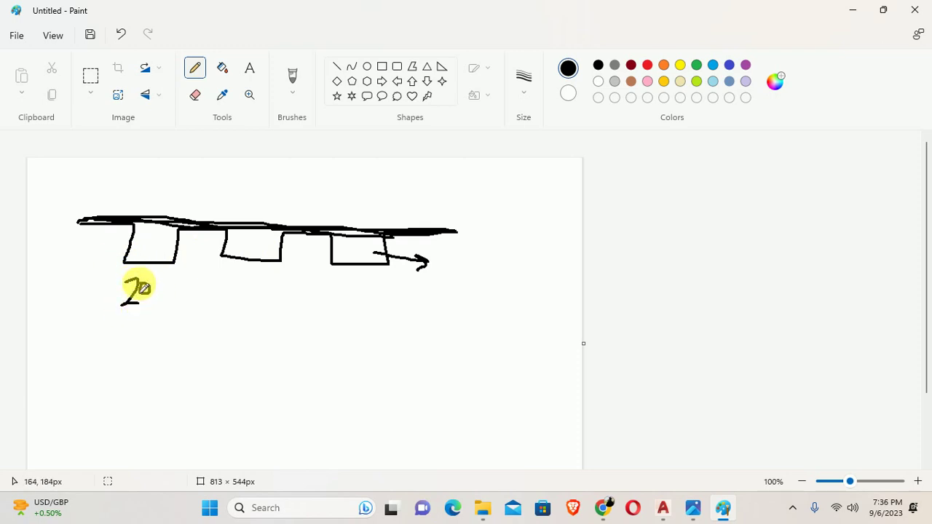
{"action": "mouse_move", "coordinate": [187, 241]}
{"action": "left_mouse_down"}
{"action": "mouse_move", "coordinate": [191, 305]}
{"action": "mouse_move", "coordinate": [208, 298]}
{"action": "left_mouse_up"}
{"action": "mouse_move", "coordinate": [191, 197]}
{"action": "left_mouse_down"}
{"action": "mouse_move", "coordinate": [205, 209]}
{"action": "mouse_move", "coordinate": [212, 198]}
{"action": "left_mouse_up"}
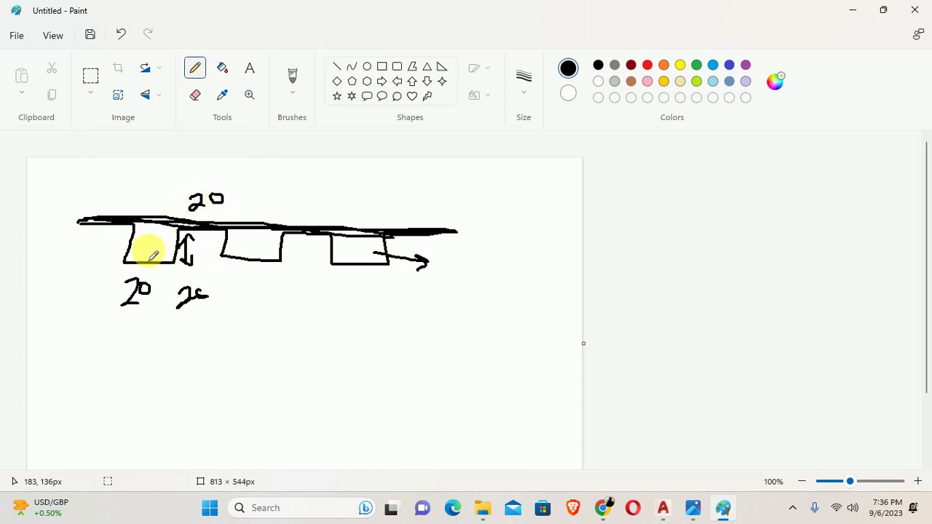
{"action": "mouse_move", "coordinate": [97, 228]}
{"action": "left_mouse_down"}
{"action": "mouse_move", "coordinate": [177, 221]}
{"action": "mouse_move", "coordinate": [153, 223]}
{"action": "mouse_move", "coordinate": [175, 232]}
{"action": "mouse_move", "coordinate": [124, 233]}
{"action": "left_mouse_up"}
{"action": "left_click_drag", "start_coordinate": [100, 182], "coordinate": [101, 217]}
{"action": "left_click_drag", "start_coordinate": [109, 206], "coordinate": [100, 217]}
{"action": "left_click_drag", "start_coordinate": [87, 255], "coordinate": [88, 224]}
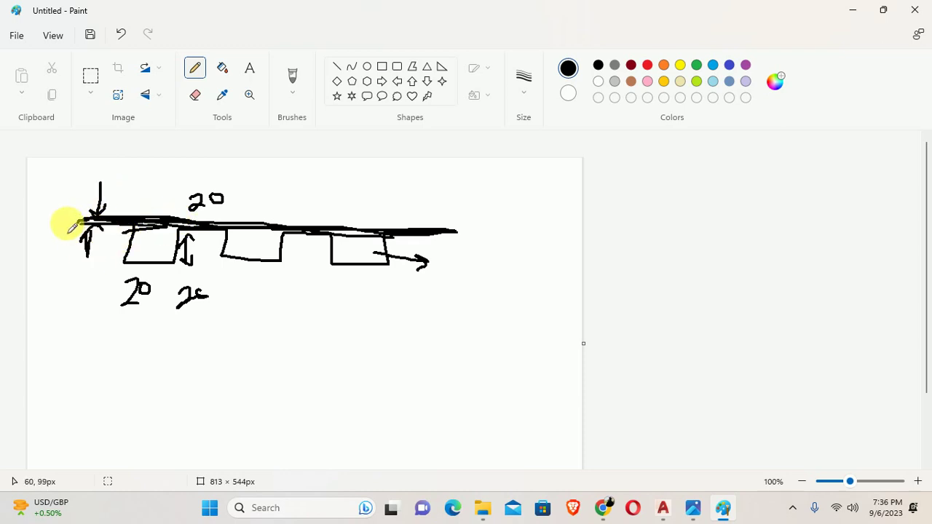
{"action": "mouse_move", "coordinate": [55, 195]}
{"action": "left_mouse_down"}
{"action": "mouse_move", "coordinate": [70, 211]}
{"action": "mouse_move", "coordinate": [58, 220]}
{"action": "left_mouse_up"}
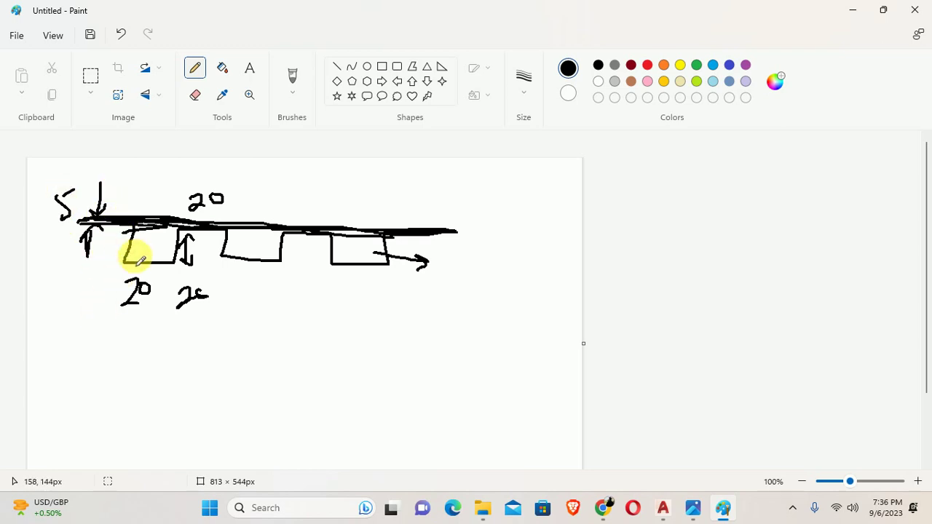
{"action": "left_click", "coordinate": [857, 9]}
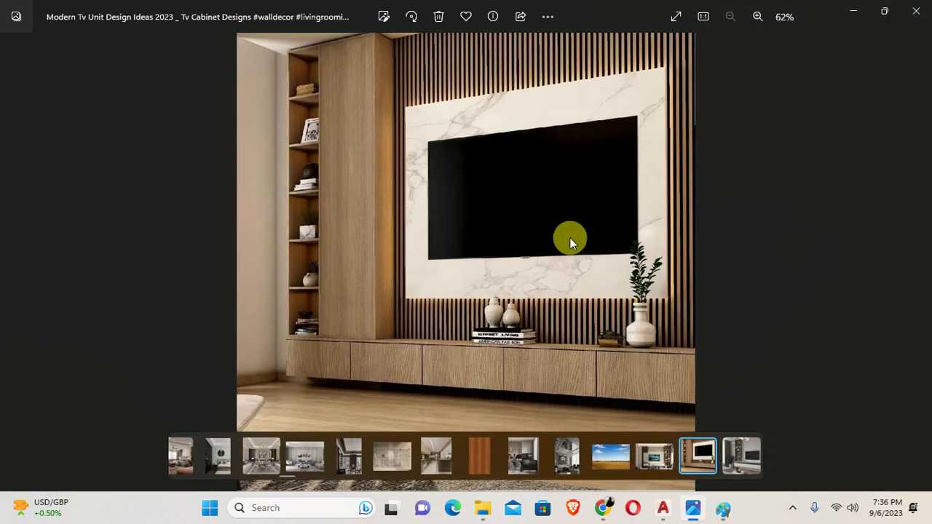
Offset the Bedroom -1 wall line 1 unit to its right with the O command.
{"action": "left_click", "coordinate": [663, 508]}
{"action": "type", "text": "o"}
{"action": "key", "text": "Return"}
{"action": "type", "text": "1"}
{"action": "key", "text": "Return"}
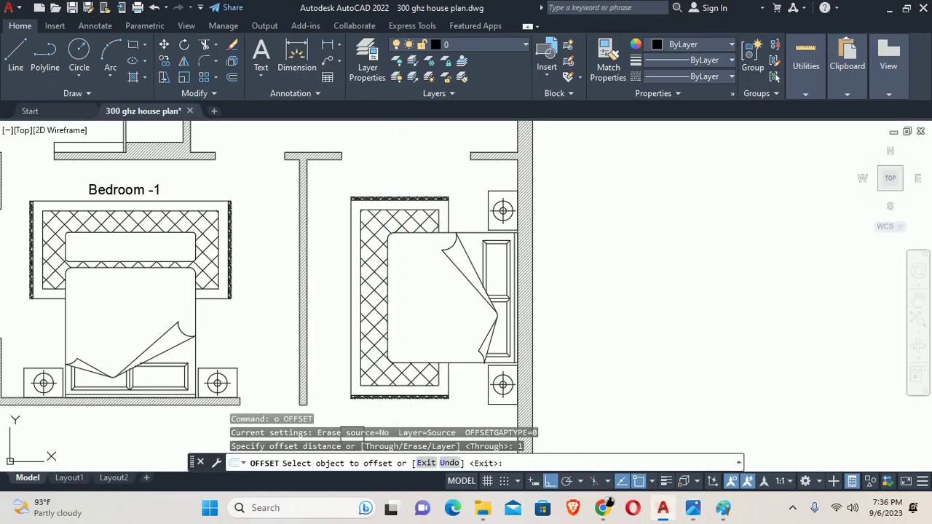
{"action": "scroll", "coordinate": [306, 384], "scroll_direction": "up", "scroll_amount": 3}
{"action": "left_click", "coordinate": [319, 370]}
{"action": "left_click", "coordinate": [376, 350]}
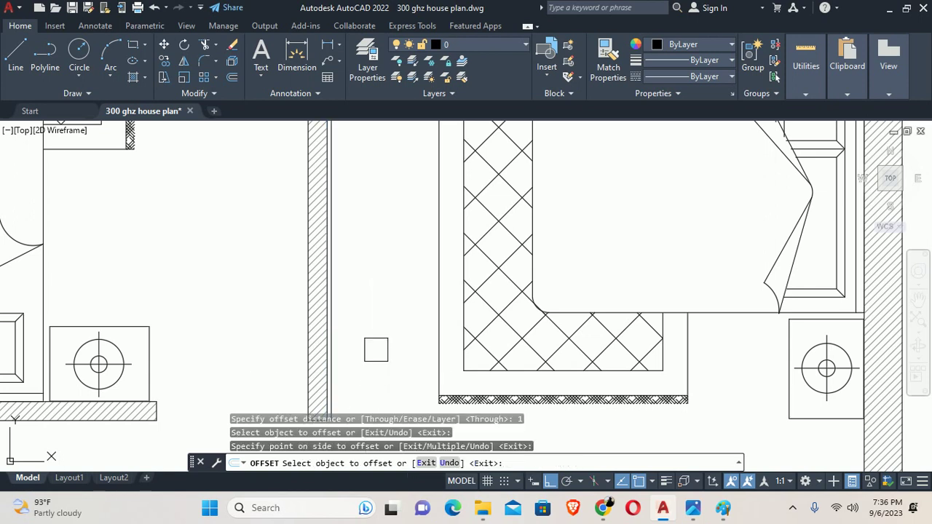
{"action": "key", "text": "Escape"}
Recentre the view on the central wall, then bring up the TV-unit photo.
{"action": "scroll", "coordinate": [342, 291], "scroll_direction": "down", "scroll_amount": 3}
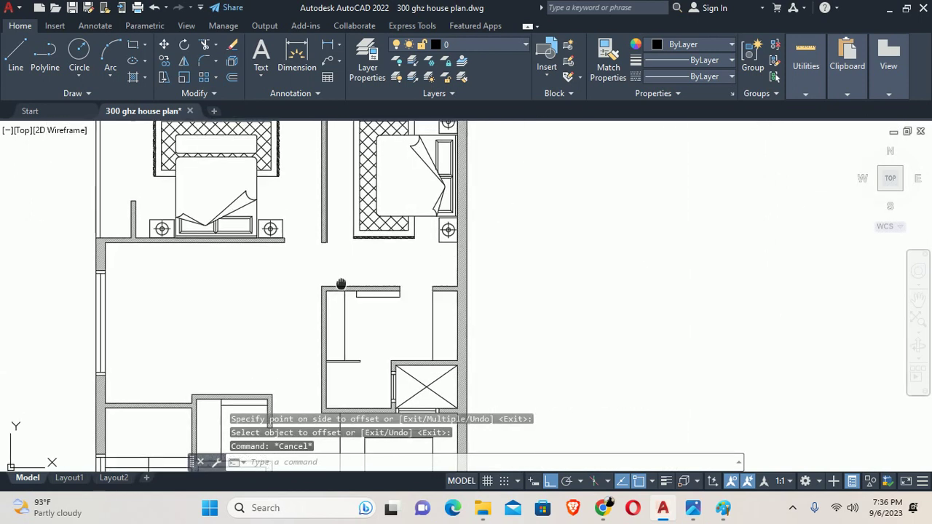
{"action": "middle_click_drag", "start_coordinate": [336, 229], "coordinate": [329, 320]}
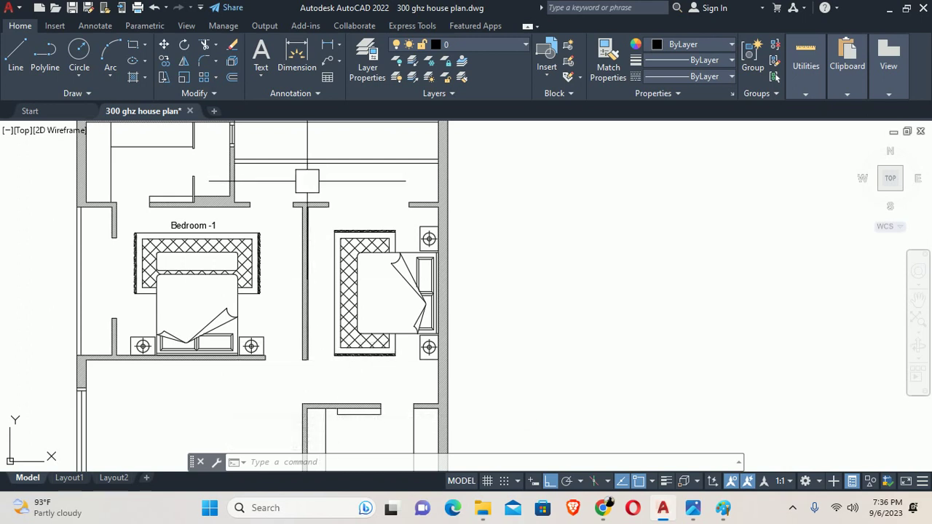
{"action": "key", "text": "Escape"}
{"action": "key", "text": "Escape"}
{"action": "key", "text": "Escape"}
{"action": "scroll", "coordinate": [309, 216], "scroll_direction": "up", "scroll_amount": 3}
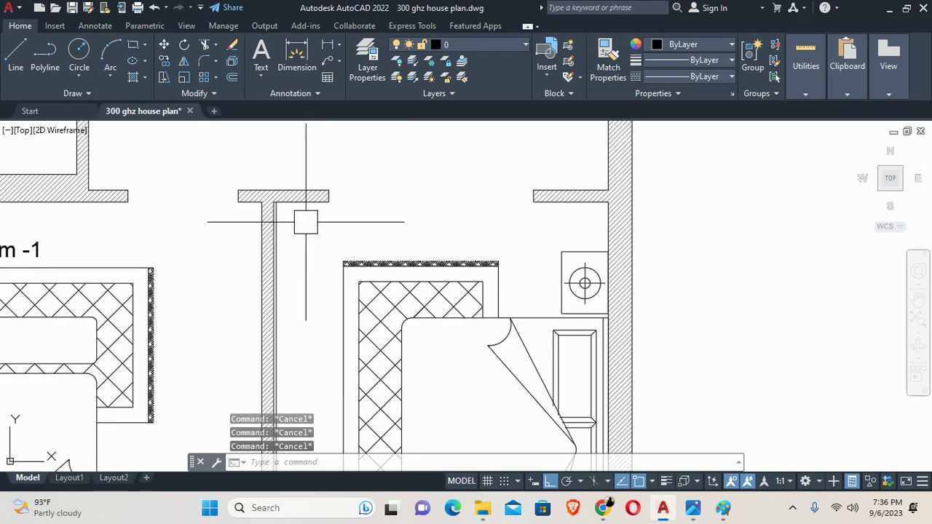
{"action": "middle_click_drag", "start_coordinate": [288, 229], "coordinate": [291, 214]}
{"action": "scroll", "coordinate": [371, 256], "scroll_direction": "down", "scroll_amount": 1}
{"action": "scroll", "coordinate": [342, 270], "scroll_direction": "down", "scroll_amount": 1}
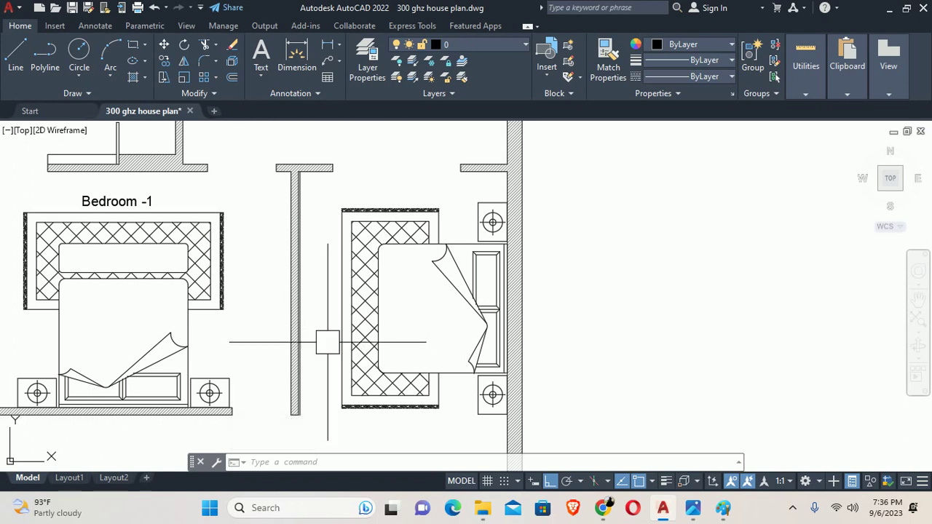
{"action": "left_click", "coordinate": [695, 510]}
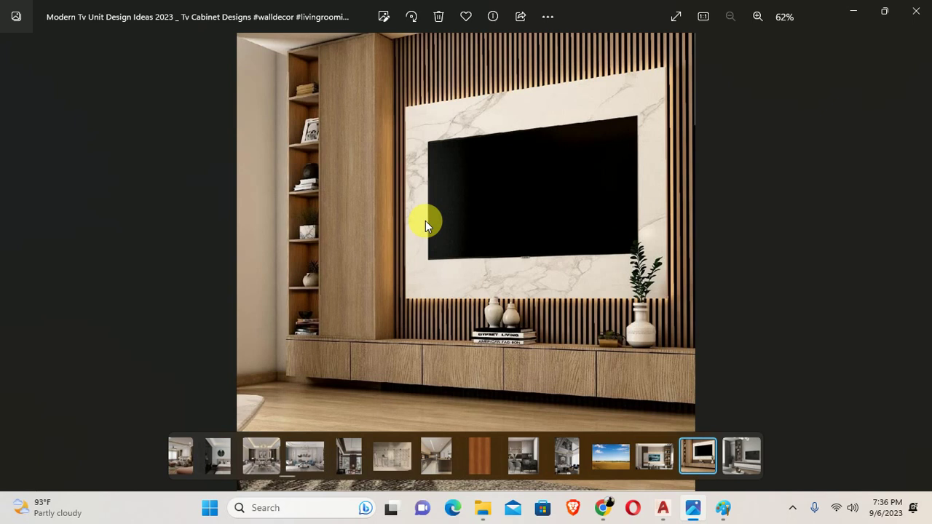
Open the third TV unit image from the tV uNIT folder.
{"action": "right_click", "coordinate": [425, 221]}
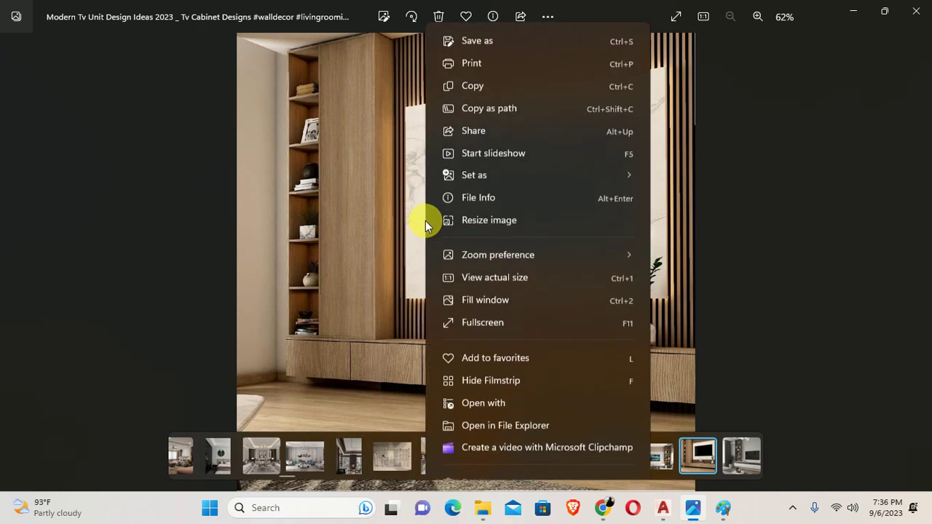
{"action": "left_click", "coordinate": [379, 205]}
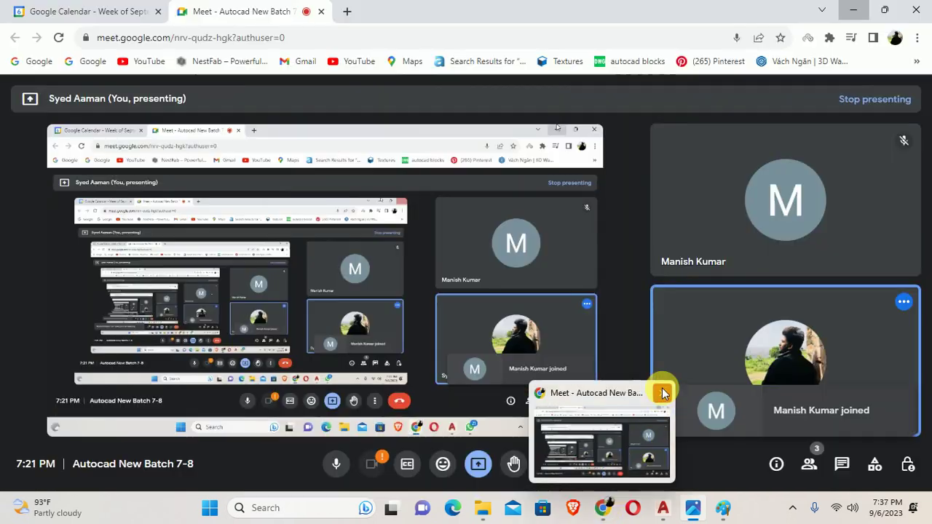
{"action": "mouse_move", "coordinate": [692, 509]}
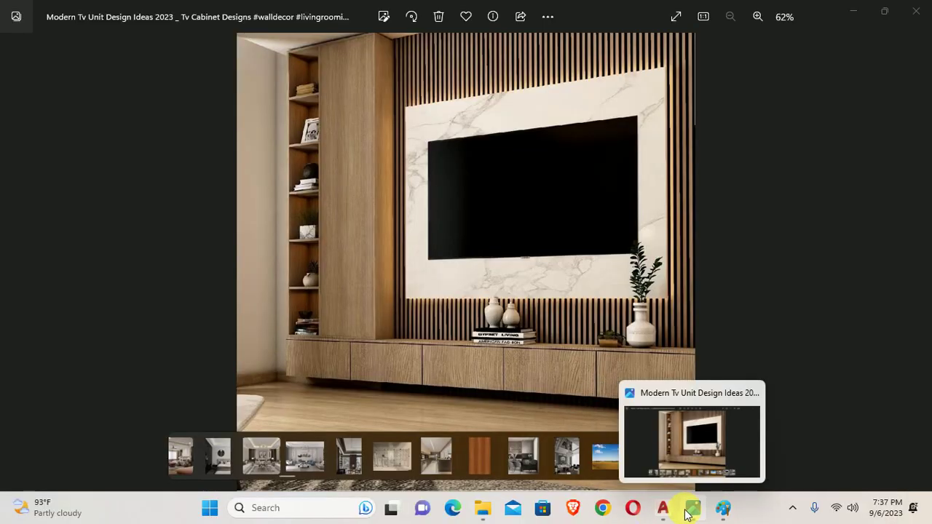
{"action": "left_click", "coordinate": [685, 512]}
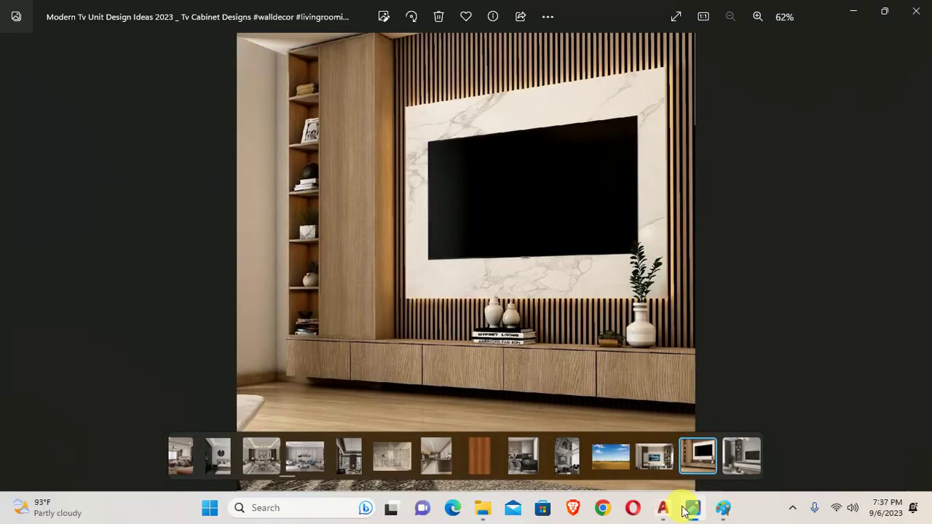
{"action": "left_click", "coordinate": [484, 516]}
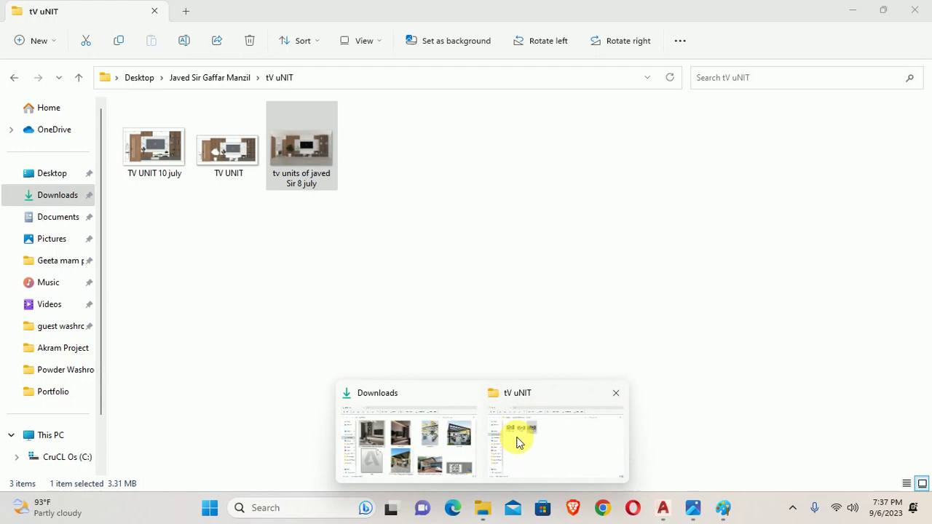
{"action": "left_click", "coordinate": [517, 442]}
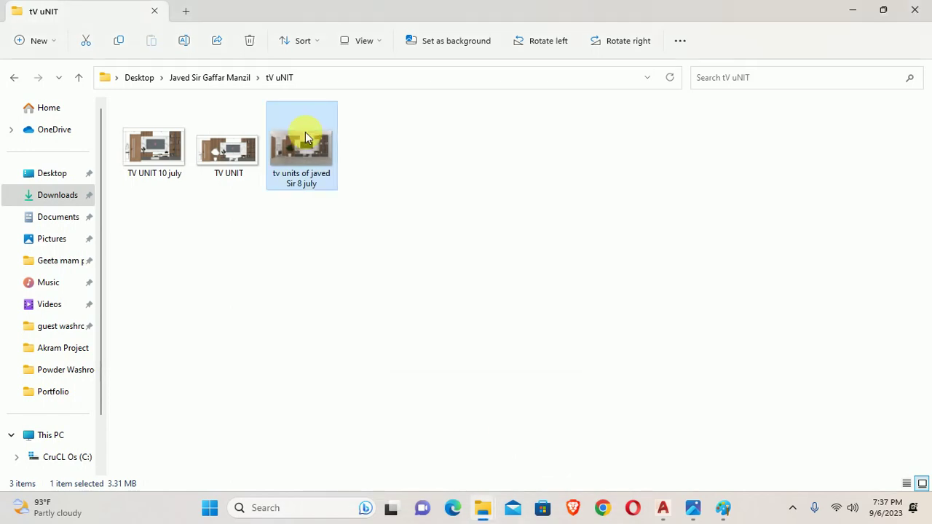
{"action": "double_click", "coordinate": [304, 150]}
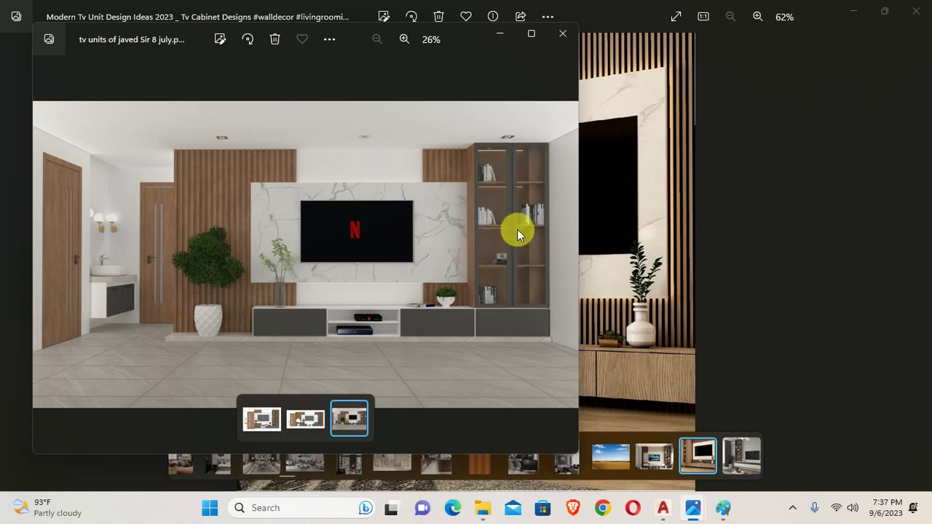
Minimize both Photos windows and close the tV uNIT folder.
{"action": "left_click", "coordinate": [505, 37]}
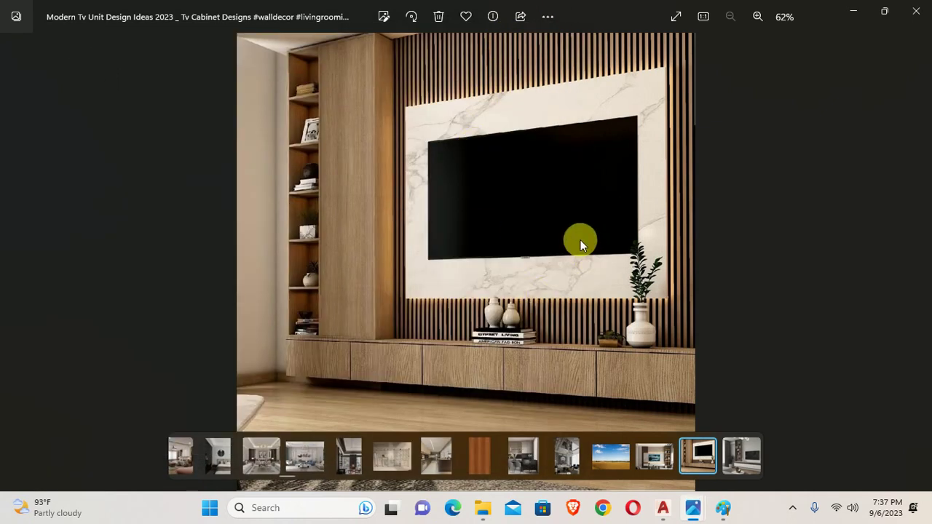
{"action": "left_click", "coordinate": [853, 10]}
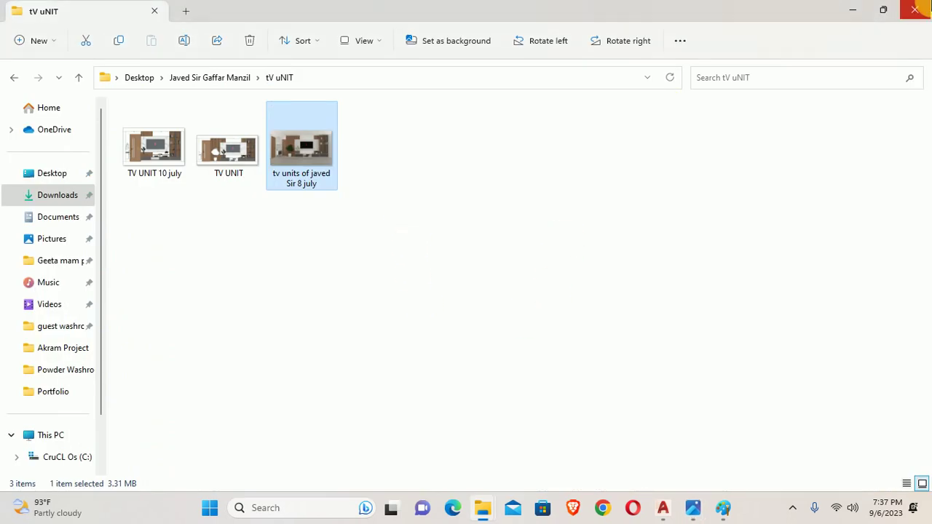
{"action": "left_click", "coordinate": [916, 10]}
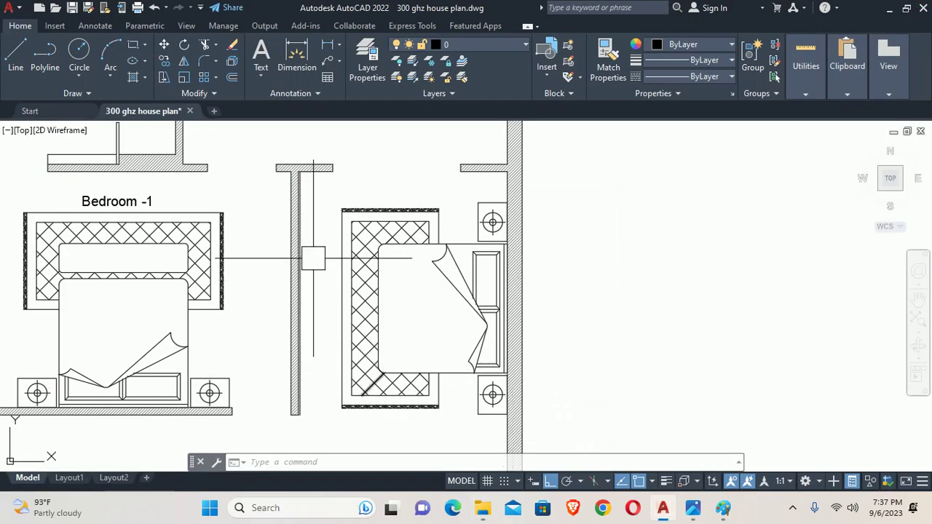
Add a 12'-4.50" linear dimension (DLI) along the partition wall beside Bedroom-1.
{"action": "scroll", "coordinate": [313, 259], "scroll_direction": "up", "scroll_amount": 4}
{"action": "mouse_move", "coordinate": [281, 187]}
{"action": "middle_mouse_down"}
{"action": "mouse_move", "coordinate": [320, 297]}
{"action": "mouse_move", "coordinate": [300, 201]}
{"action": "middle_mouse_up"}
{"action": "type", "text": "dli"}
{"action": "key", "text": "Return"}
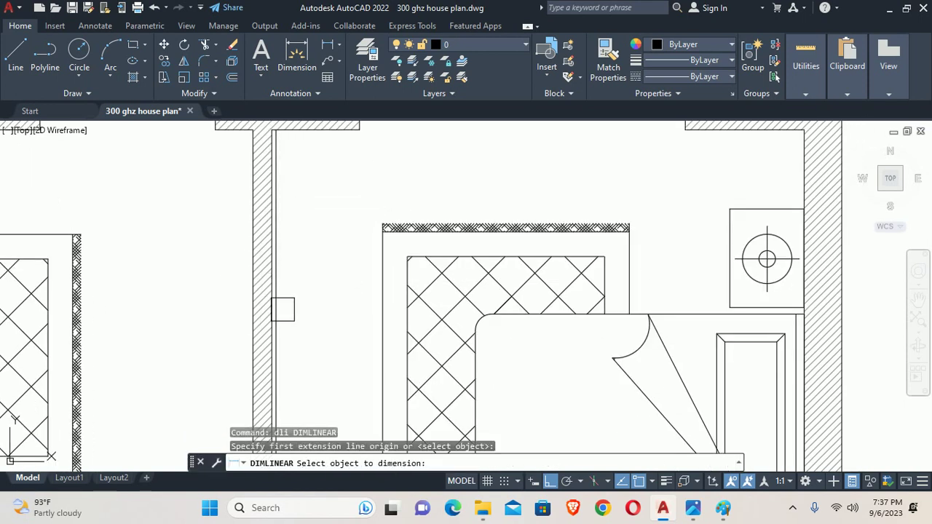
{"action": "left_click", "coordinate": [276, 308]}
{"action": "middle_click_drag", "start_coordinate": [270, 302], "coordinate": [328, 108]}
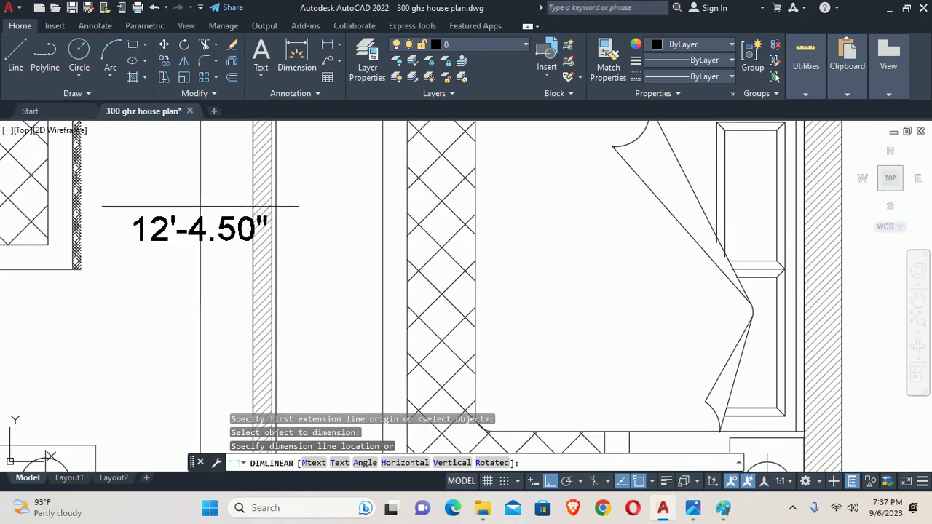
{"action": "left_click", "coordinate": [200, 207]}
{"action": "key", "text": "Escape"}
{"action": "key", "text": "Escape"}
{"action": "scroll", "coordinate": [218, 313], "scroll_direction": "down", "scroll_amount": 3}
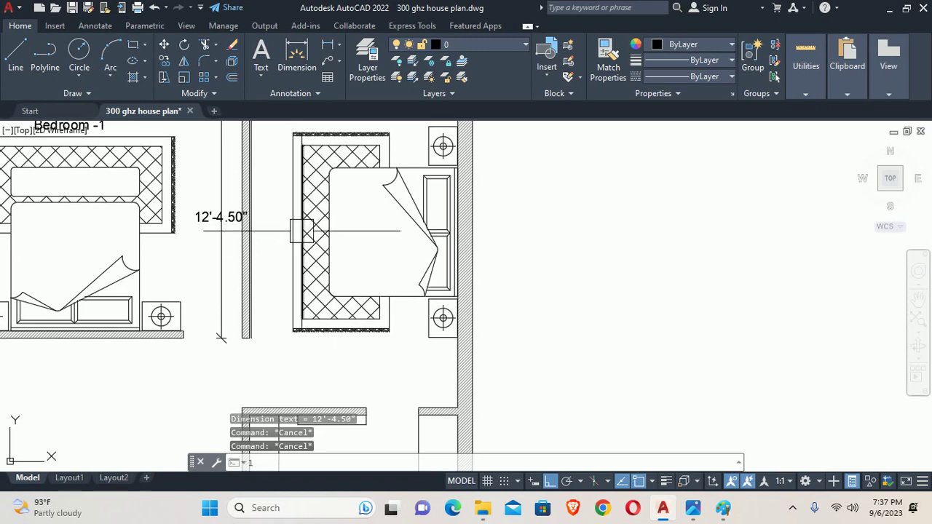
Draw a horizontal line from the right wall's midpoint over toward the new dimension.
{"action": "type", "text": "l"}
{"action": "key", "text": "Return"}
{"action": "scroll", "coordinate": [301, 231], "scroll_direction": "up", "scroll_amount": 2}
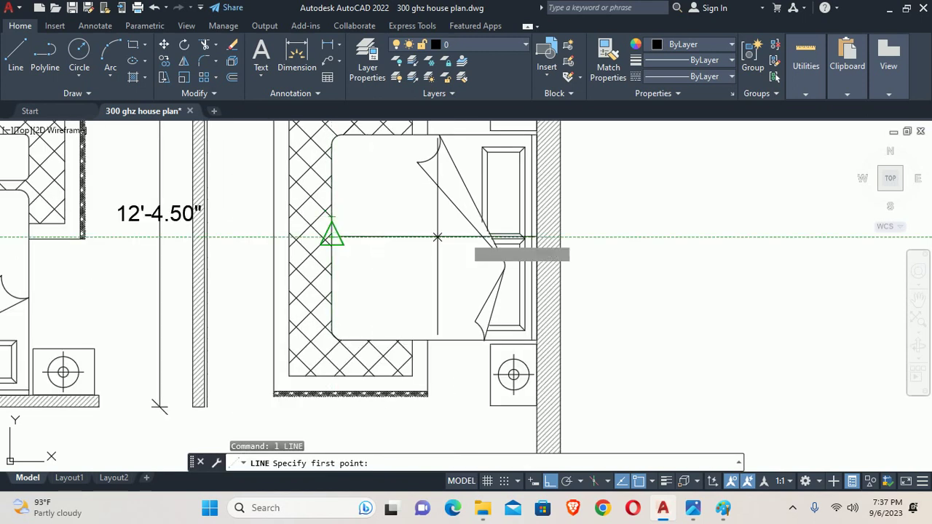
{"action": "scroll", "coordinate": [552, 235], "scroll_direction": "up", "scroll_amount": 4}
{"action": "left_click", "coordinate": [517, 224]}
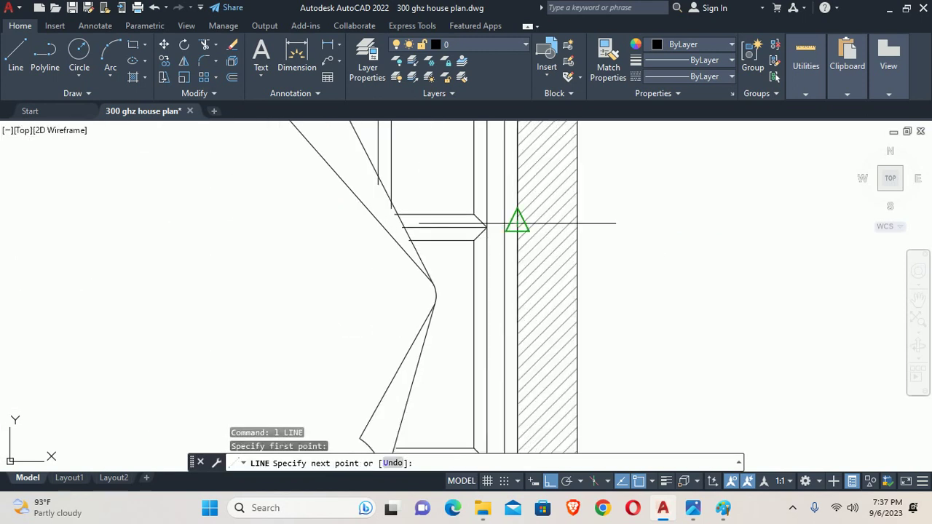
{"action": "scroll", "coordinate": [180, 246], "scroll_direction": "down", "scroll_amount": 4}
{"action": "middle_click_drag", "start_coordinate": [179, 246], "coordinate": [610, 249]}
{"action": "scroll", "coordinate": [520, 236], "scroll_direction": "up", "scroll_amount": 2}
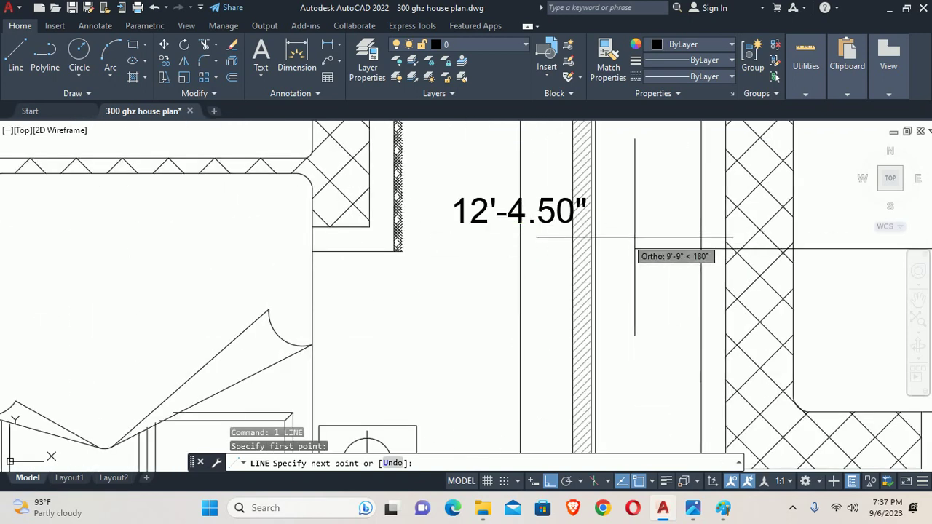
{"action": "scroll", "coordinate": [593, 252], "scroll_direction": "up", "scroll_amount": 4}
{"action": "left_click", "coordinate": [593, 246]}
{"action": "key", "text": "Escape"}
{"action": "key", "text": "Escape"}
{"action": "scroll", "coordinate": [593, 246], "scroll_direction": "down", "scroll_amount": 2}
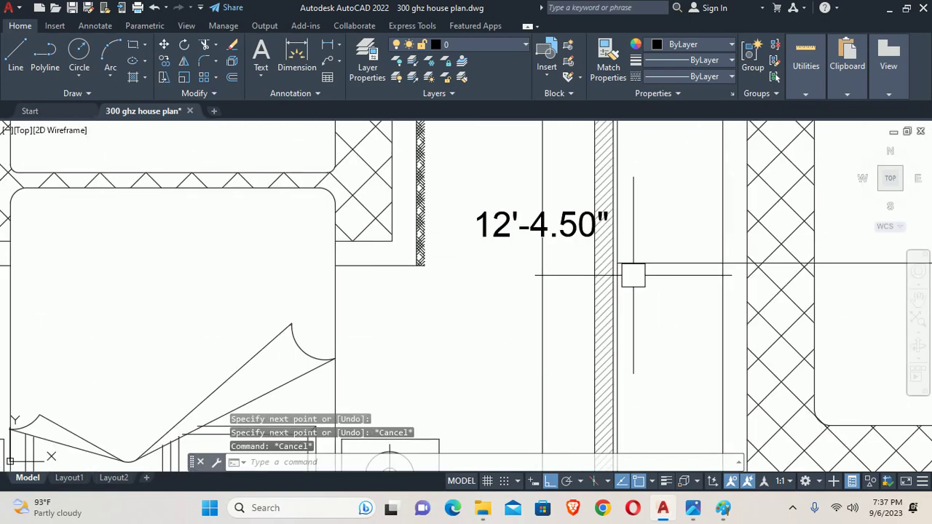
{"action": "scroll", "coordinate": [635, 272], "scroll_direction": "down", "scroll_amount": 2}
{"action": "mouse_move", "coordinate": [693, 509]}
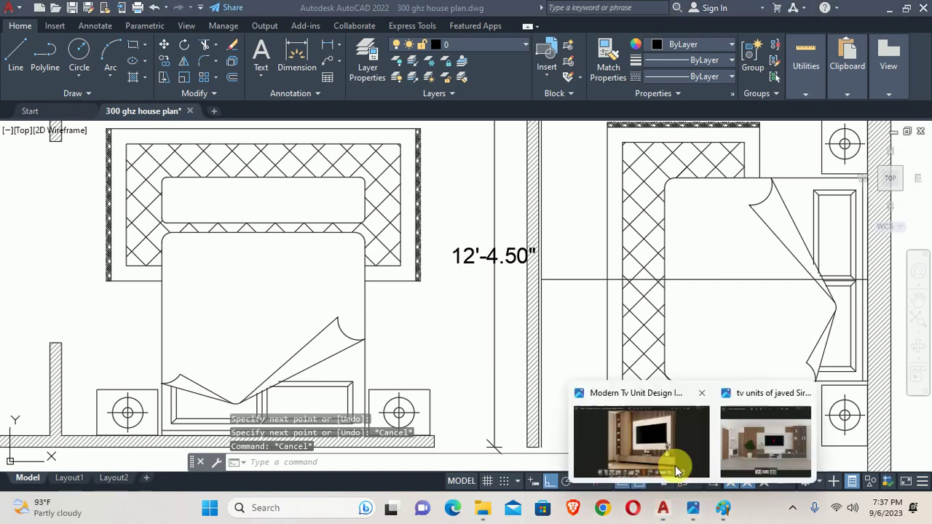
{"action": "left_click", "coordinate": [627, 426]}
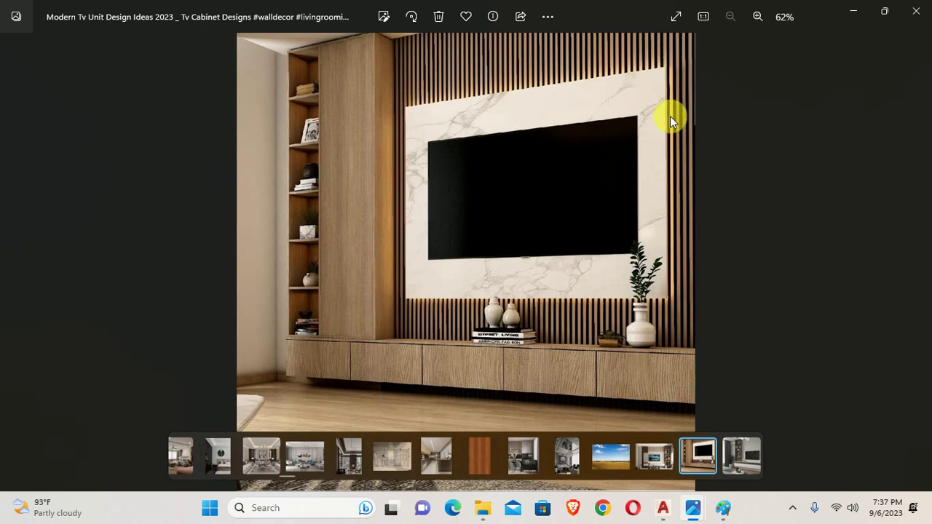
{"action": "left_click", "coordinate": [858, 10]}
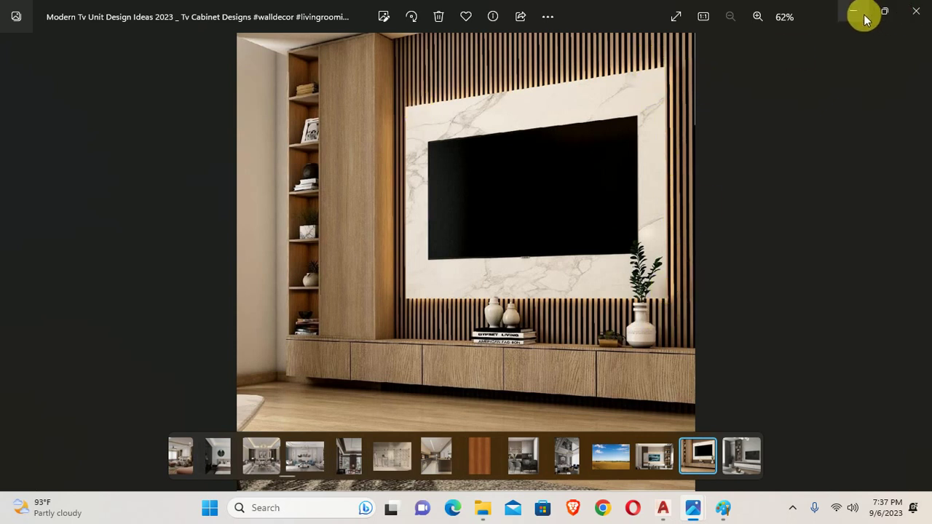
{"action": "left_click", "coordinate": [723, 508]}
Sketch the vertical wall line and a hatched TV unit beside it.
{"action": "left_click_drag", "start_coordinate": [306, 318], "coordinate": [306, 466]}
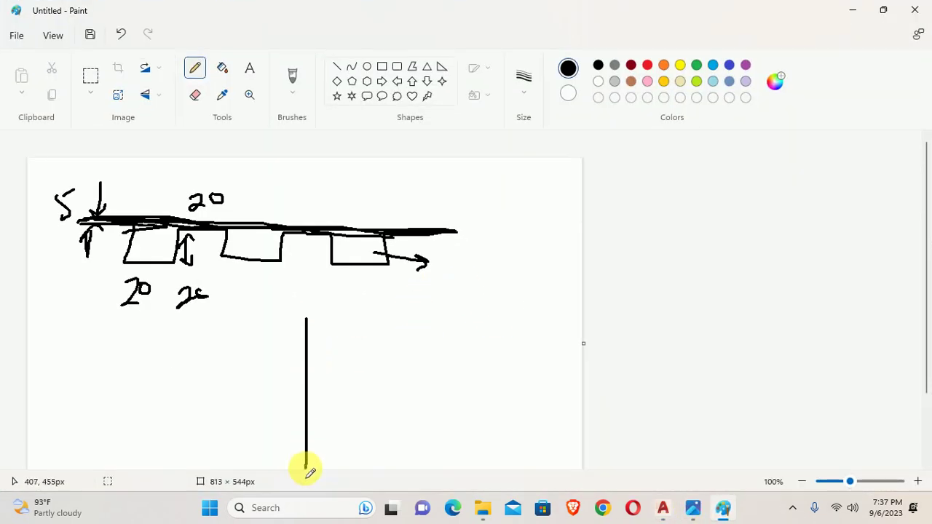
{"action": "mouse_move", "coordinate": [299, 321]}
{"action": "left_mouse_down"}
{"action": "mouse_move", "coordinate": [284, 335]}
{"action": "mouse_move", "coordinate": [273, 401]}
{"action": "mouse_move", "coordinate": [272, 371]}
{"action": "mouse_move", "coordinate": [299, 338]}
{"action": "left_mouse_up"}
{"action": "left_click_drag", "start_coordinate": [290, 389], "coordinate": [315, 357]}
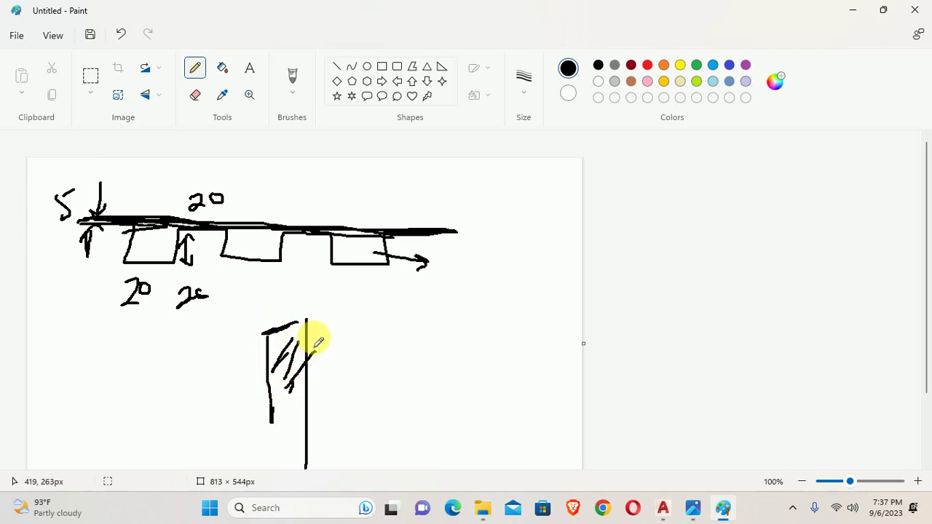
Trace the wall line in dark red, add small marker strokes and a narrow strip beside it.
{"action": "left_click", "coordinate": [631, 65]}
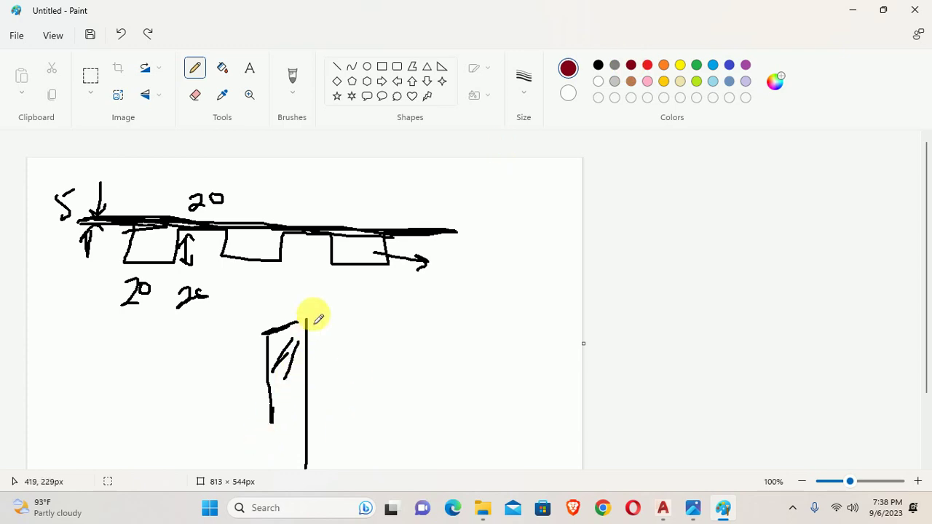
{"action": "left_click_drag", "start_coordinate": [311, 320], "coordinate": [313, 477]}
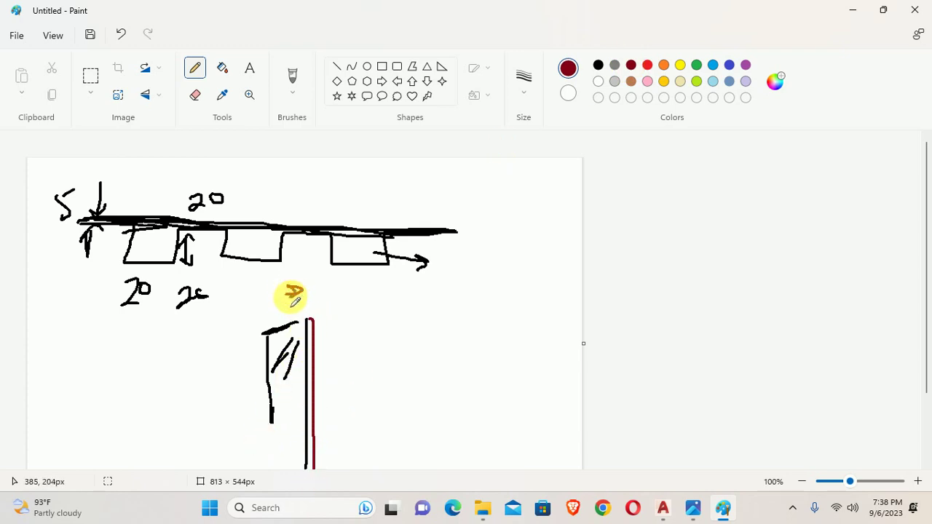
{"action": "left_click_drag", "start_coordinate": [292, 301], "coordinate": [287, 297]}
{"action": "mouse_move", "coordinate": [322, 292]}
{"action": "left_mouse_down"}
{"action": "mouse_move", "coordinate": [342, 294]}
{"action": "mouse_move", "coordinate": [316, 288]}
{"action": "left_mouse_up"}
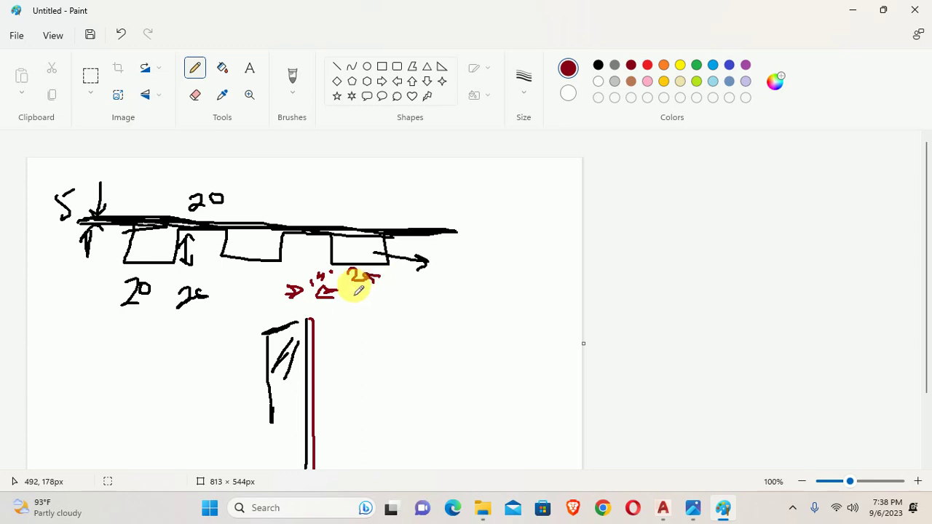
{"action": "scroll", "coordinate": [348, 319], "scroll_direction": "down", "scroll_amount": 3}
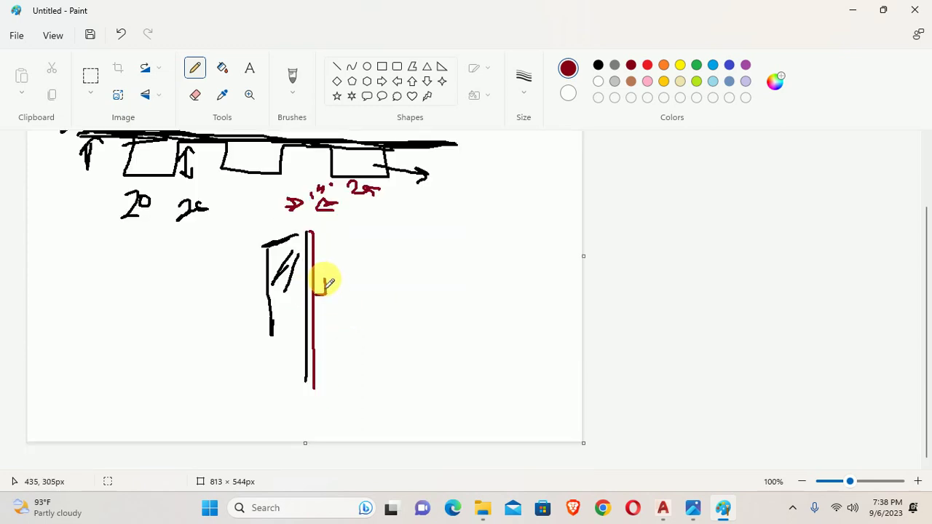
{"action": "left_click_drag", "start_coordinate": [326, 289], "coordinate": [325, 380]}
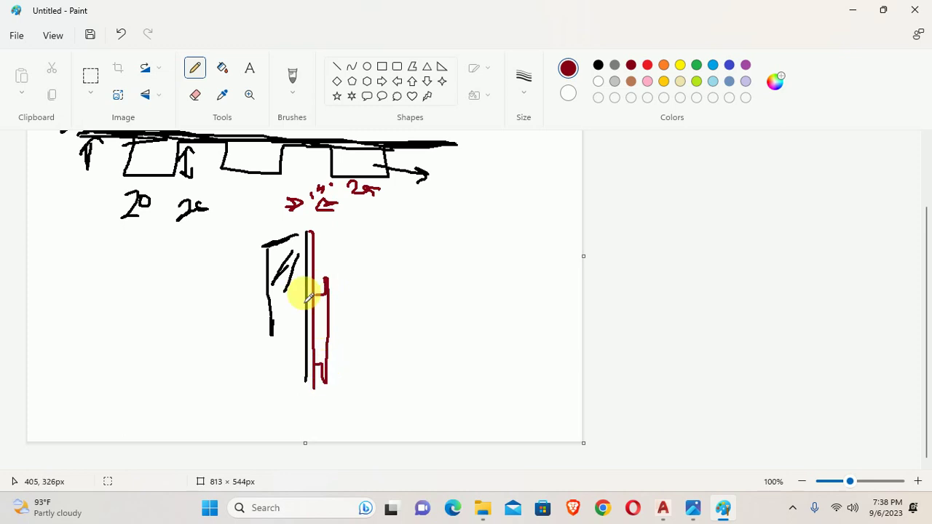
{"action": "left_click", "coordinate": [679, 66]}
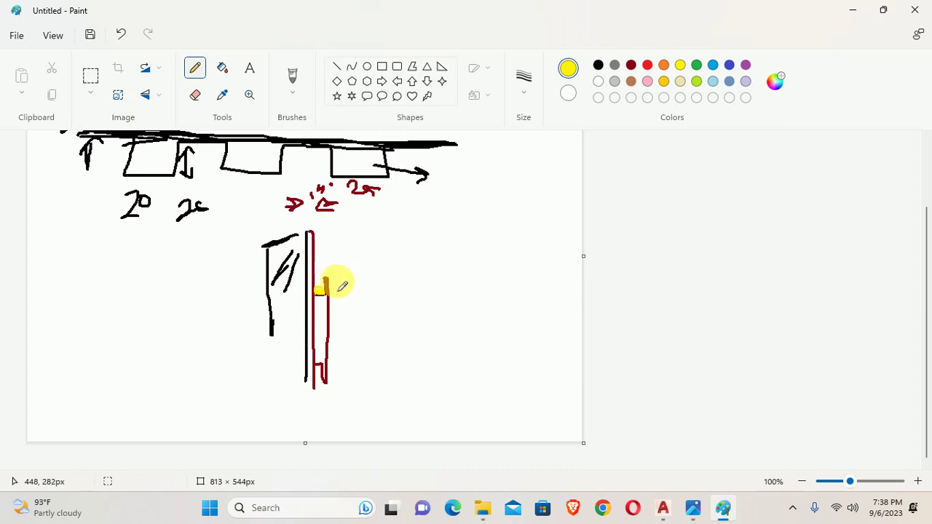
Draw the yellow channel profile outline with a leader line rising from it.
{"action": "scroll", "coordinate": [429, 290], "scroll_direction": "up", "scroll_amount": 2, "text": "ctrl"}
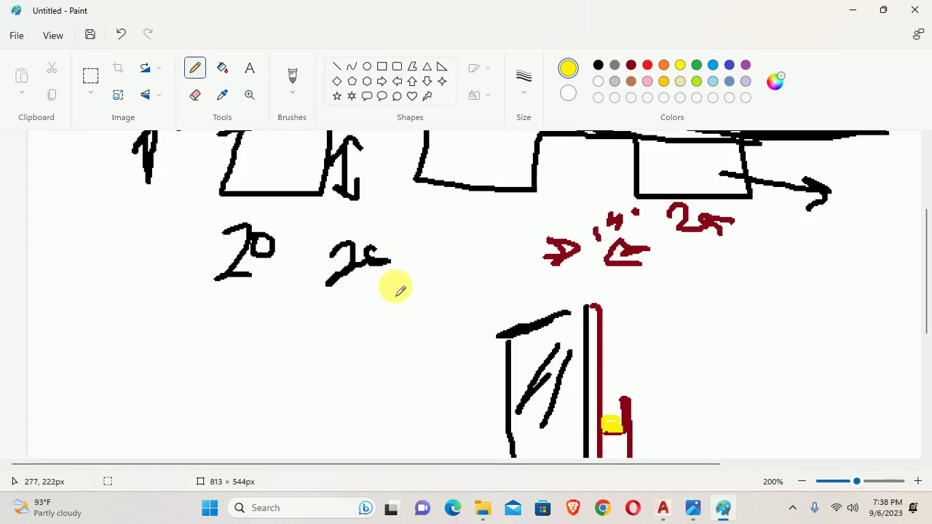
{"action": "left_click_drag", "start_coordinate": [277, 463], "coordinate": [787, 486]}
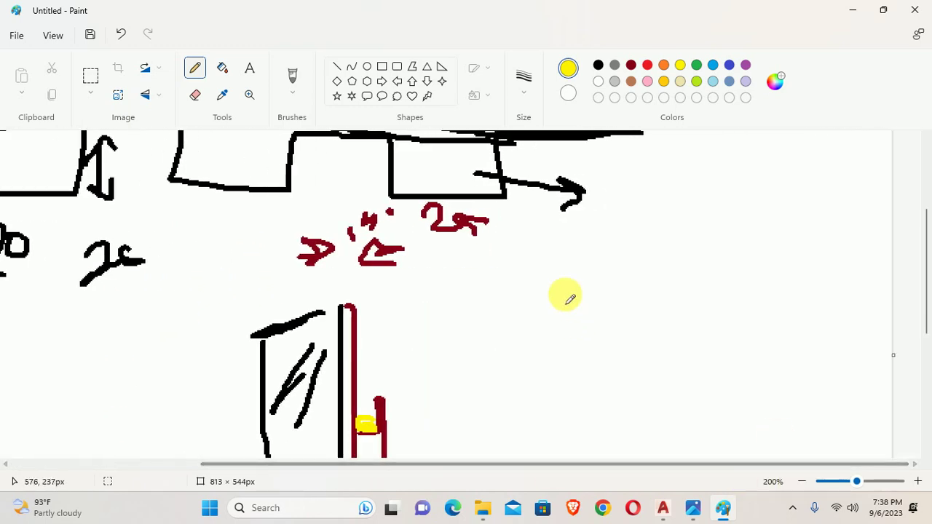
{"action": "left_click_drag", "start_coordinate": [558, 277], "coordinate": [557, 439]}
{"action": "mouse_move", "coordinate": [560, 348]}
{"action": "left_mouse_down"}
{"action": "mouse_move", "coordinate": [606, 348]}
{"action": "mouse_move", "coordinate": [607, 274]}
{"action": "mouse_move", "coordinate": [634, 271]}
{"action": "mouse_move", "coordinate": [635, 434]}
{"action": "left_mouse_up"}
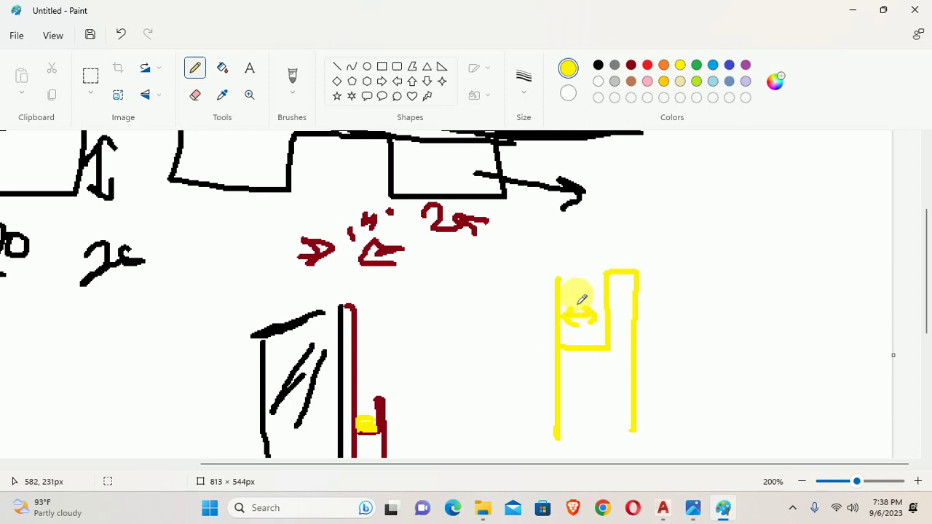
{"action": "left_click_drag", "start_coordinate": [579, 277], "coordinate": [582, 264]}
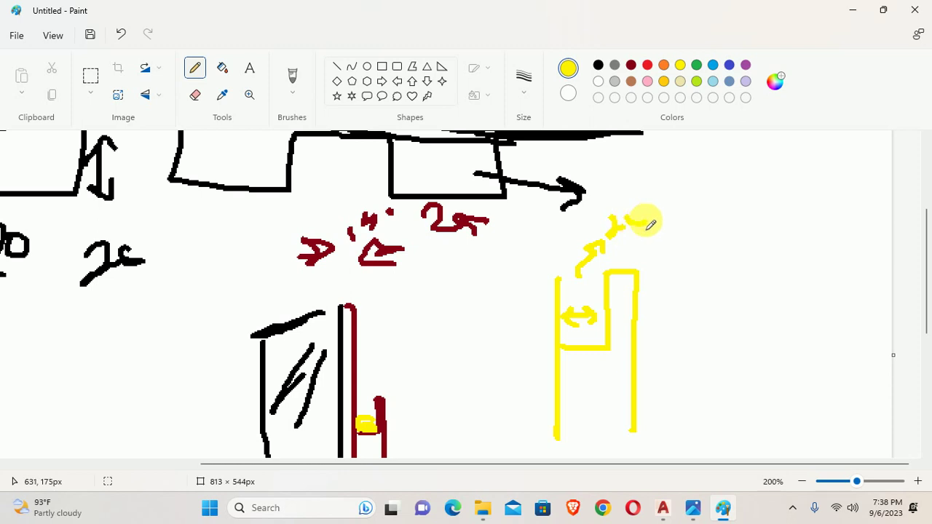
Write the sizes 20, 25 and 40 along the leader and circle the 20.
{"action": "mouse_move", "coordinate": [651, 213]}
{"action": "left_mouse_down"}
{"action": "mouse_move", "coordinate": [677, 209]}
{"action": "mouse_move", "coordinate": [716, 171]}
{"action": "mouse_move", "coordinate": [758, 197]}
{"action": "left_mouse_up"}
{"action": "left_click_drag", "start_coordinate": [781, 149], "coordinate": [798, 156]}
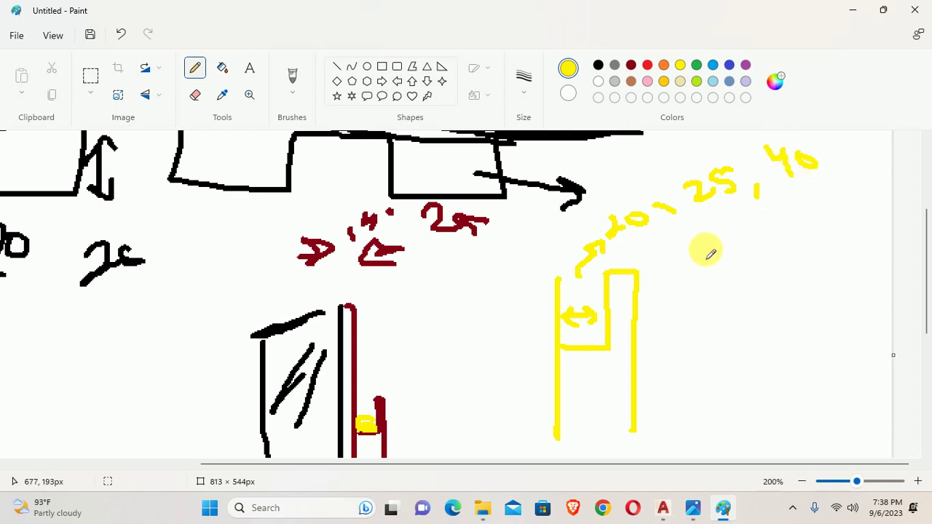
{"action": "mouse_move", "coordinate": [631, 199]}
{"action": "left_mouse_down"}
{"action": "mouse_move", "coordinate": [603, 211]}
{"action": "mouse_move", "coordinate": [644, 244]}
{"action": "mouse_move", "coordinate": [640, 213]}
{"action": "left_mouse_up"}
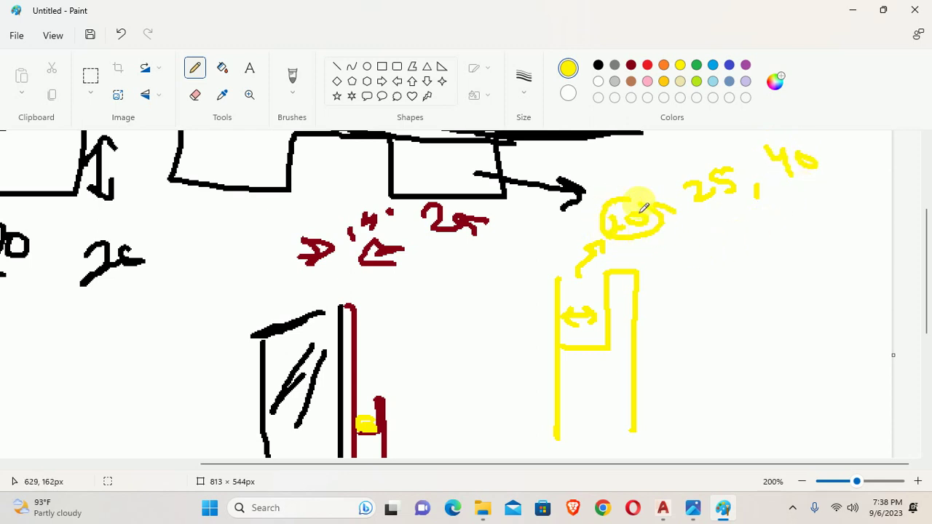
{"action": "left_click", "coordinate": [718, 277]}
Search Google in Chrome for 'strip light' and switch to the image results.
{"action": "left_click", "coordinate": [612, 515]}
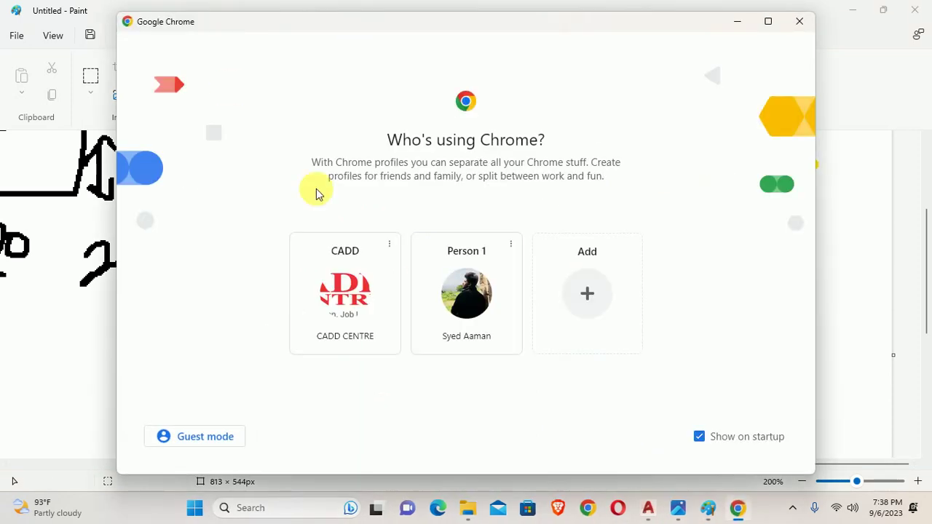
{"action": "left_click", "coordinate": [431, 266]}
{"action": "left_click", "coordinate": [255, 305]}
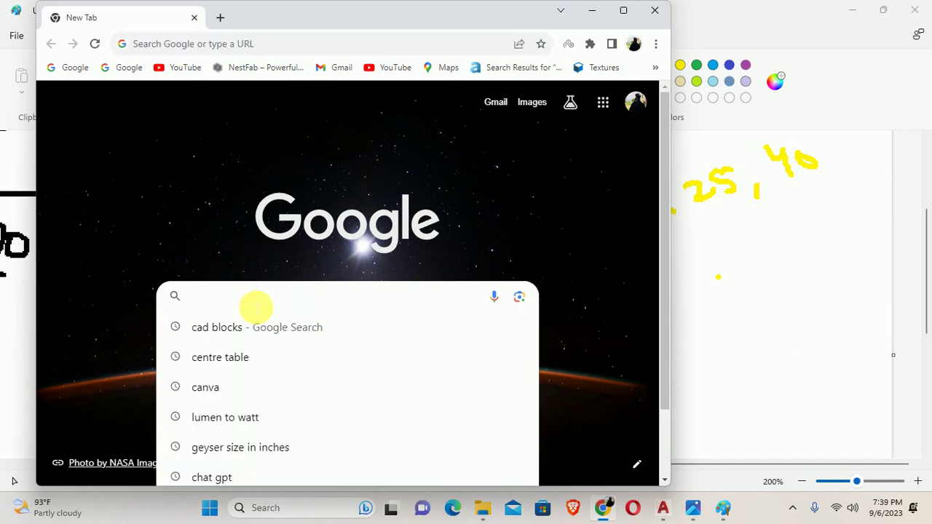
{"action": "type", "text": "str"}
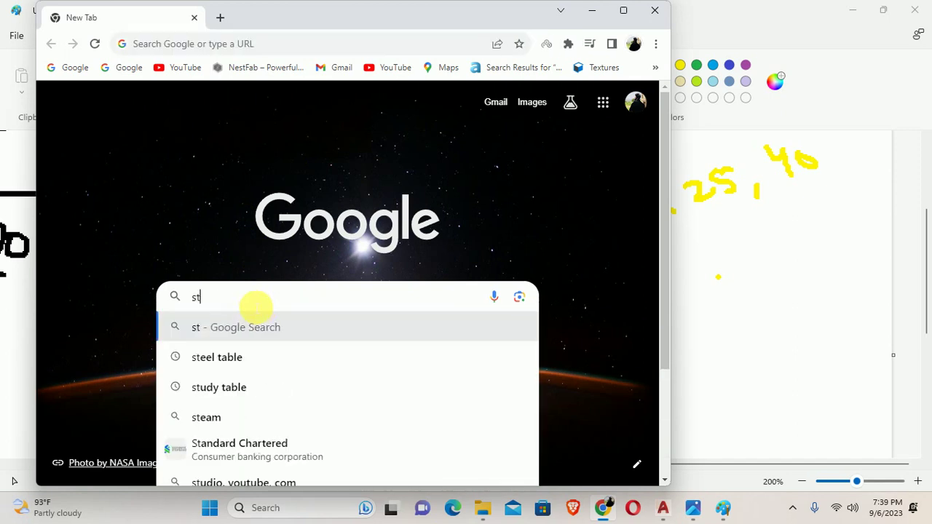
{"action": "type", "text": "ip l"}
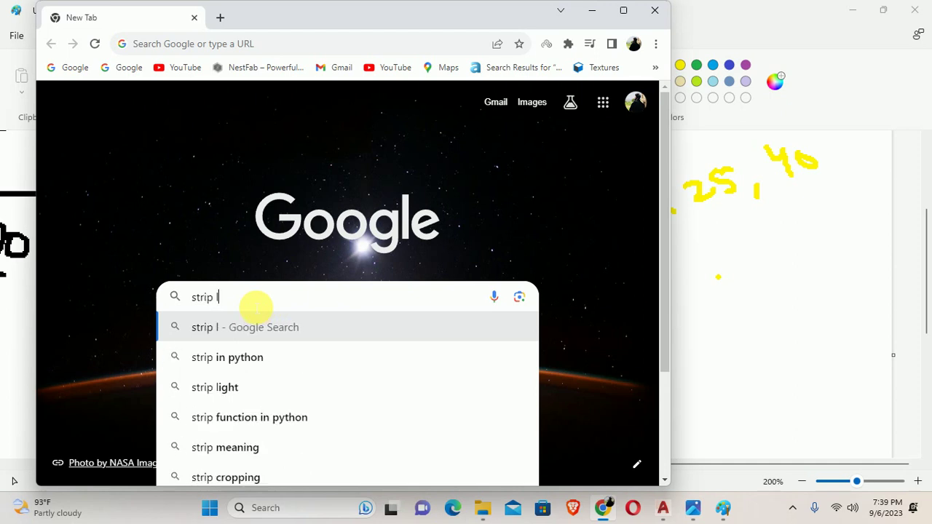
{"action": "type", "text": "ight"}
{"action": "key", "text": "Return"}
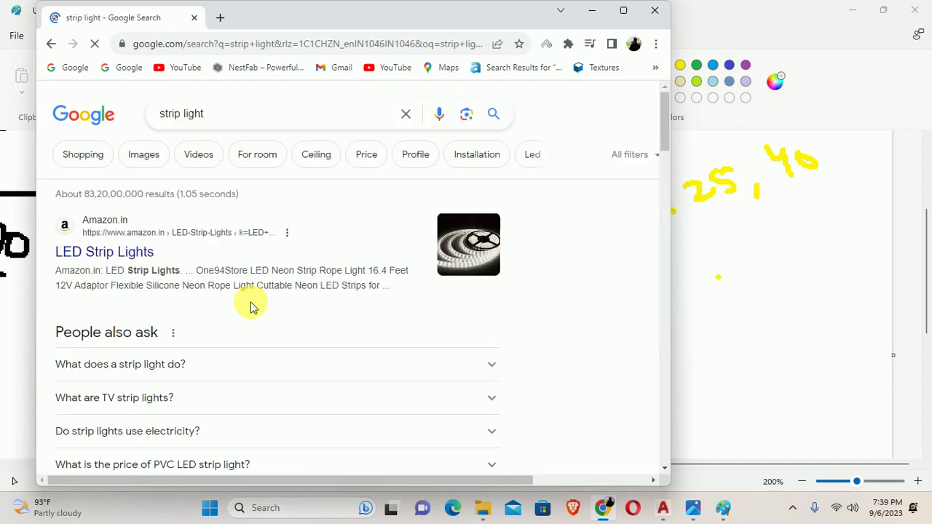
{"action": "left_click", "coordinate": [139, 159]}
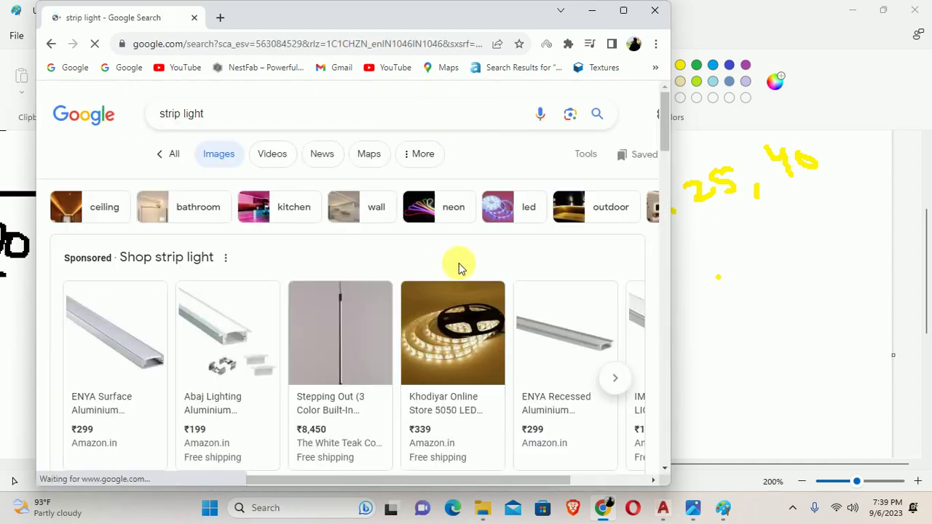
Review the Abaj Lighting aluminium LED profile channel on Amazon, then browse the strip light images again.
{"action": "left_click", "coordinate": [226, 331]}
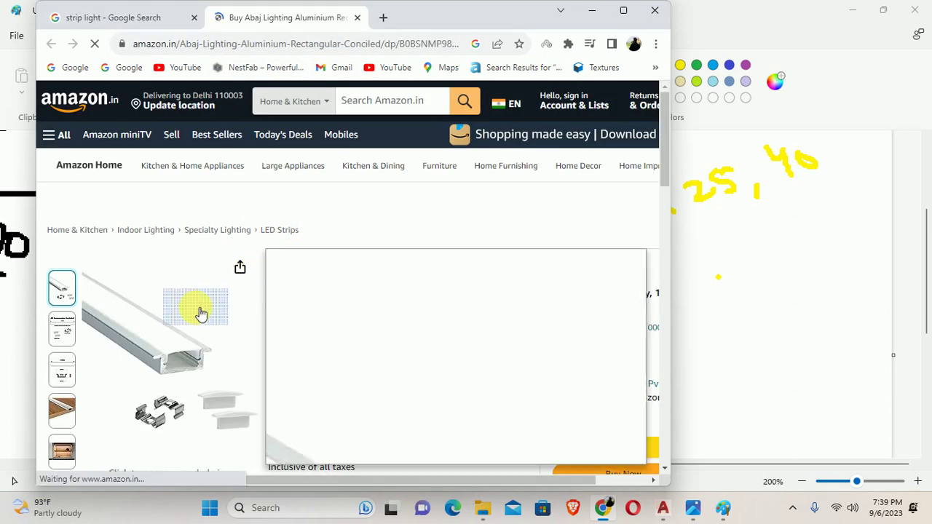
{"action": "scroll", "coordinate": [186, 308], "scroll_direction": "down", "scroll_amount": 1}
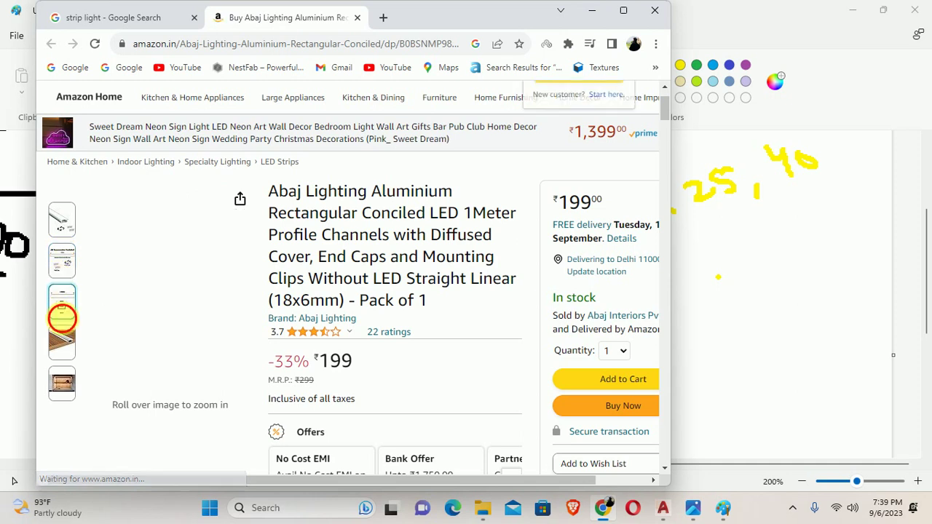
{"action": "mouse_move", "coordinate": [62, 370]}
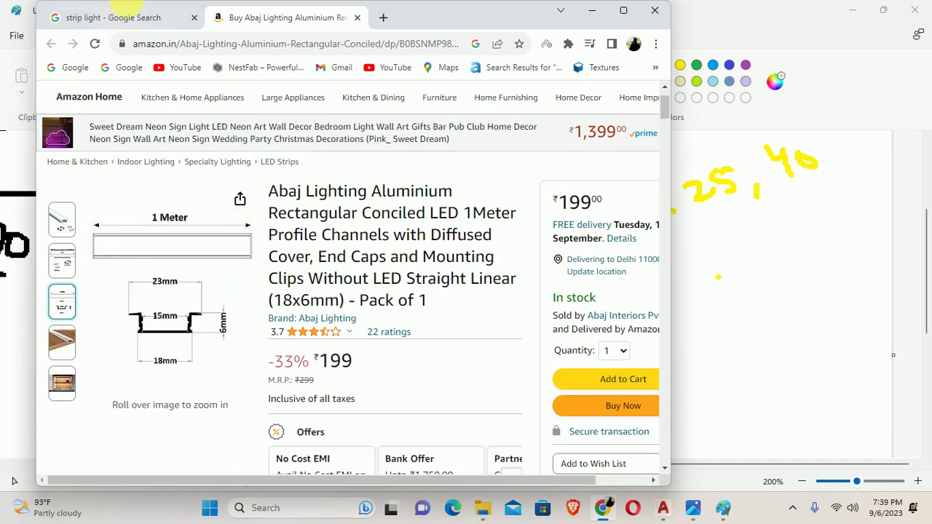
{"action": "left_click", "coordinate": [117, 16]}
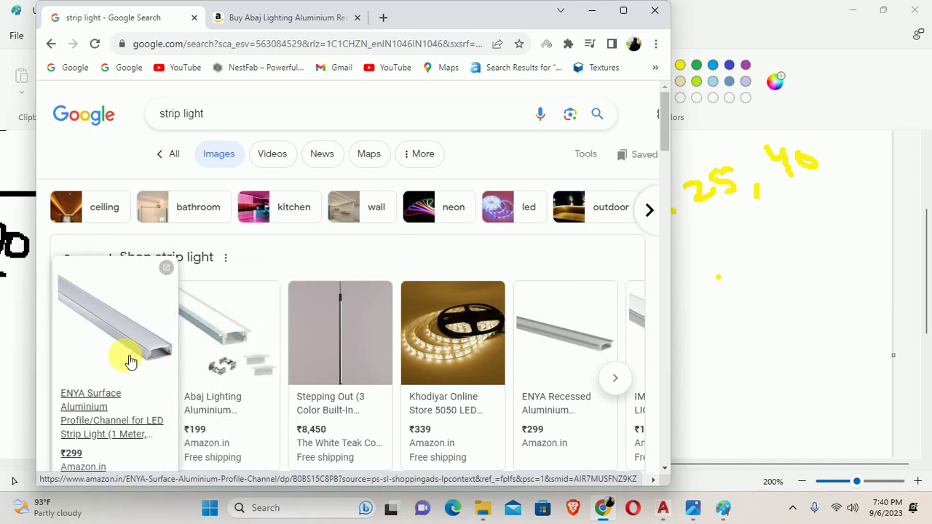
{"action": "mouse_move", "coordinate": [226, 350]}
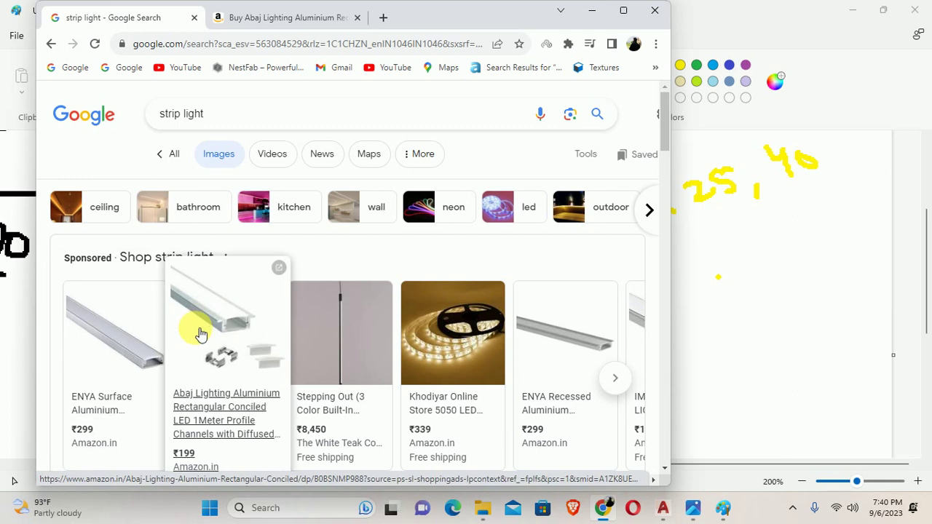
{"action": "mouse_move", "coordinate": [219, 320]}
{"action": "scroll", "coordinate": [233, 332], "scroll_direction": "down", "scroll_amount": 3}
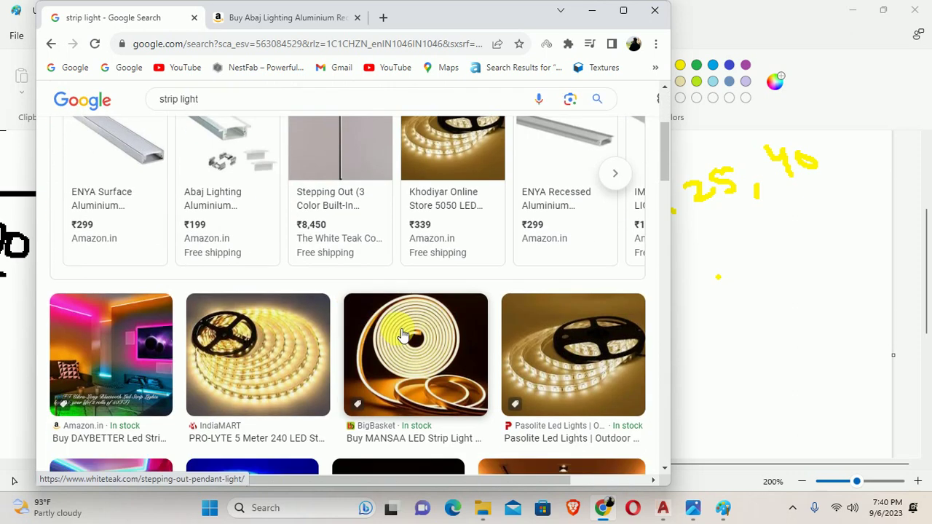
{"action": "scroll", "coordinate": [277, 335], "scroll_direction": "down", "scroll_amount": 1}
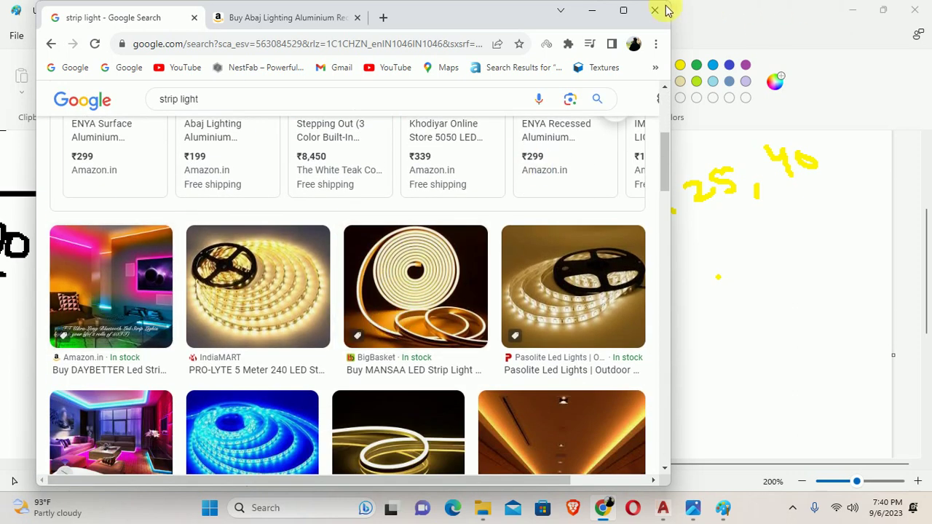
Back in Paint, write the yellow 1'-1.5" size note beside the profile.
{"action": "left_click", "coordinate": [592, 11]}
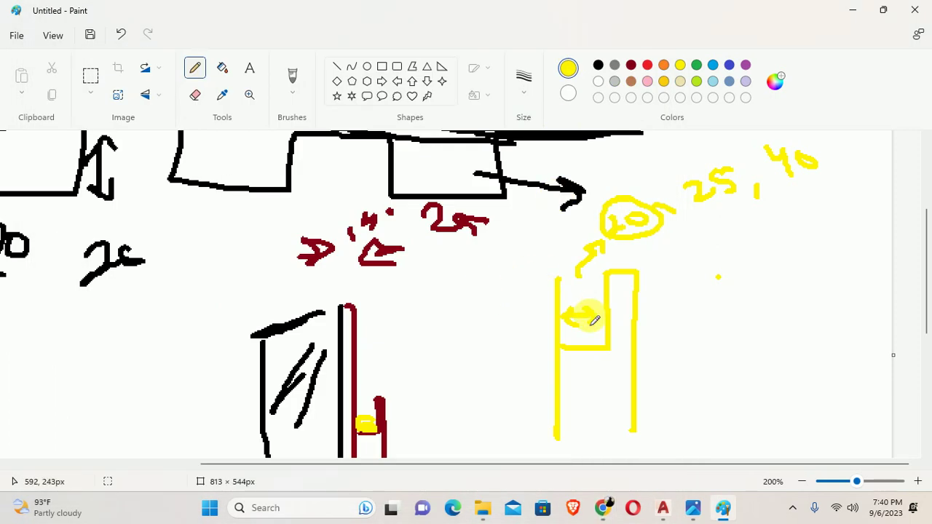
{"action": "mouse_move", "coordinate": [697, 318]}
{"action": "left_mouse_down"}
{"action": "mouse_move", "coordinate": [697, 343]}
{"action": "mouse_move", "coordinate": [708, 322]}
{"action": "mouse_move", "coordinate": [738, 315]}
{"action": "mouse_move", "coordinate": [753, 326]}
{"action": "left_mouse_up"}
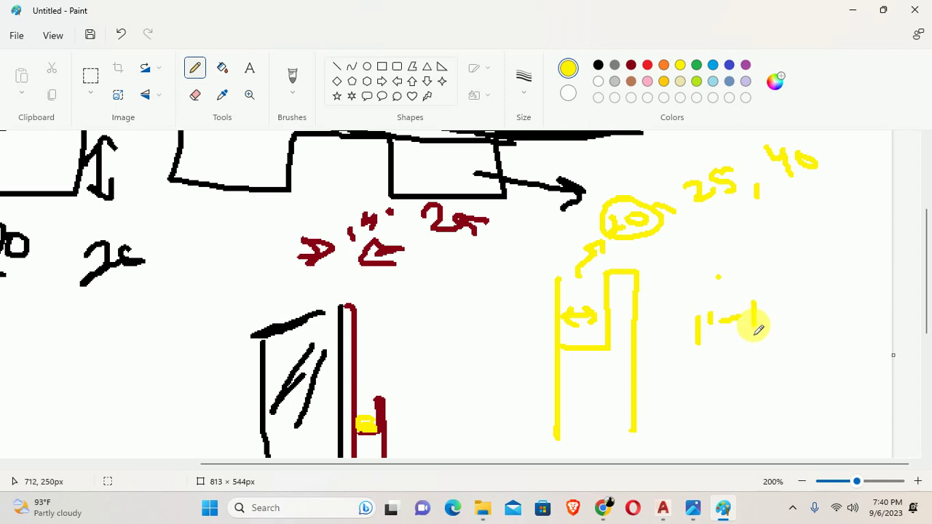
{"action": "left_click", "coordinate": [768, 315]}
{"action": "left_click_drag", "start_coordinate": [797, 295], "coordinate": [778, 318]}
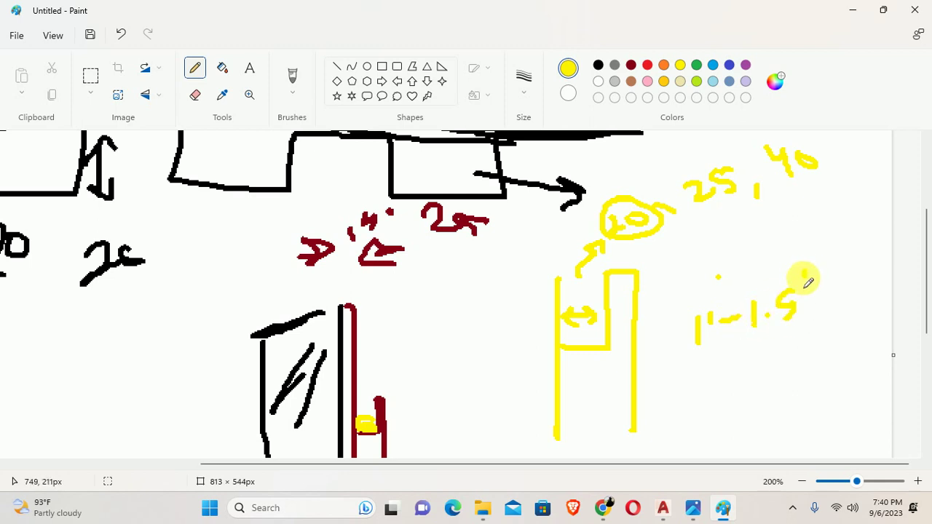
{"action": "left_click_drag", "start_coordinate": [803, 272], "coordinate": [803, 288]}
{"action": "left_click_drag", "start_coordinate": [817, 271], "coordinate": [816, 286]}
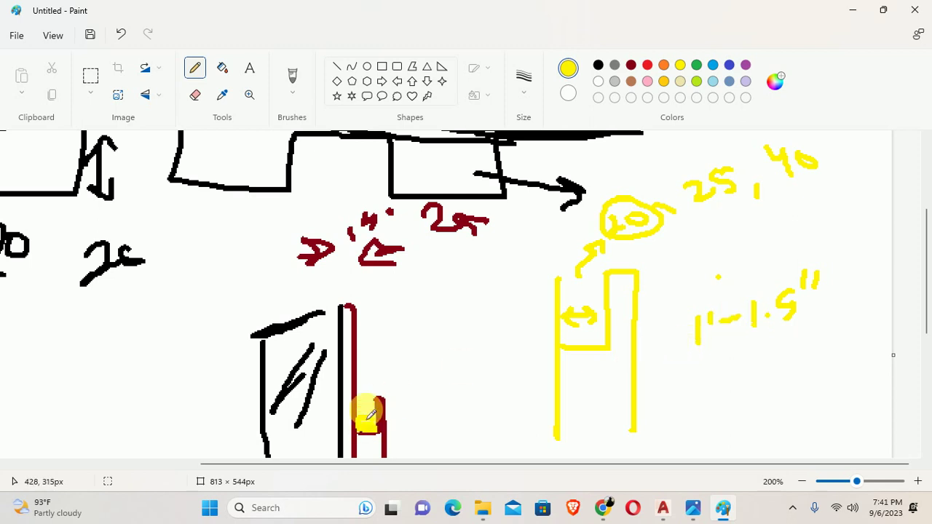
Draw a small yellow L-shaped section labelled 1.5 and 4, with another 1.5 below.
{"action": "mouse_move", "coordinate": [426, 386]}
{"action": "left_mouse_down"}
{"action": "mouse_move", "coordinate": [447, 387]}
{"action": "mouse_move", "coordinate": [462, 297]}
{"action": "mouse_move", "coordinate": [498, 303]}
{"action": "mouse_move", "coordinate": [502, 282]}
{"action": "mouse_move", "coordinate": [518, 291]}
{"action": "left_mouse_up"}
{"action": "left_click", "coordinate": [472, 301]}
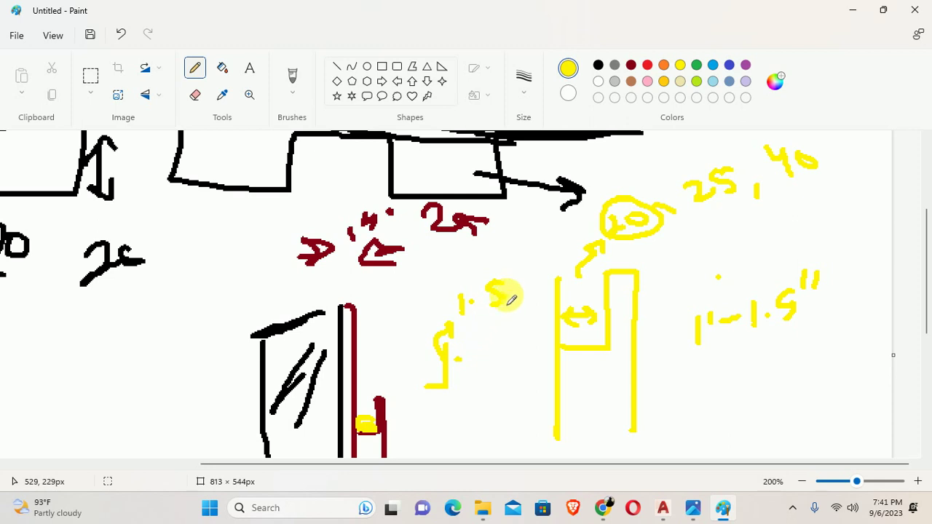
{"action": "left_click_drag", "start_coordinate": [469, 335], "coordinate": [486, 366]}
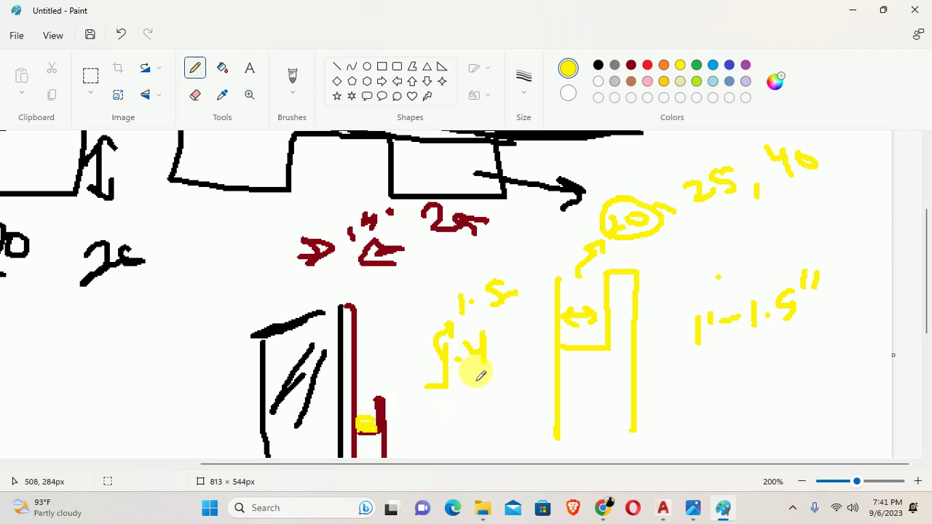
{"action": "mouse_move", "coordinate": [461, 401]}
{"action": "left_mouse_down"}
{"action": "mouse_move", "coordinate": [464, 416]}
{"action": "mouse_move", "coordinate": [495, 407]}
{"action": "mouse_move", "coordinate": [486, 386]}
{"action": "mouse_move", "coordinate": [543, 394]}
{"action": "left_mouse_up"}
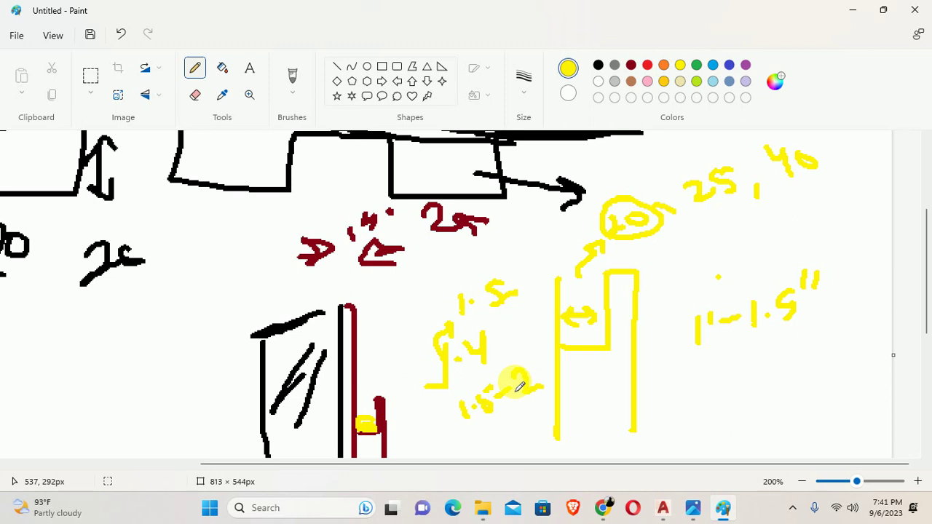
Back in AutoCAD, measure the gap beside the hatched wall face with a quick linear dimension.
{"action": "left_click", "coordinate": [853, 10]}
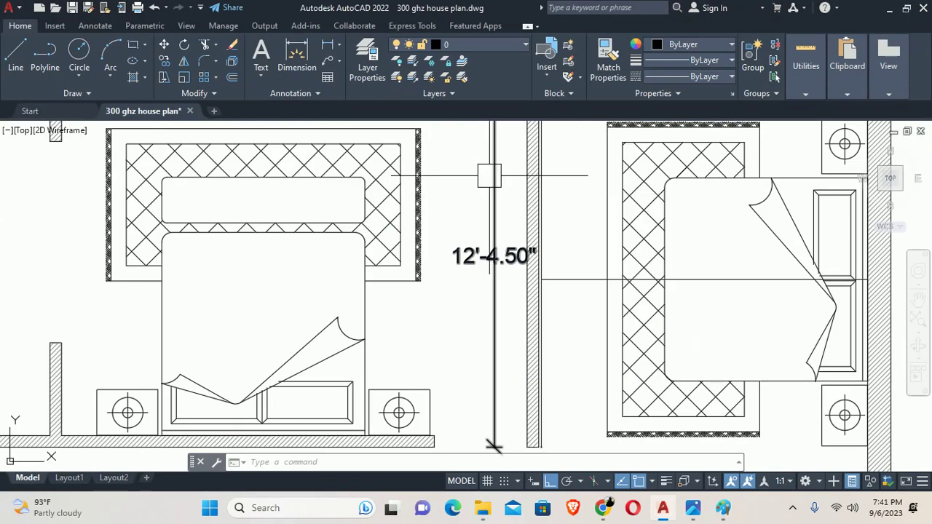
{"action": "scroll", "coordinate": [490, 176], "scroll_direction": "up", "scroll_amount": 3}
{"action": "scroll", "coordinate": [336, 238], "scroll_direction": "up", "scroll_amount": 3}
{"action": "key", "text": "Escape"}
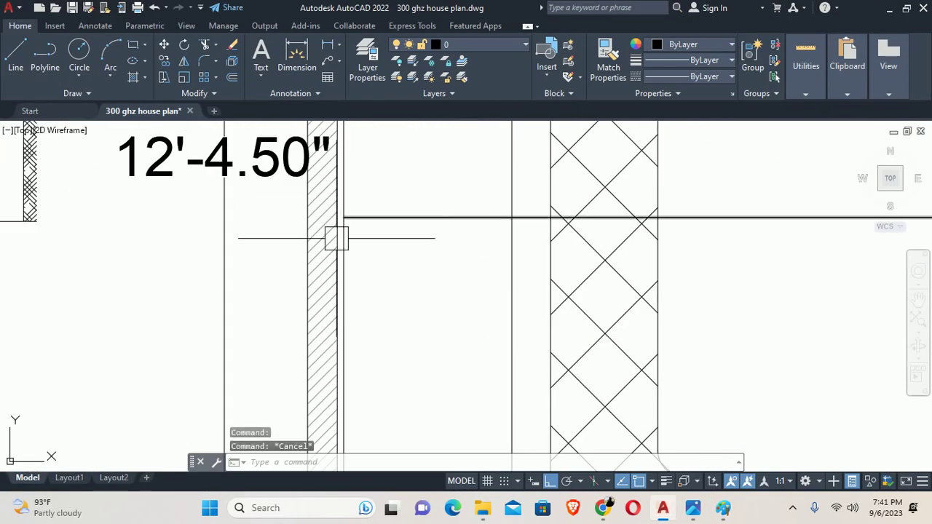
{"action": "type", "text": "o"}
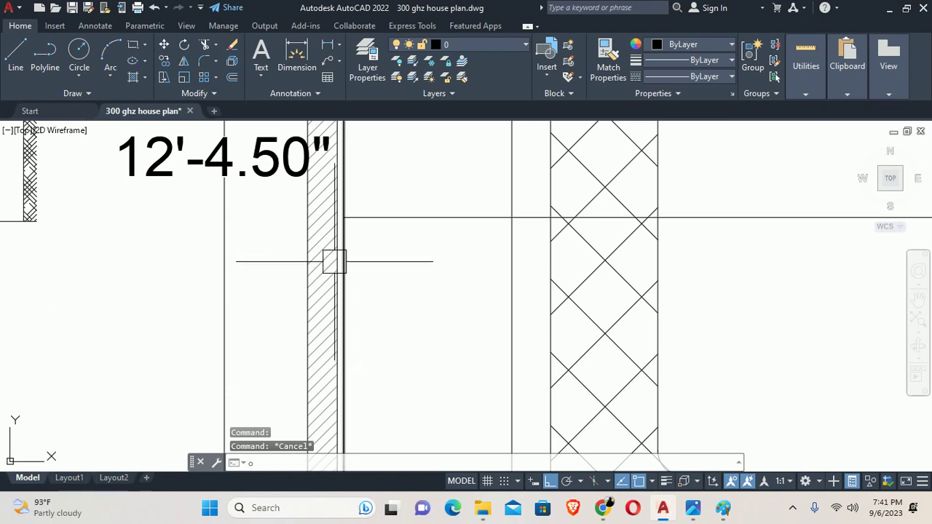
{"action": "key", "text": "Return"}
{"action": "key", "text": "Escape"}
{"action": "type", "text": "dli"}
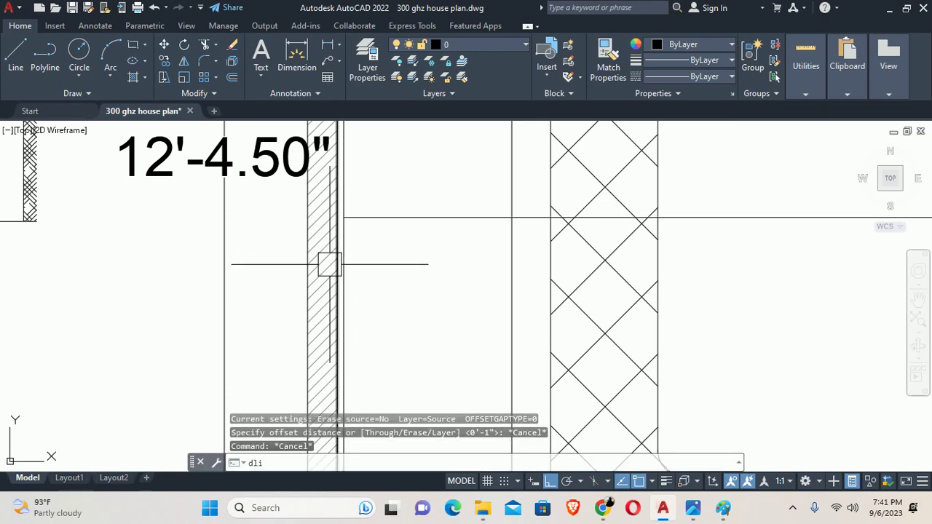
{"action": "key", "text": "Return"}
{"action": "scroll", "coordinate": [330, 264], "scroll_direction": "up", "scroll_amount": 3}
{"action": "left_click", "coordinate": [349, 250]}
{"action": "left_click", "coordinate": [358, 254]}
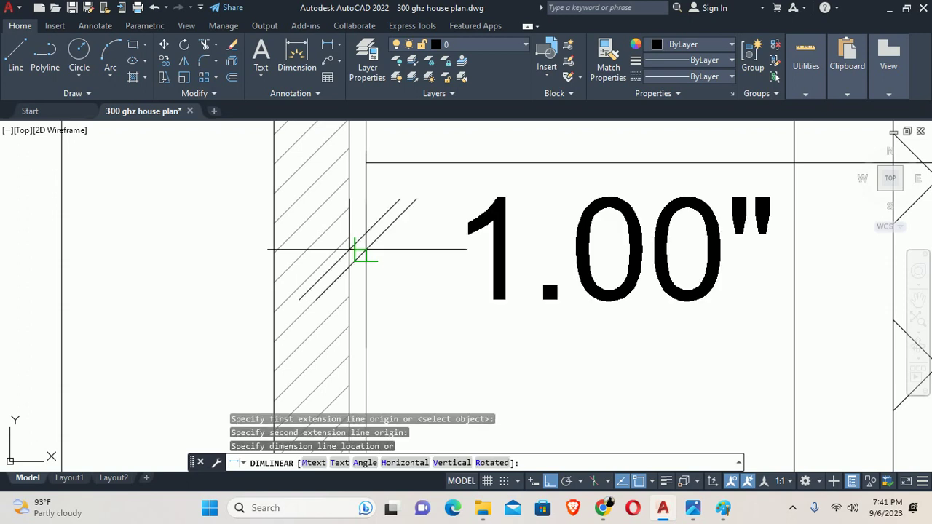
{"action": "key", "text": "Escape"}
{"action": "scroll", "coordinate": [358, 253], "scroll_direction": "down", "scroll_amount": 5}
{"action": "middle_click_drag", "start_coordinate": [396, 257], "coordinate": [298, 262]}
Offset the wall face line by 1 inch toward the room.
{"action": "type", "text": "o"}
{"action": "key", "text": "Return"}
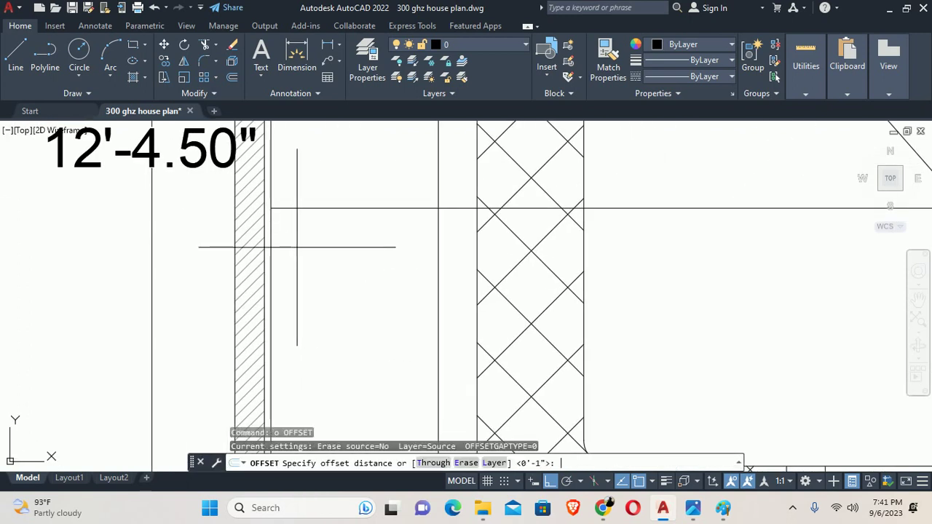
{"action": "type", "text": "1"}
{"action": "key", "text": "Return"}
{"action": "left_click", "coordinate": [271, 256]}
{"action": "left_click", "coordinate": [341, 261]}
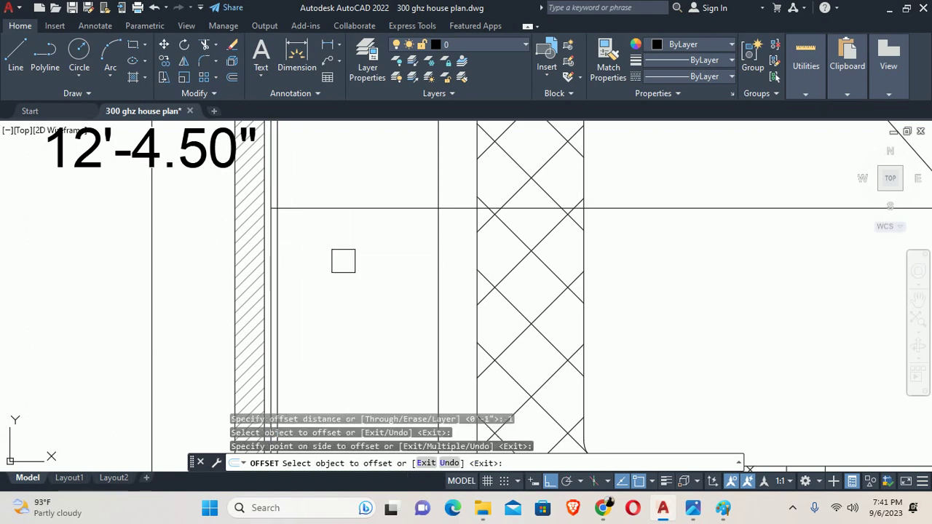
{"action": "key", "text": "Escape"}
{"action": "key", "text": "Escape"}
{"action": "key", "text": "Escape"}
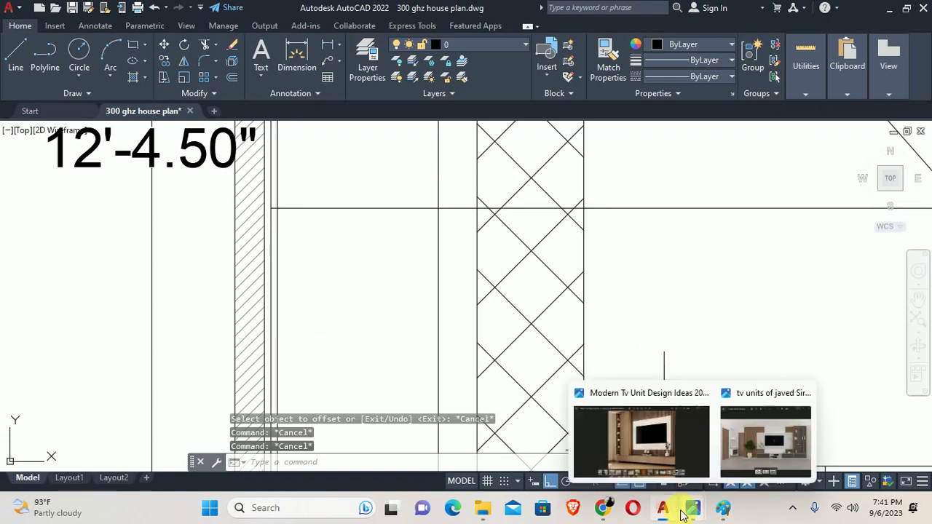
{"action": "left_click", "coordinate": [721, 509]}
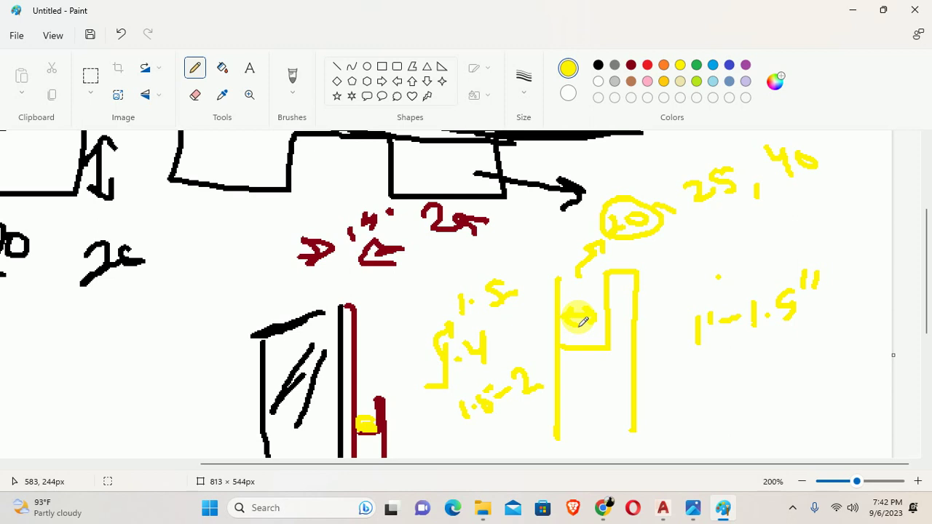
Draw a yellow <-> width arrow across the inside of the yellow channel box.
{"action": "mouse_move", "coordinate": [582, 322]}
{"action": "left_mouse_down"}
{"action": "mouse_move", "coordinate": [614, 308]}
{"action": "mouse_move", "coordinate": [606, 329]}
{"action": "left_mouse_up"}
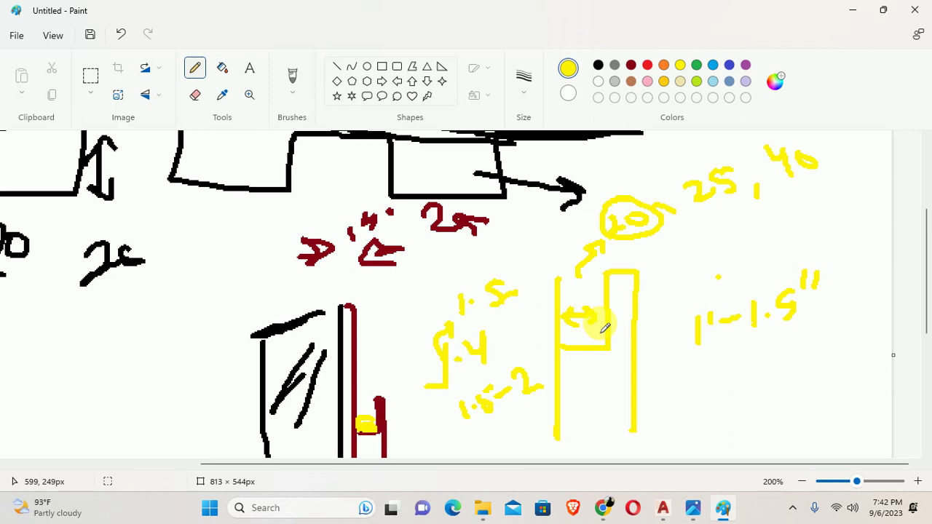
Back in AutoCAD, measure the spacing next to the vertical line with a linear dimension.
{"action": "left_click", "coordinate": [853, 11]}
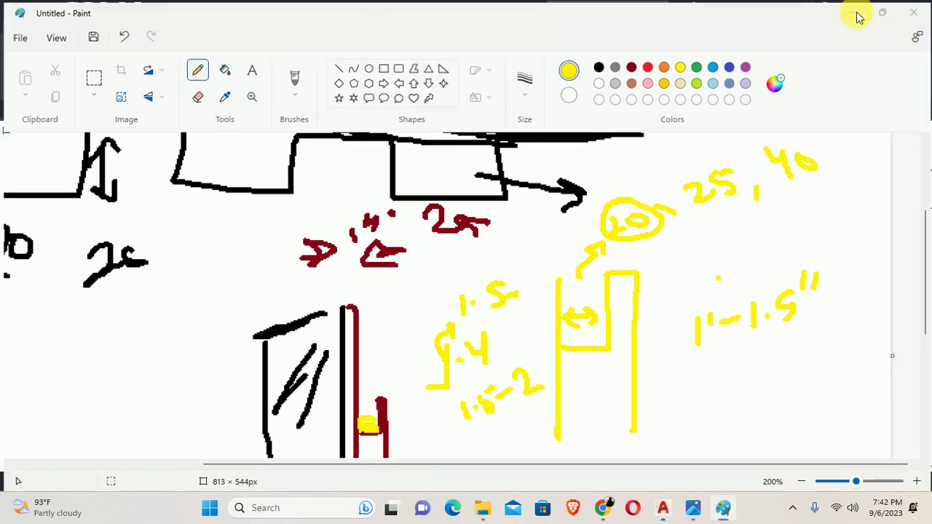
{"action": "scroll", "coordinate": [473, 262], "scroll_direction": "down", "scroll_amount": 3}
{"action": "scroll", "coordinate": [437, 255], "scroll_direction": "up", "scroll_amount": 3}
{"action": "key", "text": "Escape"}
{"action": "key", "text": "Escape"}
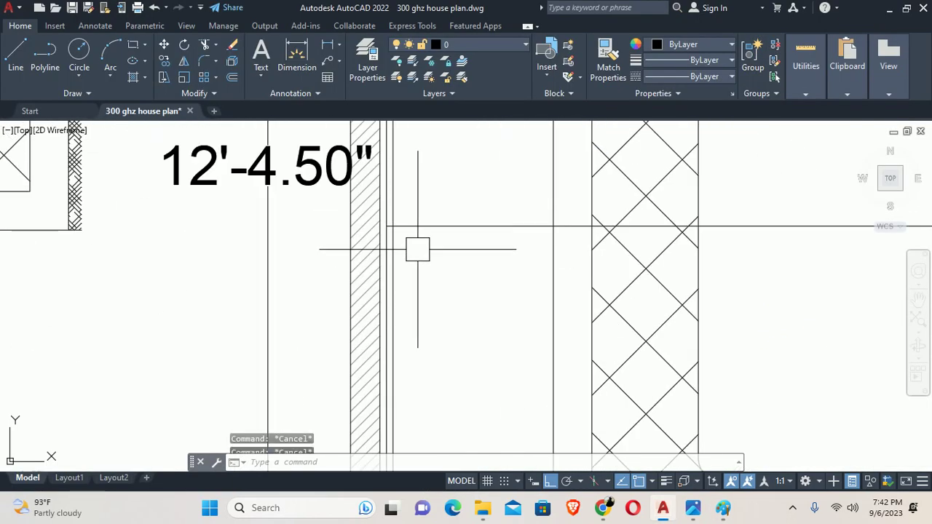
{"action": "scroll", "coordinate": [394, 240], "scroll_direction": "up", "scroll_amount": 5}
{"action": "type", "text": "dli"}
{"action": "key", "text": "Return"}
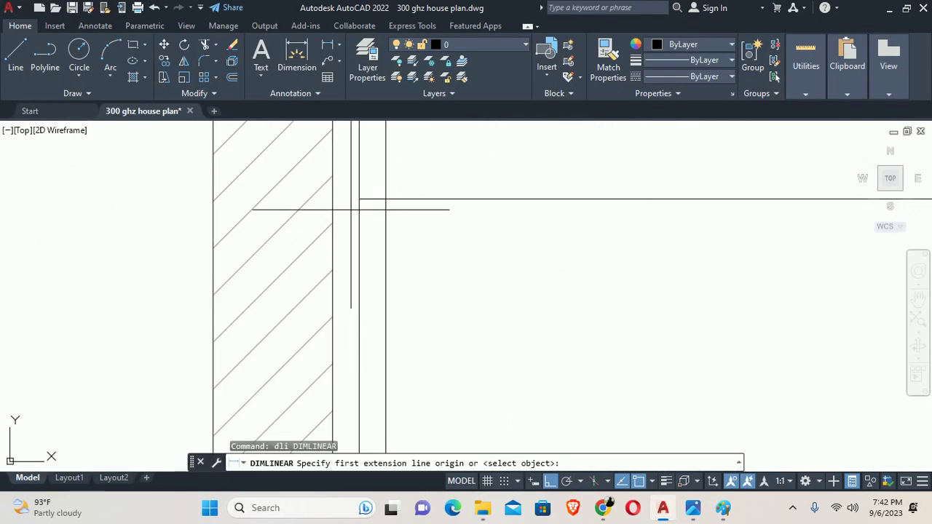
{"action": "left_click", "coordinate": [359, 199]}
{"action": "left_click", "coordinate": [374, 198]}
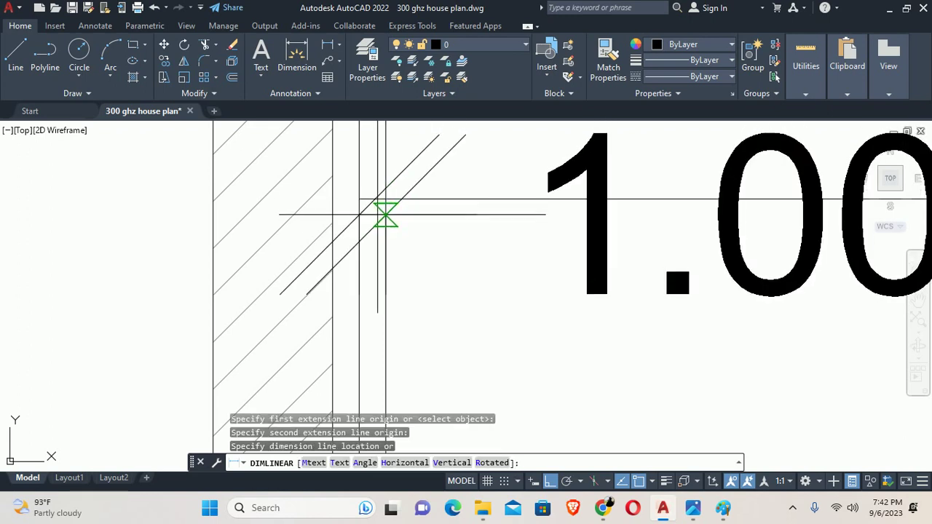
{"action": "key", "text": "Escape"}
{"action": "key", "text": "Escape"}
{"action": "scroll", "coordinate": [382, 219], "scroll_direction": "down", "scroll_amount": 3}
{"action": "key", "text": "Escape"}
{"action": "key", "text": "Escape"}
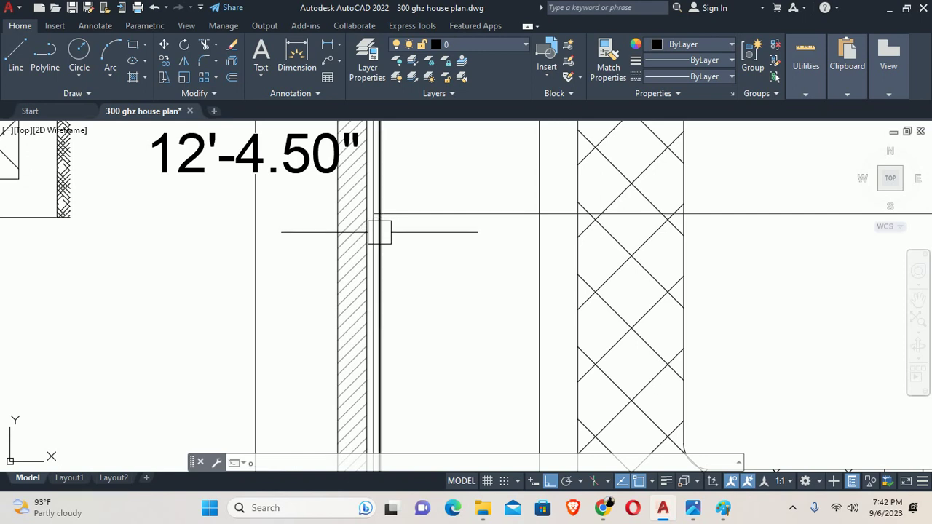
Offset the vertical line 1 inch to its right using the default distance.
{"action": "scroll", "coordinate": [381, 227], "scroll_direction": "up", "scroll_amount": 5}
{"action": "key", "text": "Escape"}
{"action": "key", "text": "Escape"}
{"action": "key", "text": "Escape"}
{"action": "type", "text": "o"}
{"action": "key", "text": "Return"}
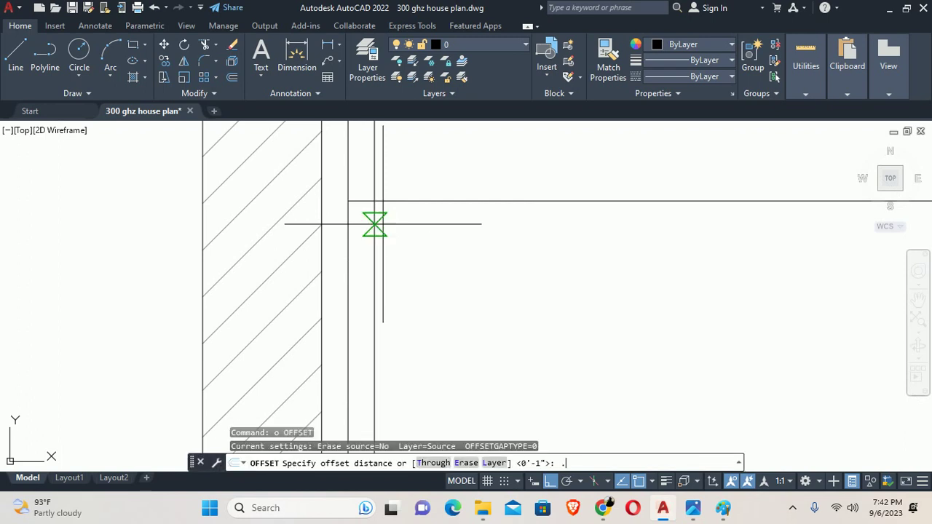
{"action": "key", "text": "Return"}
{"action": "left_click", "coordinate": [374, 223]}
{"action": "left_click", "coordinate": [393, 229]}
{"action": "key", "text": "Escape"}
{"action": "key", "text": "Escape"}
Delete the extra unwanted vertical line.
{"action": "scroll", "coordinate": [393, 229], "scroll_direction": "up", "scroll_amount": 2}
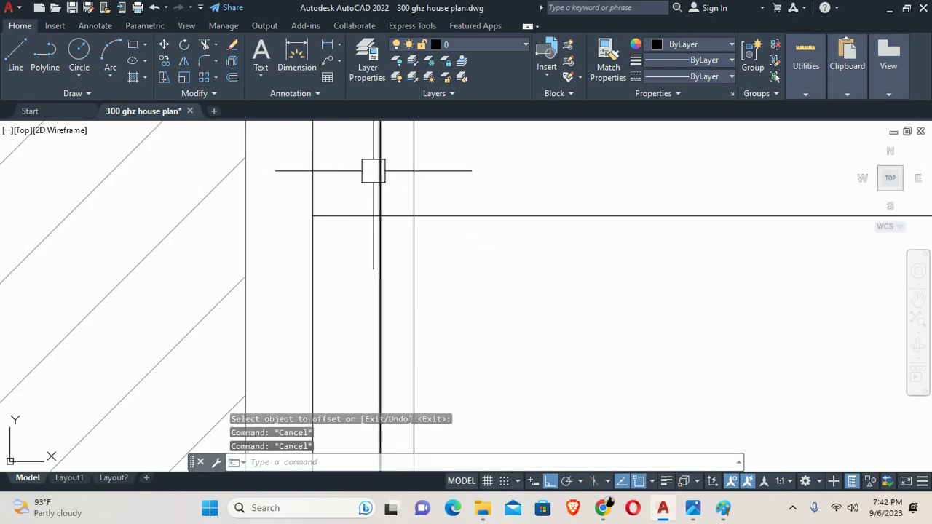
{"action": "left_click", "coordinate": [375, 184]}
{"action": "key", "text": "Delete"}
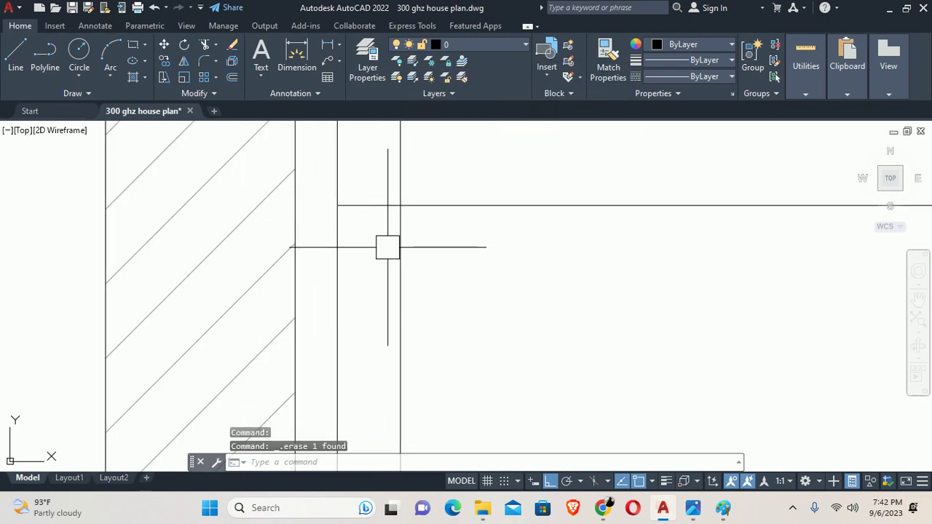
{"action": "scroll", "coordinate": [411, 227], "scroll_direction": "down", "scroll_amount": 2}
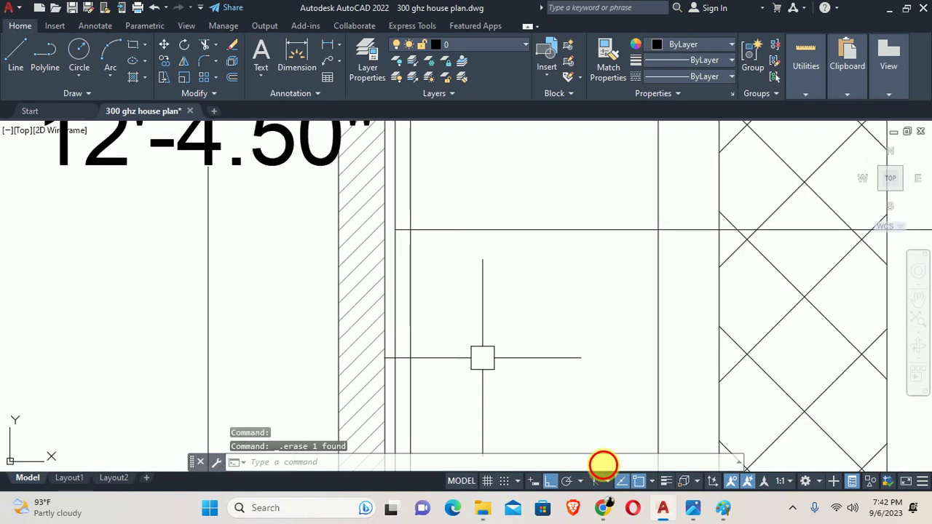
{"action": "left_click", "coordinate": [657, 455]}
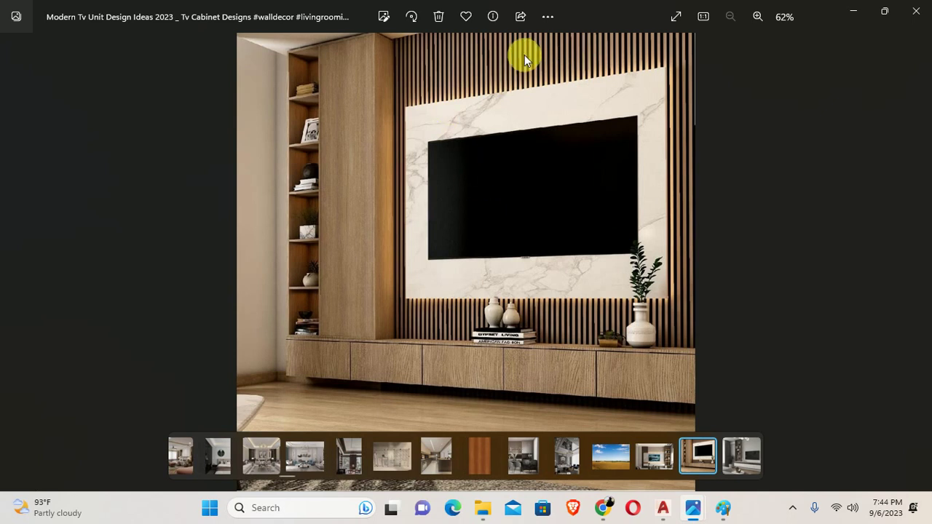
{"action": "mouse_move", "coordinate": [692, 508]}
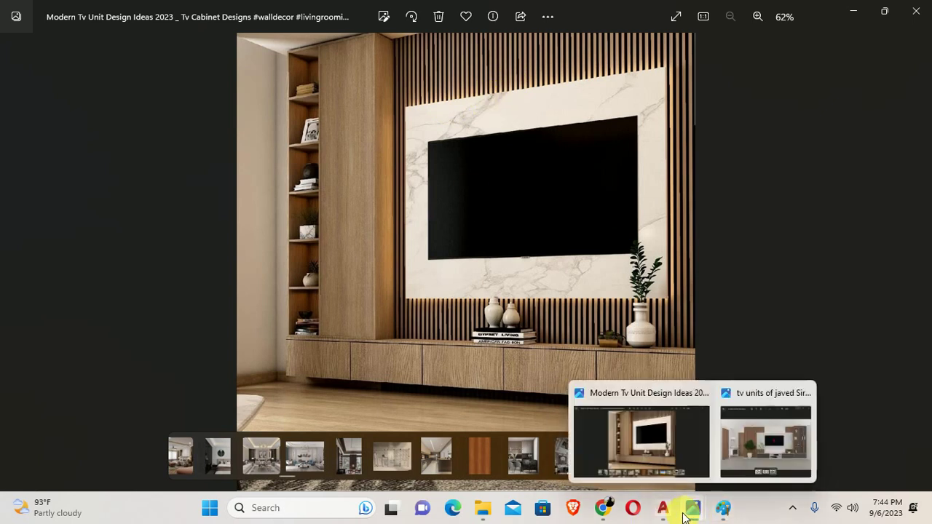
After studying the TV-unit reference photo, switch back to the Paint sketch.
{"action": "left_click", "coordinate": [722, 508]}
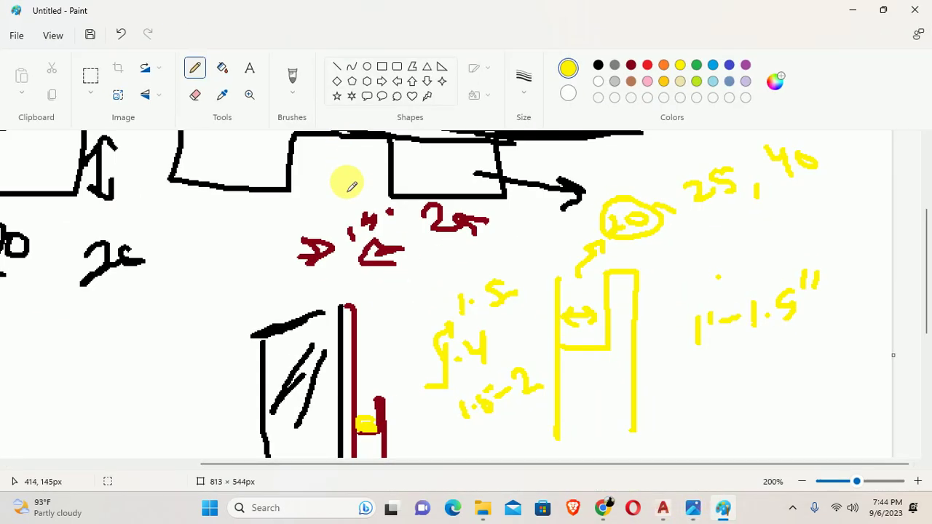
Clear the old Paint sketch, draw a yellow freehand box, and sketch red rectangles inside it.
{"action": "key", "text": "ctrl+a"}
{"action": "key", "text": "Delete"}
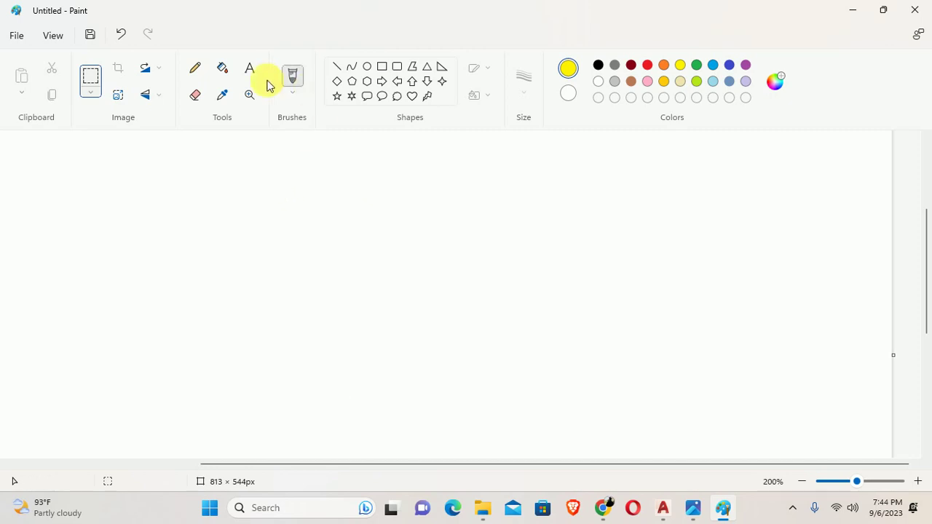
{"action": "left_click", "coordinate": [195, 67]}
{"action": "left_click_drag", "start_coordinate": [274, 194], "coordinate": [271, 369]}
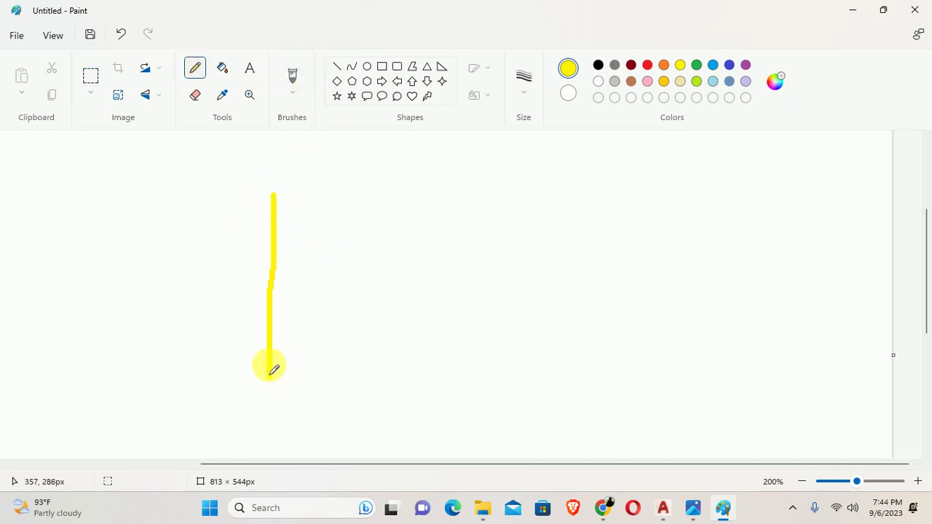
{"action": "left_click_drag", "start_coordinate": [275, 183], "coordinate": [306, 381]}
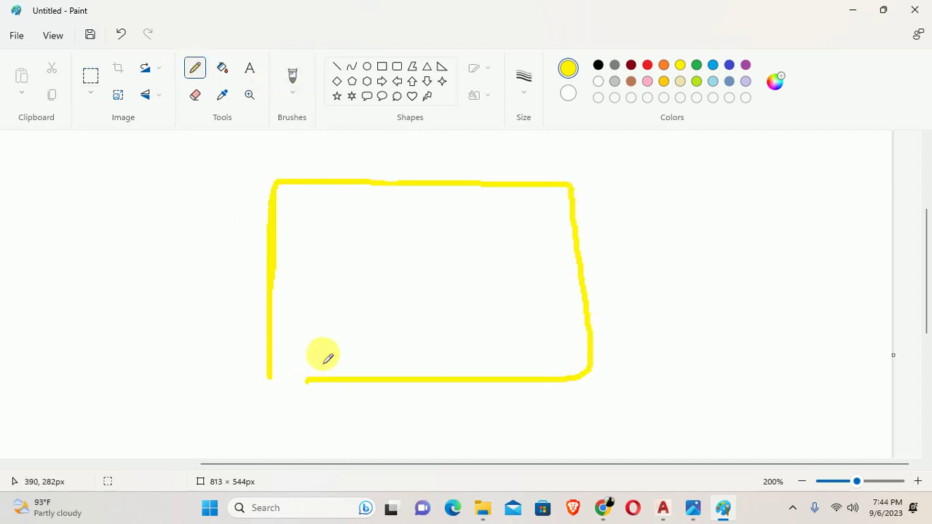
{"action": "left_click", "coordinate": [647, 65]}
{"action": "mouse_move", "coordinate": [338, 231]}
{"action": "left_mouse_down"}
{"action": "mouse_move", "coordinate": [480, 230]}
{"action": "mouse_move", "coordinate": [340, 246]}
{"action": "mouse_move", "coordinate": [474, 271]}
{"action": "mouse_move", "coordinate": [474, 306]}
{"action": "mouse_move", "coordinate": [365, 304]}
{"action": "mouse_move", "coordinate": [339, 289]}
{"action": "mouse_move", "coordinate": [339, 251]}
{"action": "left_mouse_up"}
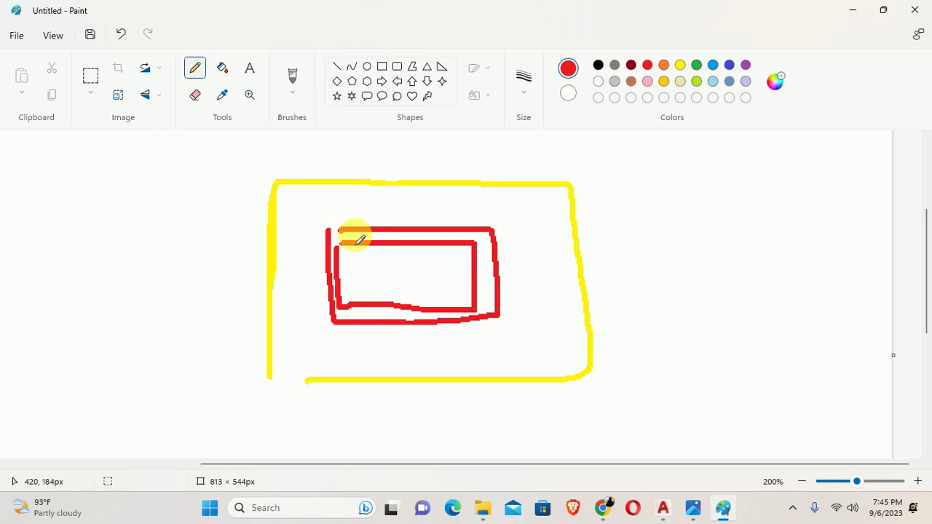
Draw a green outline around the red rectangles, then minimize Paint to reveal the reference photo.
{"action": "left_click", "coordinate": [679, 66]}
{"action": "left_click", "coordinate": [697, 65]}
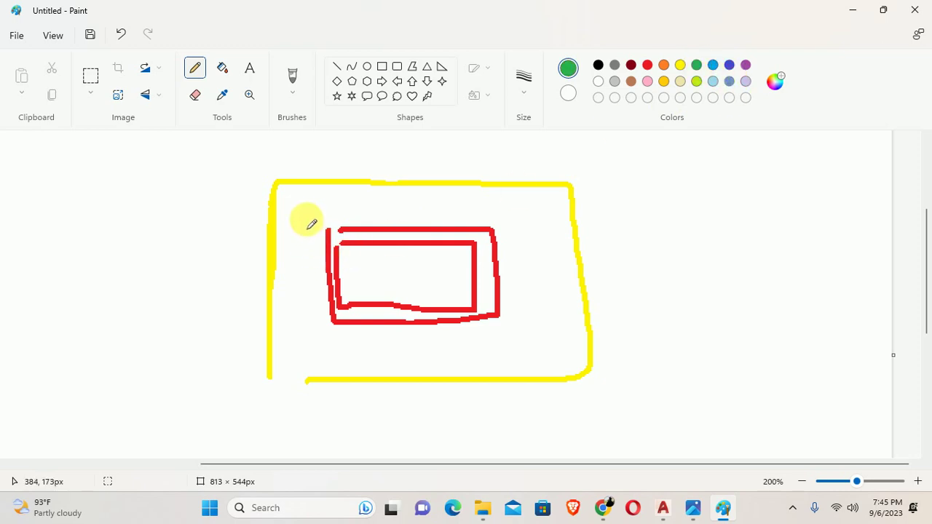
{"action": "mouse_move", "coordinate": [311, 224]}
{"action": "left_mouse_down"}
{"action": "mouse_move", "coordinate": [323, 357]}
{"action": "mouse_move", "coordinate": [308, 229]}
{"action": "mouse_move", "coordinate": [451, 225]}
{"action": "mouse_move", "coordinate": [355, 225]}
{"action": "mouse_move", "coordinate": [306, 295]}
{"action": "left_mouse_up"}
{"action": "key", "text": "ctrl+z"}
{"action": "mouse_move", "coordinate": [311, 329]}
{"action": "left_mouse_down"}
{"action": "mouse_move", "coordinate": [333, 358]}
{"action": "mouse_move", "coordinate": [534, 358]}
{"action": "mouse_move", "coordinate": [534, 262]}
{"action": "mouse_move", "coordinate": [516, 210]}
{"action": "mouse_move", "coordinate": [313, 213]}
{"action": "left_mouse_up"}
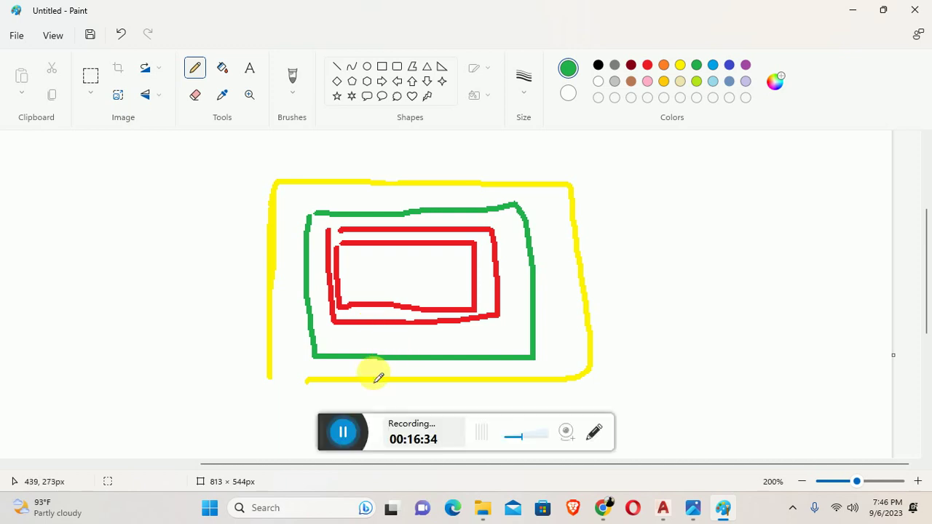
{"action": "left_click", "coordinate": [343, 430]}
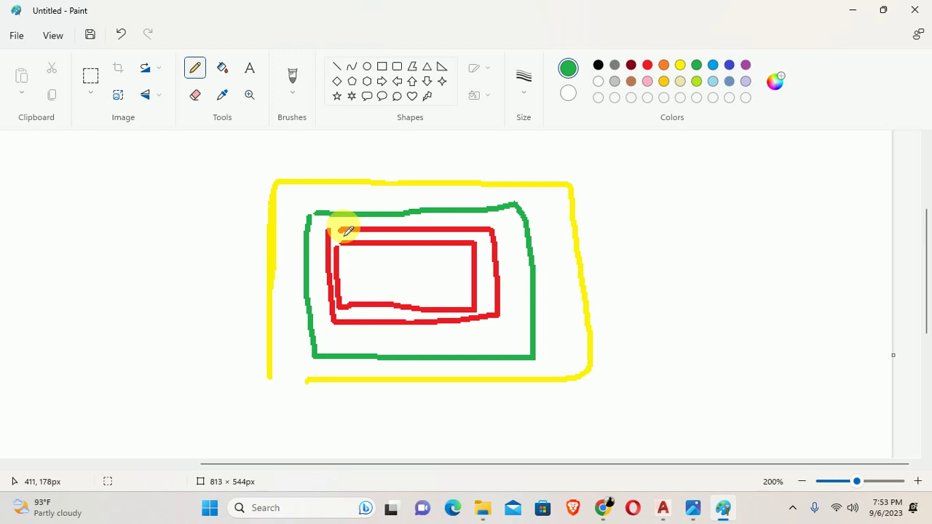
{"action": "left_click", "coordinate": [851, 9]}
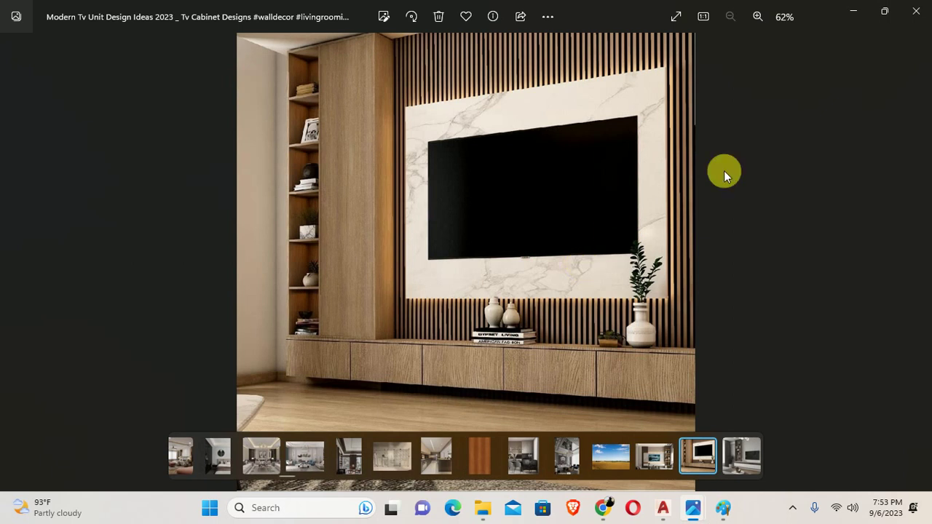
Return to AutoCAD, zoom in on the hatched Bedroom-1 wall, and start OFFSET.
{"action": "left_click", "coordinate": [853, 10]}
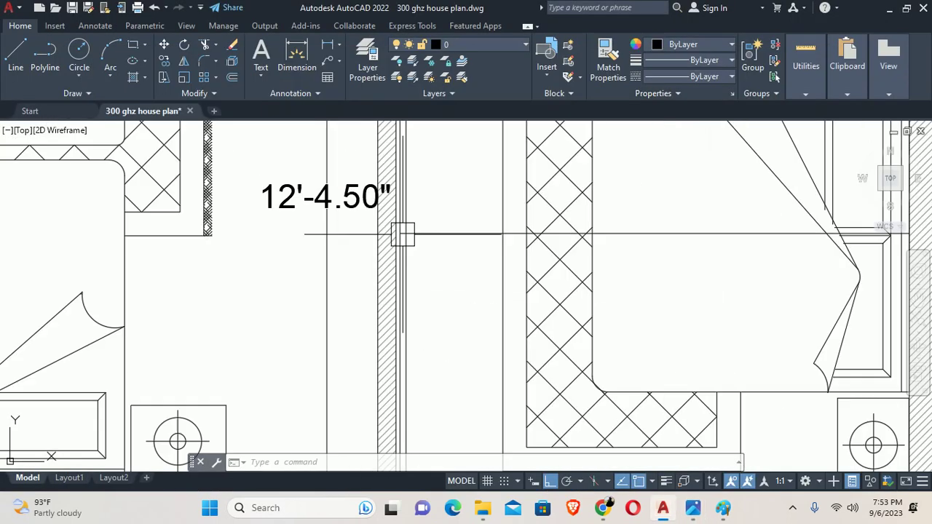
{"action": "scroll", "coordinate": [415, 262], "scroll_direction": "up", "scroll_amount": 3}
{"action": "scroll", "coordinate": [381, 291], "scroll_direction": "up", "scroll_amount": 1}
{"action": "scroll", "coordinate": [425, 265], "scroll_direction": "up", "scroll_amount": 2}
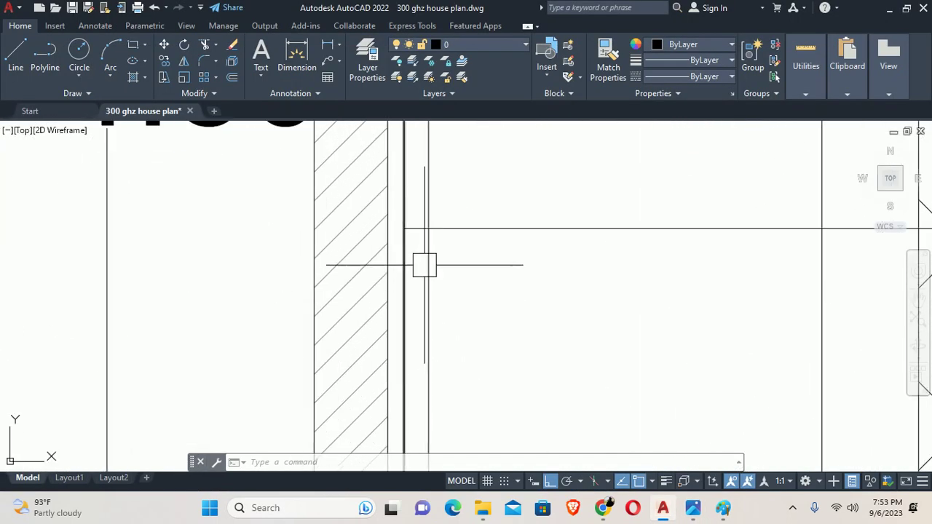
{"action": "middle_click_drag", "start_coordinate": [420, 264], "coordinate": [364, 270]}
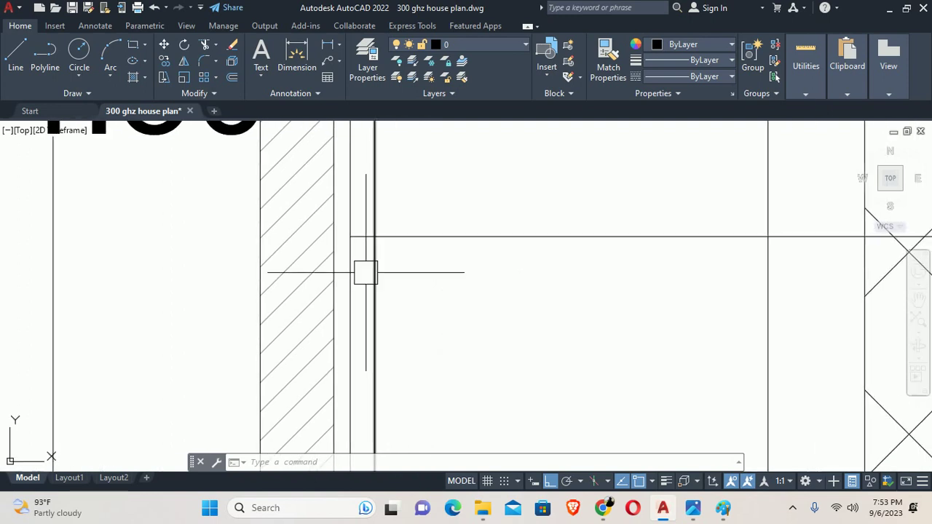
{"action": "type", "text": "o"}
{"action": "key", "text": "Return"}
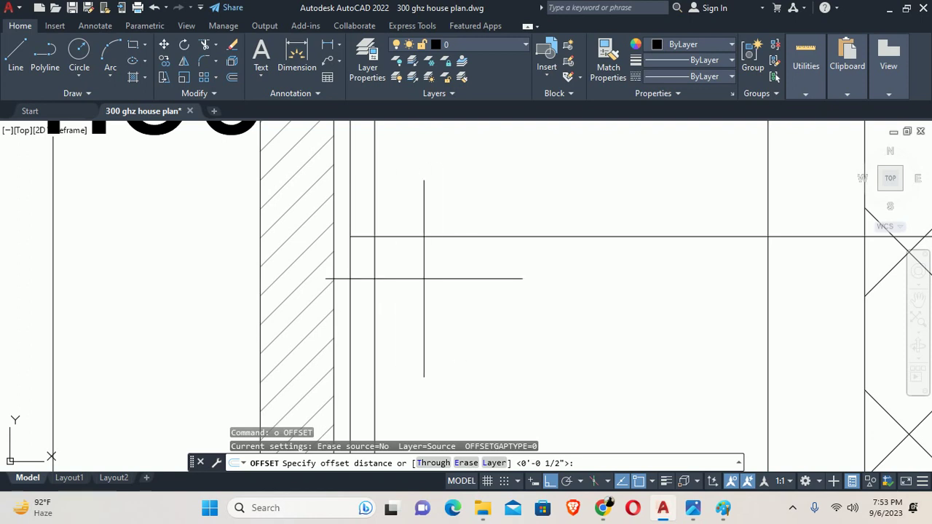
Cancel the first offset attempt and clear any pending commands.
{"action": "key", "text": "Return"}
{"action": "key", "text": "Escape"}
{"action": "scroll", "coordinate": [384, 276], "scroll_direction": "down", "scroll_amount": 3}
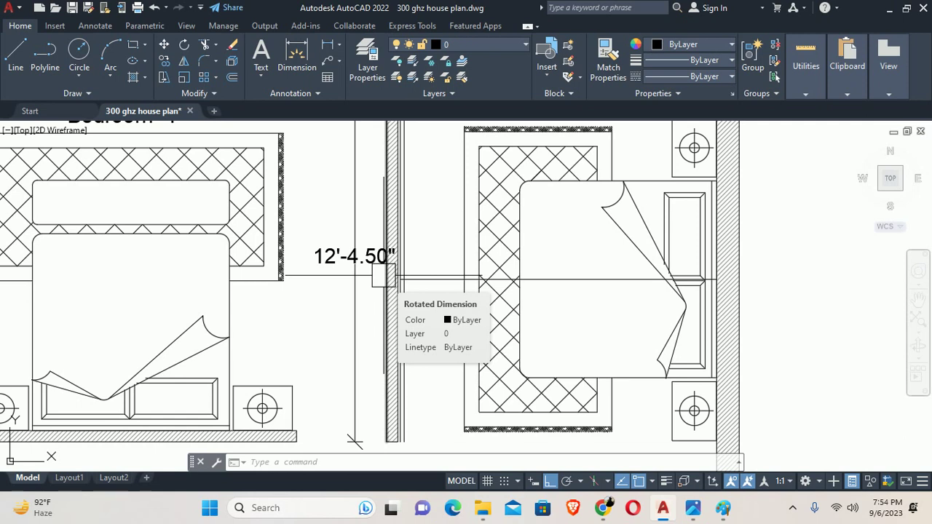
{"action": "key", "text": "Escape"}
{"action": "scroll", "coordinate": [383, 277], "scroll_direction": "up", "scroll_amount": 2}
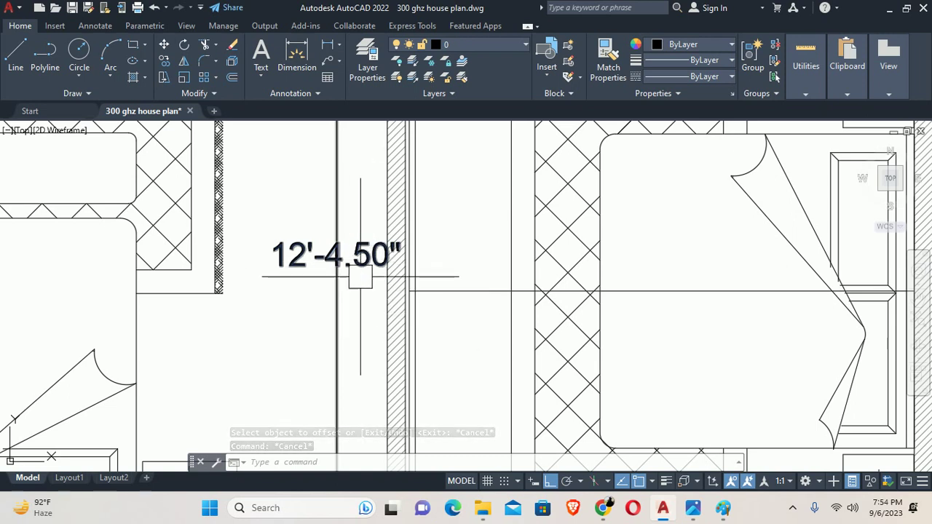
{"action": "key", "text": "Escape"}
{"action": "key", "text": "Escape"}
Offset the Bedroom-1 wall line 1 inch toward the room, then zoom back out.
{"action": "type", "text": "o"}
{"action": "key", "text": "Return"}
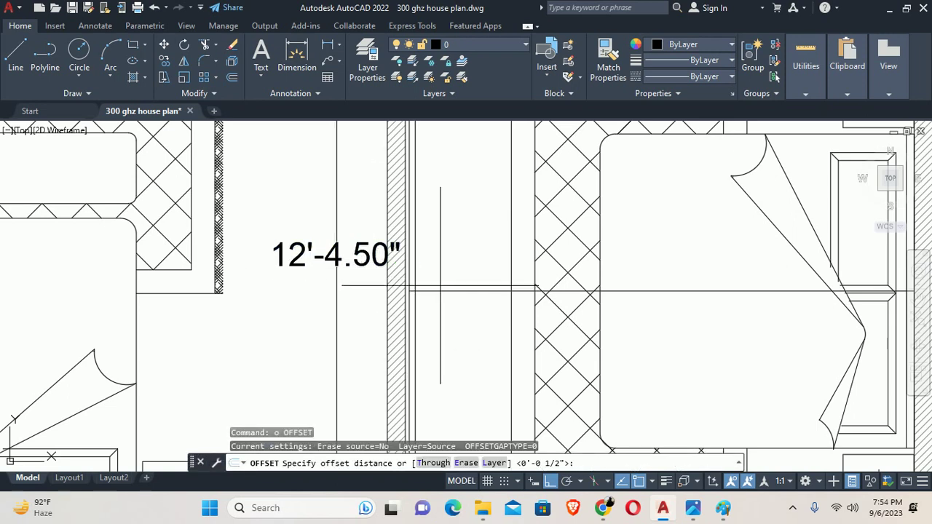
{"action": "scroll", "coordinate": [414, 268], "scroll_direction": "up", "scroll_amount": 1}
{"action": "scroll", "coordinate": [414, 269], "scroll_direction": "up", "scroll_amount": 1}
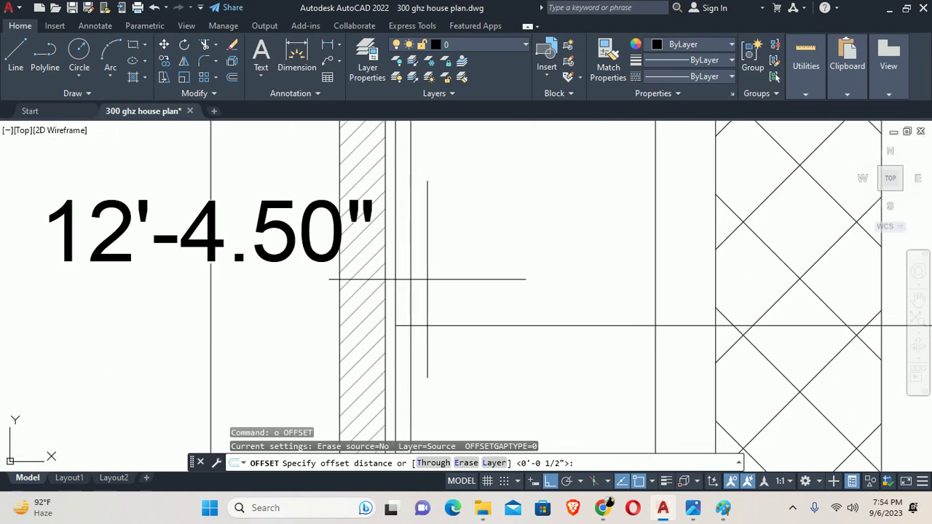
{"action": "type", "text": "1"}
{"action": "key", "text": "Return"}
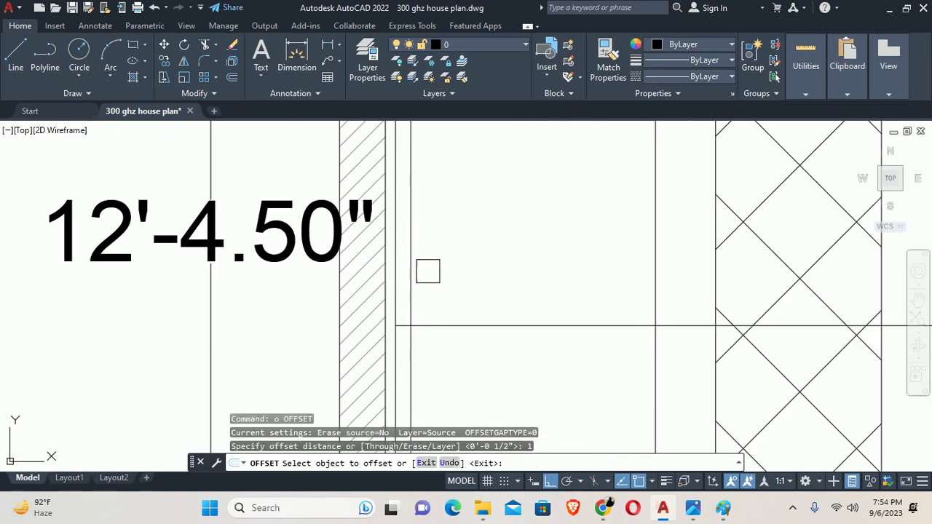
{"action": "left_click", "coordinate": [412, 266]}
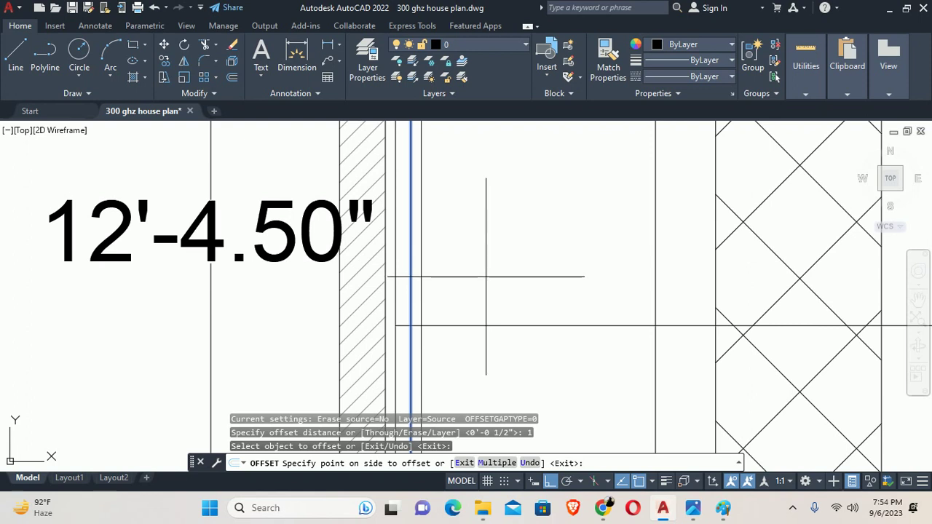
{"action": "left_click", "coordinate": [486, 277]}
{"action": "scroll", "coordinate": [487, 258], "scroll_direction": "down", "scroll_amount": 3}
{"action": "key", "text": "Escape"}
{"action": "middle_click_drag", "start_coordinate": [497, 201], "coordinate": [465, 267]}
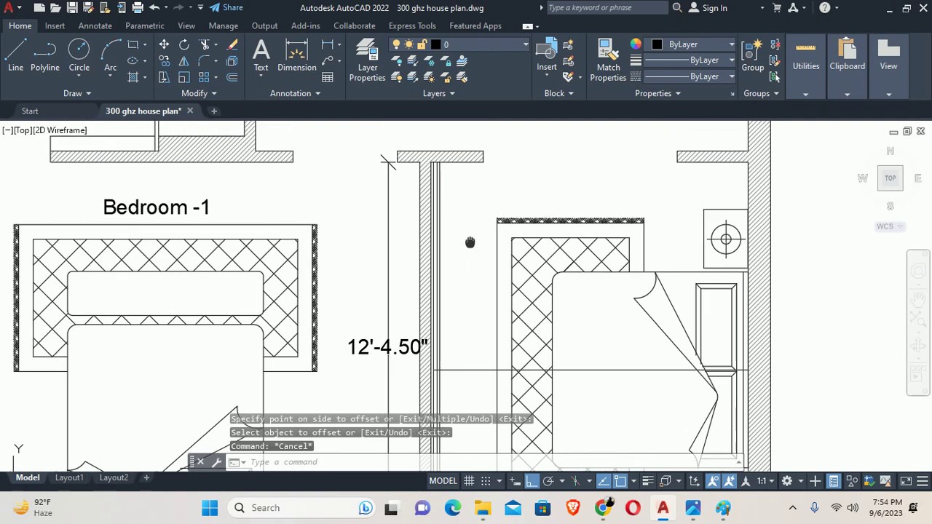
{"action": "scroll", "coordinate": [441, 241], "scroll_direction": "down", "scroll_amount": 3}
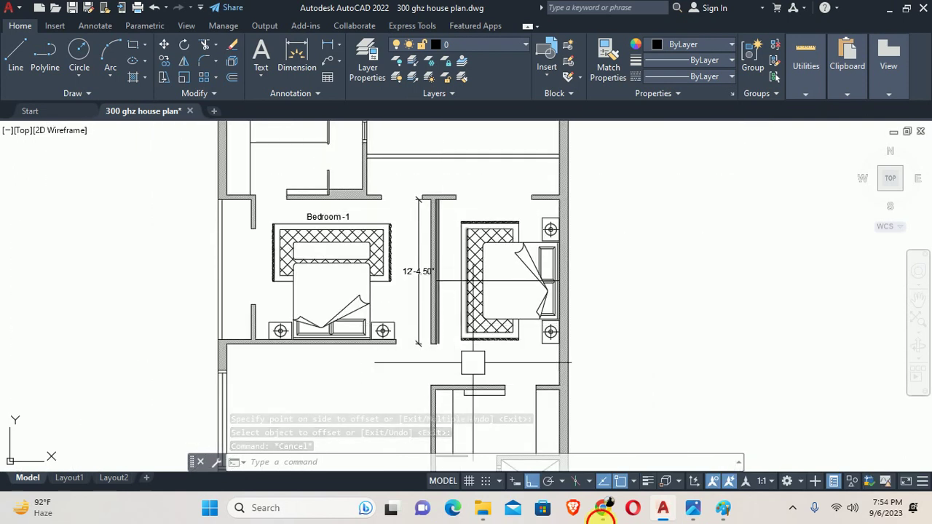
{"action": "mouse_move", "coordinate": [693, 508]}
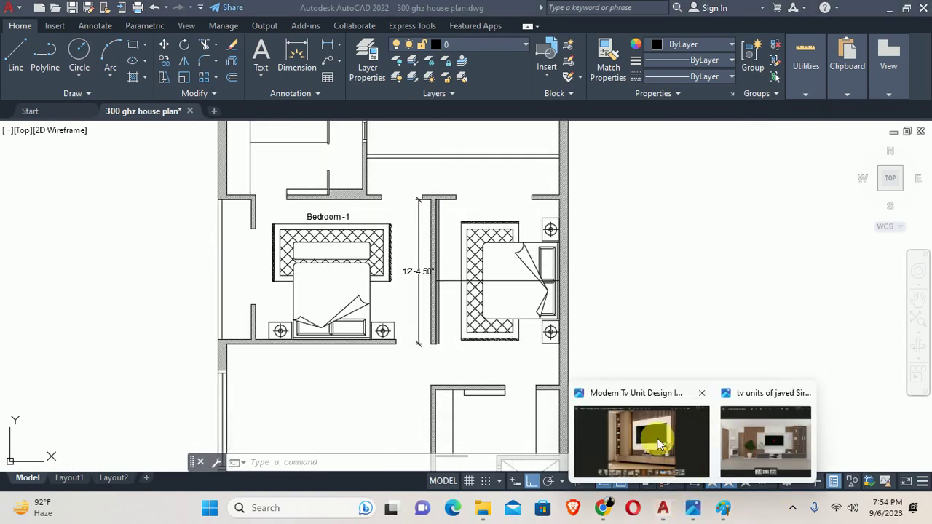
View the Modern TV Unit Design reference photo in Photos, then minimize it.
{"action": "left_click", "coordinate": [639, 433]}
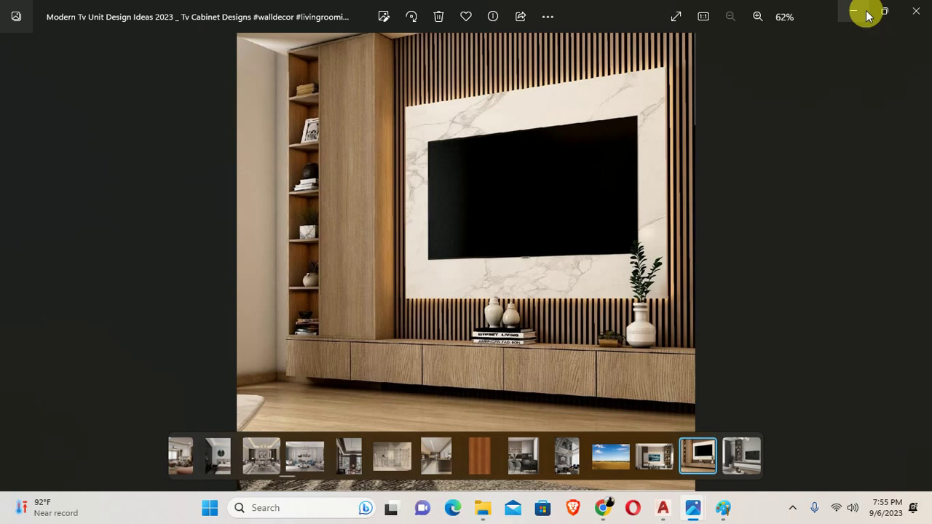
{"action": "left_click", "coordinate": [866, 16]}
Offset the T-shaped wall's edge line 15 inches into the room for the TV-unit depth.
{"action": "middle_click_drag", "start_coordinate": [413, 237], "coordinate": [520, 339]}
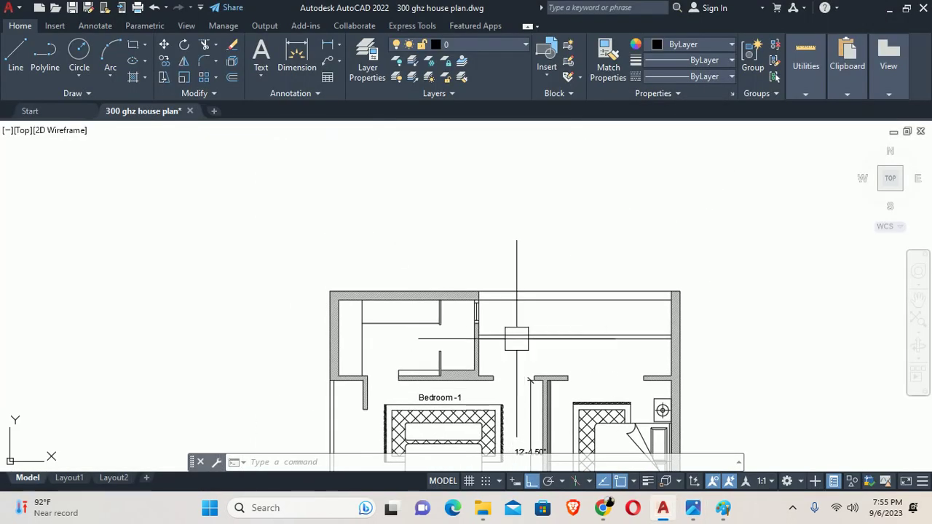
{"action": "scroll", "coordinate": [389, 191], "scroll_direction": "up", "scroll_amount": 5}
{"action": "middle_click_drag", "start_coordinate": [389, 192], "coordinate": [503, 383]}
{"action": "scroll", "coordinate": [444, 335], "scroll_direction": "up", "scroll_amount": 4}
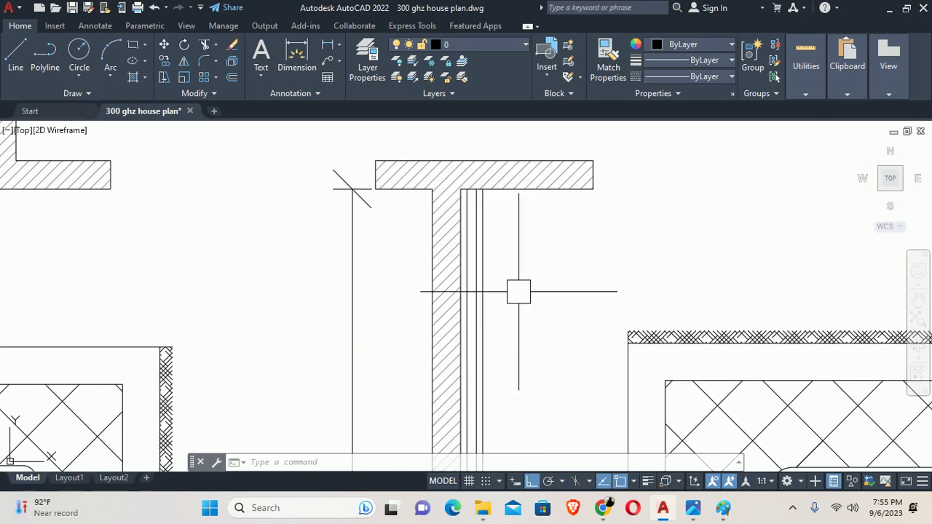
{"action": "middle_click_drag", "start_coordinate": [519, 291], "coordinate": [478, 264]}
{"action": "type", "text": "o"}
{"action": "key", "text": "Return"}
{"action": "type", "text": "1"}
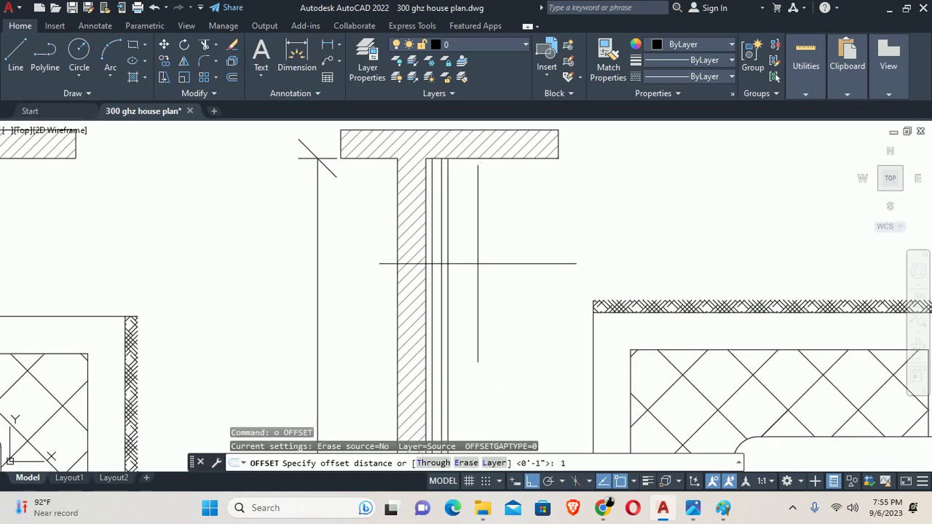
{"action": "type", "text": "5"}
{"action": "key", "text": "Return"}
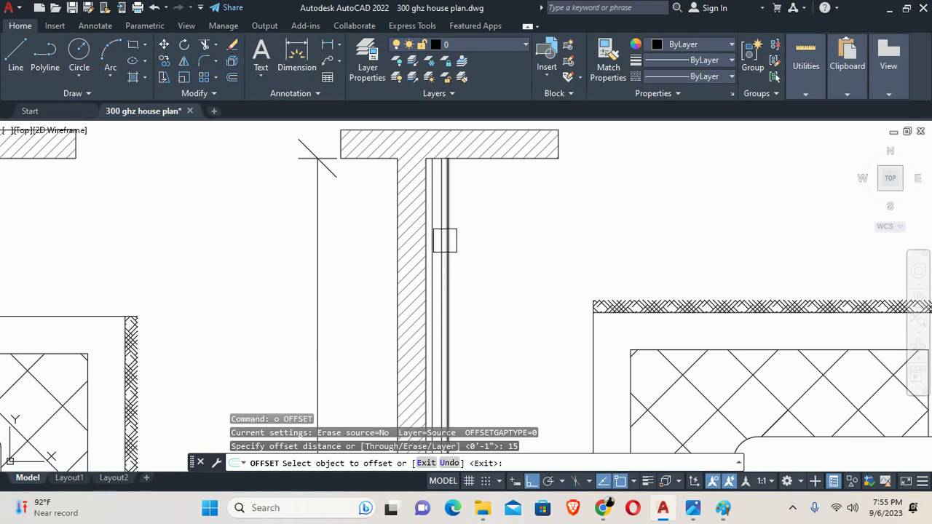
{"action": "scroll", "coordinate": [445, 241], "scroll_direction": "up", "scroll_amount": 2}
{"action": "left_click", "coordinate": [417, 229]}
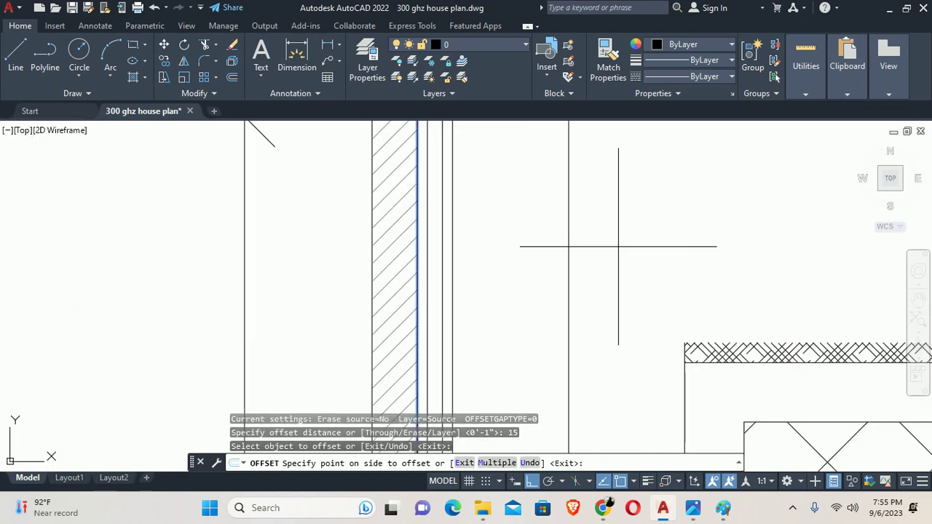
{"action": "left_click", "coordinate": [612, 249]}
{"action": "key", "text": "Escape"}
Check the new 15-inch line, then start and abandon another offset.
{"action": "scroll", "coordinate": [606, 252], "scroll_direction": "down", "scroll_amount": 4}
{"action": "mouse_move", "coordinate": [606, 252]}
{"action": "middle_mouse_down"}
{"action": "mouse_move", "coordinate": [534, 246]}
{"action": "mouse_move", "coordinate": [496, 191]}
{"action": "middle_mouse_up"}
{"action": "key", "text": "Escape"}
{"action": "scroll", "coordinate": [495, 191], "scroll_direction": "up", "scroll_amount": 1}
{"action": "key", "text": "Escape"}
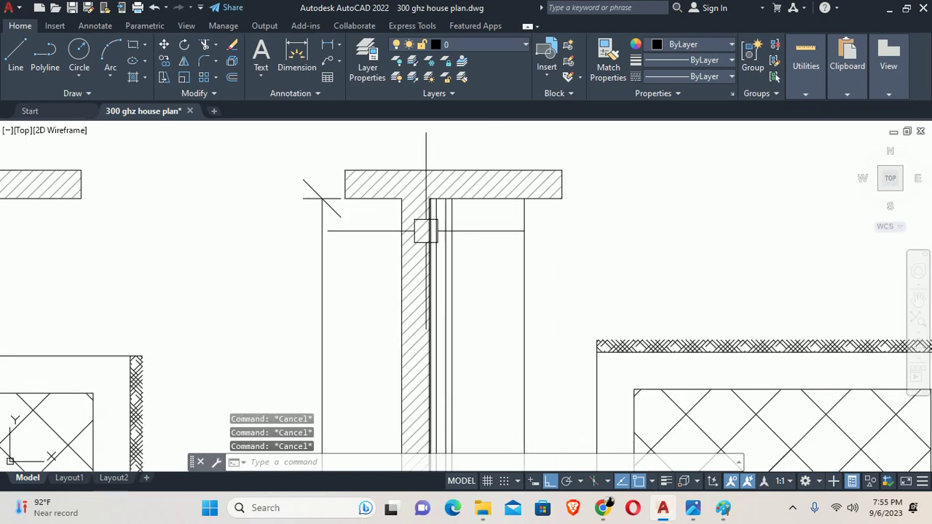
{"action": "type", "text": "o"}
{"action": "key", "text": "Return"}
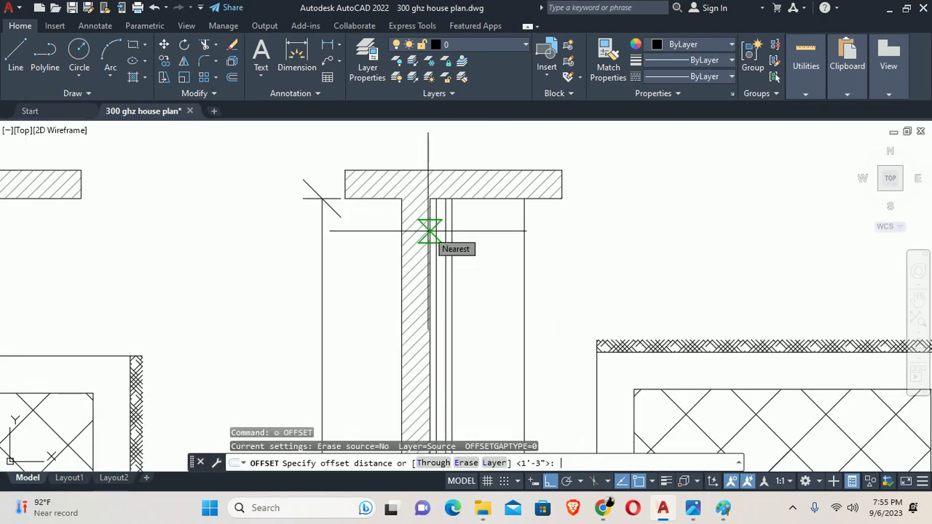
{"action": "key", "text": "Escape"}
{"action": "scroll", "coordinate": [479, 208], "scroll_direction": "down", "scroll_amount": 2}
{"action": "scroll", "coordinate": [502, 306], "scroll_direction": "down", "scroll_amount": 2}
{"action": "scroll", "coordinate": [432, 259], "scroll_direction": "down", "scroll_amount": 2}
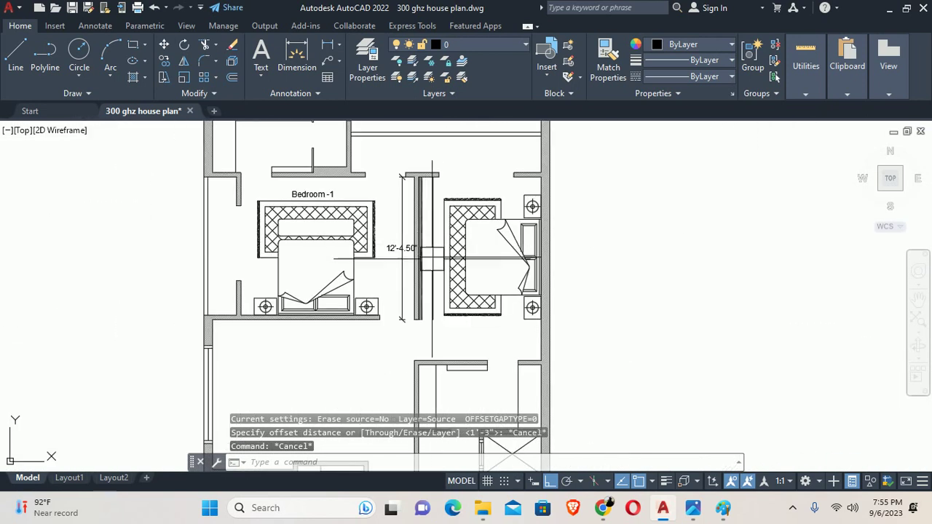
{"action": "scroll", "coordinate": [432, 259], "scroll_direction": "up", "scroll_amount": 4}
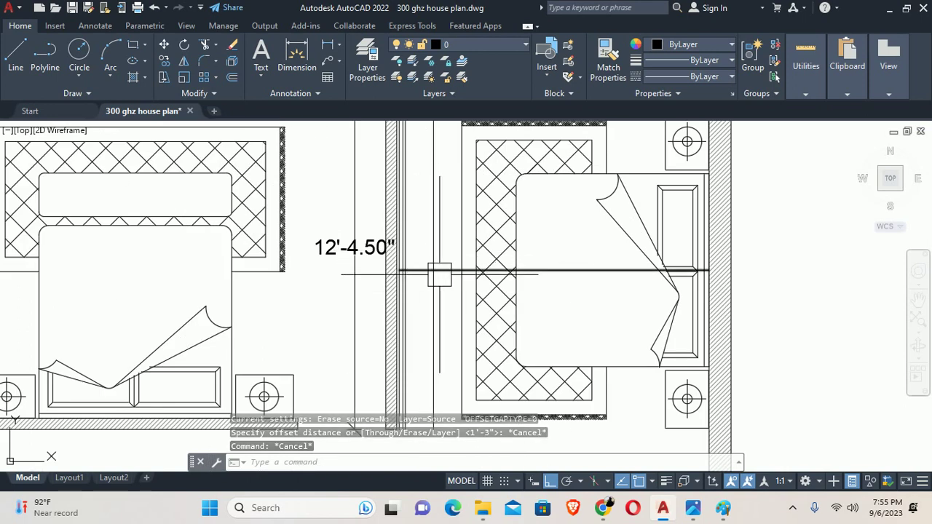
{"action": "mouse_move", "coordinate": [692, 508]}
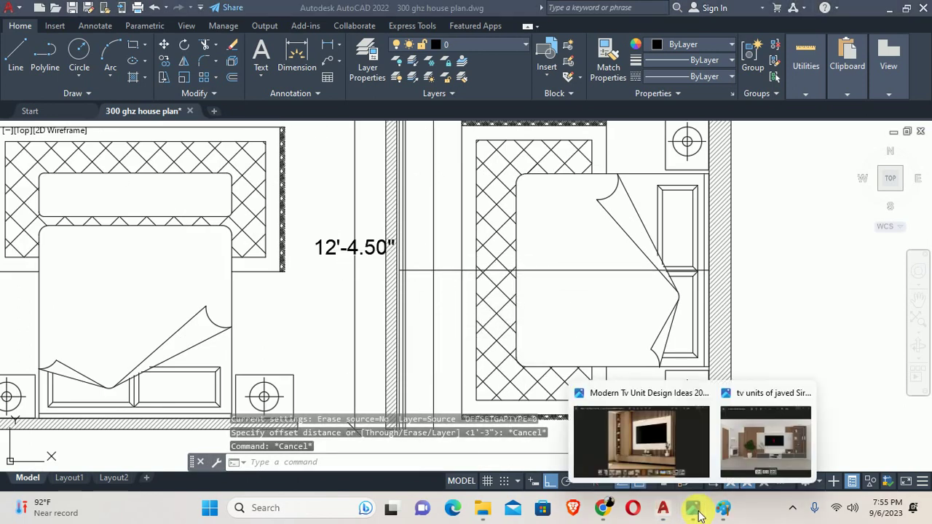
{"action": "left_click", "coordinate": [650, 430]}
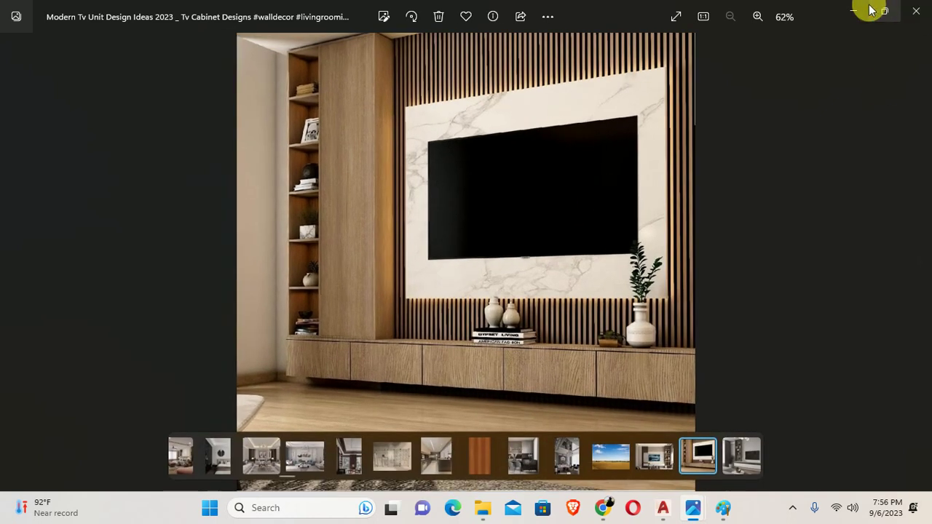
{"action": "left_click", "coordinate": [854, 10]}
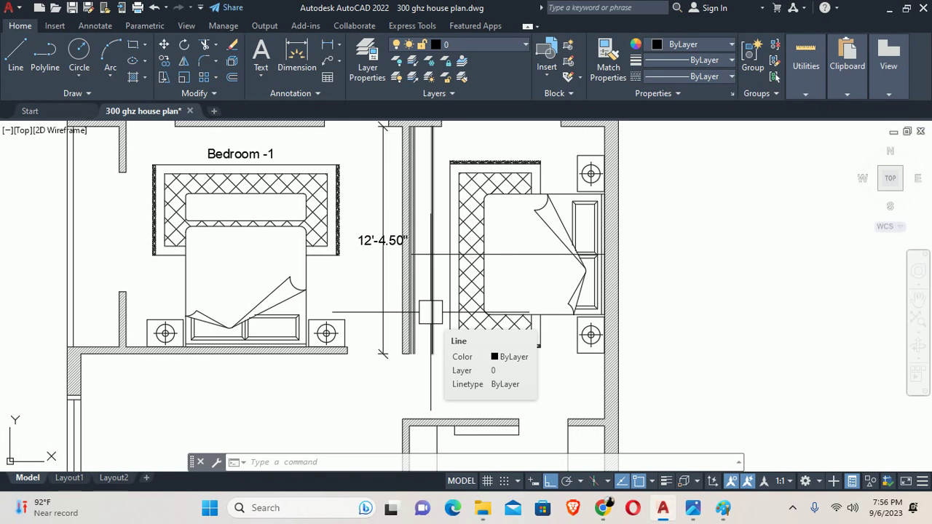
{"action": "key", "text": "Escape"}
{"action": "key", "text": "Escape"}
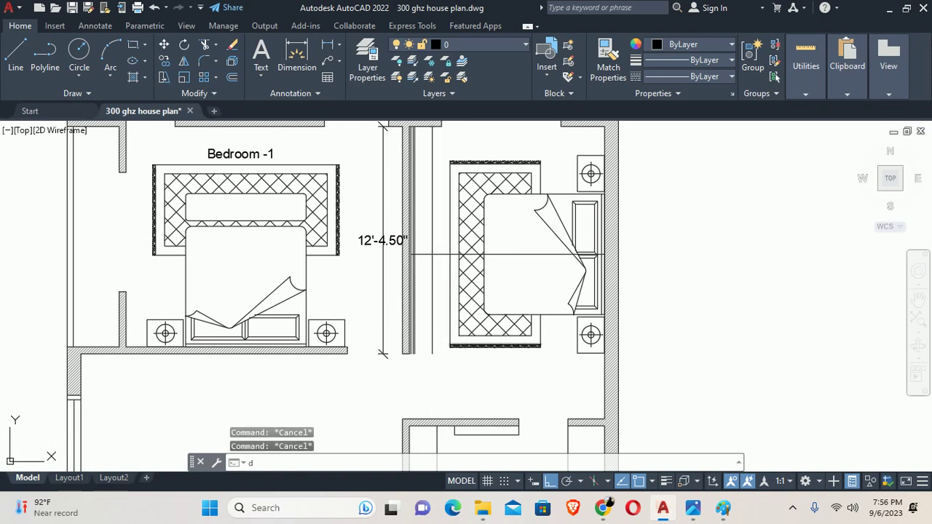
{"action": "type", "text": "dli"}
{"action": "key", "text": "Return"}
{"action": "key", "text": "Return"}
{"action": "left_click", "coordinate": [501, 294]}
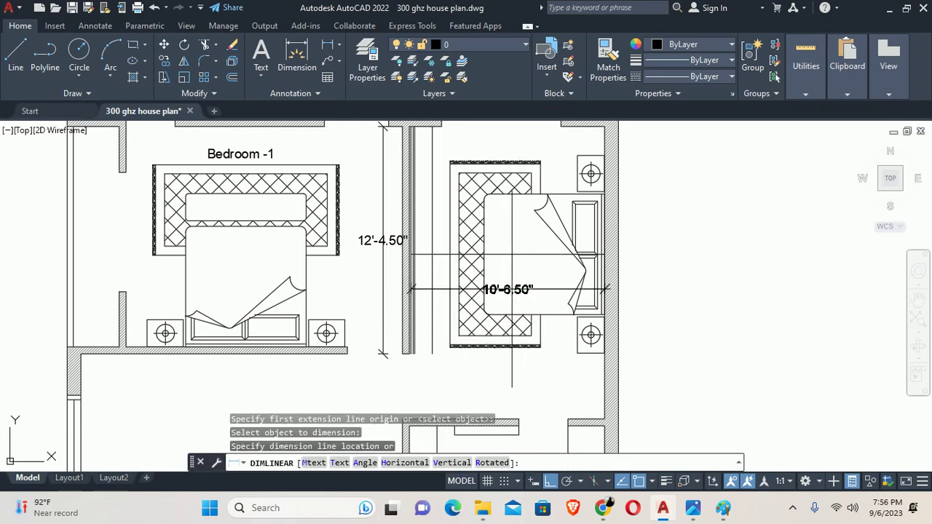
{"action": "scroll", "coordinate": [501, 277], "scroll_direction": "up", "scroll_amount": 3}
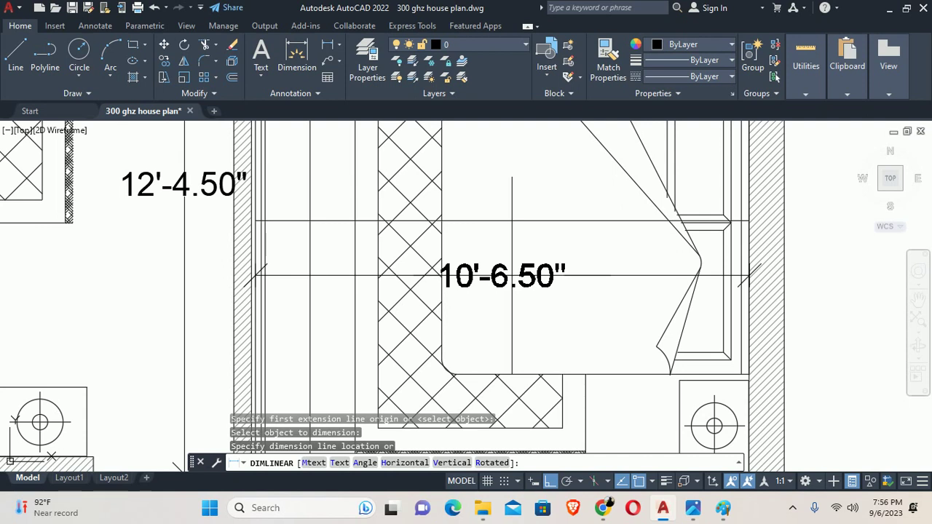
{"action": "key", "text": "Escape"}
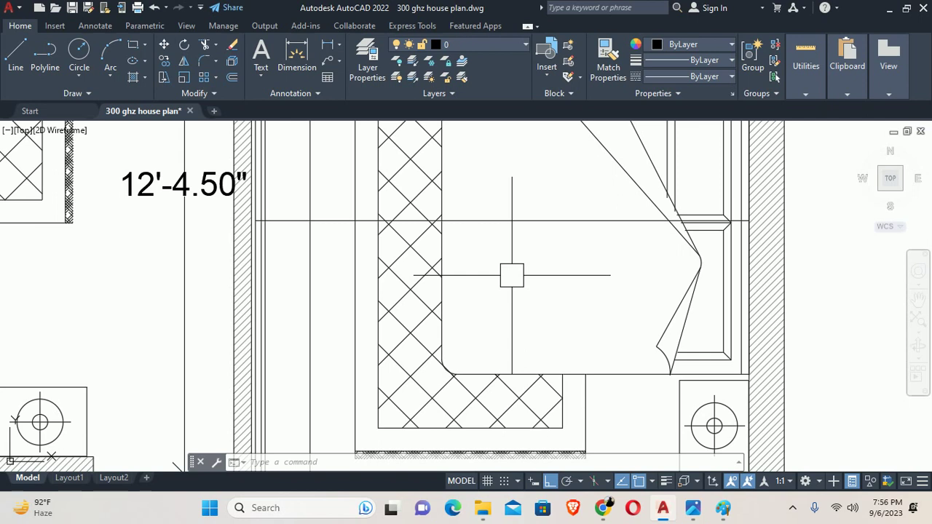
{"action": "scroll", "coordinate": [512, 275], "scroll_direction": "down", "scroll_amount": 5}
{"action": "scroll", "coordinate": [478, 296], "scroll_direction": "up", "scroll_amount": 3}
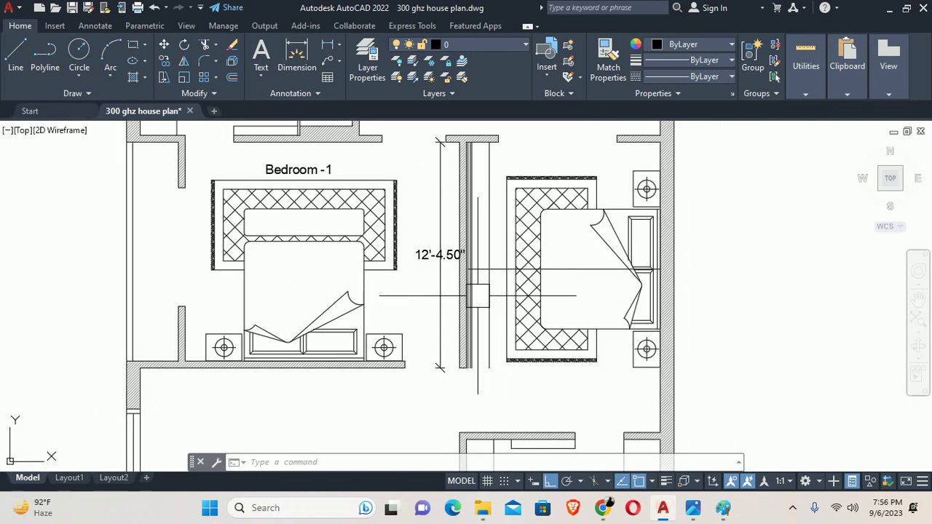
{"action": "mouse_move", "coordinate": [537, 328]}
{"action": "middle_mouse_down"}
{"action": "mouse_move", "coordinate": [728, 320]}
{"action": "mouse_move", "coordinate": [545, 291]}
{"action": "middle_mouse_up"}
{"action": "scroll", "coordinate": [735, 292], "scroll_direction": "up", "scroll_amount": 5}
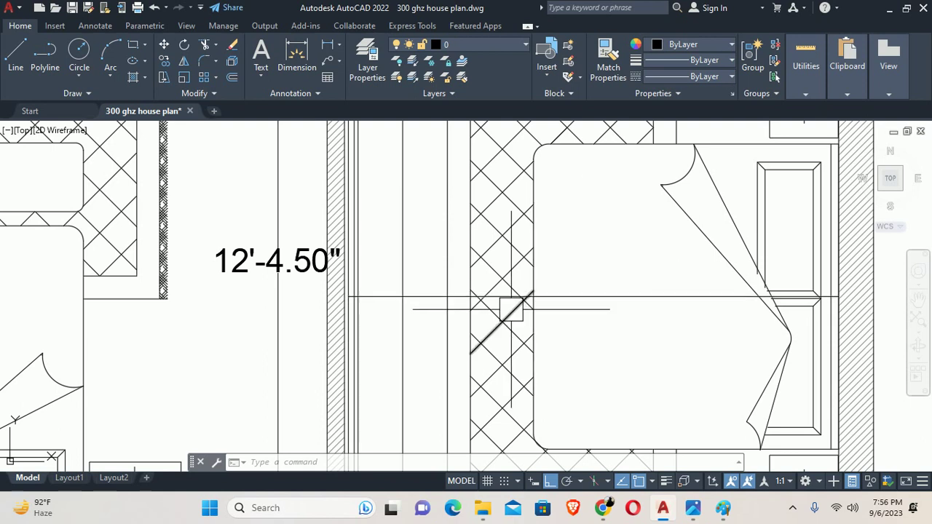
Draw a 36 by 22 inch rectangle beside the bedroom plan using RECTANG dimensions.
{"action": "middle_click_drag", "start_coordinate": [521, 320], "coordinate": [36, 333]}
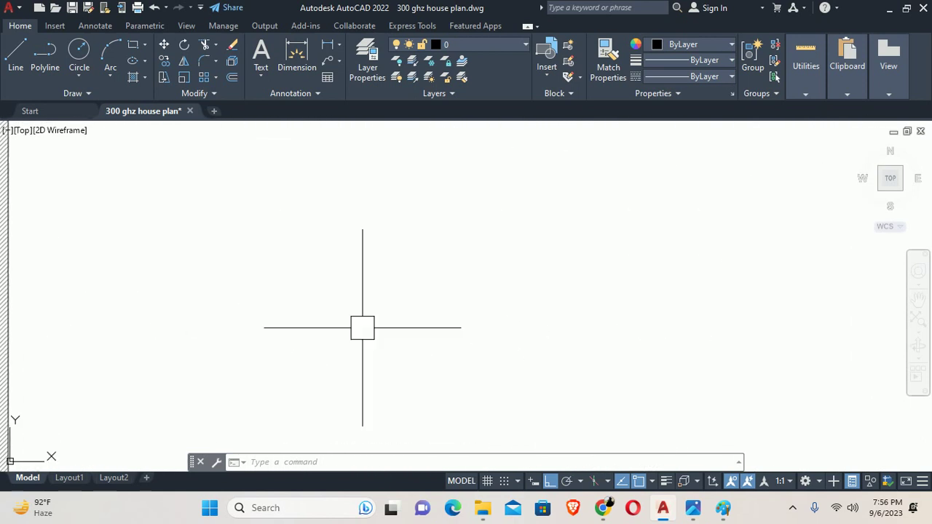
{"action": "type", "text": "REC"}
{"action": "key", "text": "Return"}
{"action": "left_click", "coordinate": [239, 356]}
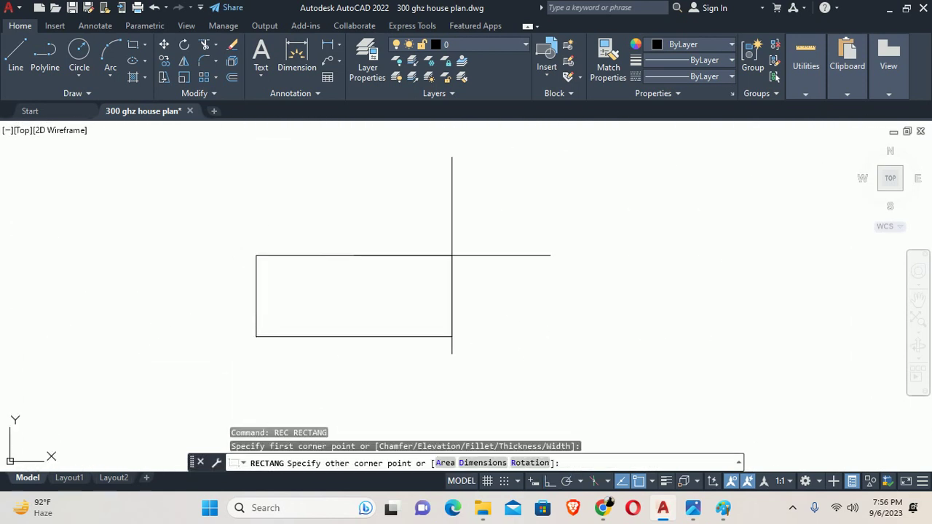
{"action": "key", "text": "Return"}
{"action": "type", "text": "36"}
{"action": "key", "text": "Return"}
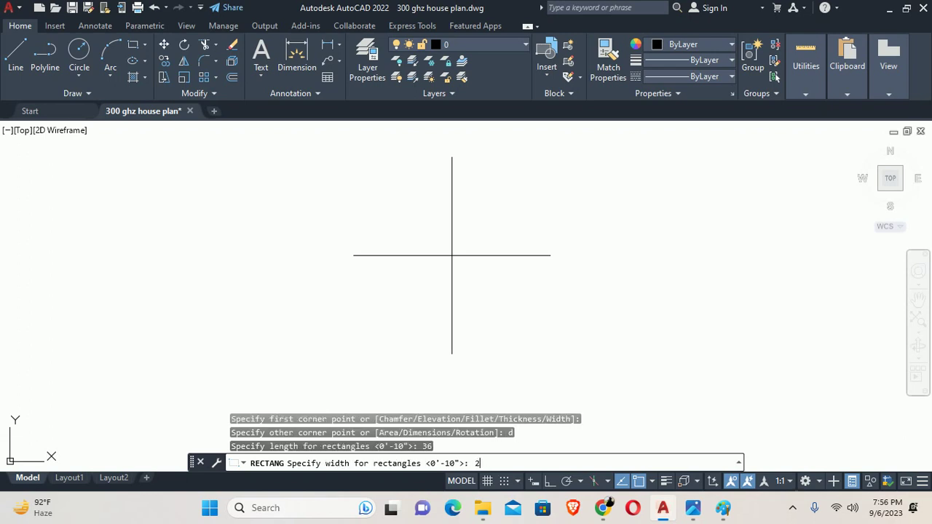
{"action": "key", "text": "Return"}
{"action": "left_click", "coordinate": [444, 262]}
{"action": "key", "text": "Escape"}
{"action": "scroll", "coordinate": [221, 327], "scroll_direction": "up", "scroll_amount": 4}
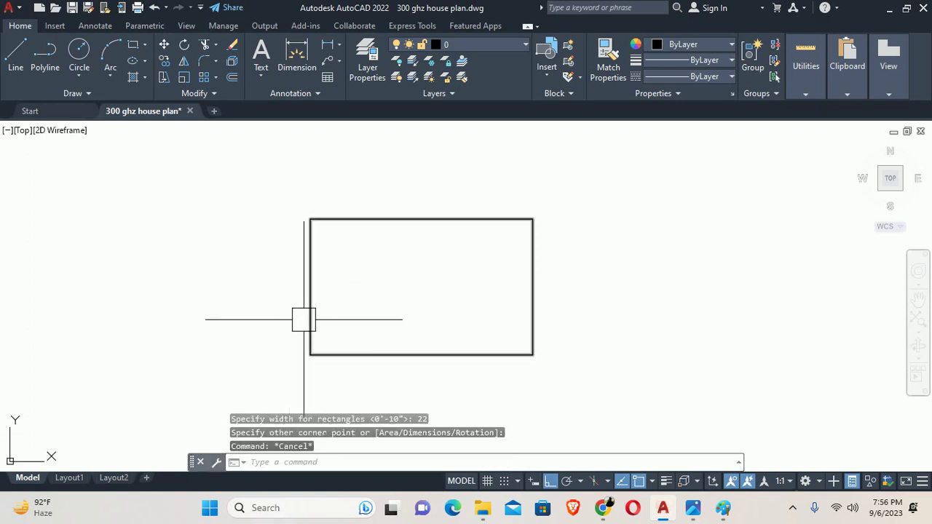
Add a 3'-6.19" aligned dimension across the rectangle's diagonal.
{"action": "type", "text": "dal"}
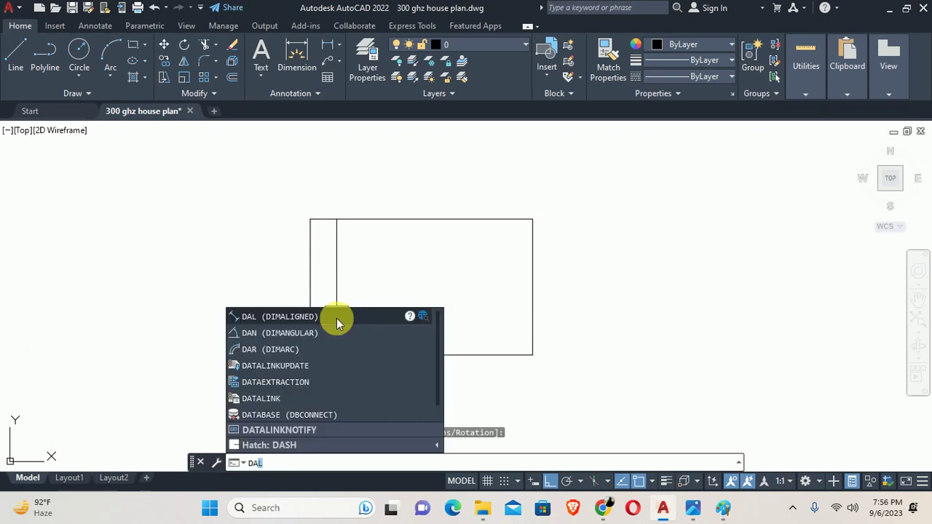
{"action": "left_click", "coordinate": [338, 322]}
{"action": "left_click", "coordinate": [310, 355]}
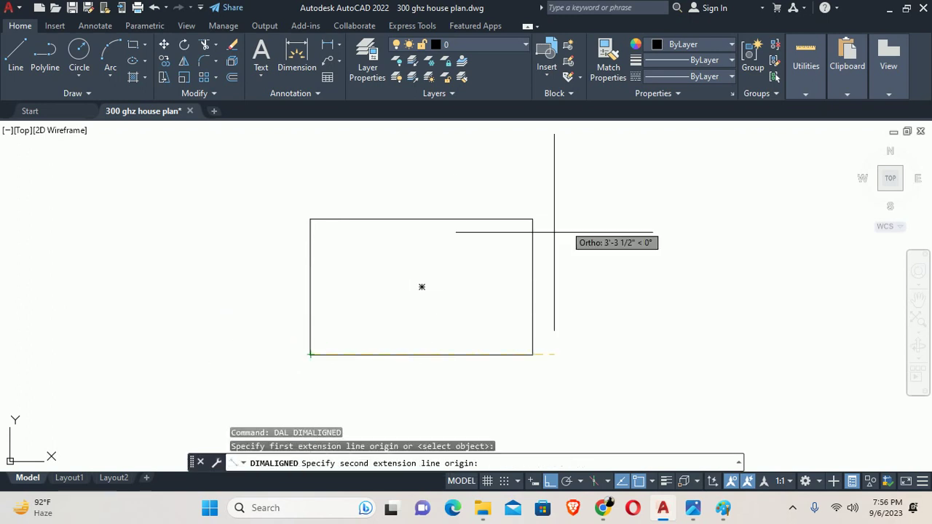
{"action": "left_click", "coordinate": [527, 224]}
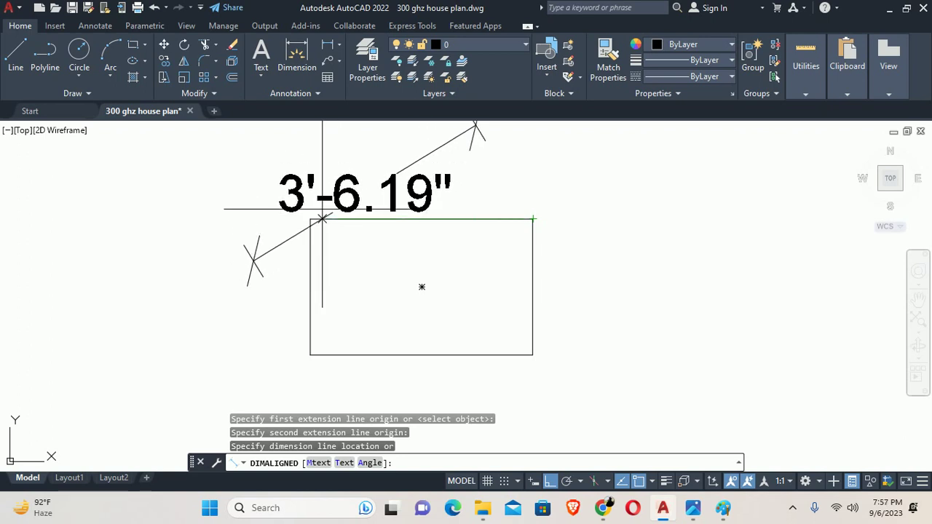
{"action": "middle_click_drag", "start_coordinate": [307, 186], "coordinate": [342, 267]}
{"action": "left_click", "coordinate": [339, 250]}
{"action": "key", "text": "Escape"}
{"action": "key", "text": "Escape"}
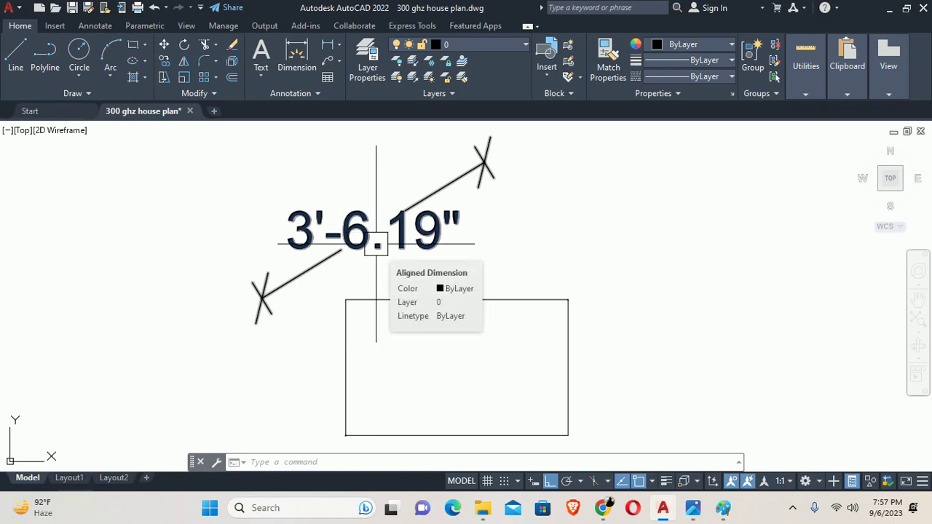
{"action": "key", "text": "Escape"}
{"action": "key", "text": "Escape"}
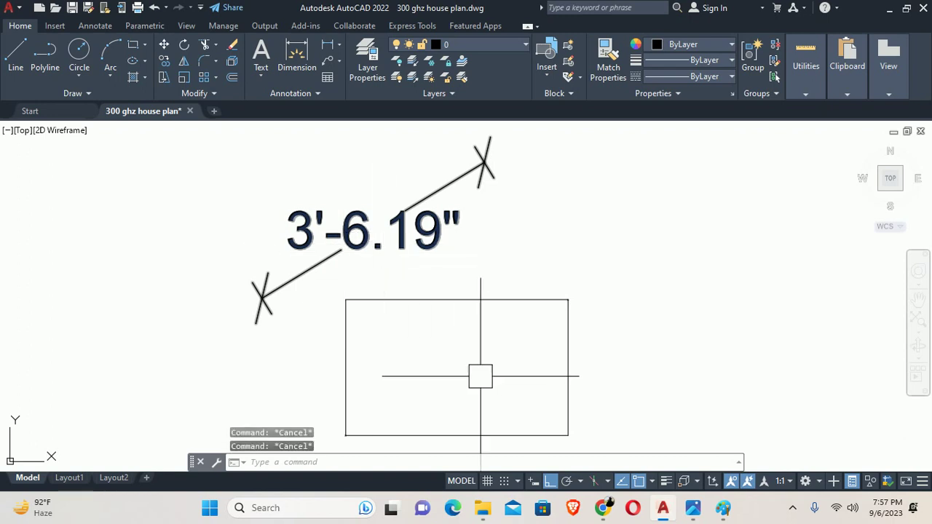
Add a 3' linear dimension below the rectangle's bottom edge.
{"action": "middle_click_drag", "start_coordinate": [455, 323], "coordinate": [403, 250]}
{"action": "scroll", "coordinate": [403, 250], "scroll_direction": "down", "scroll_amount": 2}
{"action": "middle_click_drag", "start_coordinate": [399, 308], "coordinate": [382, 283]}
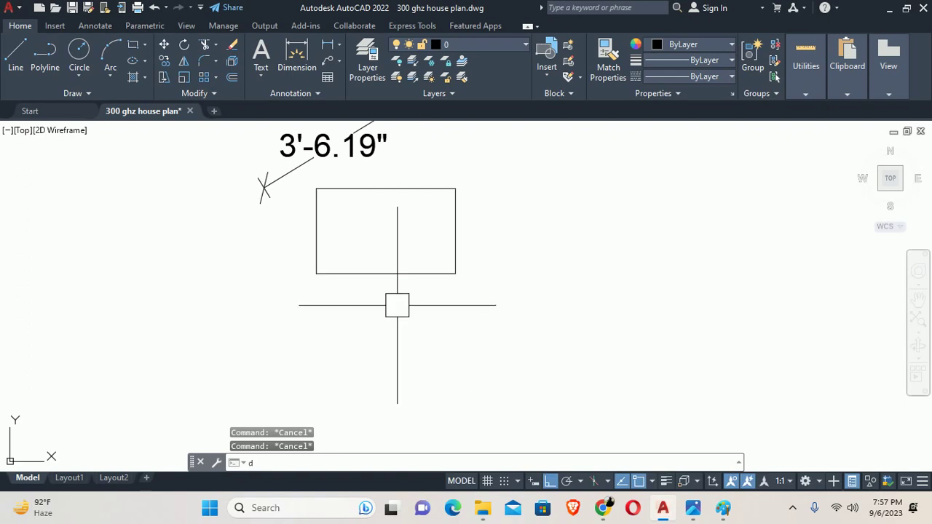
{"action": "type", "text": "dli"}
{"action": "key", "text": "Return"}
Add a 1'-10.00" linear dimension for the rectangle's right-side depth.
{"action": "key", "text": "Return"}
{"action": "left_click", "coordinate": [383, 273]}
{"action": "scroll", "coordinate": [383, 273], "scroll_direction": "up", "scroll_amount": 2}
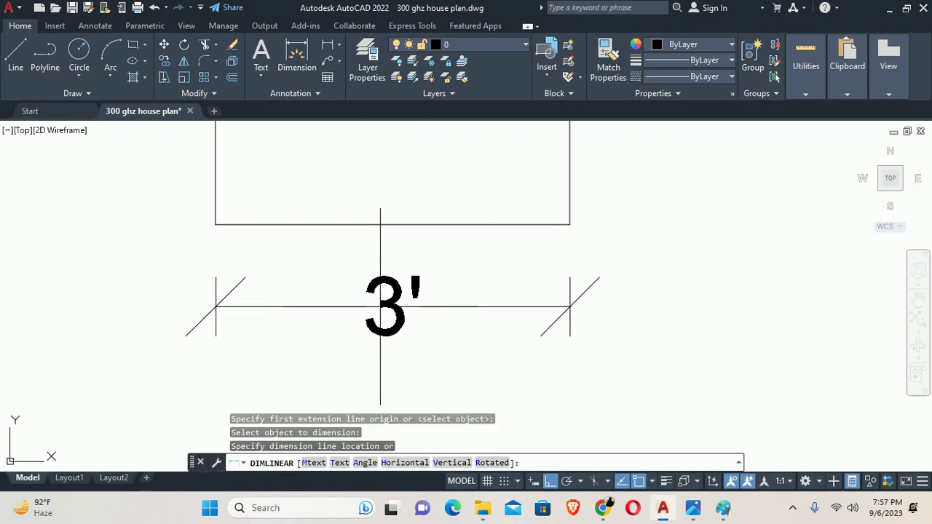
{"action": "left_click", "coordinate": [381, 323]}
{"action": "key", "text": "Escape"}
{"action": "scroll", "coordinate": [541, 298], "scroll_direction": "up", "scroll_amount": 1}
{"action": "scroll", "coordinate": [464, 299], "scroll_direction": "down", "scroll_amount": 1}
{"action": "scroll", "coordinate": [480, 240], "scroll_direction": "down", "scroll_amount": 1}
{"action": "key", "text": "Return"}
{"action": "key", "text": "Return"}
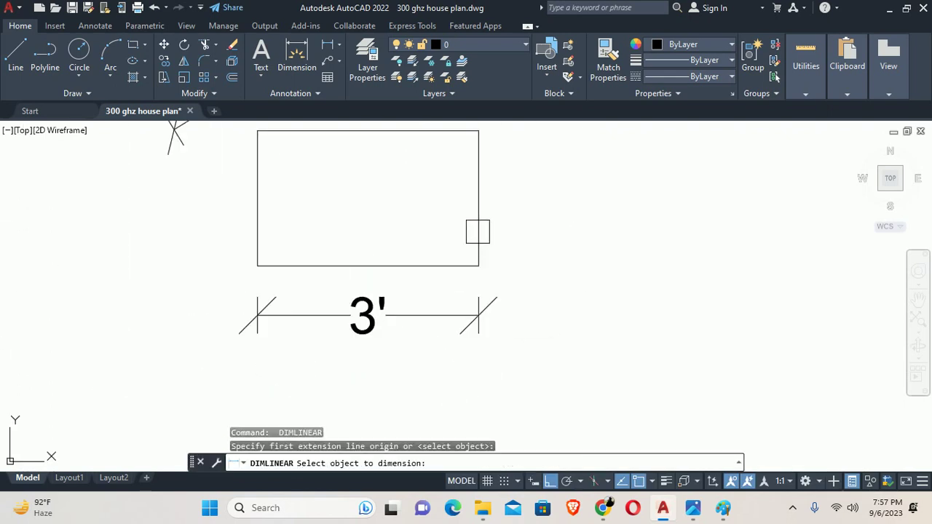
{"action": "left_click", "coordinate": [479, 229]}
{"action": "left_click", "coordinate": [616, 233]}
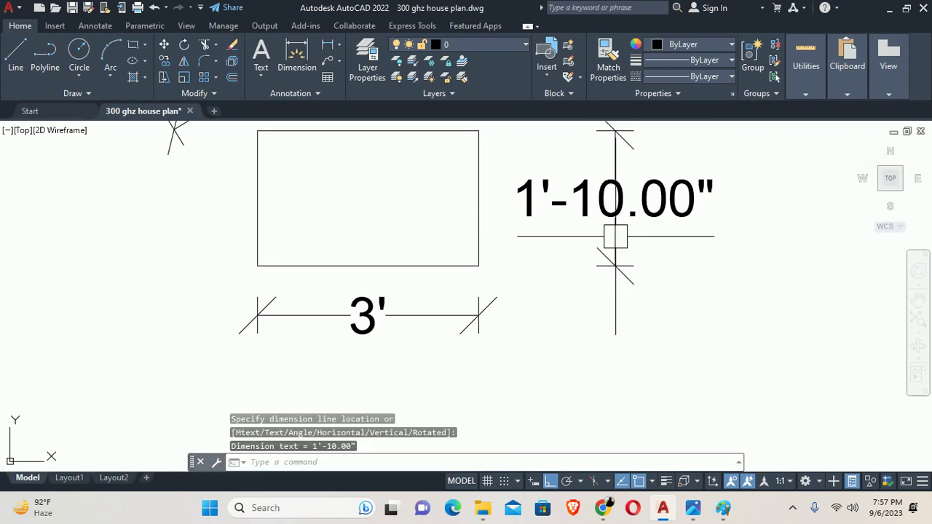
{"action": "key", "text": "Escape"}
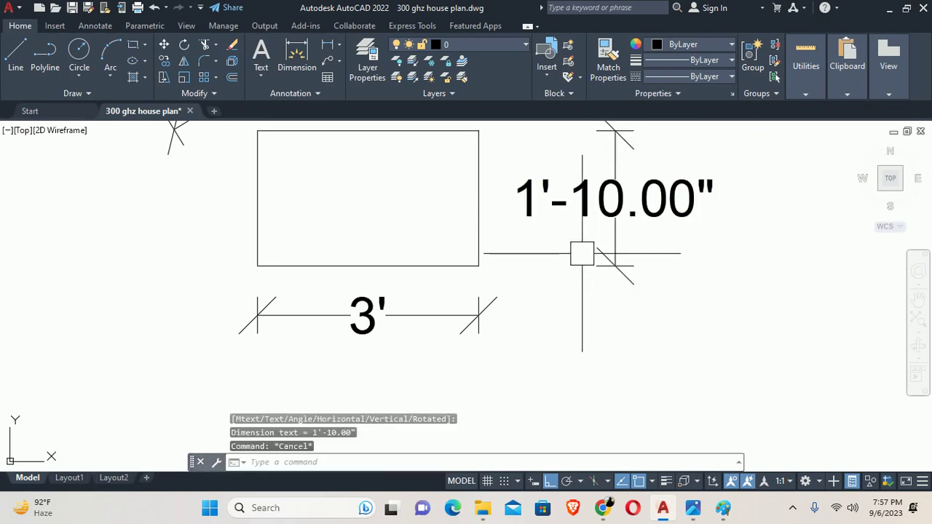
Pan and zoom the view back over to the Bedroom-1 plan.
{"action": "scroll", "coordinate": [454, 246], "scroll_direction": "down", "scroll_amount": 1}
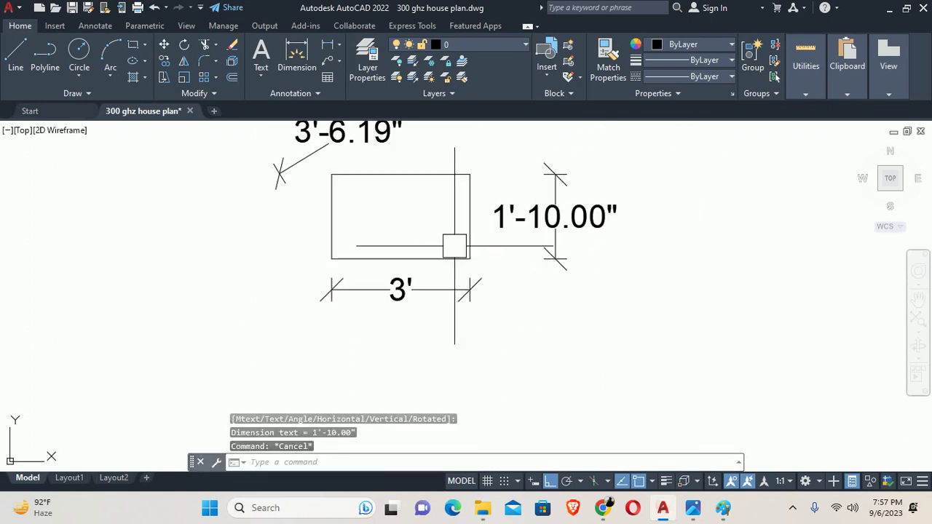
{"action": "scroll", "coordinate": [454, 246], "scroll_direction": "down", "scroll_amount": 1}
{"action": "scroll", "coordinate": [454, 246], "scroll_direction": "down", "scroll_amount": 2}
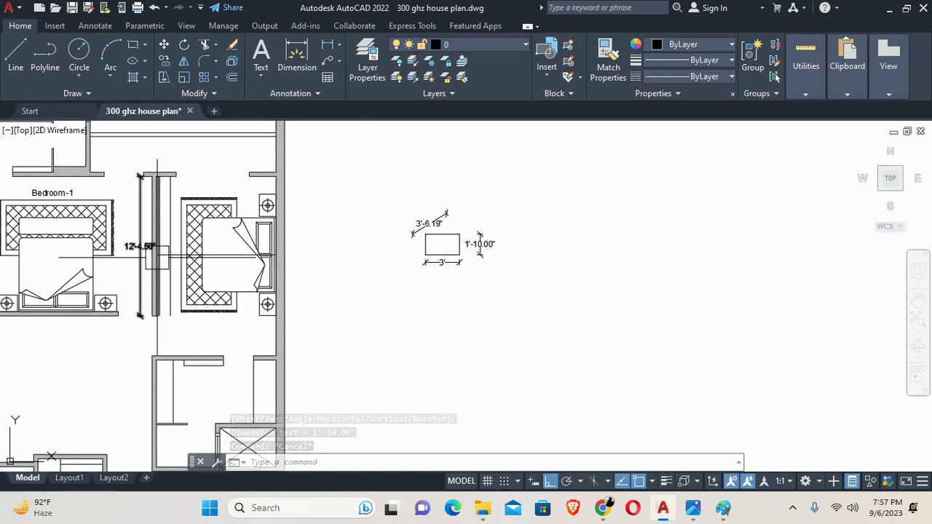
{"action": "scroll", "coordinate": [477, 257], "scroll_direction": "up", "scroll_amount": 2}
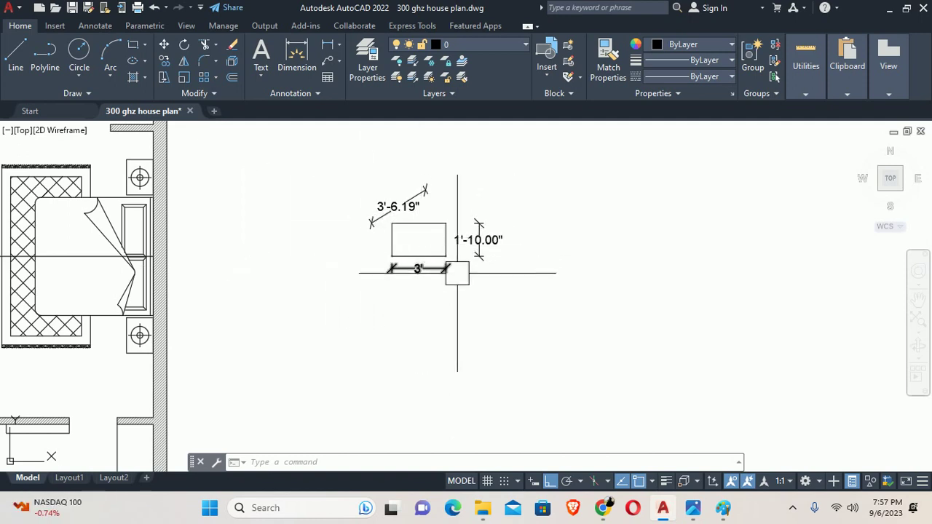
{"action": "middle_click_drag", "start_coordinate": [386, 298], "coordinate": [750, 298]}
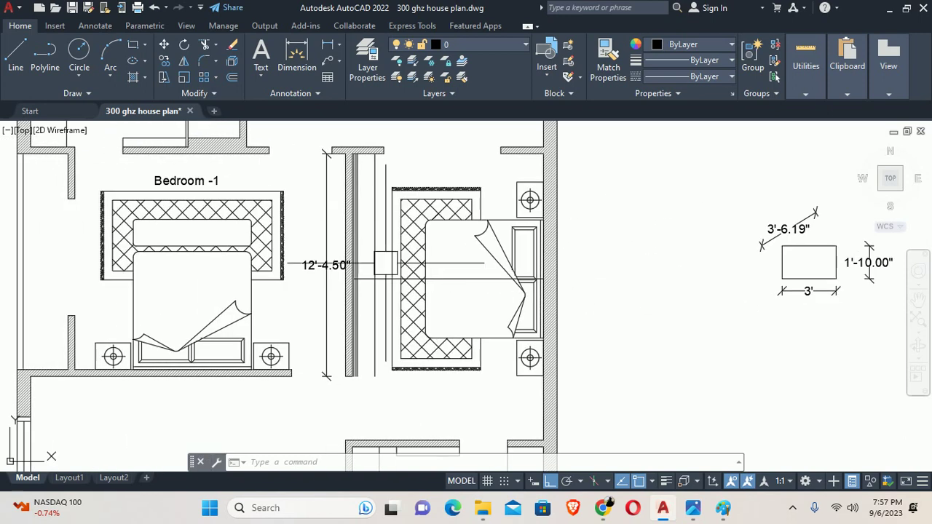
{"action": "scroll", "coordinate": [373, 292], "scroll_direction": "up", "scroll_amount": 5}
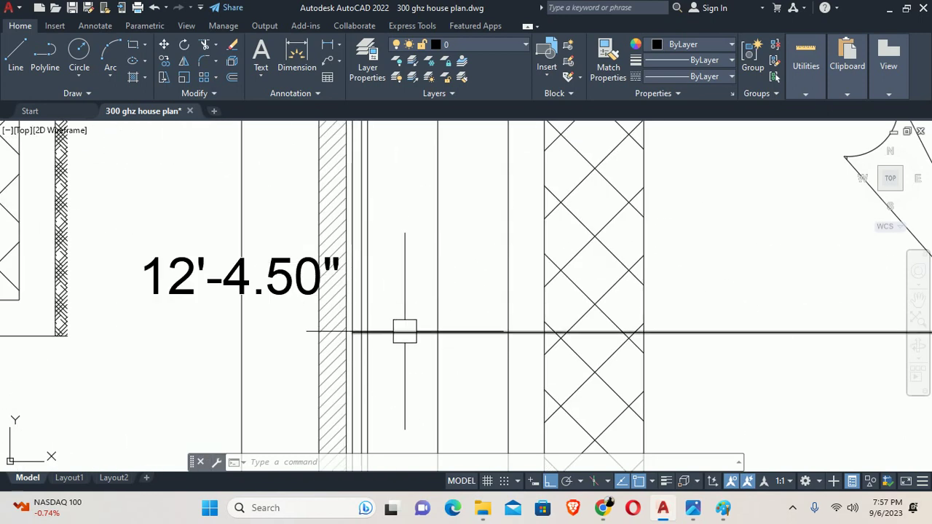
{"action": "mouse_move", "coordinate": [405, 332]}
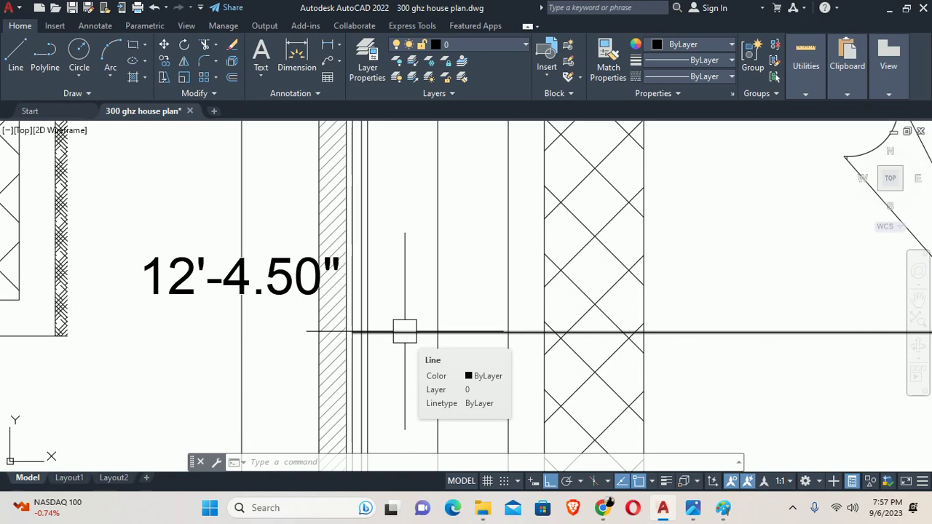
{"action": "scroll", "coordinate": [589, 272], "scroll_direction": "down", "scroll_amount": 3}
{"action": "scroll", "coordinate": [218, 252], "scroll_direction": "down", "scroll_amount": 2}
{"action": "scroll", "coordinate": [339, 251], "scroll_direction": "up", "scroll_amount": 3}
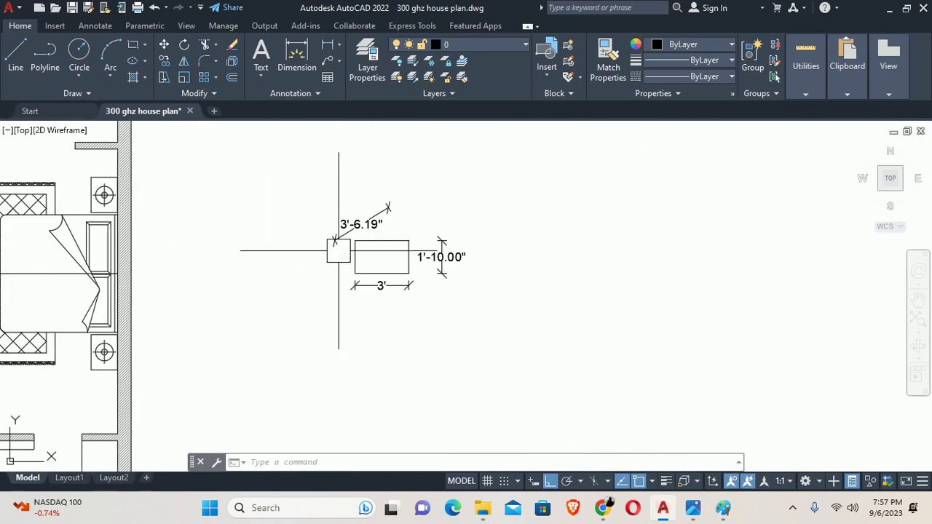
{"action": "scroll", "coordinate": [339, 252], "scroll_direction": "up", "scroll_amount": 4}
Delete the 3'-6.19" diagonal and 1'-10.00" dimensions from the rectangle.
{"action": "left_click", "coordinate": [355, 232]}
{"action": "left_click", "coordinate": [583, 276]}
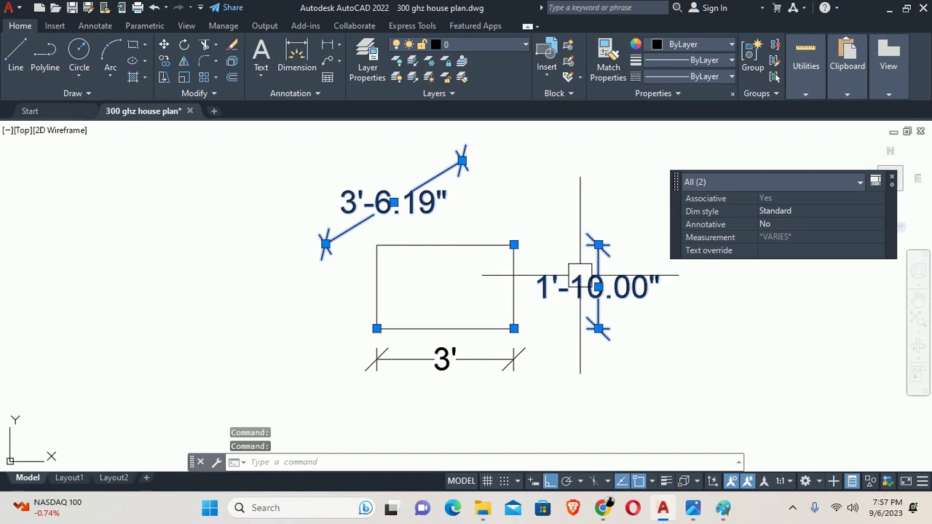
{"action": "key", "text": "Delete"}
{"action": "key", "text": "Escape"}
{"action": "key", "text": "Escape"}
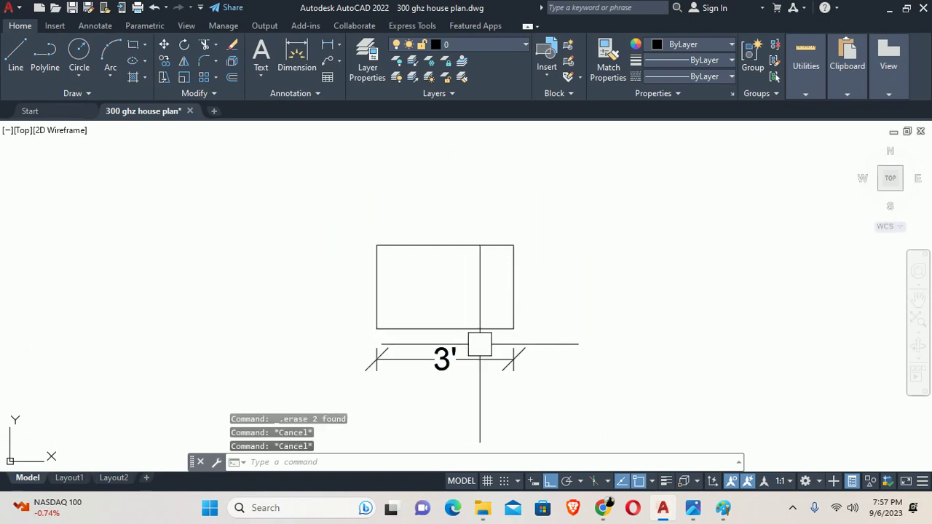
Stretch the rectangle's right side to widen it by 12 inches to 4'.
{"action": "type", "text": "s"}
{"action": "key", "text": "Return"}
{"action": "left_click", "coordinate": [554, 202]}
{"action": "left_click", "coordinate": [481, 380]}
{"action": "key", "text": "Return"}
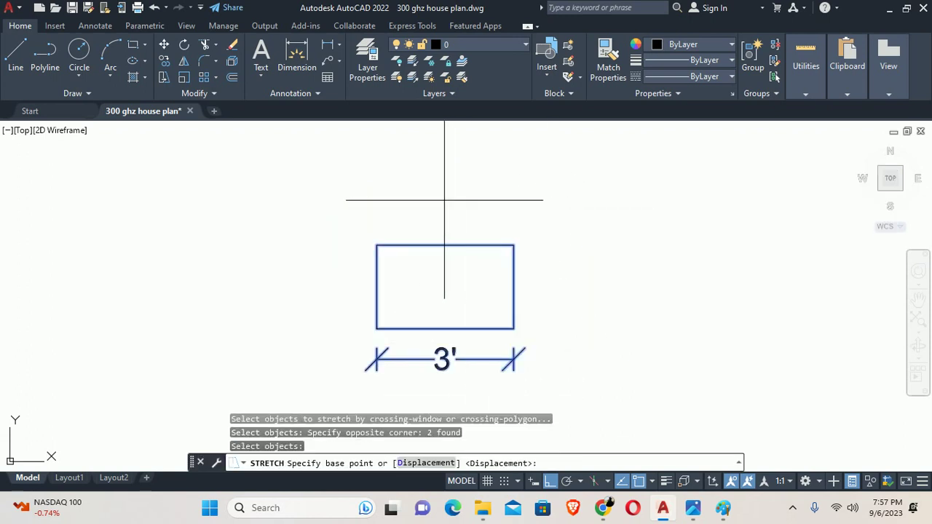
{"action": "left_click", "coordinate": [429, 199]}
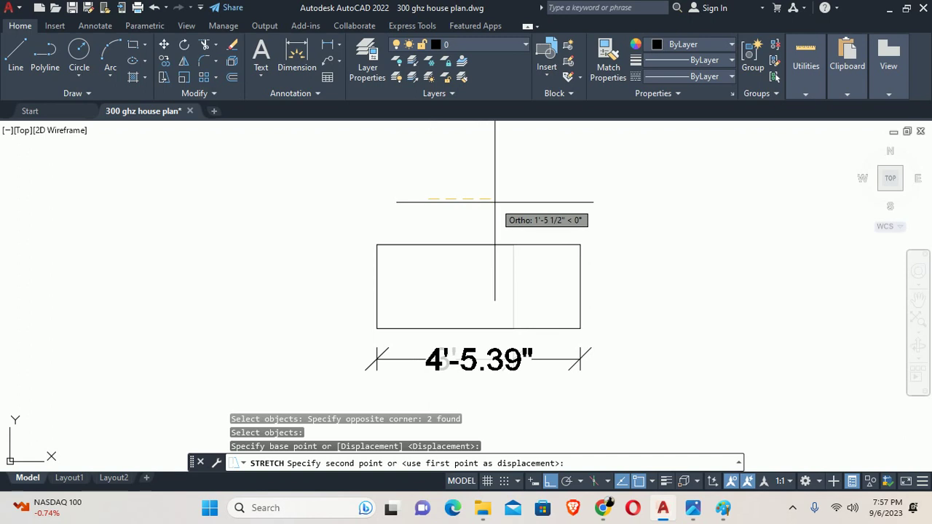
{"action": "key", "text": "Escape"}
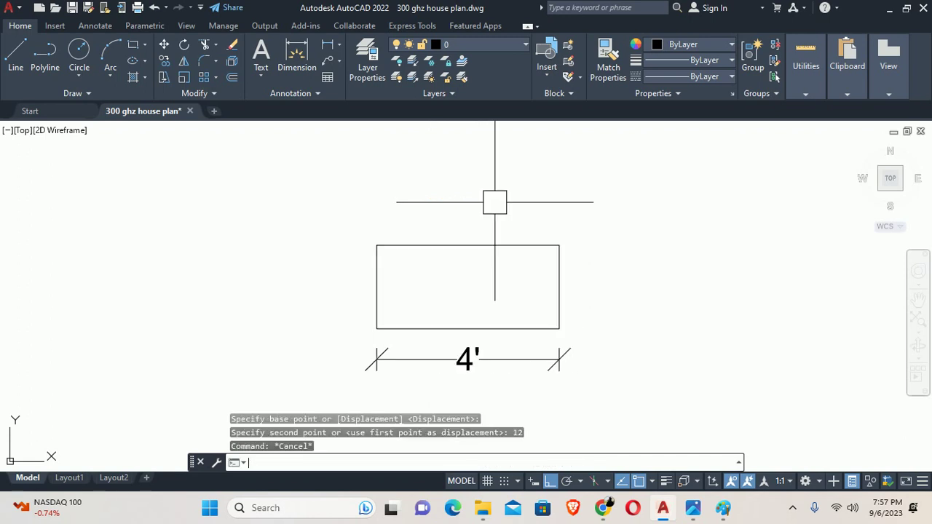
Stretch the rectangle's top edge to make it 4 inches deeper.
{"action": "key", "text": "Return"}
{"action": "left_click", "coordinate": [619, 216]}
{"action": "left_click", "coordinate": [193, 260]}
{"action": "key", "text": "Return"}
{"action": "left_click", "coordinate": [284, 269]}
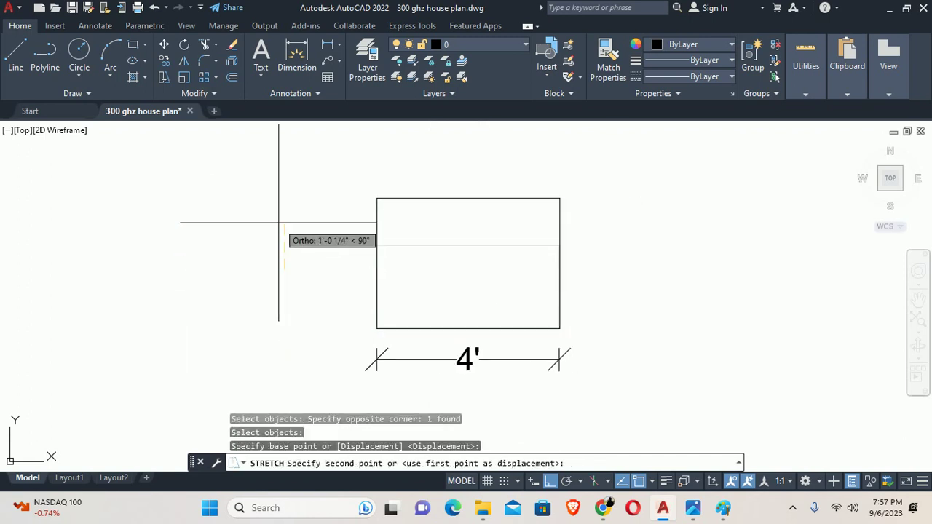
{"action": "type", "text": "4"}
{"action": "key", "text": "Escape"}
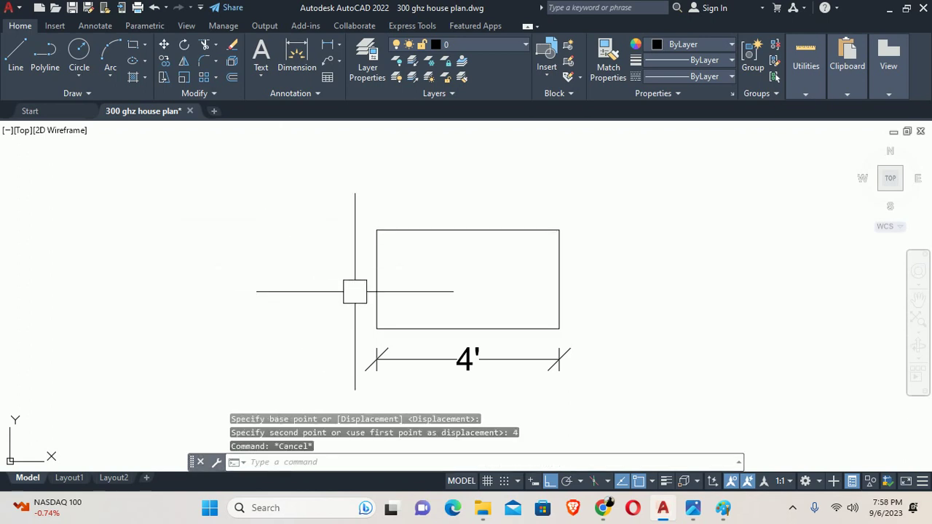
Add an aligned diagonal dimension from the bottom-left to top-right corner.
{"action": "type", "text": "da"}
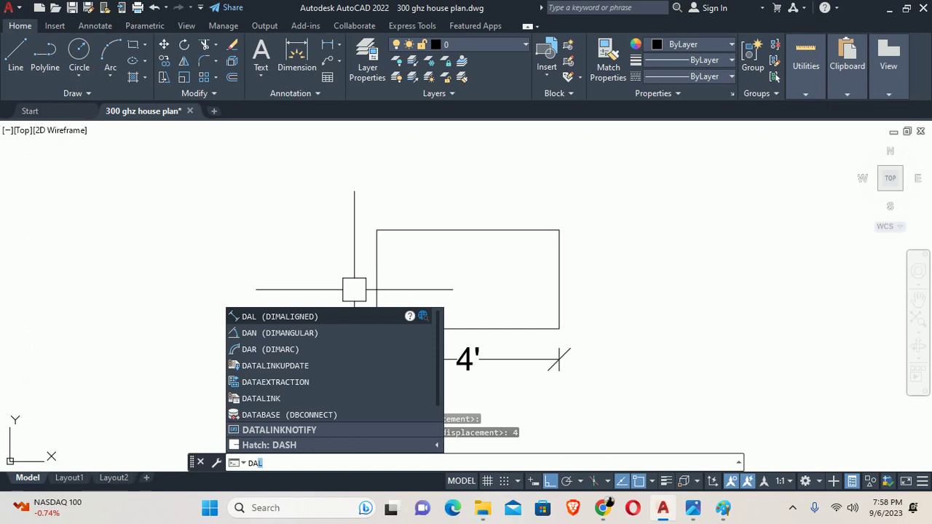
{"action": "key", "text": "Return"}
{"action": "left_click", "coordinate": [377, 328]}
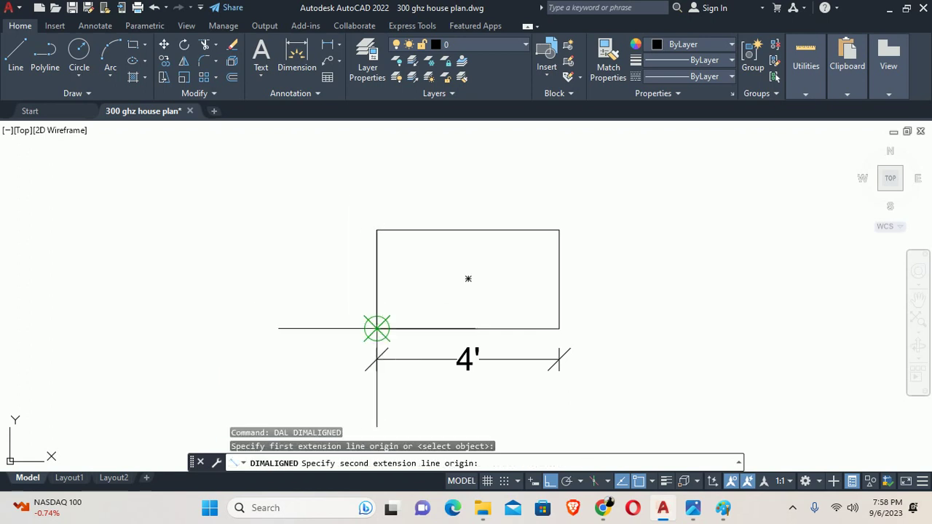
{"action": "left_click", "coordinate": [559, 230]}
{"action": "left_click", "coordinate": [377, 201]}
{"action": "key", "text": "Escape"}
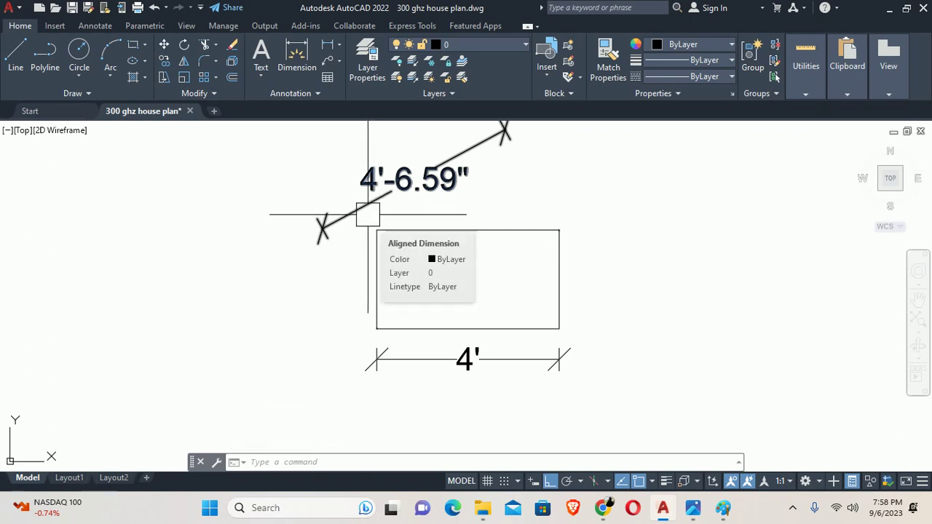
{"action": "middle_click_drag", "start_coordinate": [386, 204], "coordinate": [386, 226]}
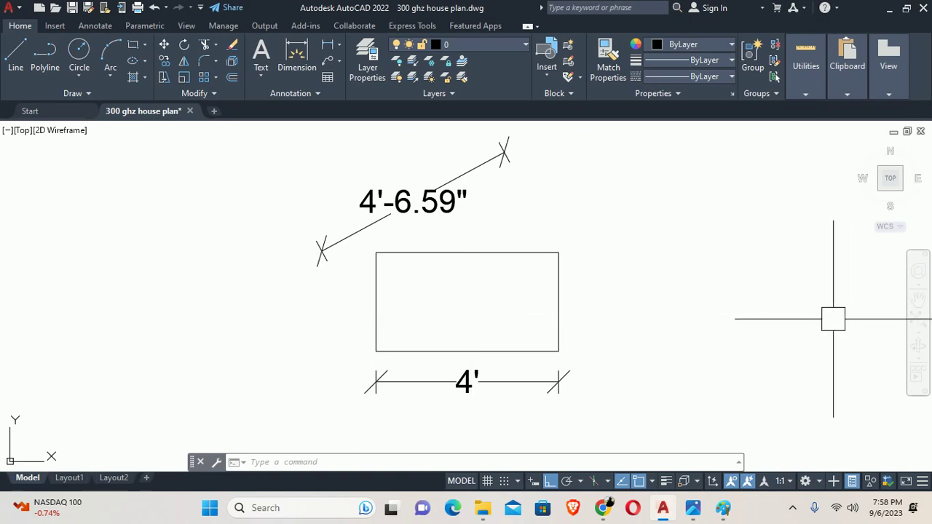
Stretch the rectangle's top edge down 2 inches so the diagonal reads 4'-5.67".
{"action": "key", "text": "Escape"}
{"action": "key", "text": "Escape"}
{"action": "key", "text": "Escape"}
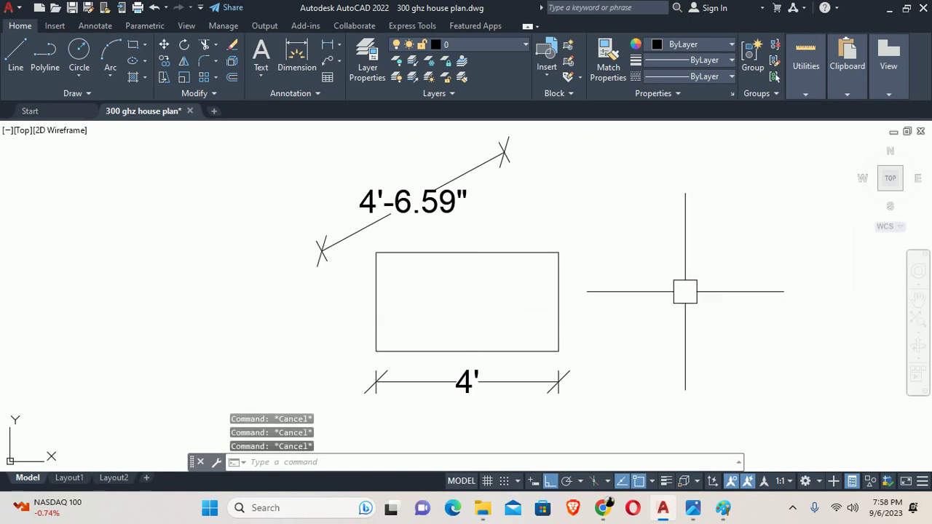
{"action": "middle_click_drag", "start_coordinate": [649, 283], "coordinate": [660, 313]}
{"action": "type", "text": "s"}
{"action": "key", "text": "Return"}
{"action": "left_click", "coordinate": [619, 225]}
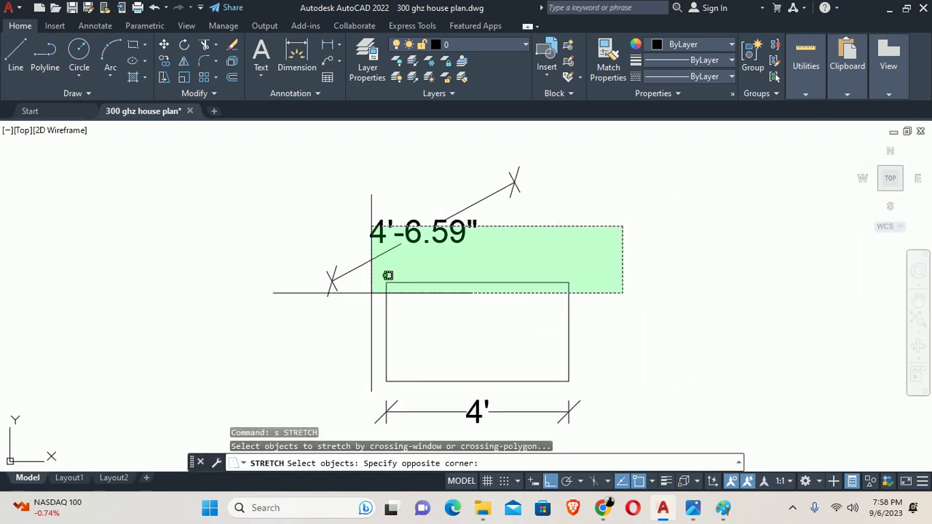
{"action": "left_click", "coordinate": [341, 292]}
{"action": "key", "text": "Return"}
{"action": "left_click", "coordinate": [243, 252]}
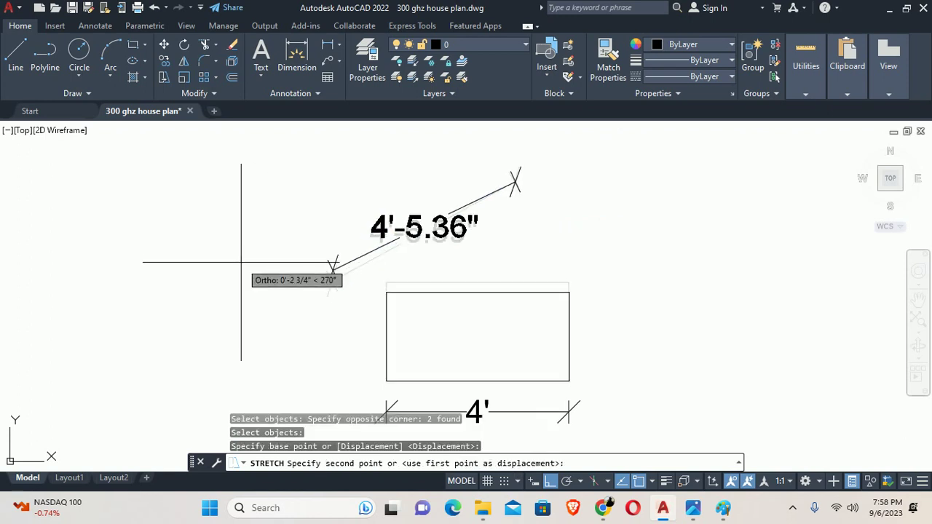
{"action": "type", "text": "2"}
{"action": "key", "text": "Return"}
{"action": "key", "text": "Escape"}
{"action": "key", "text": "Escape"}
{"action": "mouse_move", "coordinate": [531, 276]}
{"action": "middle_mouse_down"}
{"action": "mouse_move", "coordinate": [519, 304]}
{"action": "mouse_move", "coordinate": [540, 391]}
{"action": "middle_mouse_up"}
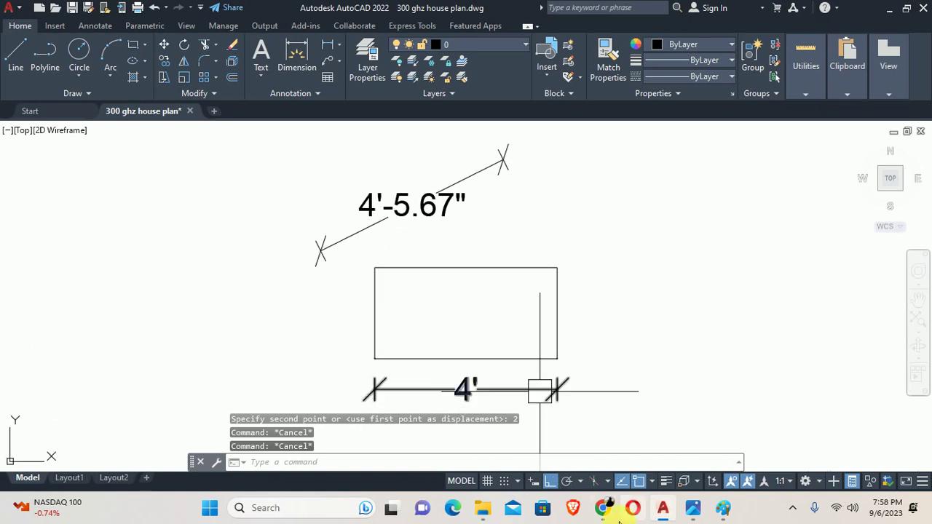
Image-search '50 tv size' in Chrome and open the TCL 50-inch TV dimensions image.
{"action": "left_click", "coordinate": [602, 508]}
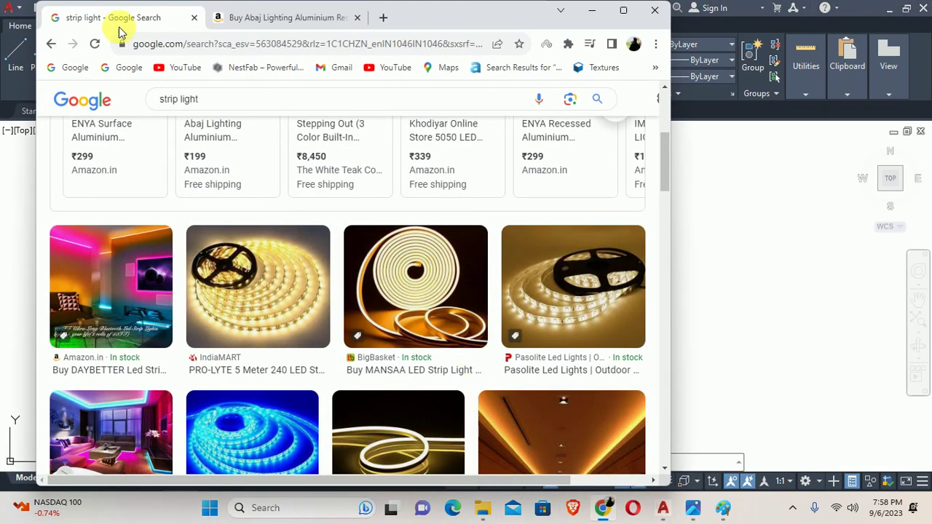
{"action": "left_click", "coordinate": [139, 102]}
{"action": "type", "text": "5"}
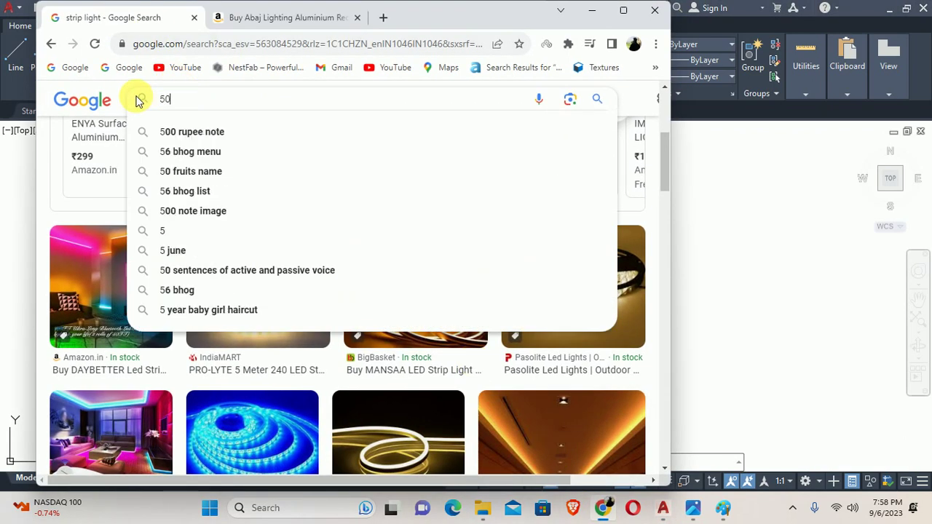
{"action": "type", "text": "0 \" "}
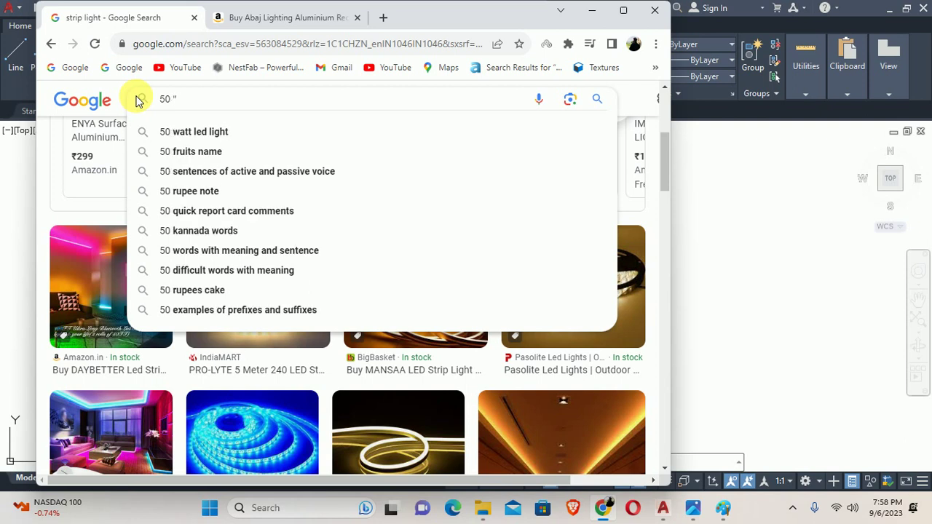
{"action": "type", "text": "tv"}
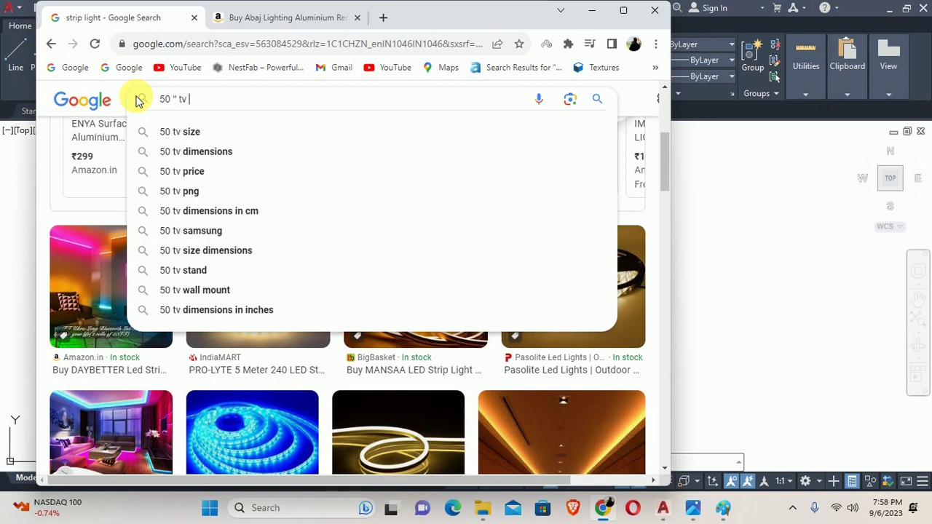
{"action": "key", "text": "Down"}
{"action": "key", "text": "Return"}
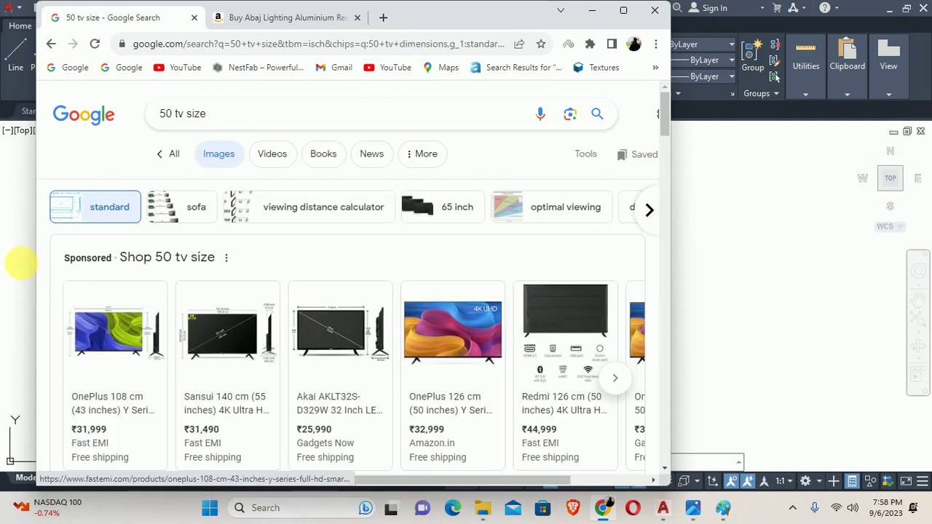
{"action": "left_click", "coordinate": [624, 10]}
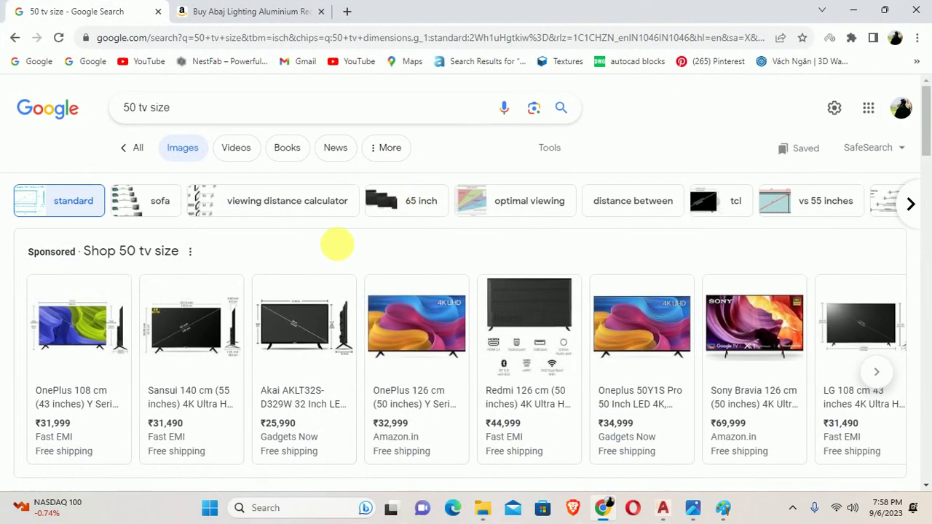
{"action": "scroll", "coordinate": [284, 282], "scroll_direction": "down", "scroll_amount": 5}
{"action": "left_click", "coordinate": [607, 190]}
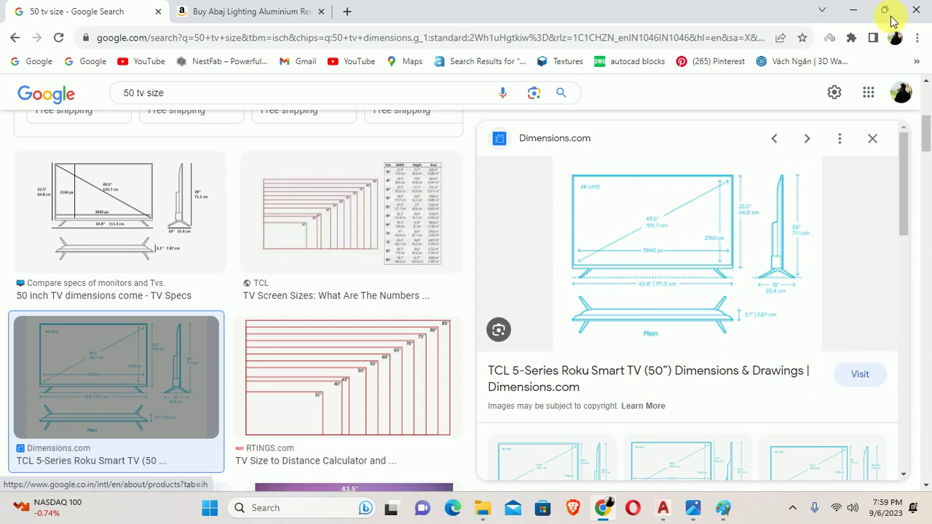
Back in AutoCAD, add a 2' vertical linear dimension beside the rectangle.
{"action": "left_click", "coordinate": [853, 10]}
{"action": "scroll", "coordinate": [534, 272], "scroll_direction": "down", "scroll_amount": 2}
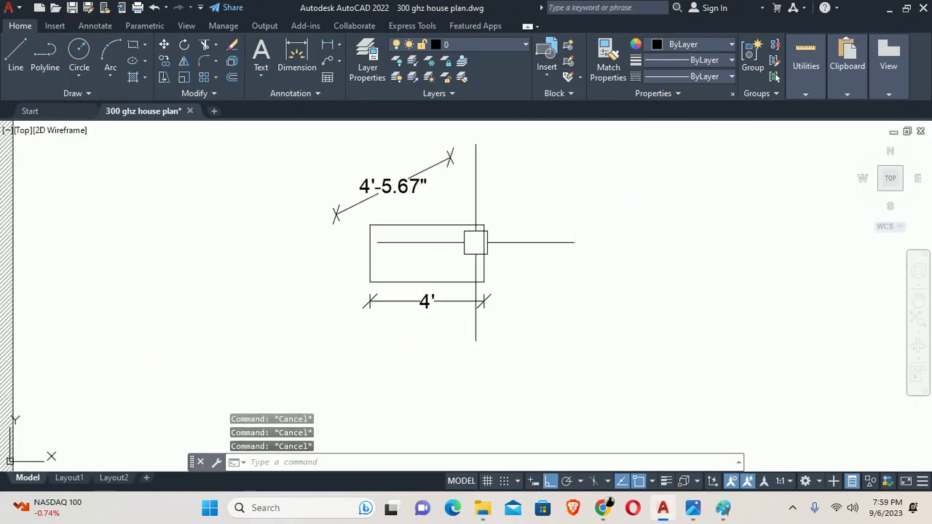
{"action": "type", "text": "dli"}
{"action": "key", "text": "Return"}
{"action": "key", "text": "Return"}
{"action": "left_click", "coordinate": [483, 252]}
{"action": "scroll", "coordinate": [510, 251], "scroll_direction": "up", "scroll_amount": 4}
{"action": "scroll", "coordinate": [512, 260], "scroll_direction": "up", "scroll_amount": 2}
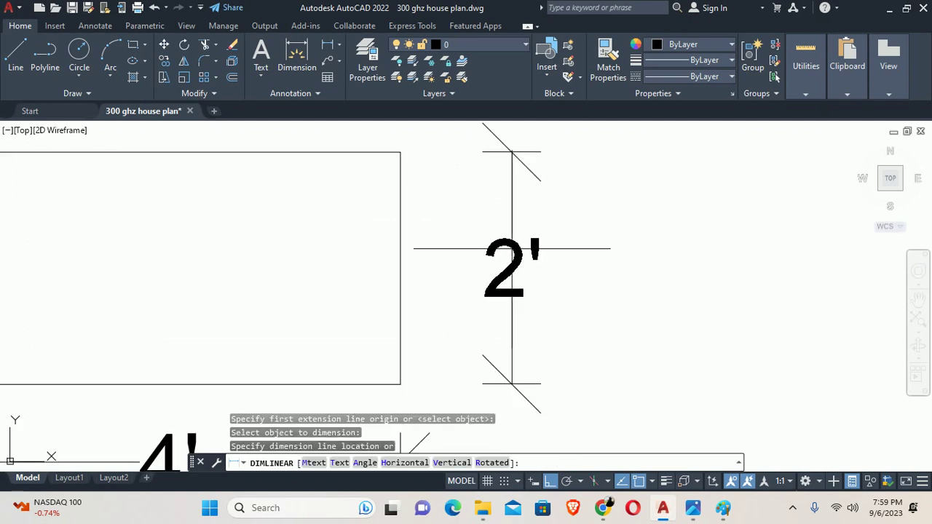
{"action": "scroll", "coordinate": [512, 261], "scroll_direction": "down", "scroll_amount": 2}
{"action": "left_click", "coordinate": [512, 261]}
{"action": "key", "text": "Escape"}
{"action": "key", "text": "Escape"}
{"action": "scroll", "coordinate": [512, 260], "scroll_direction": "down", "scroll_amount": 3}
{"action": "scroll", "coordinate": [525, 260], "scroll_direction": "up", "scroll_amount": 2}
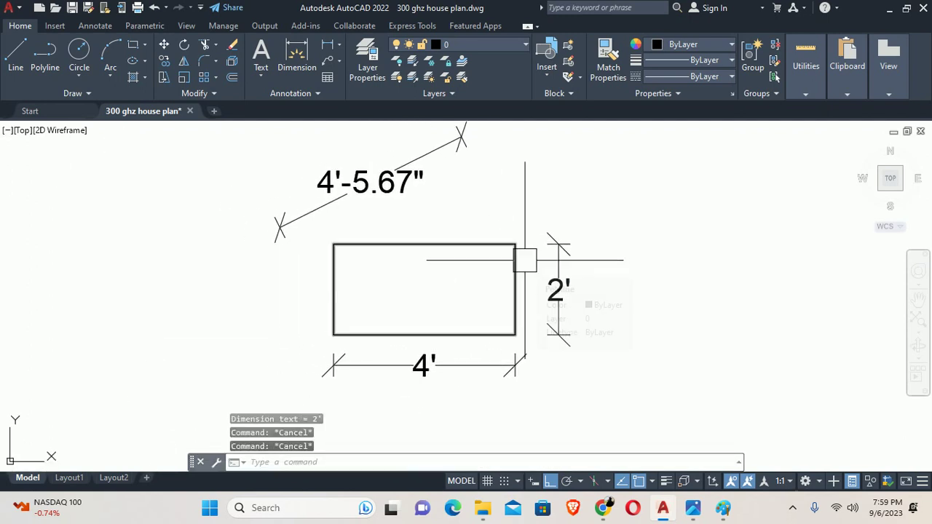
{"action": "type", "text": "s"}
{"action": "key", "text": "Return"}
Stretch the rectangle's top edge up 1 inch so its height reads 2'-1.00".
{"action": "left_click", "coordinate": [643, 274]}
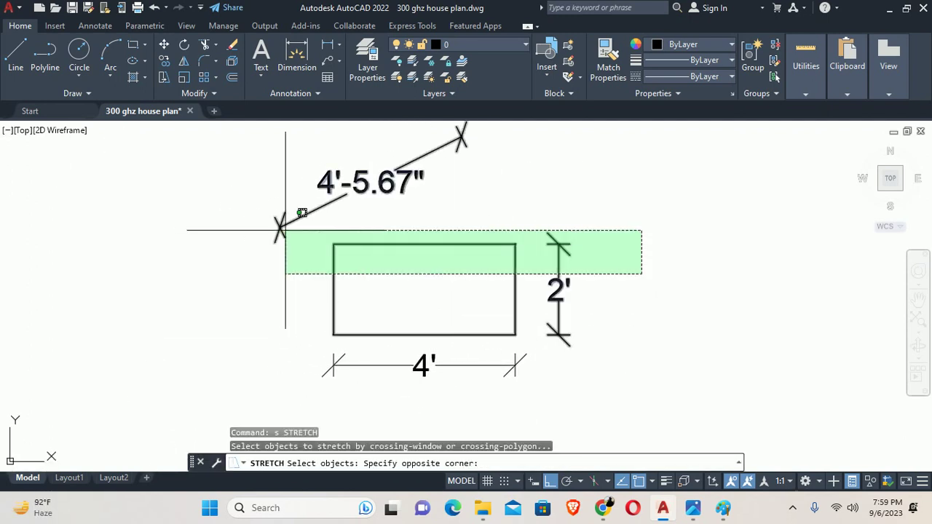
{"action": "left_click", "coordinate": [285, 230]}
{"action": "key", "text": "Return"}
{"action": "left_click", "coordinate": [267, 229]}
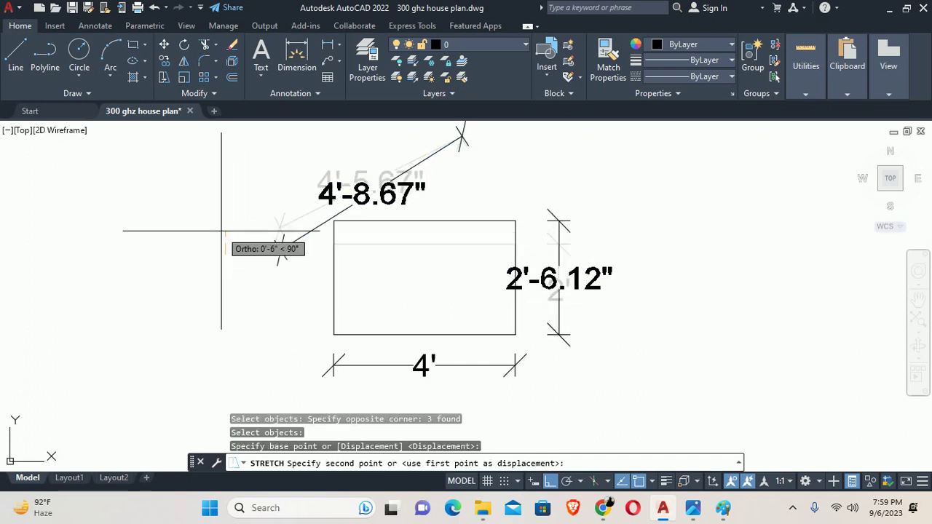
{"action": "type", "text": "1"}
{"action": "key", "text": "Return"}
{"action": "key", "text": "Escape"}
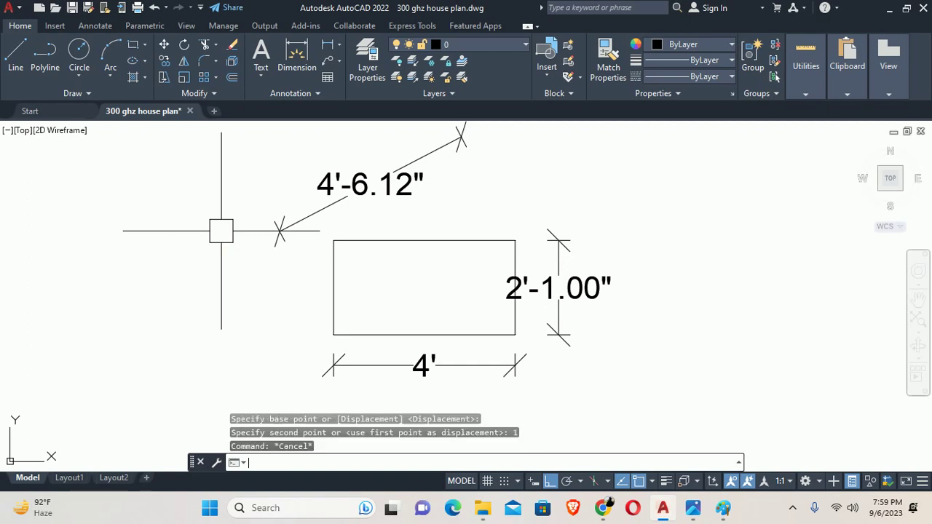
{"action": "key", "text": "Escape"}
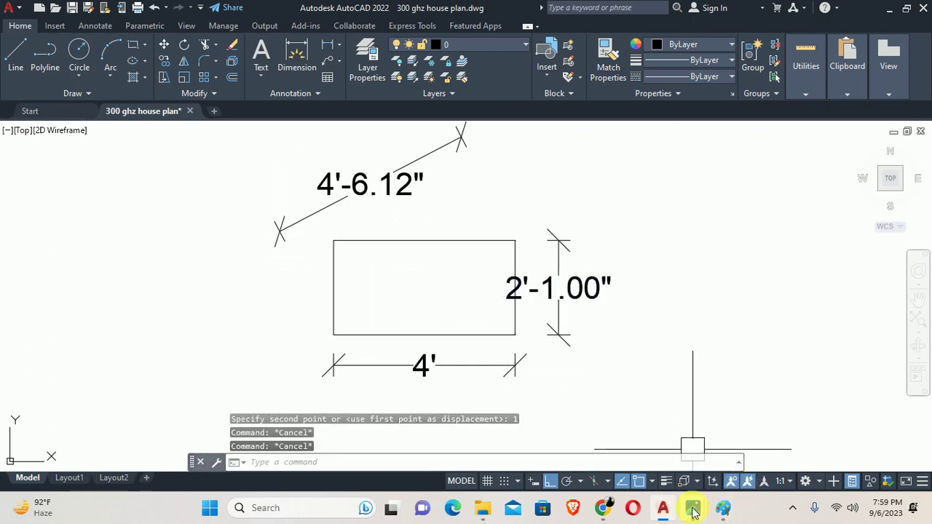
{"action": "left_click", "coordinate": [722, 508]}
{"action": "mouse_move", "coordinate": [692, 508]}
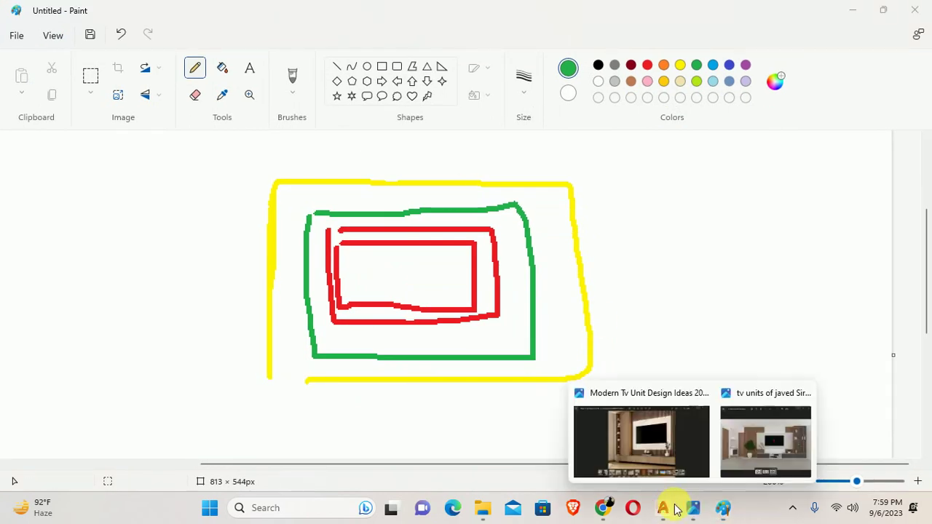
{"action": "left_click", "coordinate": [602, 508]}
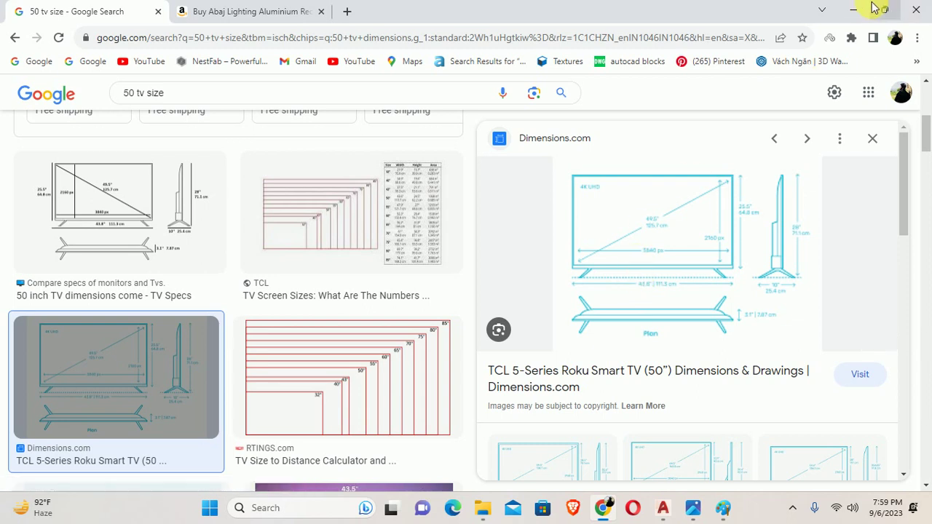
{"action": "left_click", "coordinate": [852, 10]}
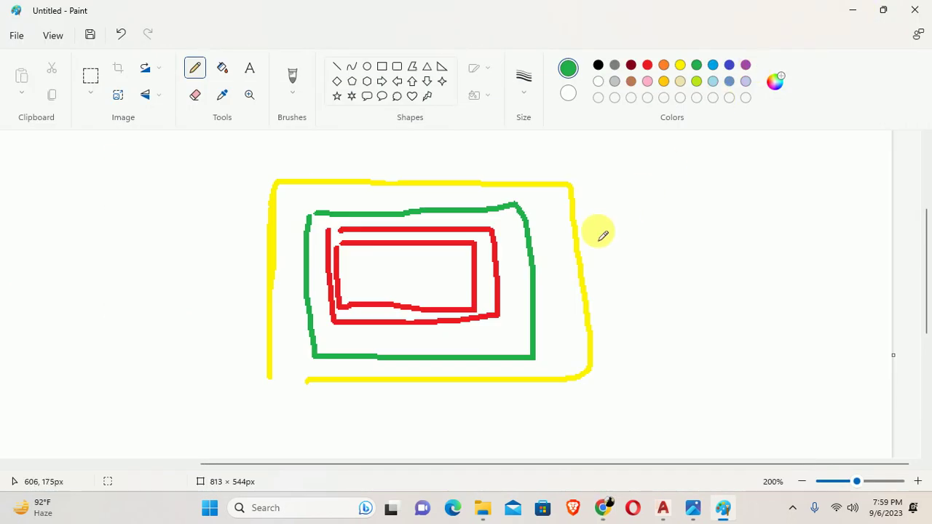
{"action": "left_click", "coordinate": [664, 507]}
Stretch the rectangle's right side 2 inches left, narrowing it to 3'-10".
{"action": "type", "text": "s"}
{"action": "key", "text": "Return"}
{"action": "left_click", "coordinate": [639, 177]}
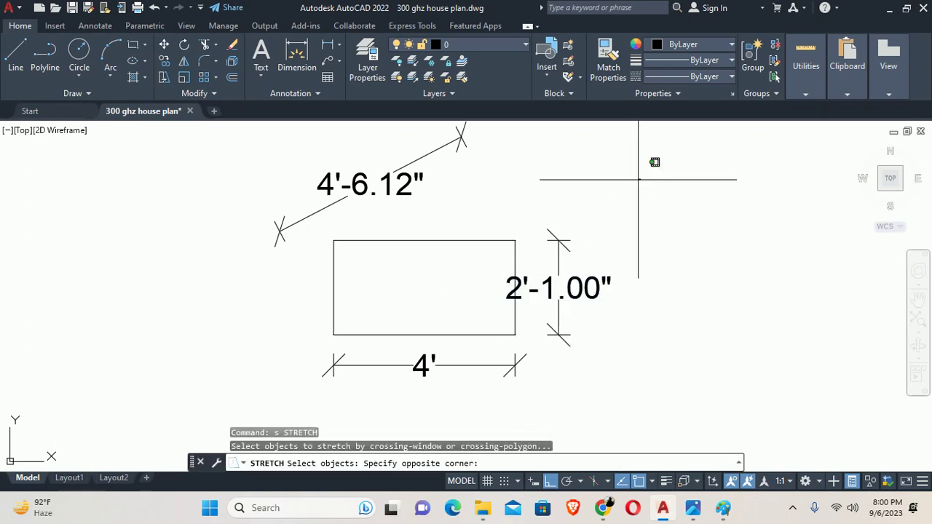
{"action": "left_click", "coordinate": [502, 394]}
{"action": "key", "text": "Return"}
{"action": "left_click", "coordinate": [492, 340]}
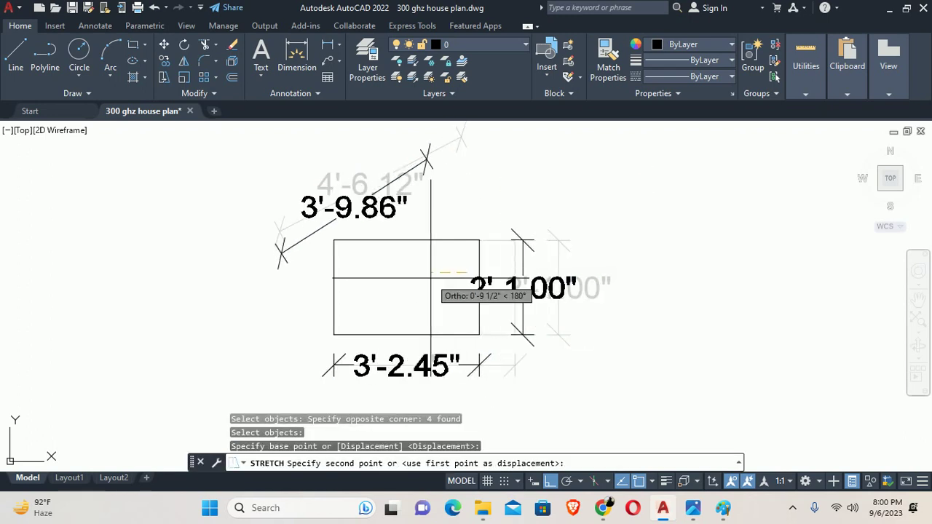
{"action": "type", "text": "2"}
{"action": "key", "text": "Return"}
{"action": "key", "text": "Escape"}
{"action": "key", "text": "Escape"}
Erase the 2'-1.00", 4'-4.35" and 3'-10.00" dimensions.
{"action": "middle_click_drag", "start_coordinate": [501, 296], "coordinate": [516, 305]}
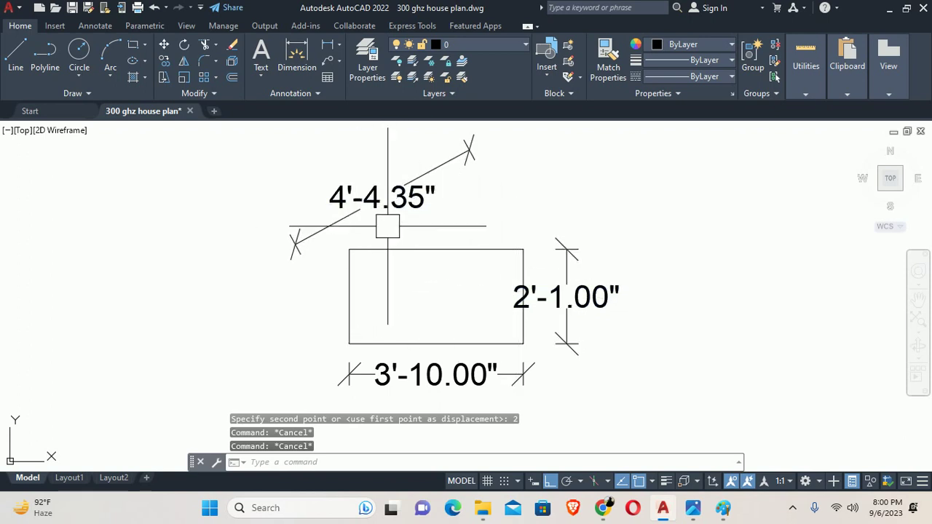
{"action": "left_click", "coordinate": [565, 296]}
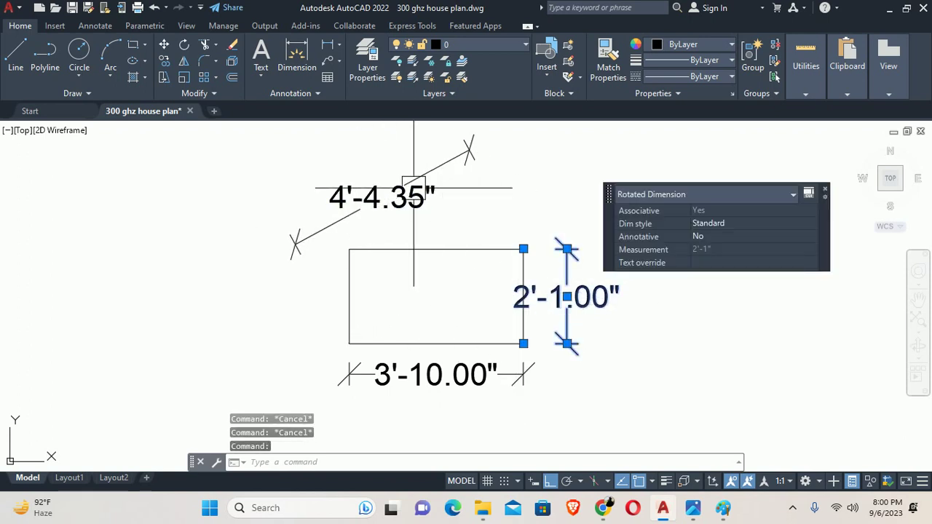
{"action": "left_click", "coordinate": [416, 179]}
{"action": "left_click", "coordinate": [429, 382]}
{"action": "key", "text": "Delete"}
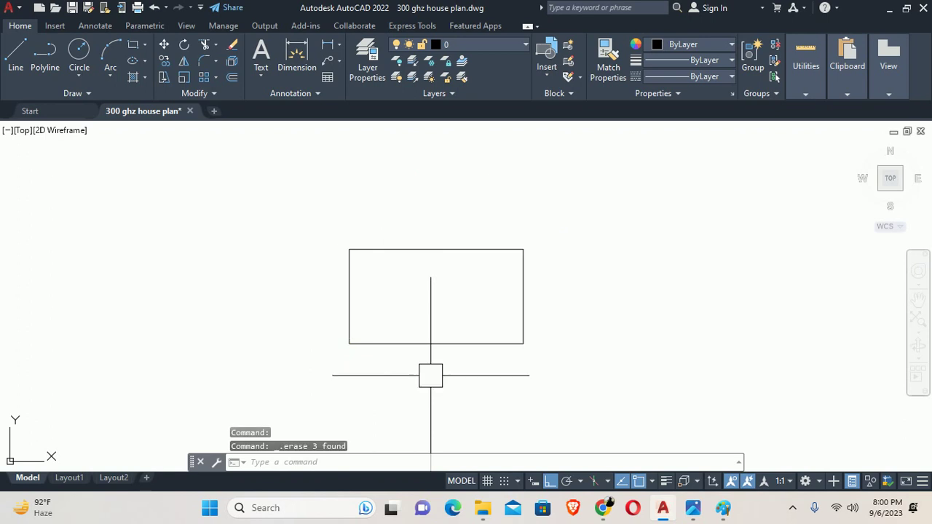
Measure the rectangle's 3'-10" width with DLI without placing a dimension.
{"action": "scroll", "coordinate": [413, 316], "scroll_direction": "down", "scroll_amount": 2}
{"action": "middle_click_drag", "start_coordinate": [412, 316], "coordinate": [540, 264]}
{"action": "key", "text": "Escape"}
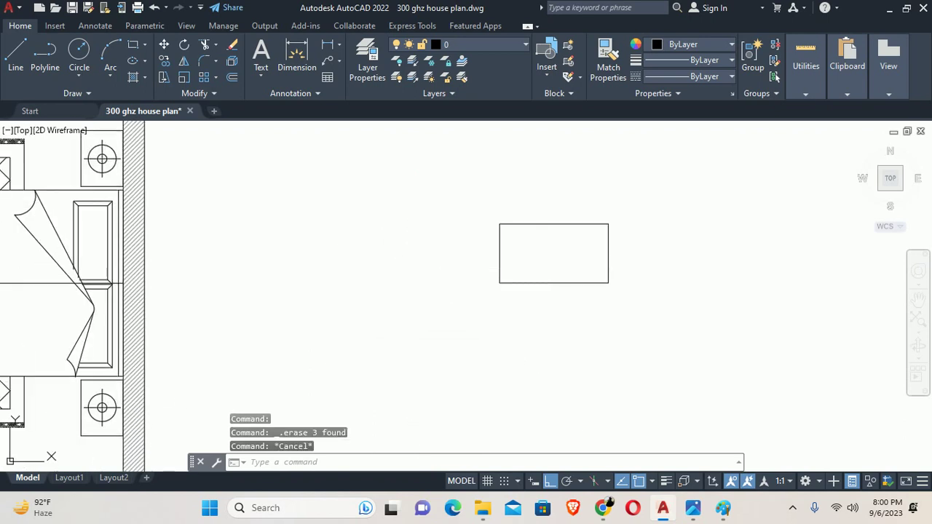
{"action": "type", "text": "dli"}
{"action": "key", "text": "Return"}
{"action": "key", "text": "Return"}
{"action": "left_click", "coordinate": [532, 282]}
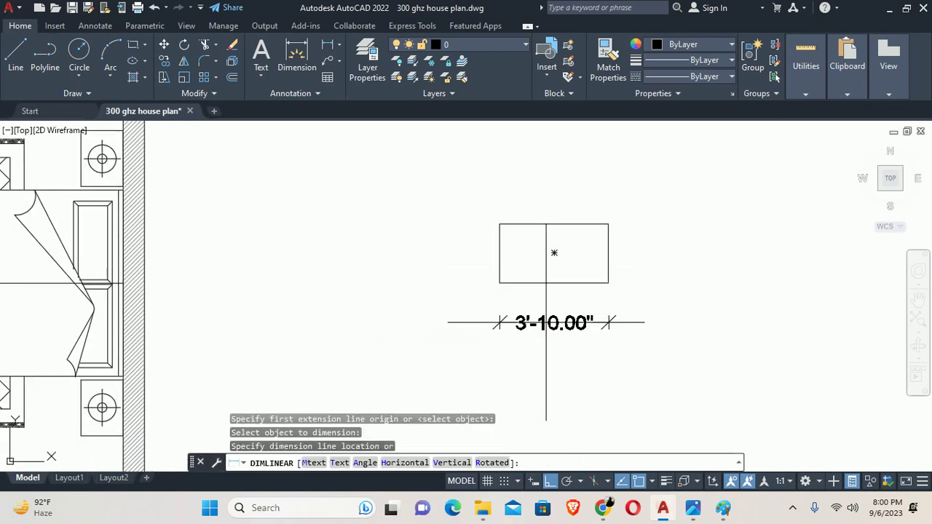
{"action": "key", "text": "Escape"}
{"action": "scroll", "coordinate": [209, 300], "scroll_direction": "down", "scroll_amount": 2}
{"action": "scroll", "coordinate": [209, 300], "scroll_direction": "up", "scroll_amount": 2}
{"action": "scroll", "coordinate": [499, 298], "scroll_direction": "up", "scroll_amount": 3}
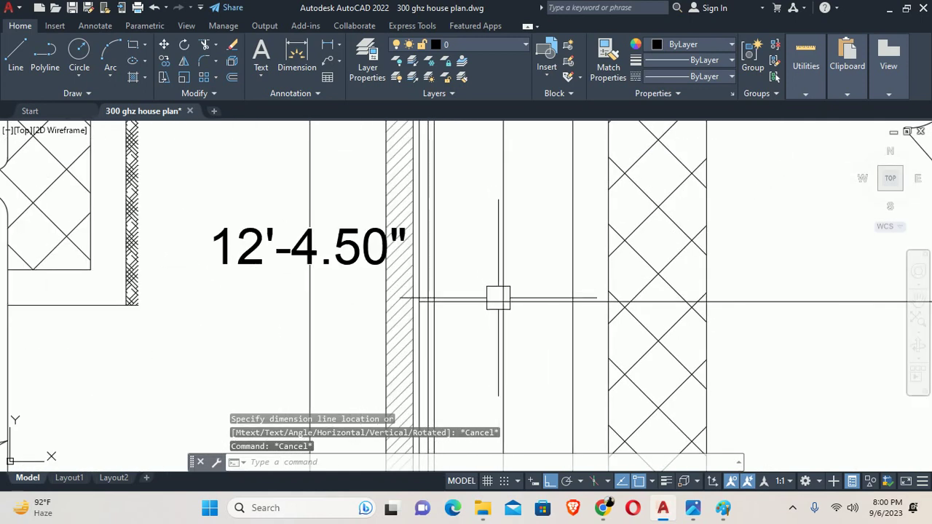
Start OFFSET near the Bedroom-1 wall, preparing a 23-inch offset distance.
{"action": "type", "text": "o"}
{"action": "key", "text": "Return"}
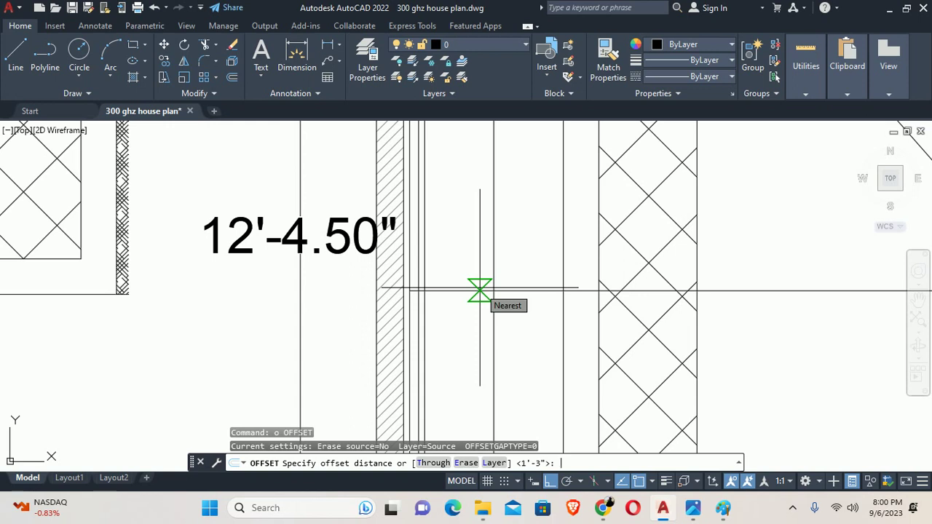
{"action": "scroll", "coordinate": [480, 290], "scroll_direction": "down", "scroll_amount": 5}
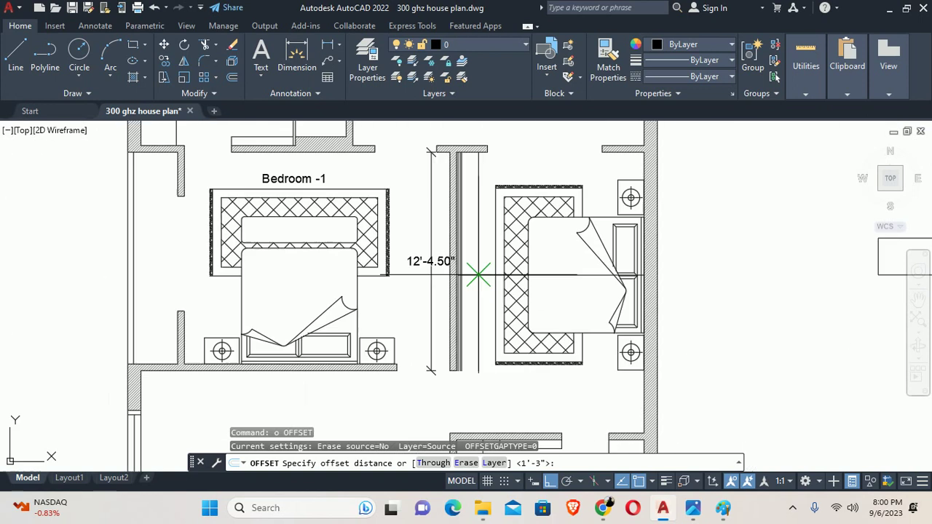
{"action": "scroll", "coordinate": [487, 267], "scroll_direction": "up", "scroll_amount": 4}
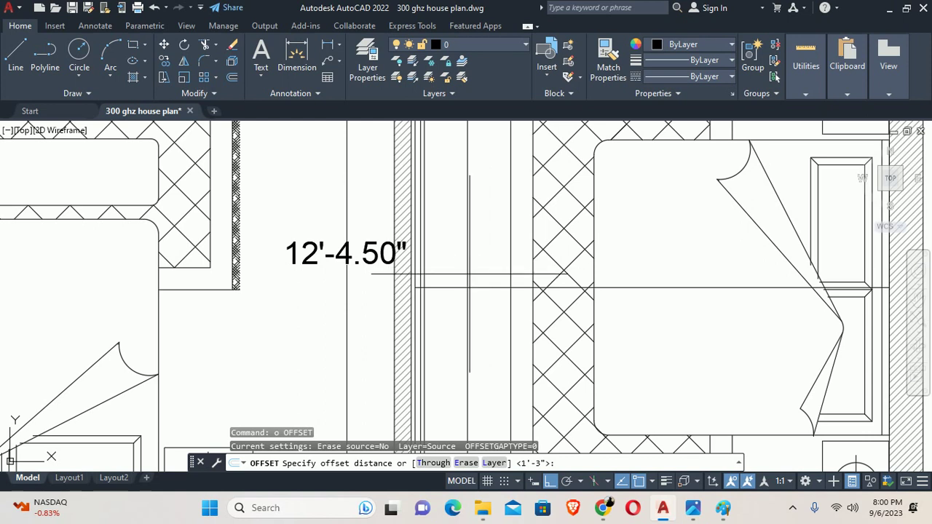
{"action": "scroll", "coordinate": [459, 285], "scroll_direction": "down", "scroll_amount": 8}
{"action": "type", "text": "23"}
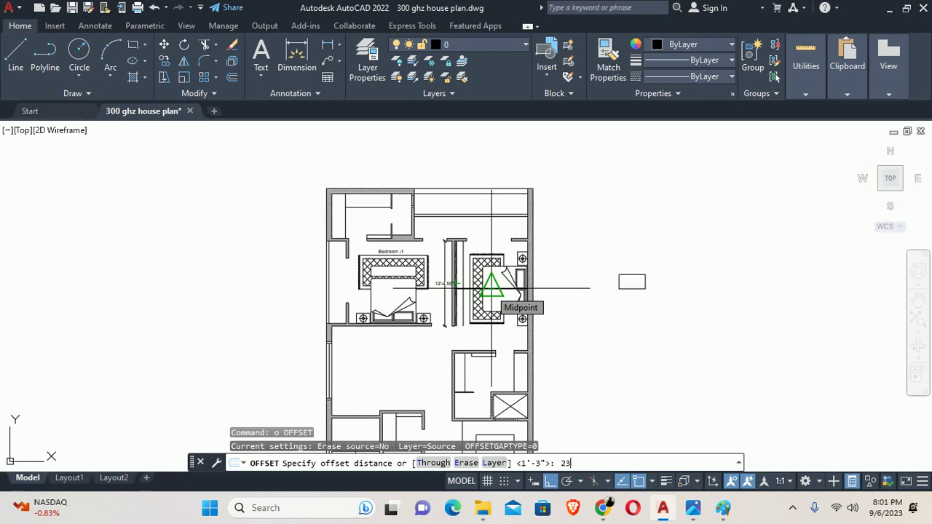
Offset the horizontal line 23 inches to both sides beside the Bedroom-1 wall.
{"action": "key", "text": "Return"}
{"action": "scroll", "coordinate": [492, 286], "scroll_direction": "up", "scroll_amount": 2}
{"action": "scroll", "coordinate": [466, 291], "scroll_direction": "up", "scroll_amount": 2}
{"action": "scroll", "coordinate": [437, 295], "scroll_direction": "up", "scroll_amount": 1}
{"action": "left_click", "coordinate": [433, 297]}
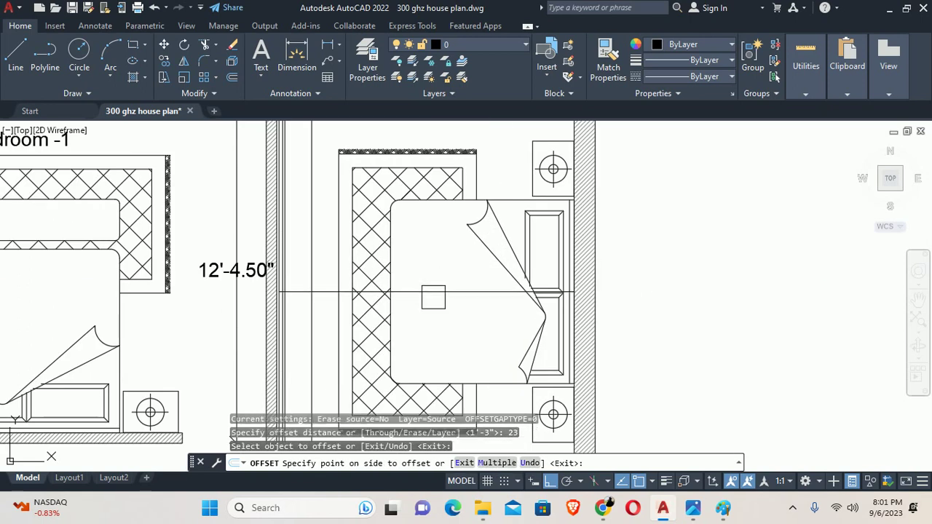
{"action": "left_click", "coordinate": [433, 297]}
{"action": "left_click", "coordinate": [420, 284]}
{"action": "left_click", "coordinate": [369, 337]}
{"action": "key", "text": "Return"}
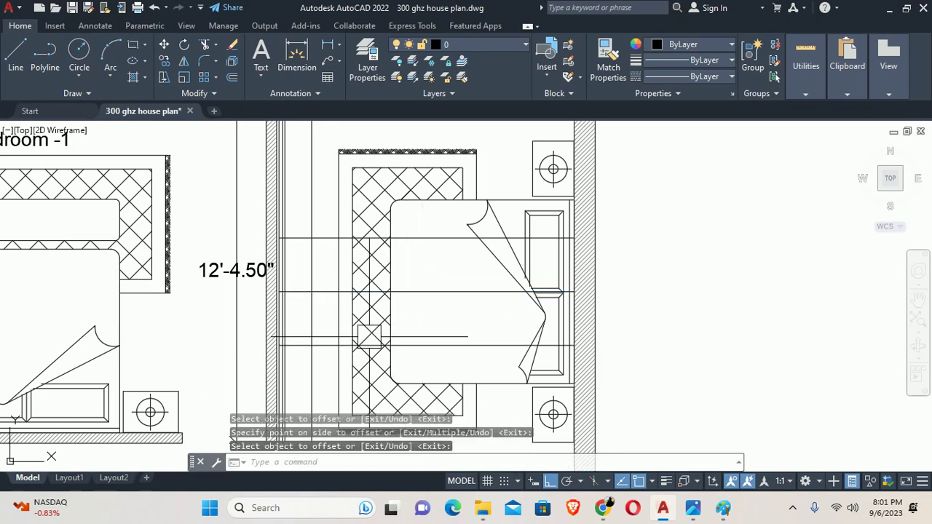
{"action": "key", "text": "Escape"}
{"action": "scroll", "coordinate": [369, 336], "scroll_direction": "up", "scroll_amount": 3}
{"action": "scroll", "coordinate": [291, 305], "scroll_direction": "up", "scroll_amount": 2}
{"action": "scroll", "coordinate": [296, 308], "scroll_direction": "up", "scroll_amount": 2}
{"action": "scroll", "coordinate": [315, 348], "scroll_direction": "up", "scroll_amount": 2}
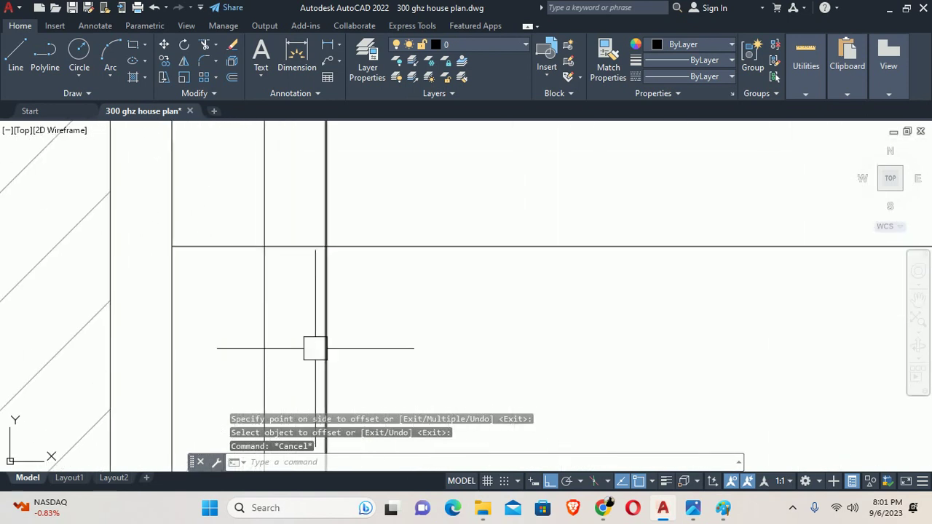
{"action": "scroll", "coordinate": [315, 348], "scroll_direction": "down", "scroll_amount": 3}
Start and cancel TRIM, then pan along the wall lines.
{"action": "type", "text": "tr"}
{"action": "key", "text": "Return"}
{"action": "scroll", "coordinate": [467, 360], "scroll_direction": "down", "scroll_amount": 1}
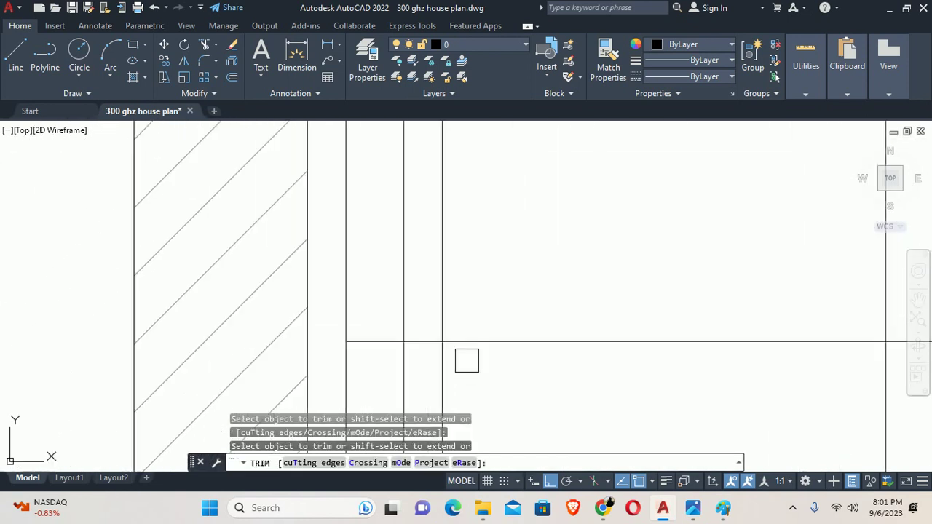
{"action": "scroll", "coordinate": [467, 361], "scroll_direction": "down", "scroll_amount": 2}
{"action": "key", "text": "Escape"}
{"action": "scroll", "coordinate": [461, 301], "scroll_direction": "down", "scroll_amount": 2}
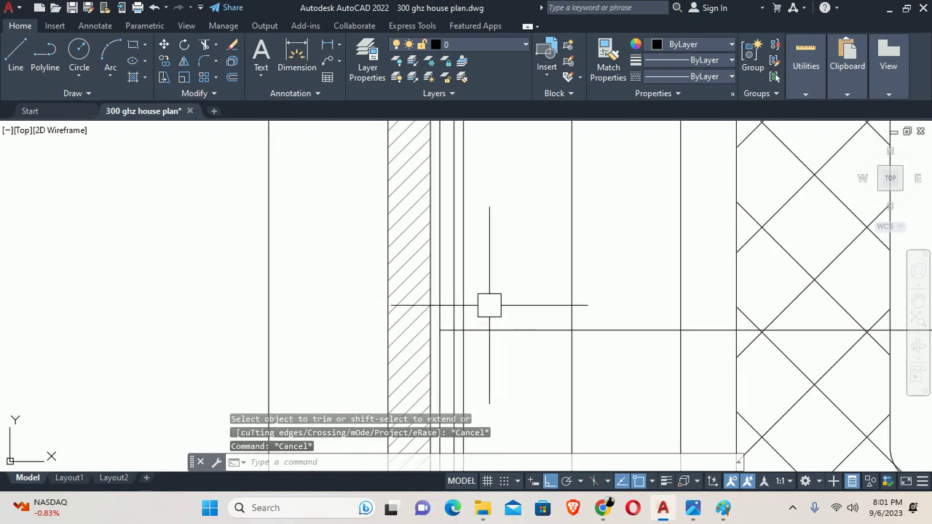
{"action": "middle_click_drag", "start_coordinate": [489, 306], "coordinate": [414, 353]}
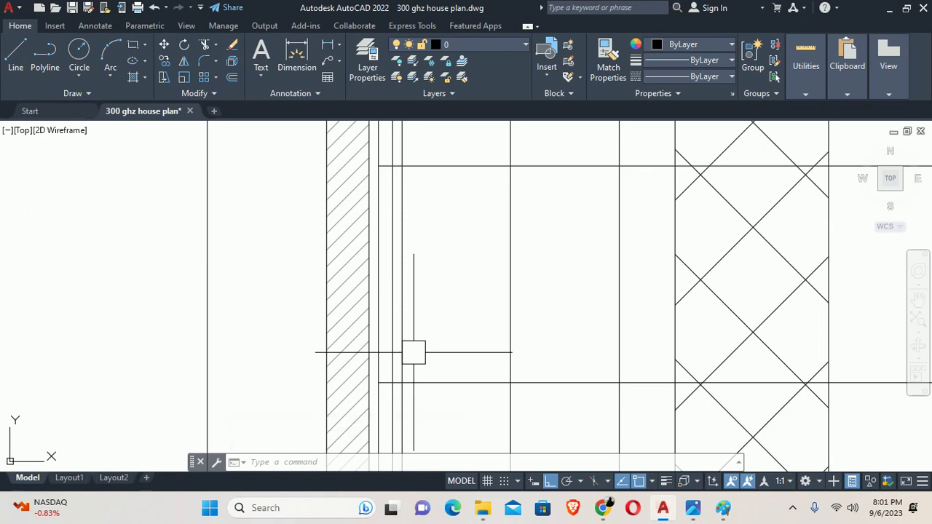
Offset the vertical wall line by a distance of 1 toward the inside.
{"action": "type", "text": "o"}
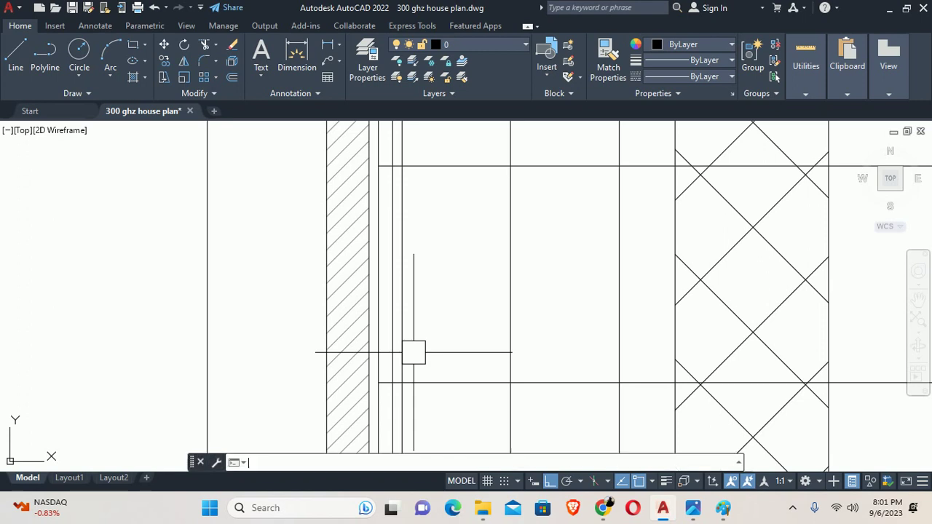
{"action": "key", "text": "Return"}
{"action": "type", "text": "1"}
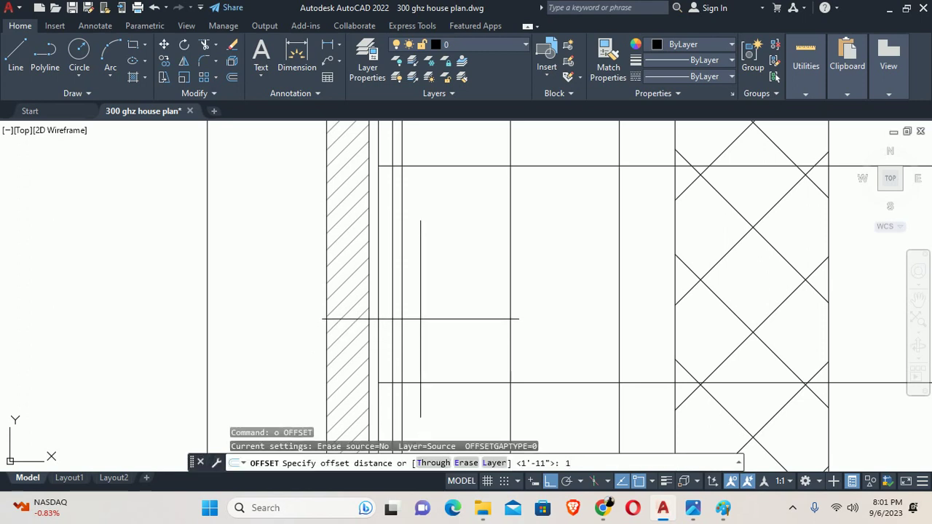
{"action": "key", "text": "Return"}
{"action": "left_click", "coordinate": [407, 288]}
{"action": "left_click", "coordinate": [445, 293]}
{"action": "key", "text": "Escape"}
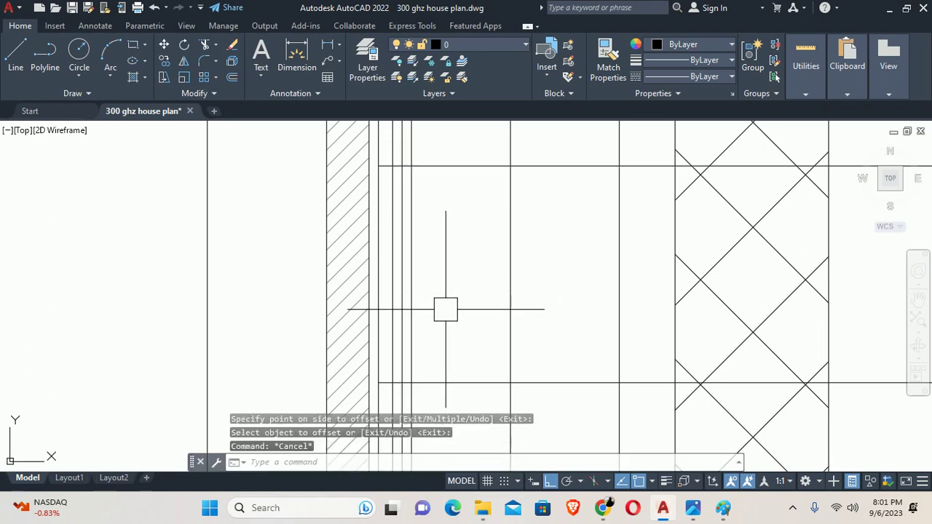
{"action": "key", "text": "Escape"}
Trim two horizontal TV-unit lines back to the new vertical line.
{"action": "scroll", "coordinate": [442, 327], "scroll_direction": "up", "scroll_amount": 3}
{"action": "scroll", "coordinate": [443, 350], "scroll_direction": "down", "scroll_amount": 5}
{"action": "scroll", "coordinate": [447, 327], "scroll_direction": "up", "scroll_amount": 3}
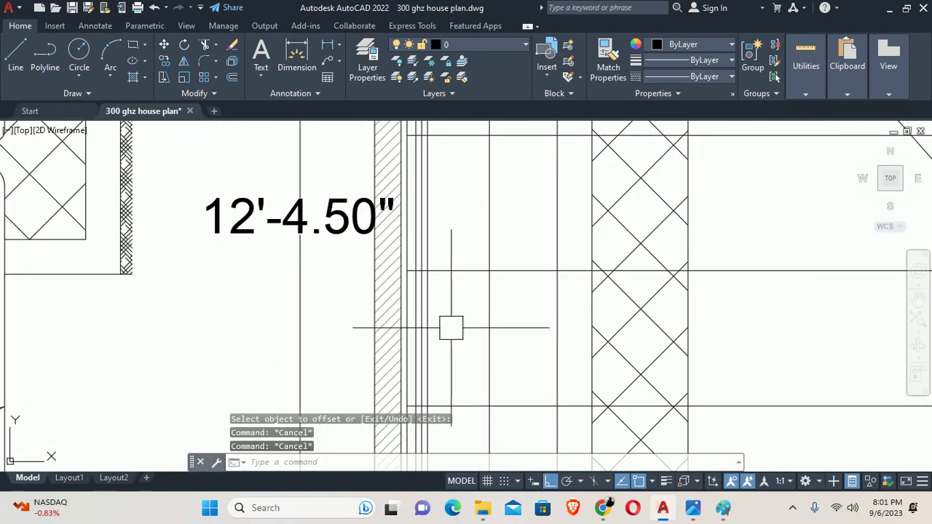
{"action": "middle_click_drag", "start_coordinate": [447, 327], "coordinate": [429, 229]}
{"action": "type", "text": "tr"}
{"action": "key", "text": "Return"}
{"action": "scroll", "coordinate": [428, 233], "scroll_direction": "up", "scroll_amount": 2}
{"action": "scroll", "coordinate": [426, 239], "scroll_direction": "up", "scroll_amount": 2}
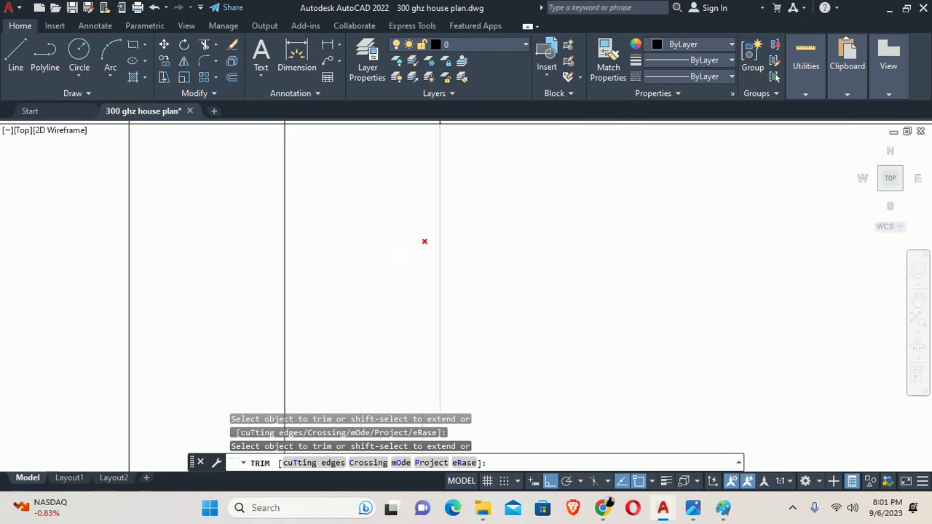
{"action": "scroll", "coordinate": [408, 248], "scroll_direction": "up", "scroll_amount": 1}
{"action": "left_click", "coordinate": [114, 266]}
{"action": "left_click", "coordinate": [167, 266]}
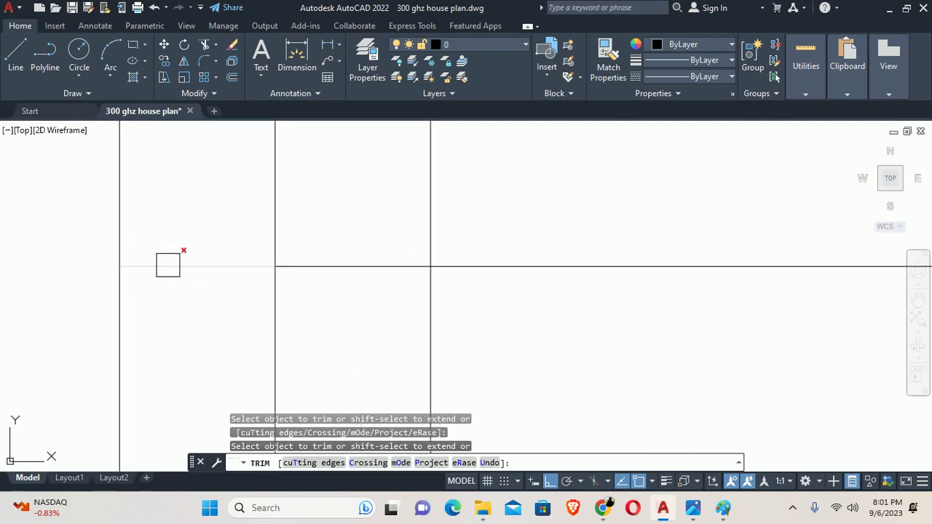
Fence-trim the remaining horizontal line ends that cross the wall line.
{"action": "left_click_drag", "start_coordinate": [353, 278], "coordinate": [364, 264]}
{"action": "scroll", "coordinate": [364, 264], "scroll_direction": "down", "scroll_amount": 4}
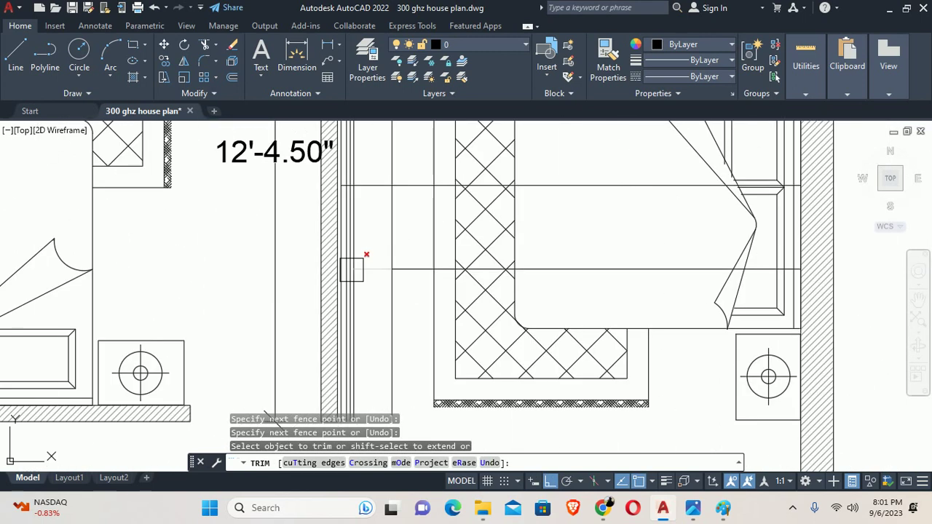
{"action": "middle_click_drag", "start_coordinate": [364, 264], "coordinate": [357, 332]}
{"action": "scroll", "coordinate": [357, 332], "scroll_direction": "down", "scroll_amount": 2}
{"action": "scroll", "coordinate": [357, 167], "scroll_direction": "up", "scroll_amount": 2}
{"action": "scroll", "coordinate": [349, 197], "scroll_direction": "up", "scroll_amount": 2}
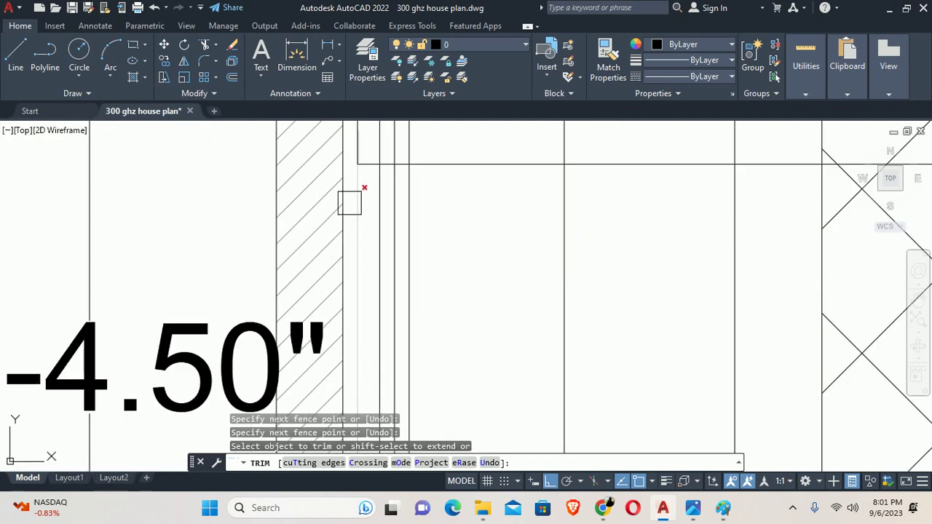
{"action": "scroll", "coordinate": [367, 162], "scroll_direction": "up", "scroll_amount": 2}
{"action": "scroll", "coordinate": [367, 162], "scroll_direction": "down", "scroll_amount": 2}
{"action": "left_click", "coordinate": [349, 254]}
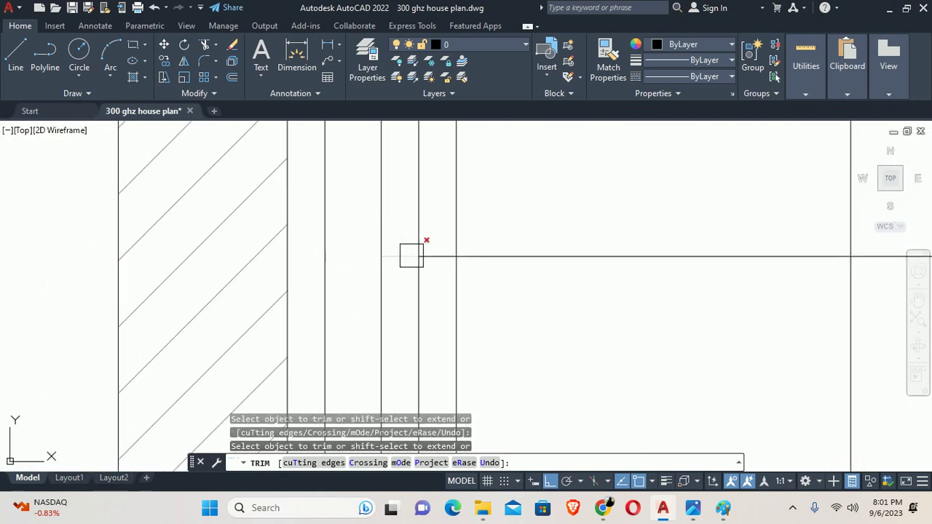
{"action": "scroll", "coordinate": [432, 256], "scroll_direction": "down", "scroll_amount": 2}
{"action": "scroll", "coordinate": [386, 255], "scroll_direction": "down", "scroll_amount": 2}
{"action": "key", "text": "Escape"}
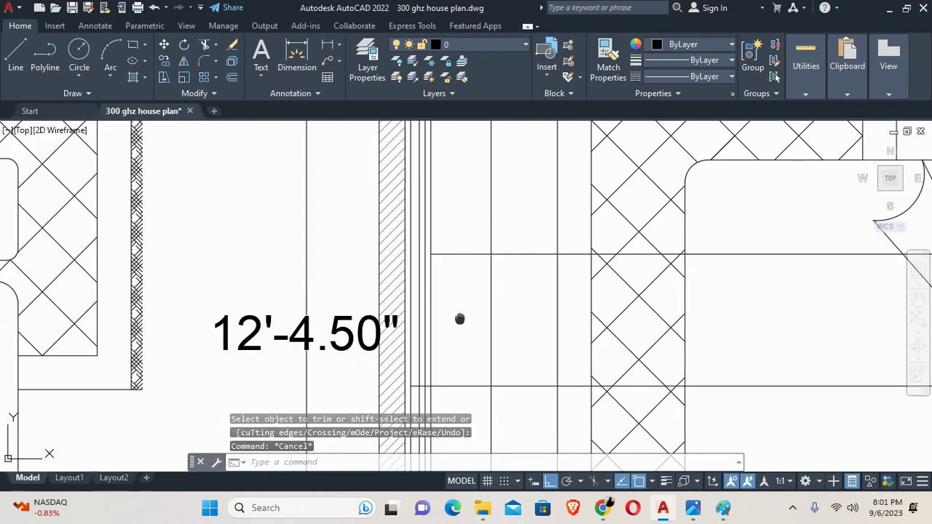
Start another offset, leaving it waiting for a distance.
{"action": "middle_click_drag", "start_coordinate": [373, 253], "coordinate": [367, 255]}
{"action": "type", "text": "o"}
{"action": "key", "text": "Return"}
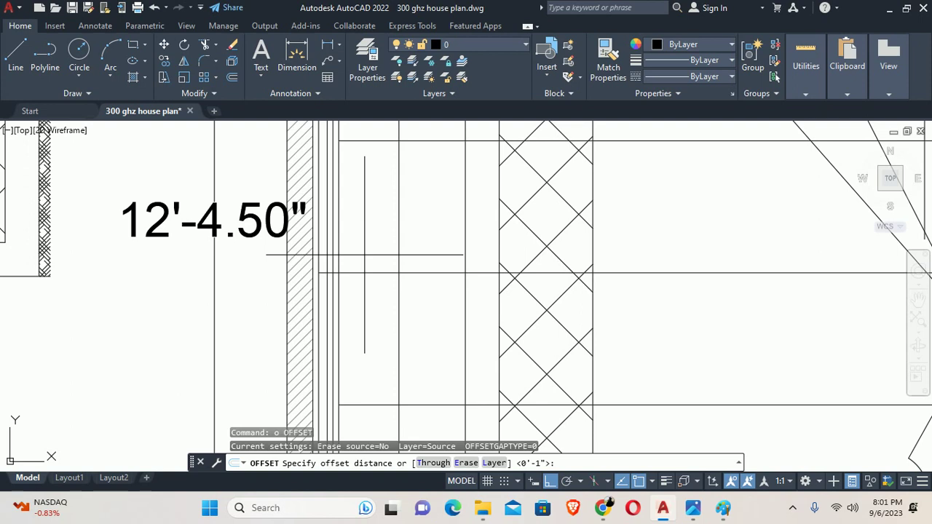
Offset the vertical niche wall line 2.5 to the right.
{"action": "key", "text": "Return"}
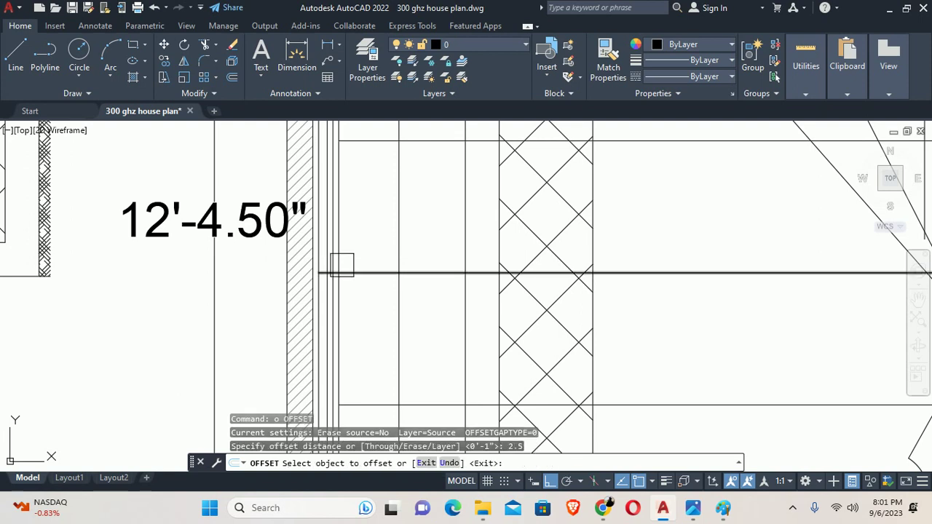
{"action": "scroll", "coordinate": [353, 248], "scroll_direction": "up", "scroll_amount": 2}
{"action": "scroll", "coordinate": [343, 233], "scroll_direction": "down", "scroll_amount": 2}
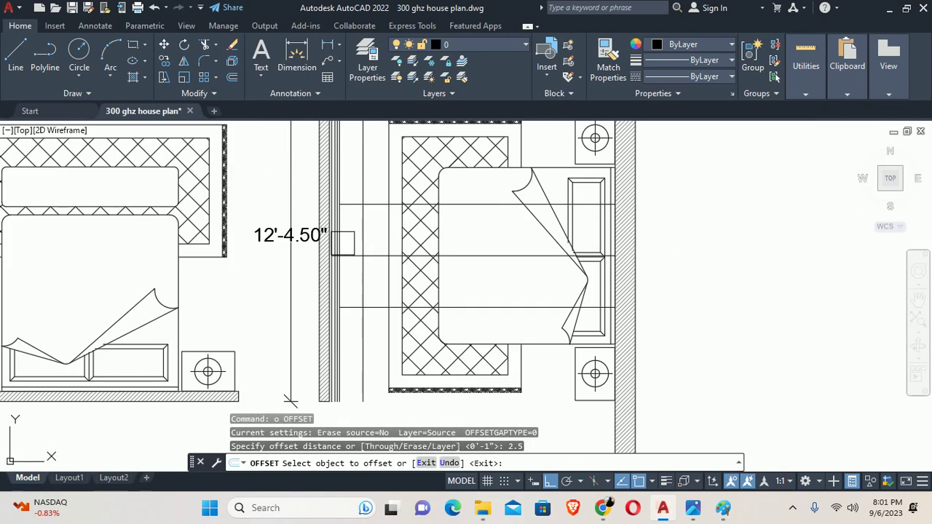
{"action": "scroll", "coordinate": [343, 233], "scroll_direction": "up", "scroll_amount": 2}
{"action": "left_click", "coordinate": [331, 236]}
{"action": "left_click", "coordinate": [340, 239]}
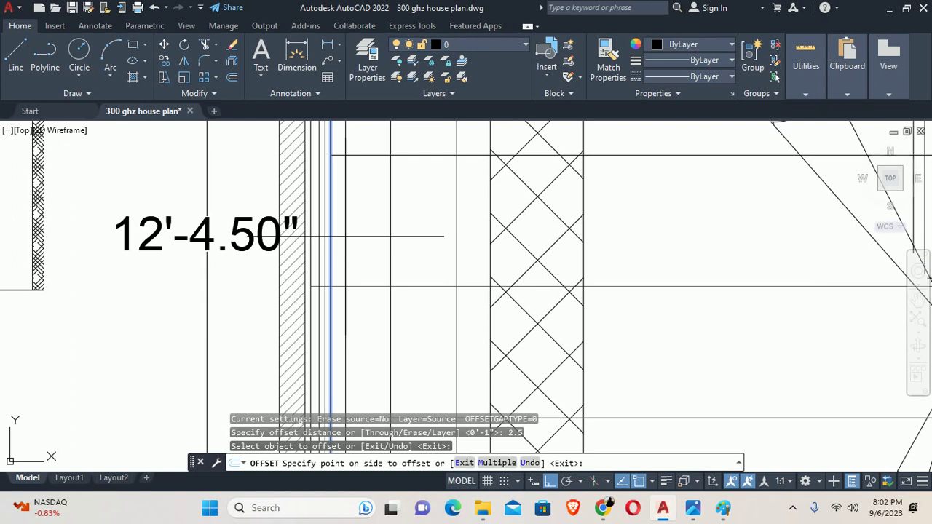
{"action": "key", "text": "Escape"}
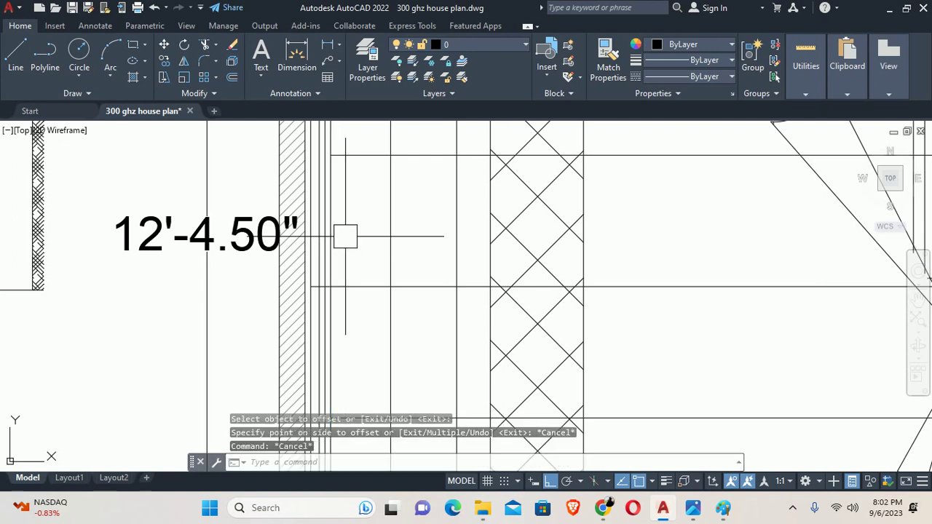
{"action": "key", "text": "Escape"}
Begin a second 2.5 offset of the vertical line, then abandon it.
{"action": "type", "text": "o"}
{"action": "key", "text": "Return"}
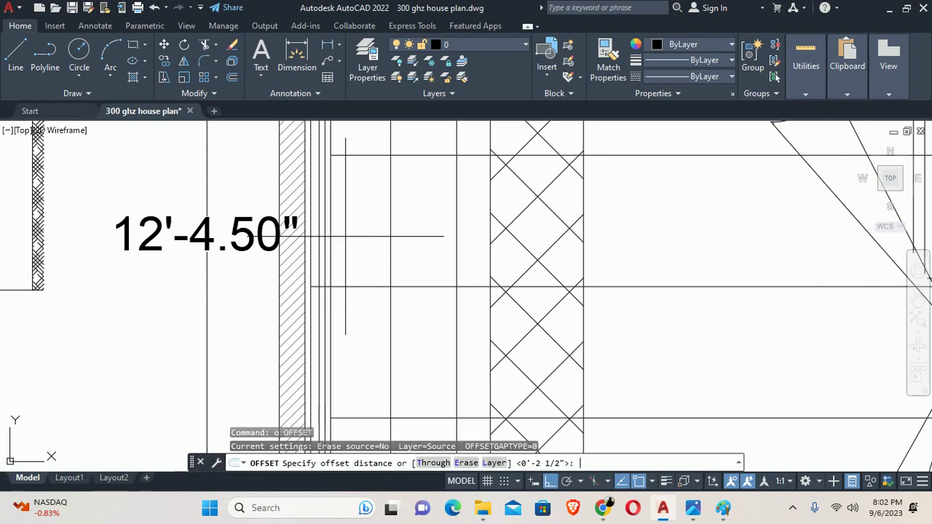
{"action": "type", "text": "5"}
{"action": "key", "text": "Return"}
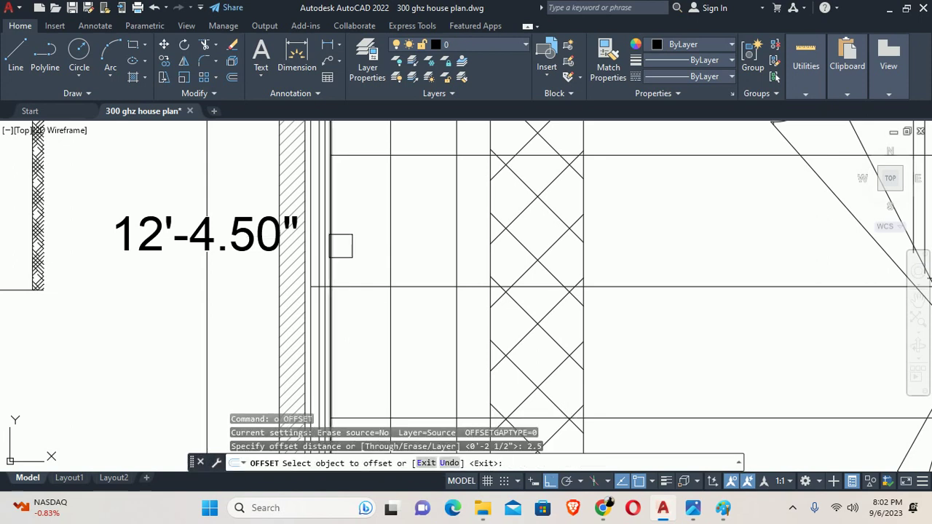
{"action": "left_click", "coordinate": [335, 244]}
{"action": "key", "text": "Escape"}
{"action": "key", "text": "Escape"}
{"action": "key", "text": "Escape"}
Trim the overshooting vertical and horizontal line ends at the niche wall.
{"action": "scroll", "coordinate": [357, 168], "scroll_direction": "up", "scroll_amount": 2}
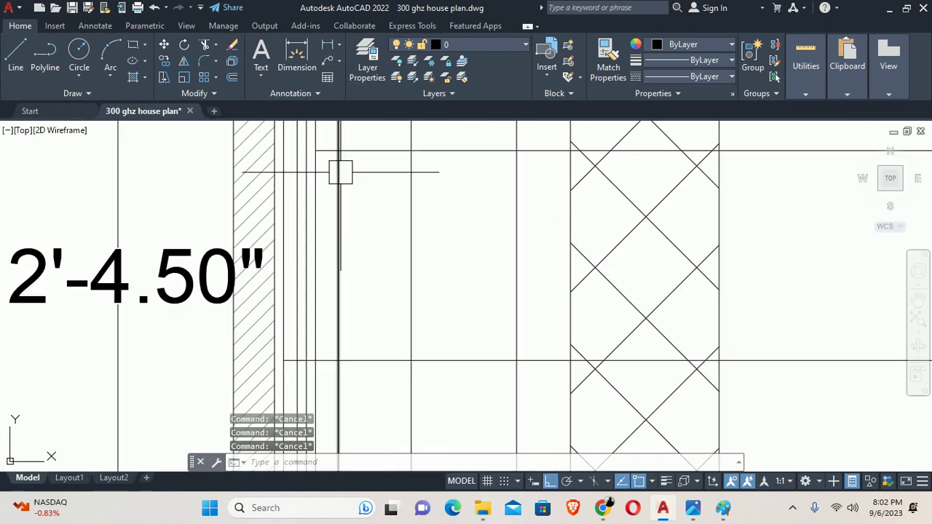
{"action": "type", "text": "tr"}
{"action": "key", "text": "Return"}
{"action": "scroll", "coordinate": [339, 170], "scroll_direction": "up", "scroll_amount": 3}
{"action": "mouse_move", "coordinate": [339, 170]}
{"action": "middle_mouse_down"}
{"action": "mouse_move", "coordinate": [393, 245]}
{"action": "mouse_move", "coordinate": [507, 349]}
{"action": "middle_mouse_up"}
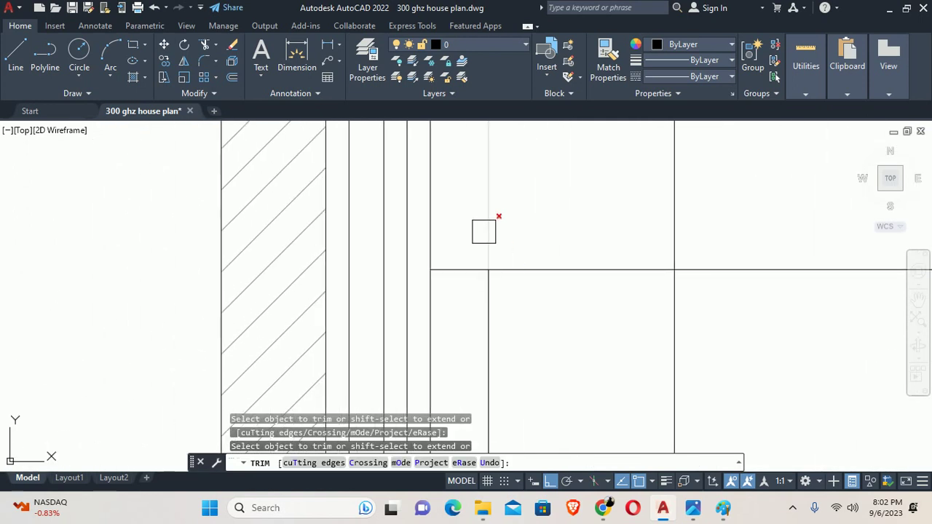
{"action": "left_click", "coordinate": [489, 235]}
{"action": "left_click", "coordinate": [743, 269]}
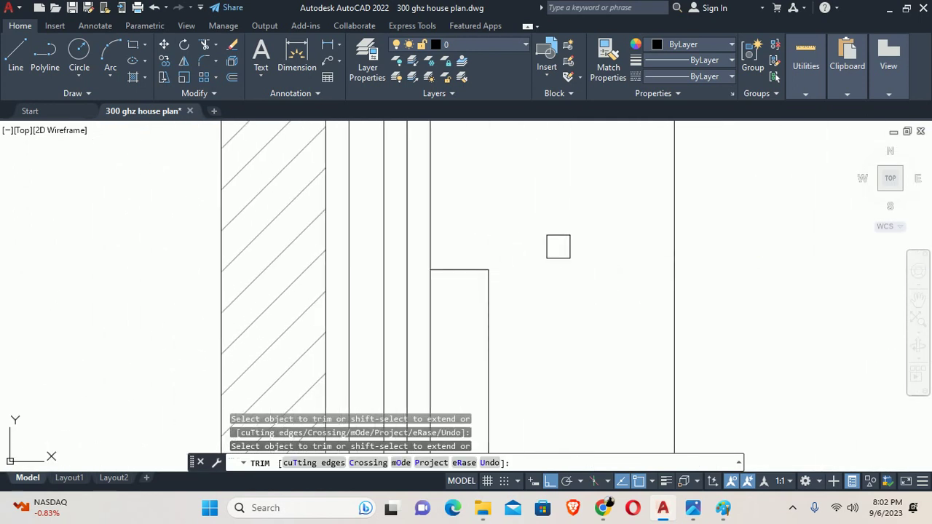
{"action": "scroll", "coordinate": [558, 248], "scroll_direction": "down", "scroll_amount": 3}
{"action": "scroll", "coordinate": [573, 342], "scroll_direction": "down", "scroll_amount": 2}
{"action": "scroll", "coordinate": [543, 143], "scroll_direction": "up", "scroll_amount": 2}
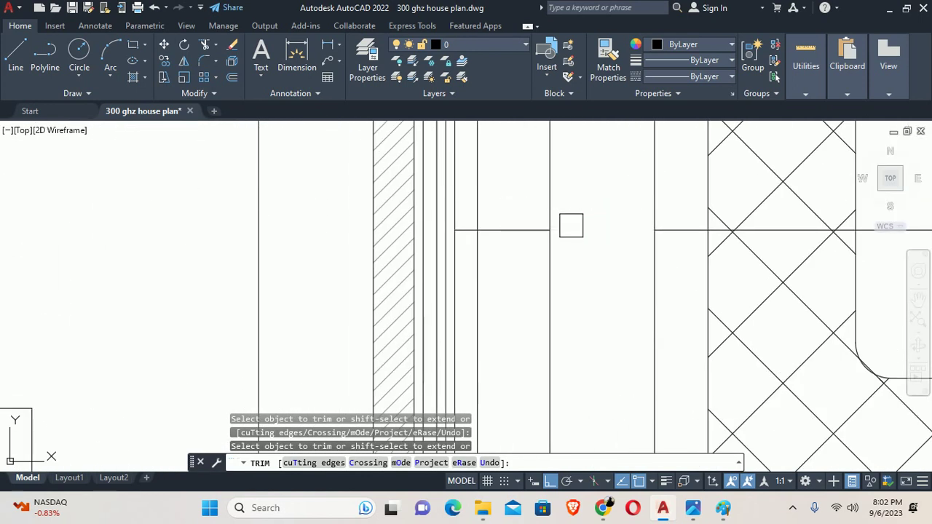
{"action": "left_click_drag", "start_coordinate": [510, 343], "coordinate": [510, 187]}
{"action": "left_click", "coordinate": [486, 259]}
{"action": "key", "text": "Escape"}
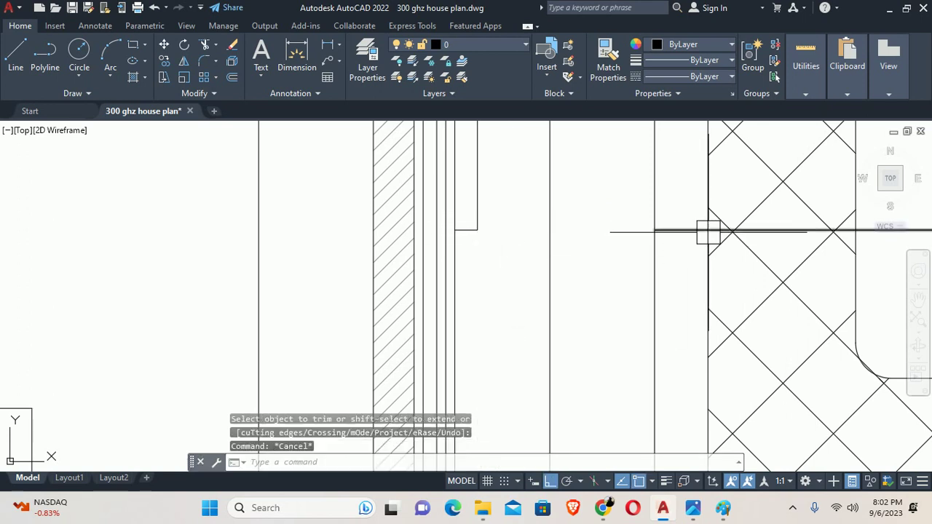
Delete the leftover horizontal line.
{"action": "left_click", "coordinate": [688, 230]}
{"action": "scroll", "coordinate": [677, 232], "scroll_direction": "down", "scroll_amount": 2}
{"action": "key", "text": "Delete"}
Offset the vertical panel line 0.5 to the left.
{"action": "scroll", "coordinate": [605, 230], "scroll_direction": "up", "scroll_amount": 2}
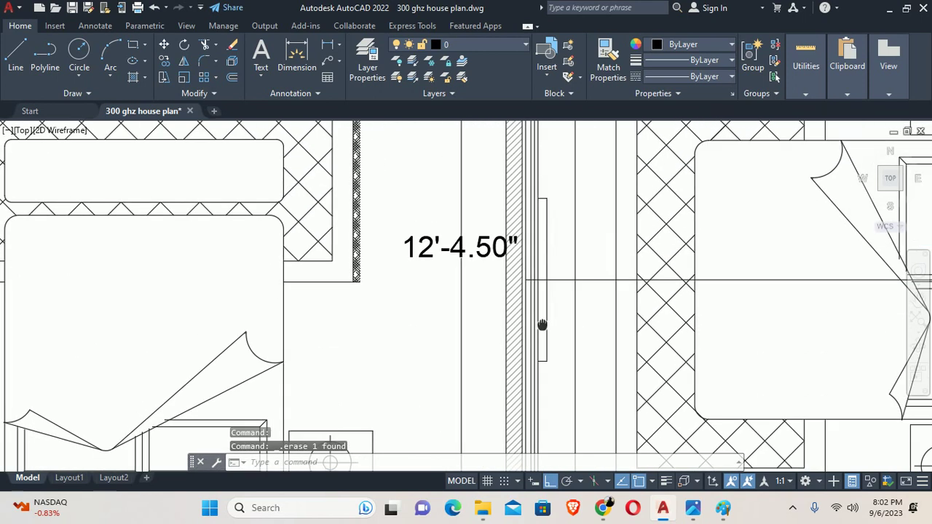
{"action": "key", "text": "Escape"}
{"action": "key", "text": "Escape"}
{"action": "type", "text": "o"}
{"action": "key", "text": "Return"}
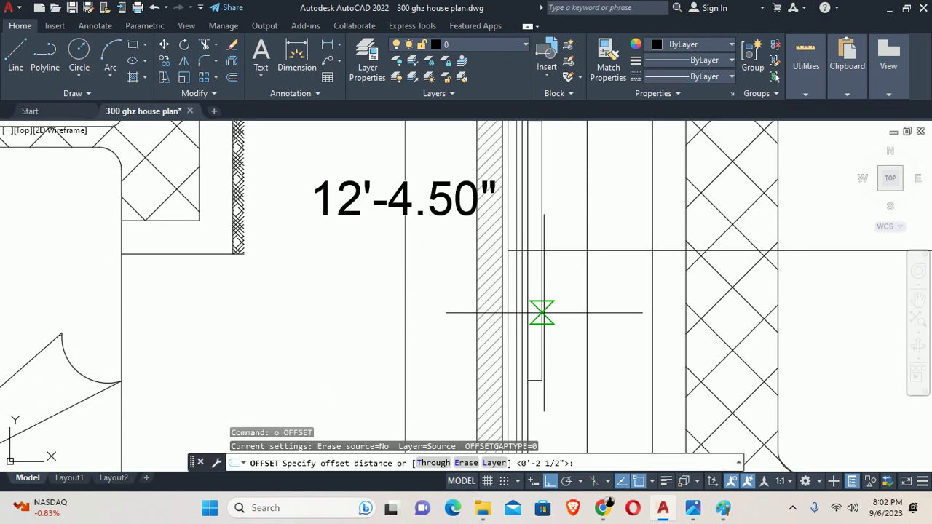
{"action": "type", "text": "1"}
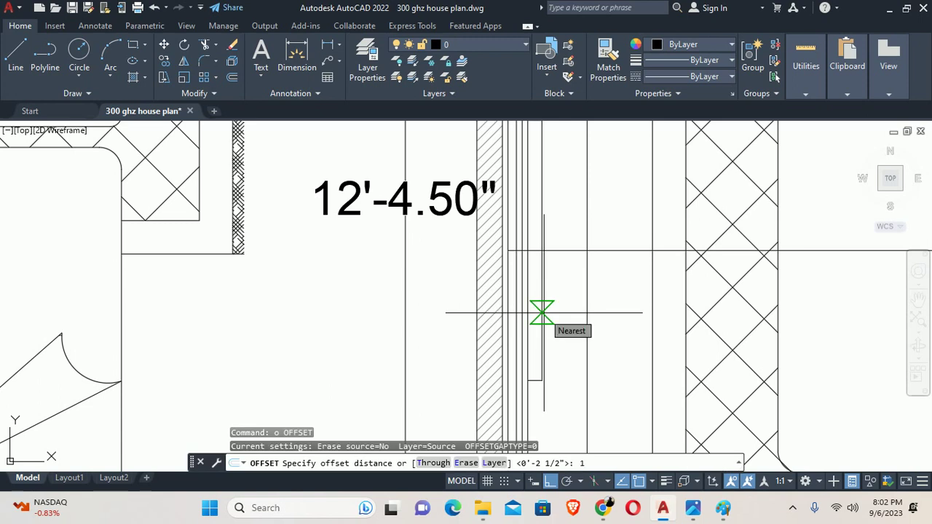
{"action": "type", "text": ".5"}
{"action": "key", "text": "Return"}
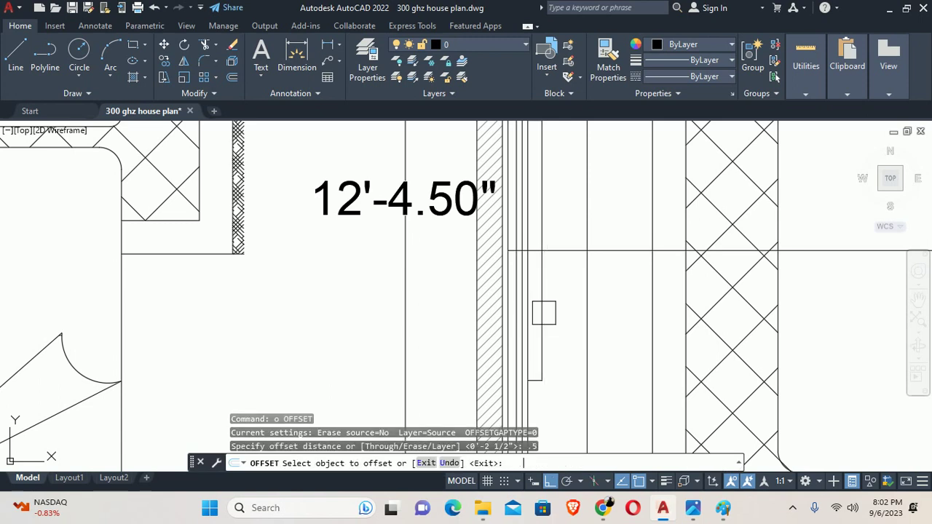
{"action": "left_click", "coordinate": [541, 308]}
{"action": "left_click", "coordinate": [364, 313]}
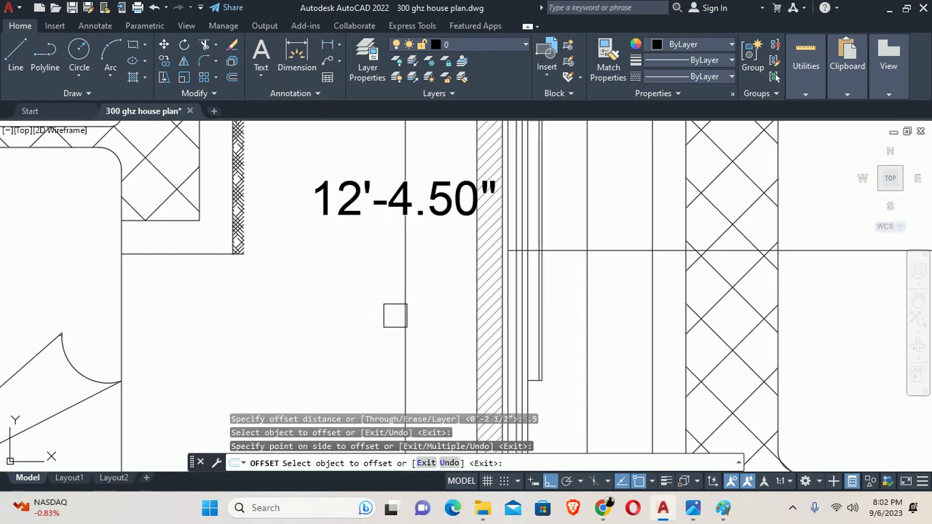
{"action": "key", "text": "Escape"}
{"action": "key", "text": "Escape"}
{"action": "key", "text": "Escape"}
Copy the short horizontal line 12 upward along the panel.
{"action": "scroll", "coordinate": [506, 332], "scroll_direction": "up", "scroll_amount": 5}
{"action": "mouse_move", "coordinate": [537, 370]}
{"action": "middle_mouse_down"}
{"action": "mouse_move", "coordinate": [433, 340]}
{"action": "mouse_move", "coordinate": [471, 364]}
{"action": "mouse_move", "coordinate": [479, 352]}
{"action": "mouse_move", "coordinate": [451, 260]}
{"action": "middle_mouse_up"}
{"action": "scroll", "coordinate": [441, 354], "scroll_direction": "down", "scroll_amount": 3}
{"action": "scroll", "coordinate": [466, 333], "scroll_direction": "up", "scroll_amount": 2}
{"action": "type", "text": "o"}
{"action": "key", "text": "Return"}
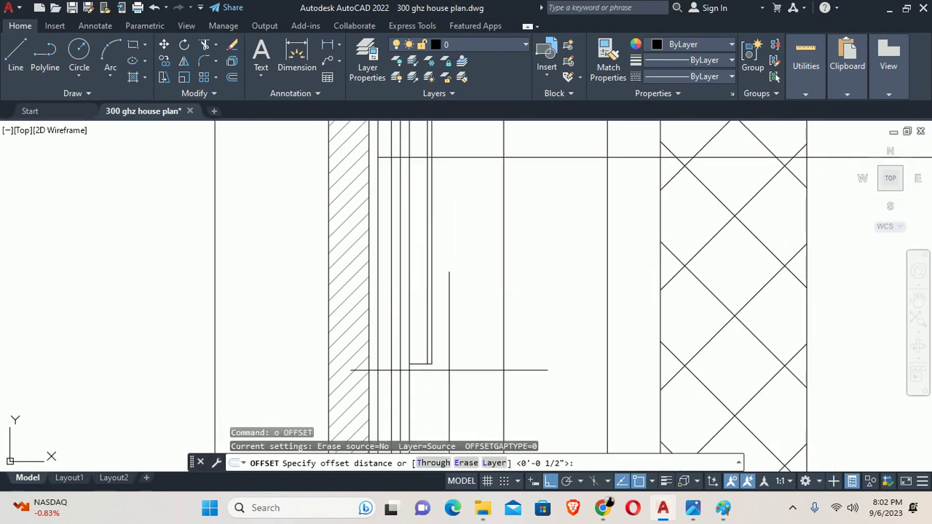
{"action": "key", "text": "Return"}
{"action": "scroll", "coordinate": [432, 370], "scroll_direction": "up", "scroll_amount": 1}
{"action": "scroll", "coordinate": [433, 370], "scroll_direction": "up", "scroll_amount": 3}
{"action": "left_click", "coordinate": [397, 354]}
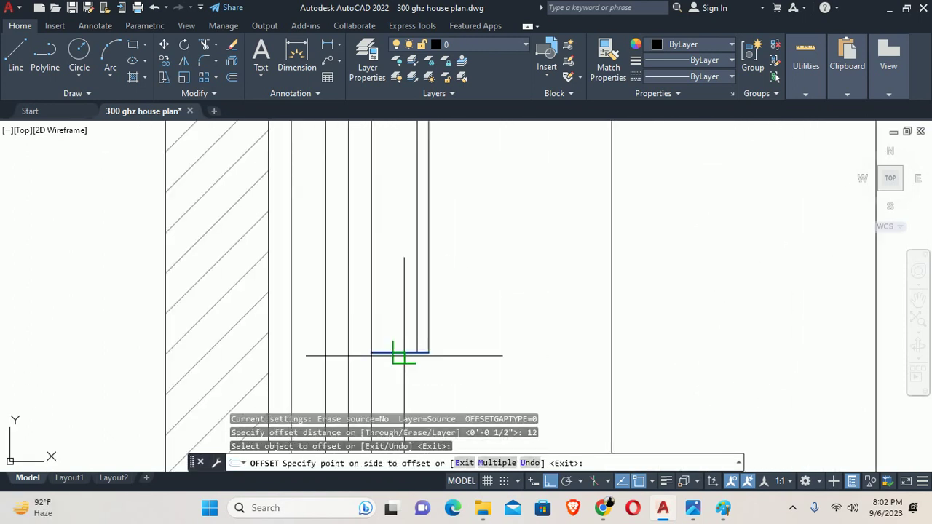
{"action": "left_click", "coordinate": [394, 240]}
{"action": "scroll", "coordinate": [394, 240], "scroll_direction": "down", "scroll_amount": 5}
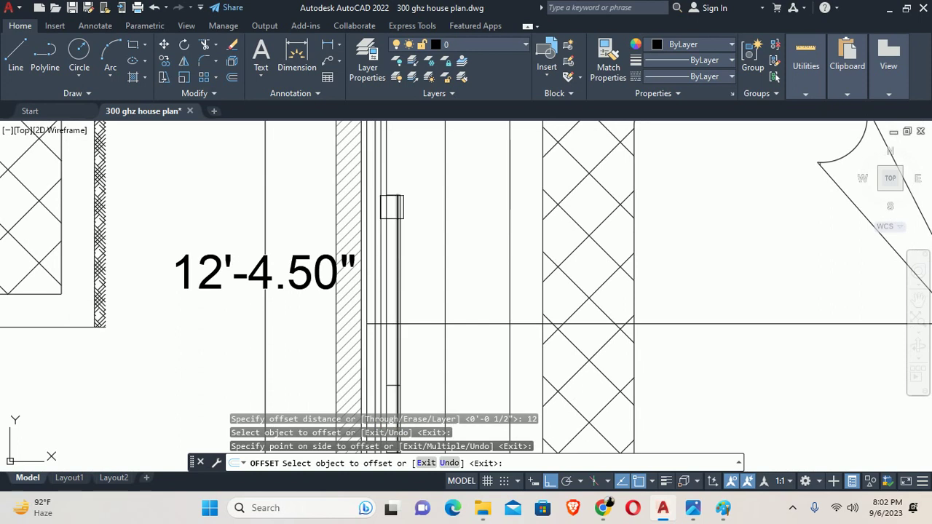
{"action": "scroll", "coordinate": [392, 205], "scroll_direction": "up", "scroll_amount": 1}
{"action": "key", "text": "Escape"}
Offset two panel lines by a distance of 9.
{"action": "key", "text": "Return"}
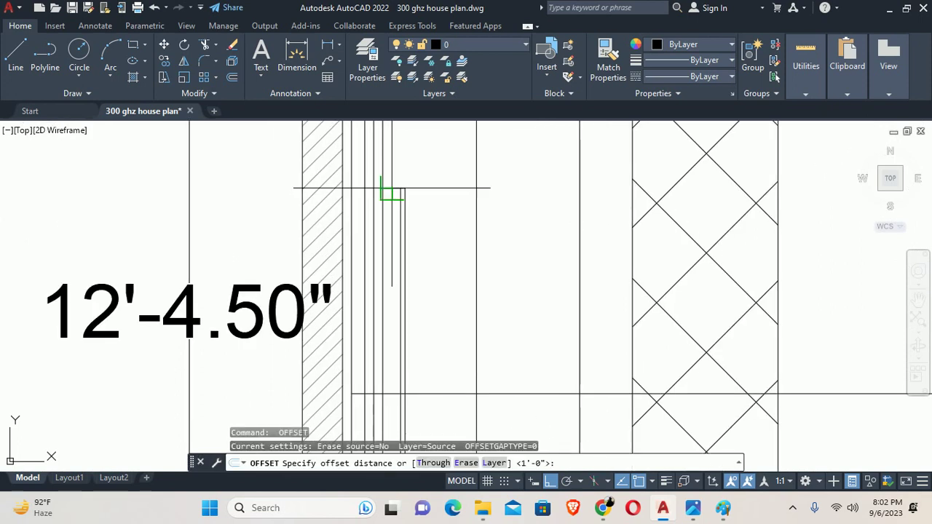
{"action": "type", "text": "9"}
{"action": "key", "text": "Return"}
{"action": "left_click", "coordinate": [393, 195]}
{"action": "left_click", "coordinate": [403, 349]}
{"action": "scroll", "coordinate": [411, 328], "scroll_direction": "up", "scroll_amount": 2}
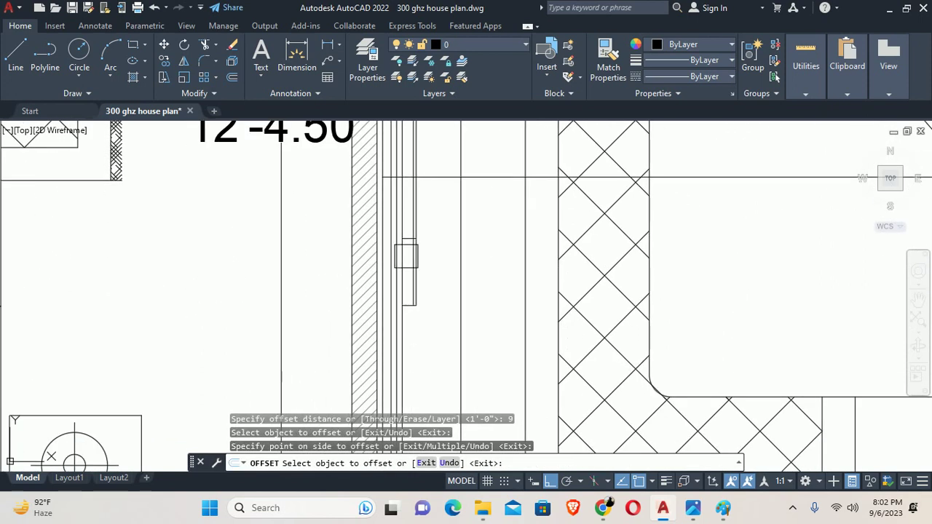
{"action": "scroll", "coordinate": [423, 302], "scroll_direction": "up", "scroll_amount": 1}
{"action": "left_click", "coordinate": [423, 302]}
{"action": "left_click", "coordinate": [401, 218]}
{"action": "key", "text": "Escape"}
Erase the stray short horizontal line and check the remaining short line's length.
{"action": "middle_click_drag", "start_coordinate": [401, 240], "coordinate": [410, 216]}
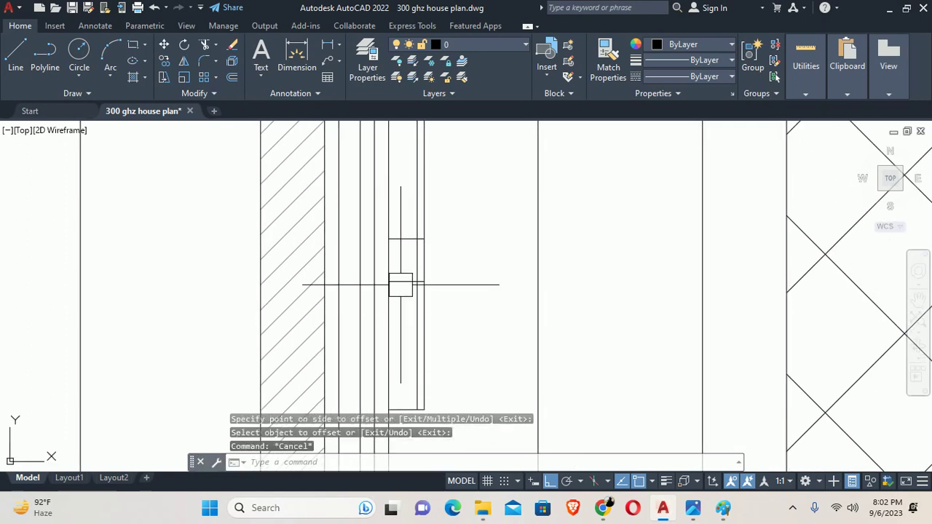
{"action": "left_click", "coordinate": [402, 233]}
{"action": "key", "text": "Delete"}
{"action": "scroll", "coordinate": [429, 245], "scroll_direction": "down", "scroll_amount": 2}
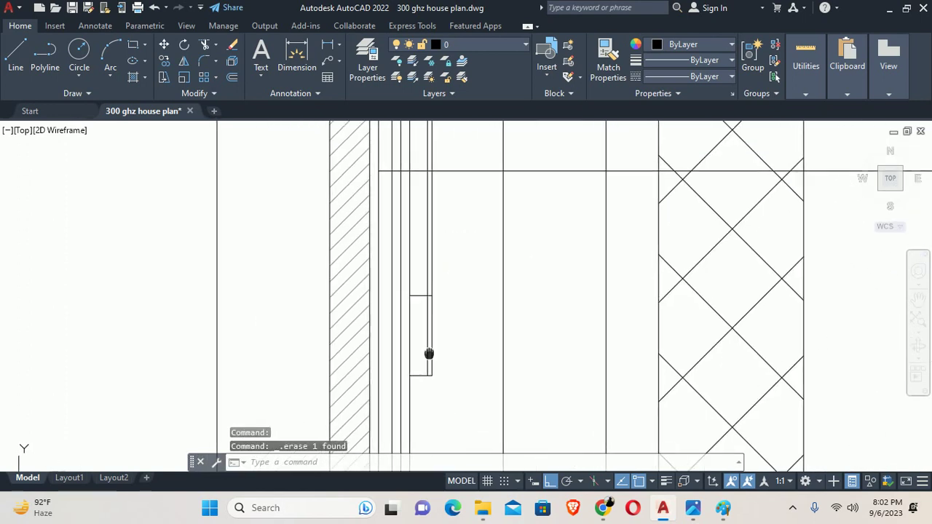
{"action": "middle_click_drag", "start_coordinate": [403, 207], "coordinate": [418, 252]}
{"action": "scroll", "coordinate": [428, 197], "scroll_direction": "up", "scroll_amount": 3}
{"action": "left_click", "coordinate": [442, 222]}
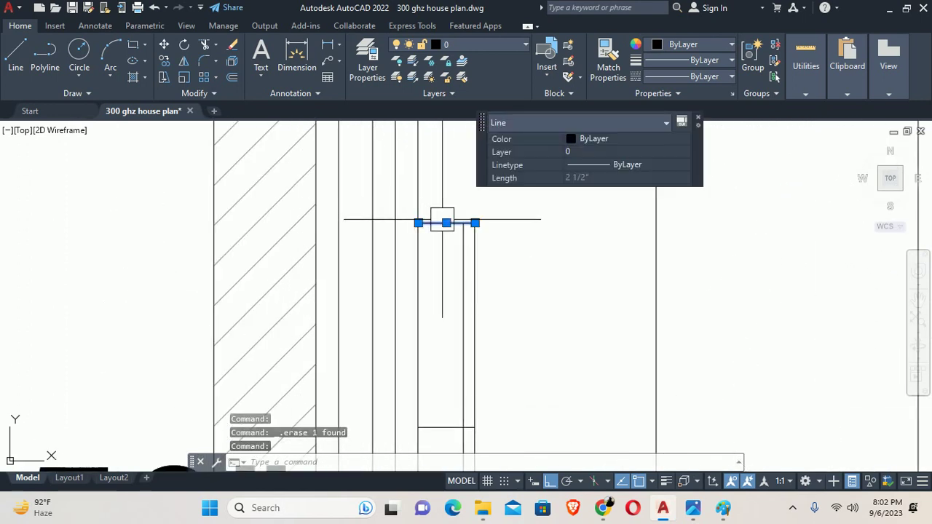
{"action": "key", "text": "Escape"}
Trim the overlapping ends of the TV panel lines.
{"action": "type", "text": "tr"}
{"action": "key", "text": "Return"}
{"action": "scroll", "coordinate": [432, 221], "scroll_direction": "down", "scroll_amount": 3}
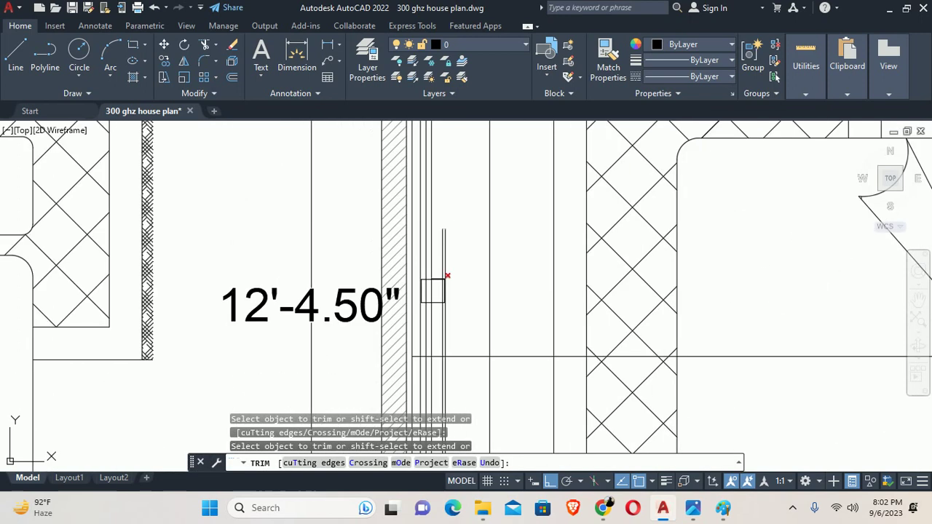
{"action": "middle_click_drag", "start_coordinate": [445, 272], "coordinate": [420, 148]}
{"action": "scroll", "coordinate": [415, 181], "scroll_direction": "up", "scroll_amount": 1}
{"action": "scroll", "coordinate": [408, 276], "scroll_direction": "up", "scroll_amount": 2}
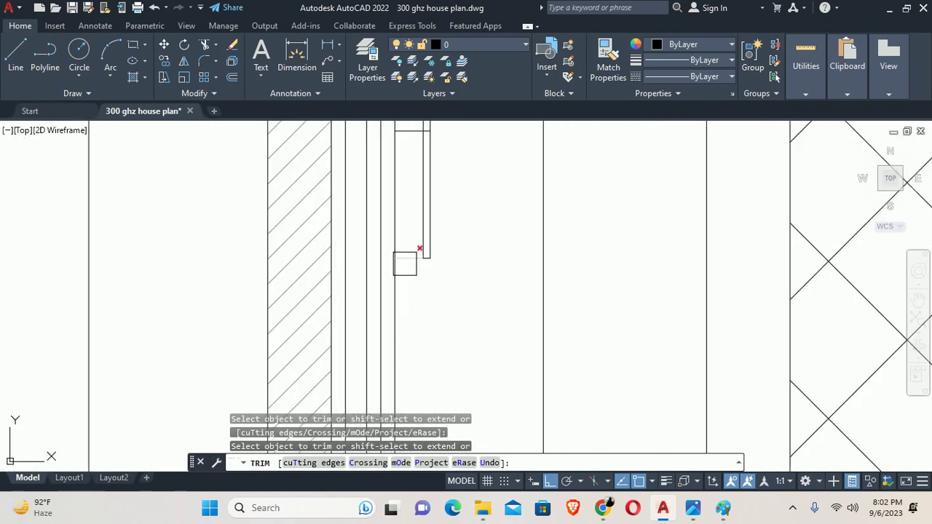
{"action": "middle_click_drag", "start_coordinate": [419, 242], "coordinate": [479, 279]}
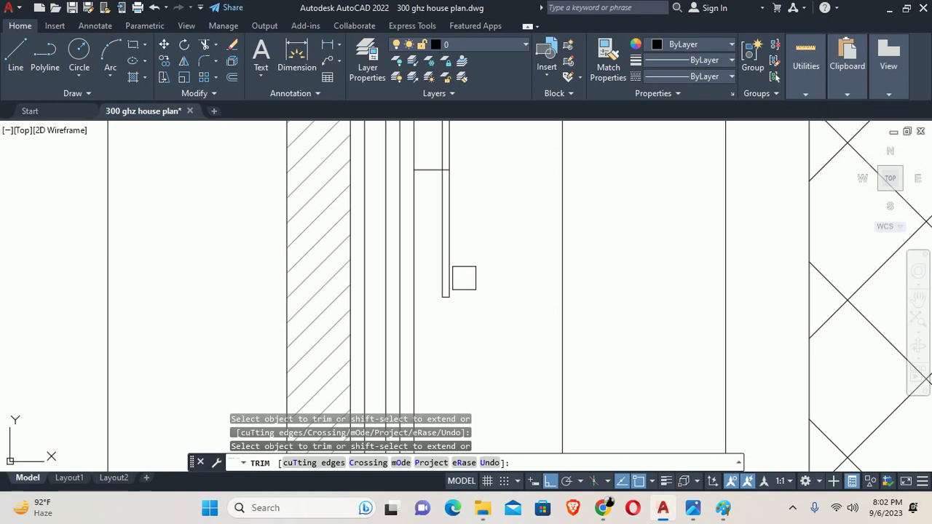
{"action": "key", "text": "Escape"}
{"action": "middle_click_drag", "start_coordinate": [435, 257], "coordinate": [443, 298]}
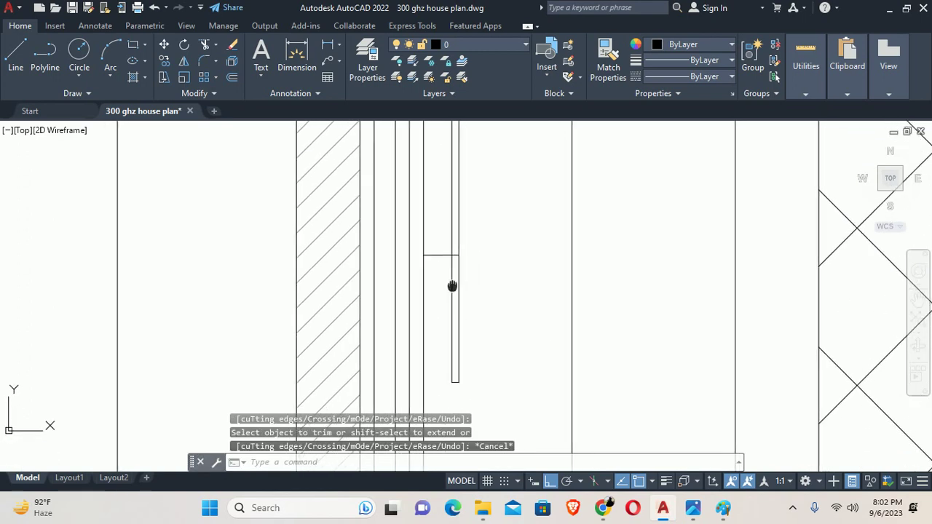
{"action": "type", "text": "1"}
{"action": "key", "text": "Return"}
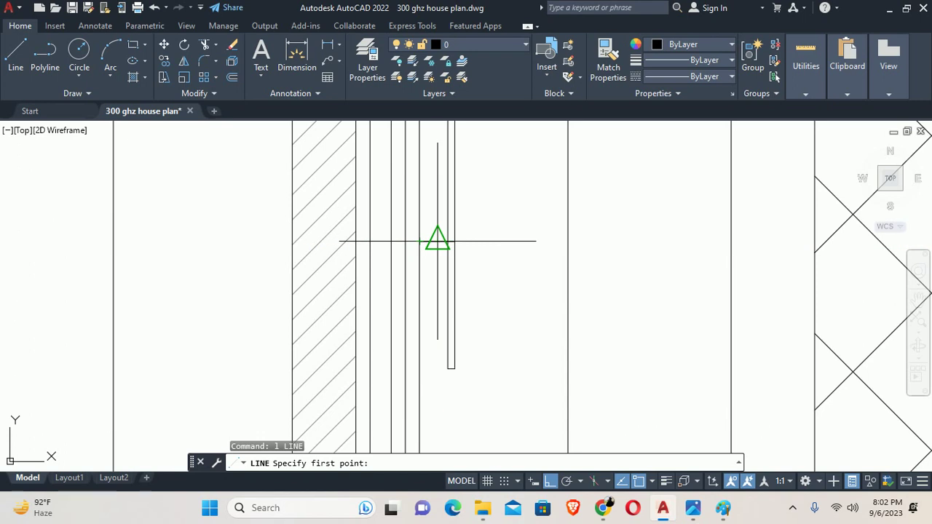
Draw a line down from the panel edge's midpoint and inspect the horizontal line.
{"action": "left_click", "coordinate": [437, 242]}
{"action": "scroll", "coordinate": [449, 375], "scroll_direction": "up", "scroll_amount": 4}
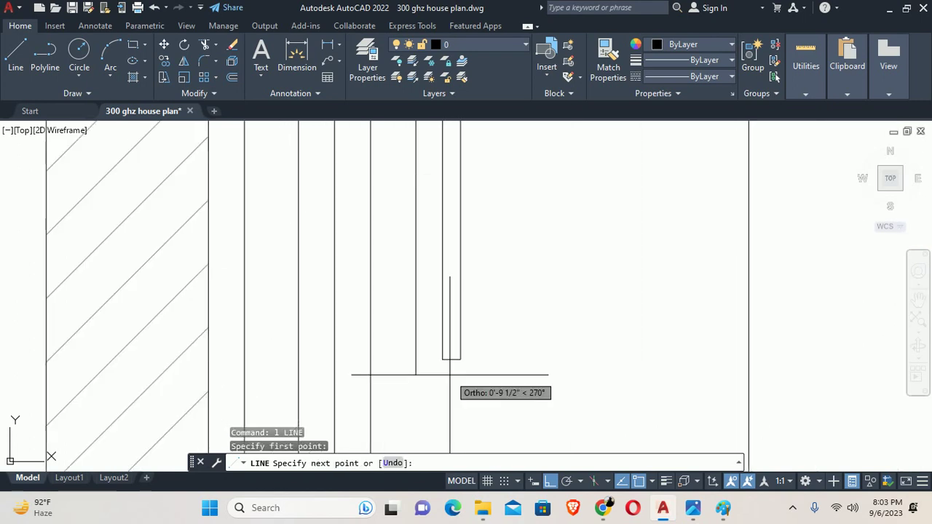
{"action": "left_click", "coordinate": [437, 350]}
{"action": "key", "text": "Escape"}
{"action": "scroll", "coordinate": [429, 346], "scroll_direction": "up", "scroll_amount": 3}
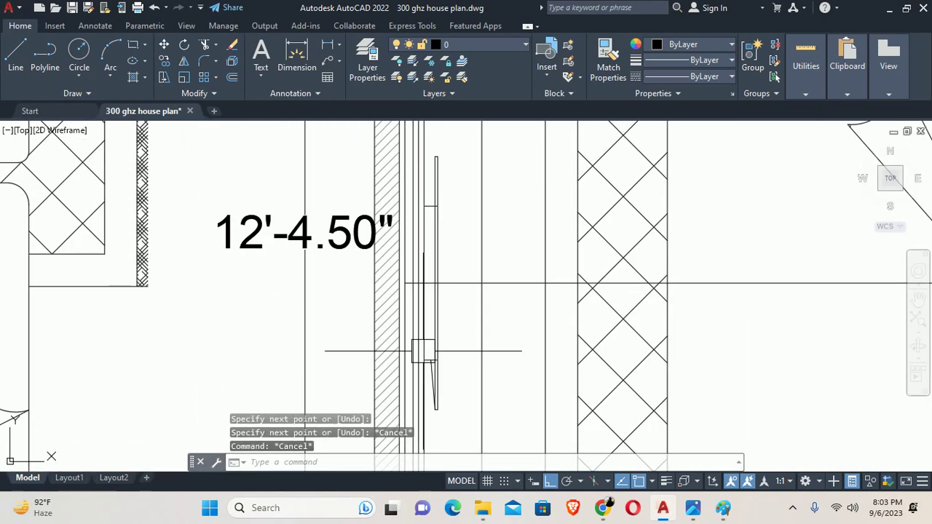
{"action": "scroll", "coordinate": [423, 351], "scroll_direction": "up", "scroll_amount": 2}
{"action": "scroll", "coordinate": [429, 349], "scroll_direction": "up", "scroll_amount": 2}
{"action": "scroll", "coordinate": [427, 364], "scroll_direction": "up", "scroll_amount": 2}
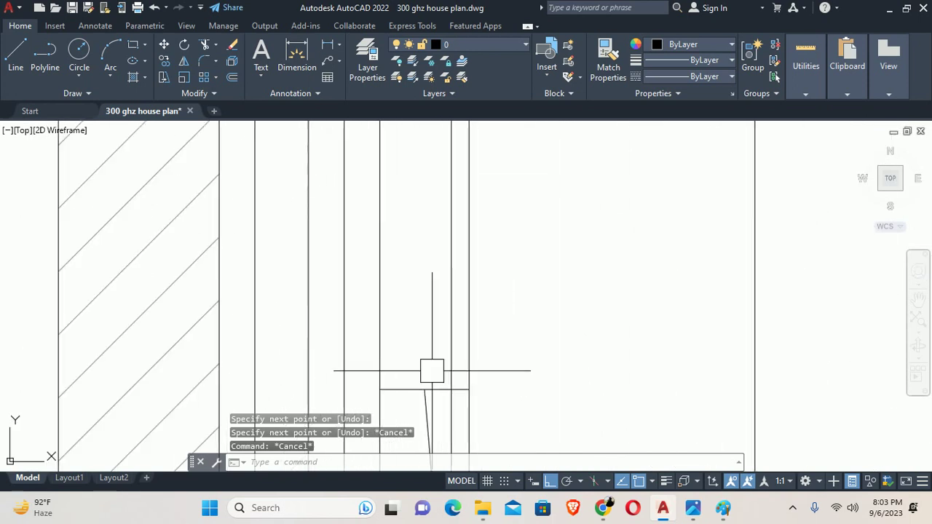
{"action": "left_click", "coordinate": [432, 388]}
{"action": "key", "text": "Escape"}
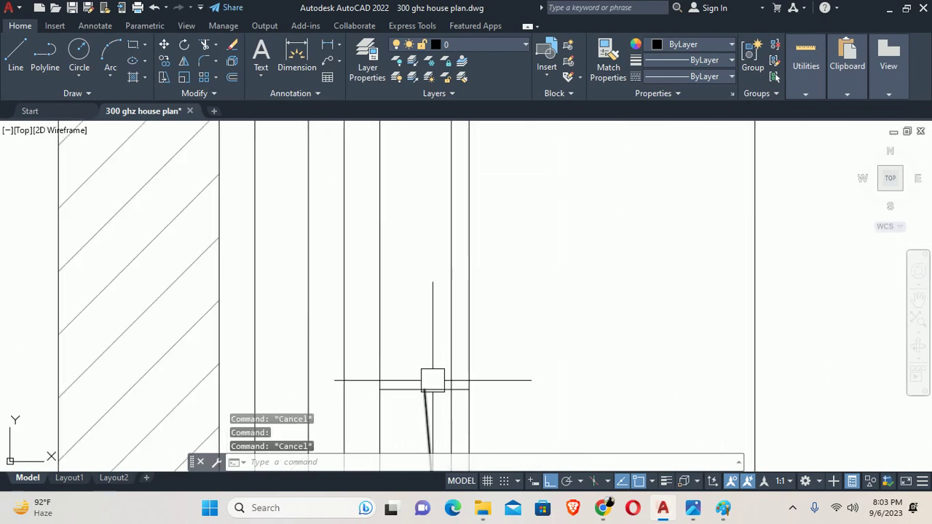
Draw a slanted line from the short edge's midpoint to the upper edge.
{"action": "type", "text": "l"}
{"action": "key", "text": "Return"}
{"action": "middle_click_drag", "start_coordinate": [395, 367], "coordinate": [389, 404]}
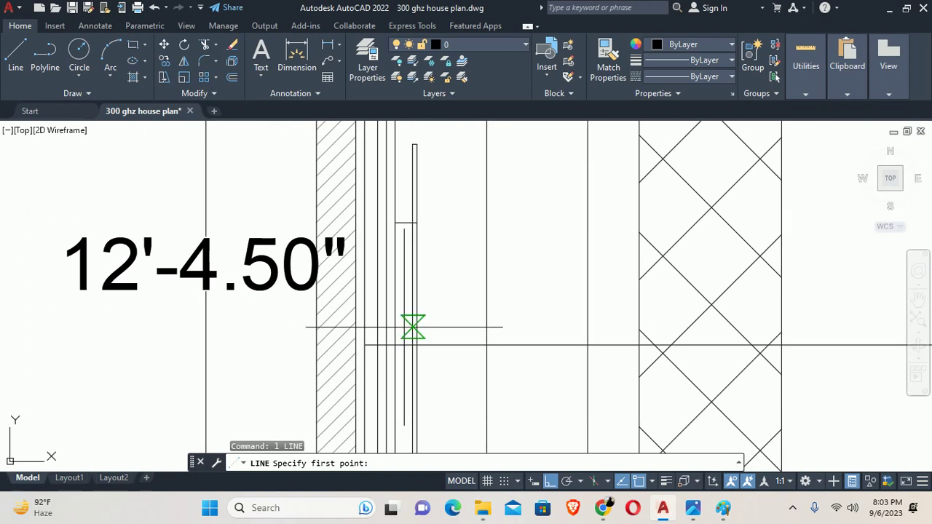
{"action": "left_click", "coordinate": [406, 223]}
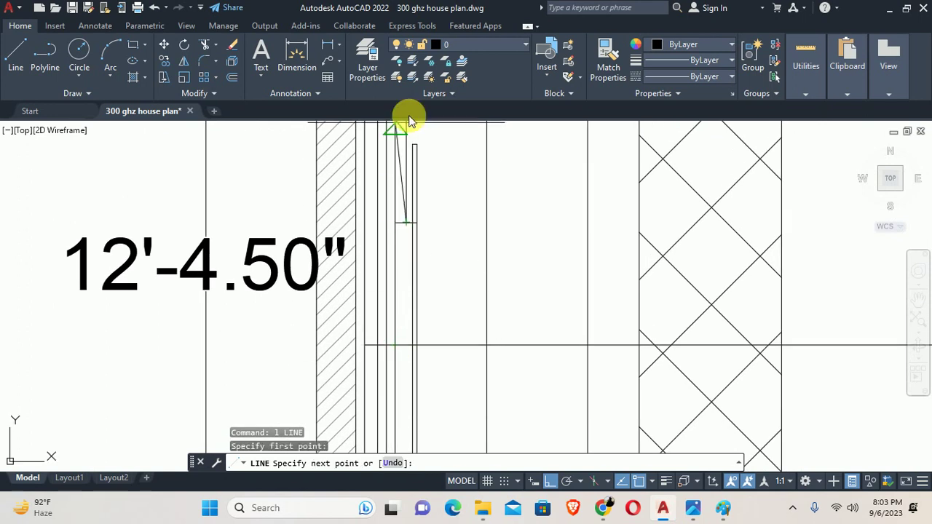
{"action": "scroll", "coordinate": [417, 143], "scroll_direction": "up", "scroll_amount": 5}
{"action": "left_click", "coordinate": [425, 138]}
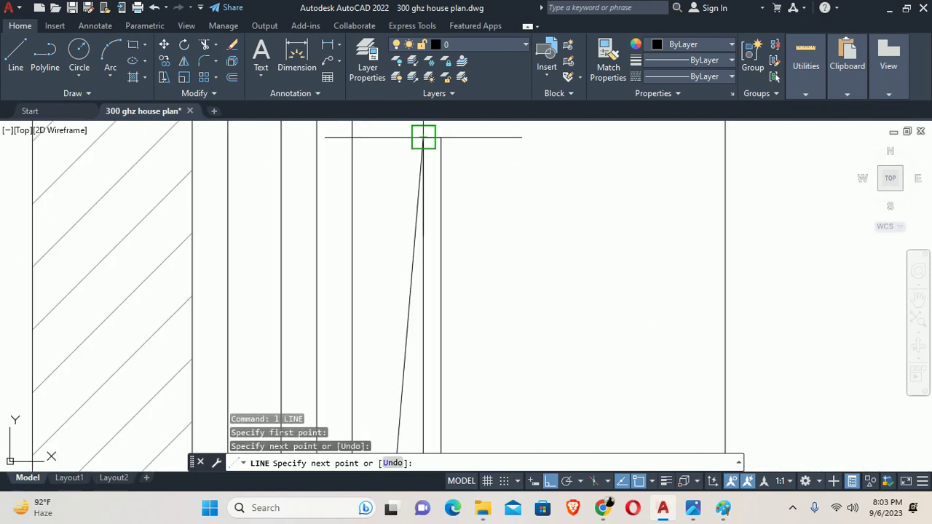
{"action": "scroll", "coordinate": [422, 219], "scroll_direction": "down", "scroll_amount": 9}
{"action": "key", "text": "Escape"}
{"action": "scroll", "coordinate": [410, 262], "scroll_direction": "down", "scroll_amount": 2}
{"action": "key", "text": "Escape"}
{"action": "scroll", "coordinate": [420, 253], "scroll_direction": "up", "scroll_amount": 4}
{"action": "scroll", "coordinate": [397, 248], "scroll_direction": "up", "scroll_amount": 3}
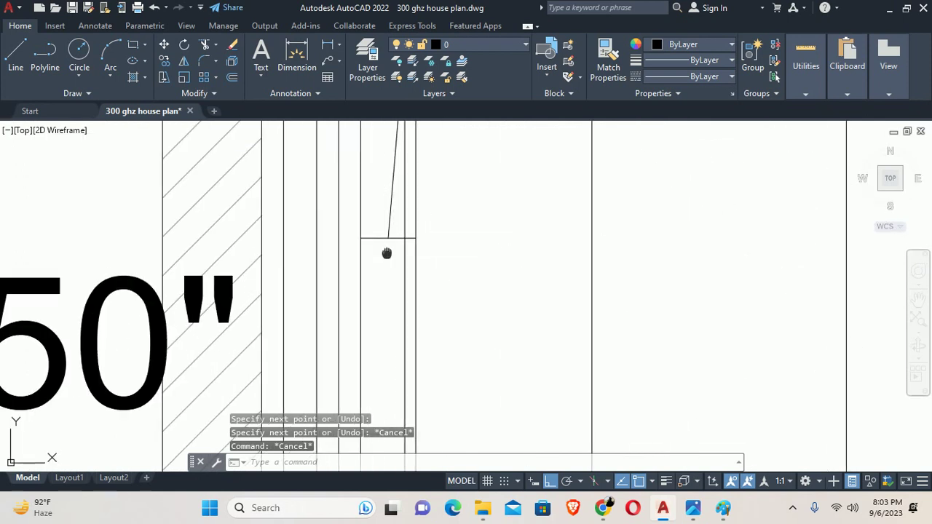
Try trimming the excess line segments, then cancel the trim.
{"action": "type", "text": "trr"}
{"action": "scroll", "coordinate": [389, 227], "scroll_direction": "up", "scroll_amount": 2}
{"action": "key", "text": "Return"}
{"action": "key", "text": "Return"}
{"action": "key", "text": "Escape"}
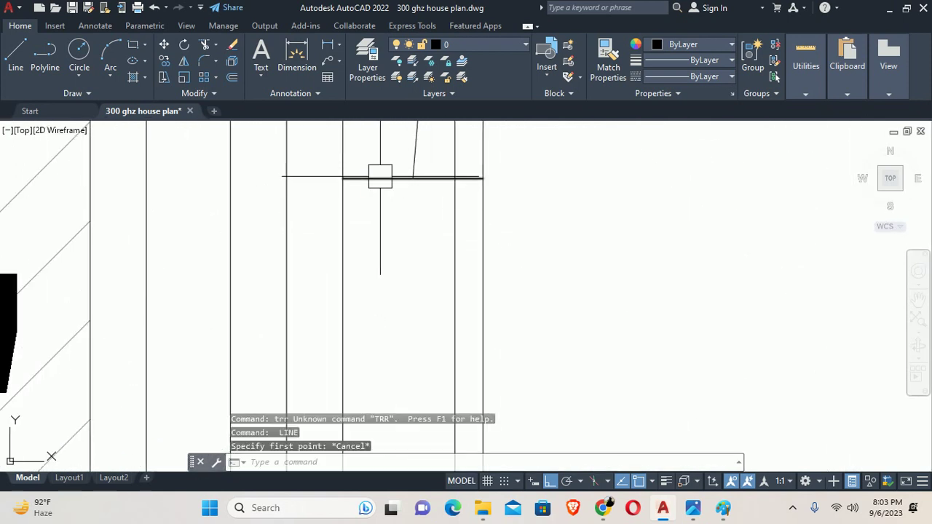
{"action": "key", "text": "Escape"}
{"action": "key", "text": "Return"}
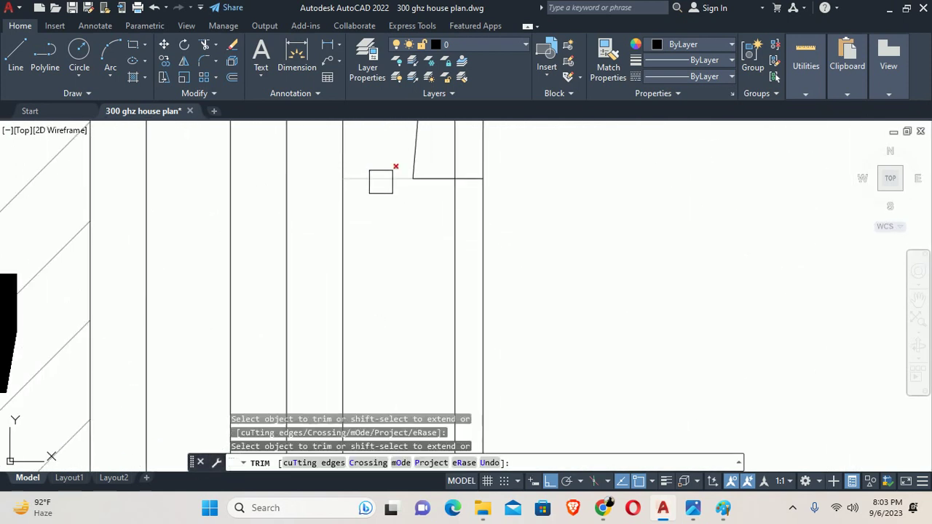
{"action": "scroll", "coordinate": [458, 182], "scroll_direction": "up", "scroll_amount": 2}
{"action": "scroll", "coordinate": [396, 306], "scroll_direction": "down", "scroll_amount": 2}
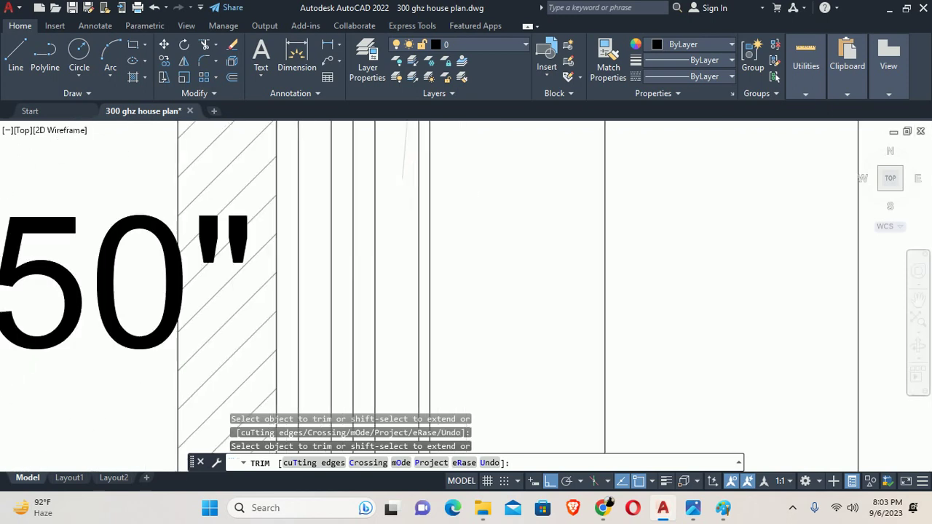
{"action": "scroll", "coordinate": [396, 306], "scroll_direction": "down", "scroll_amount": 1}
{"action": "scroll", "coordinate": [395, 343], "scroll_direction": "up", "scroll_amount": 2}
{"action": "scroll", "coordinate": [428, 365], "scroll_direction": "up", "scroll_amount": 2}
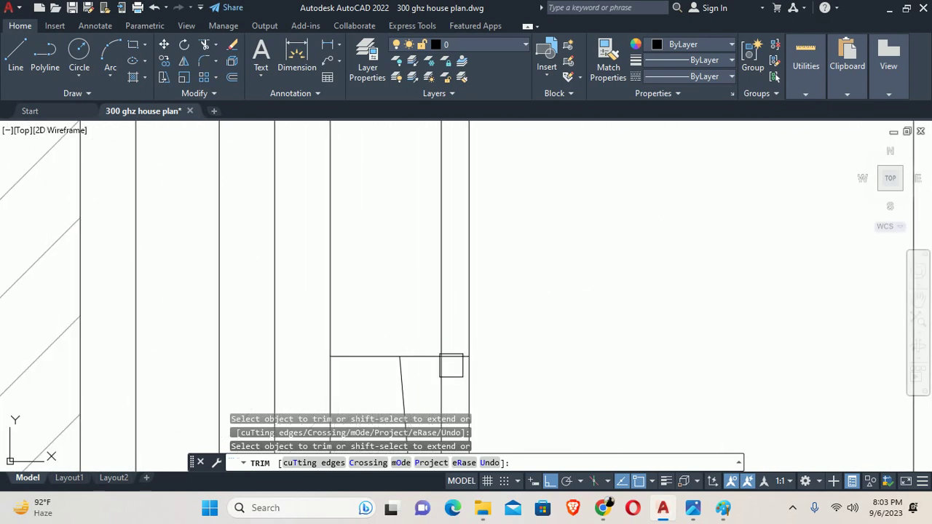
{"action": "key", "text": "Escape"}
{"action": "key", "text": "Escape"}
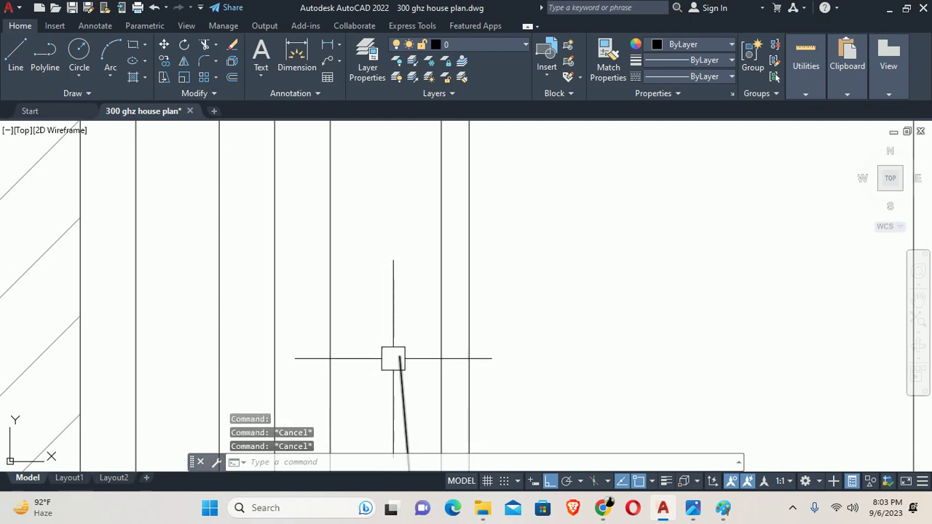
Draw a second angled line from the slanted line's endpoint to complete the taper.
{"action": "type", "text": "l"}
{"action": "key", "text": "Return"}
{"action": "left_click", "coordinate": [399, 357]}
{"action": "scroll", "coordinate": [390, 237], "scroll_direction": "down", "scroll_amount": 3}
{"action": "middle_click_drag", "start_coordinate": [391, 238], "coordinate": [408, 216]}
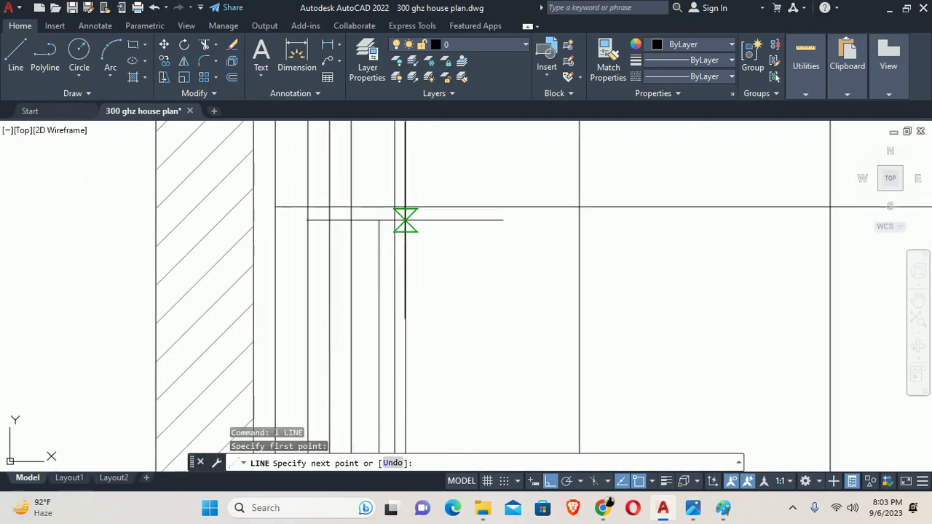
{"action": "scroll", "coordinate": [408, 218], "scroll_direction": "down", "scroll_amount": 2}
{"action": "left_click", "coordinate": [408, 223]}
{"action": "key", "text": "Escape"}
{"action": "key", "text": "Escape"}
{"action": "scroll", "coordinate": [408, 223], "scroll_direction": "down", "scroll_amount": 2}
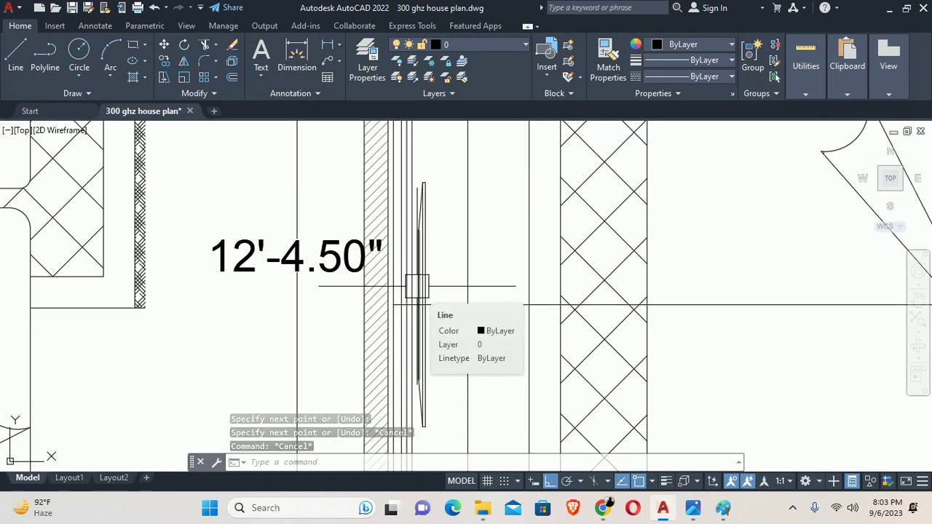
{"action": "key", "text": "Escape"}
Delete the long horizontal line, then undo to restore it.
{"action": "scroll", "coordinate": [423, 291], "scroll_direction": "up", "scroll_amount": 2}
{"action": "left_click", "coordinate": [448, 304]}
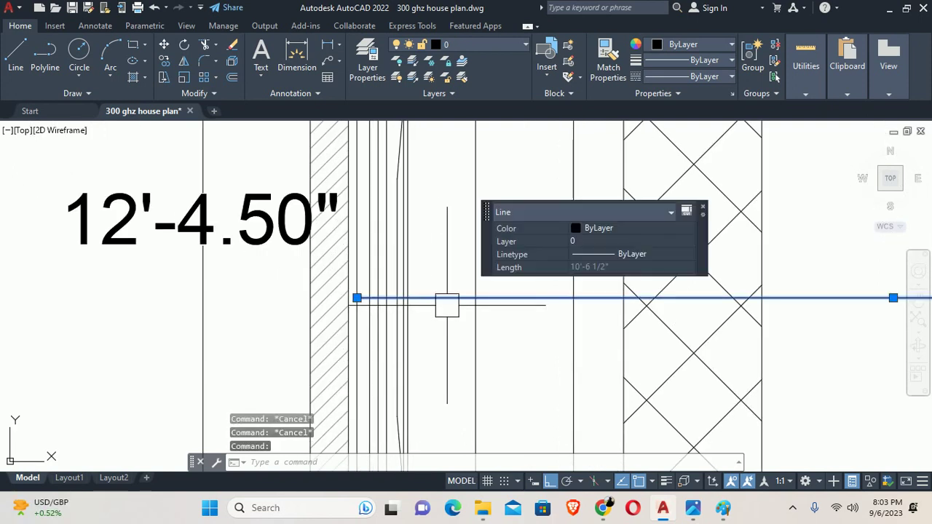
{"action": "key", "text": "Delete"}
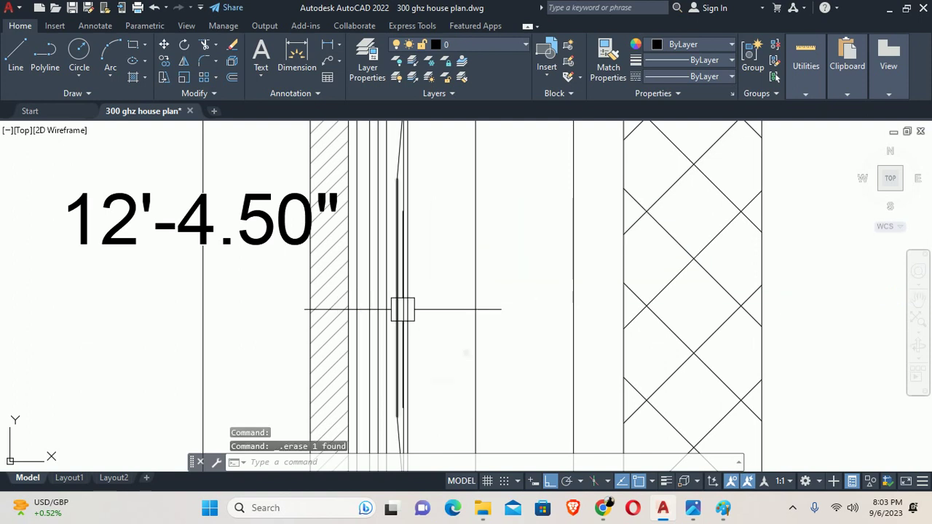
{"action": "key", "text": "ctrl+z"}
{"action": "scroll", "coordinate": [427, 211], "scroll_direction": "down", "scroll_amount": 1}
{"action": "scroll", "coordinate": [414, 230], "scroll_direction": "up", "scroll_amount": 2}
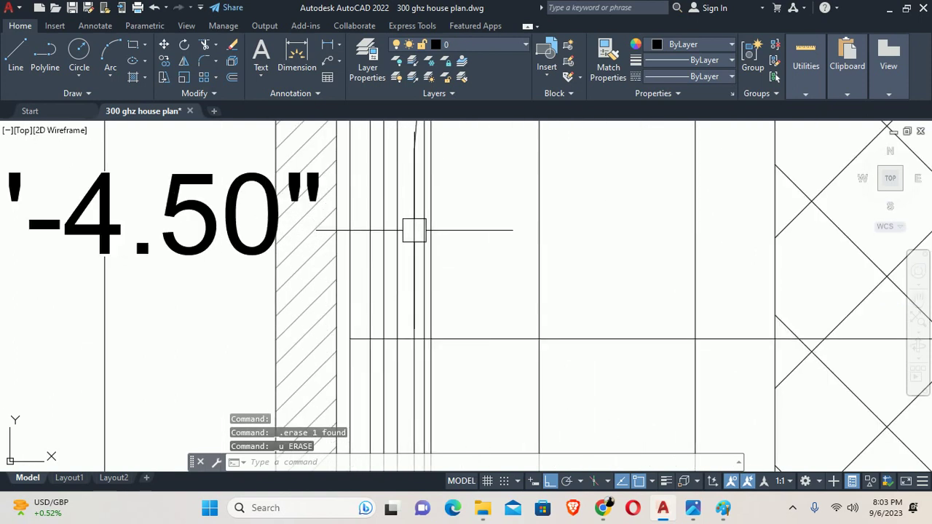
{"action": "middle_click_drag", "start_coordinate": [414, 231], "coordinate": [419, 267]}
Try offsetting a TV unit line at distance 1, then cancel it.
{"action": "type", "text": "o"}
{"action": "key", "text": "Return"}
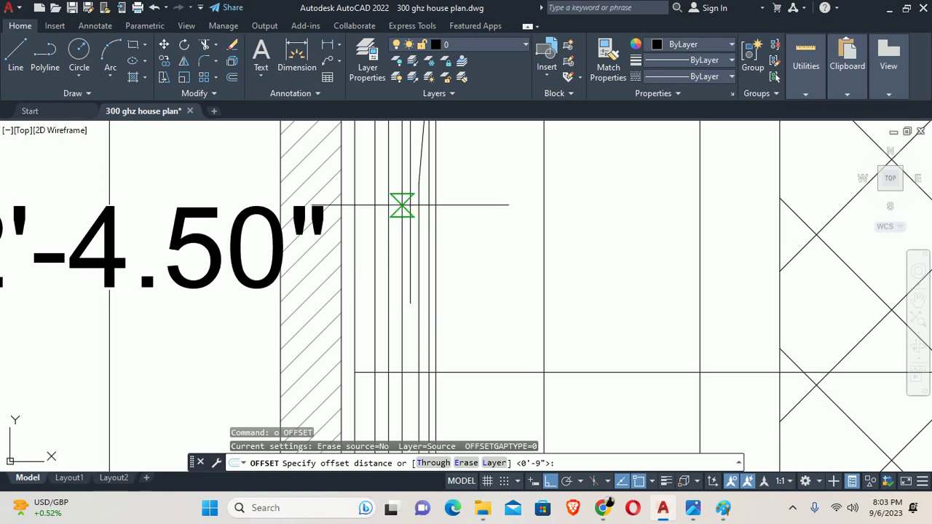
{"action": "key", "text": "Return"}
{"action": "scroll", "coordinate": [419, 207], "scroll_direction": "up", "scroll_amount": 4}
{"action": "left_click", "coordinate": [429, 208]}
{"action": "key", "text": "Escape"}
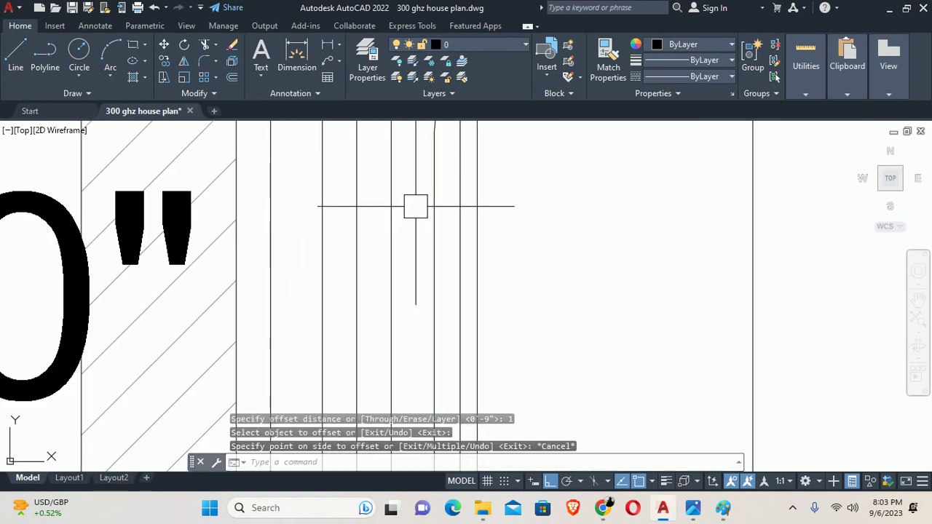
Offset the TV unit line by 0.5 toward the inner side.
{"action": "key", "text": "Return"}
{"action": "key", "text": "Return"}
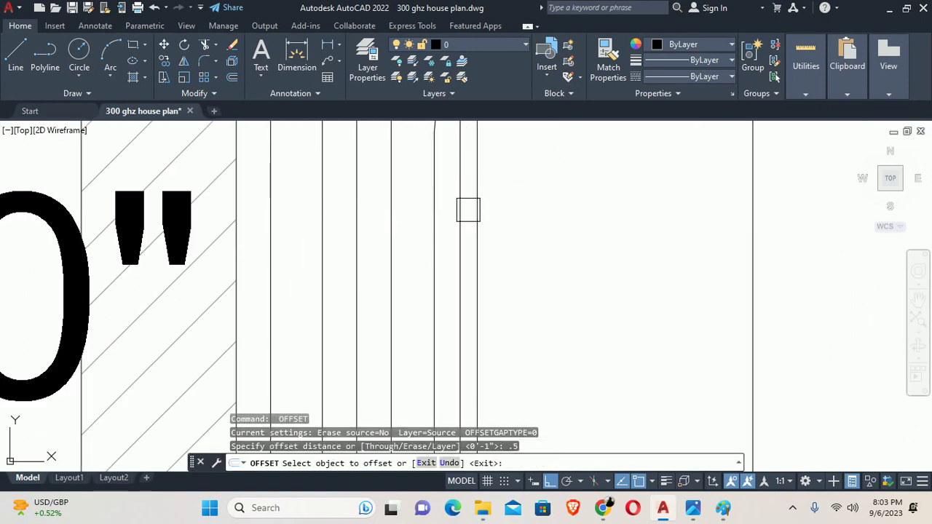
{"action": "left_click", "coordinate": [434, 218]}
{"action": "left_click", "coordinate": [410, 231]}
Start a line at the TV unit edge, then cancel it.
{"action": "key", "text": "Return"}
{"action": "key", "text": "Escape"}
{"action": "key", "text": "Escape"}
{"action": "scroll", "coordinate": [429, 229], "scroll_direction": "down", "scroll_amount": 2}
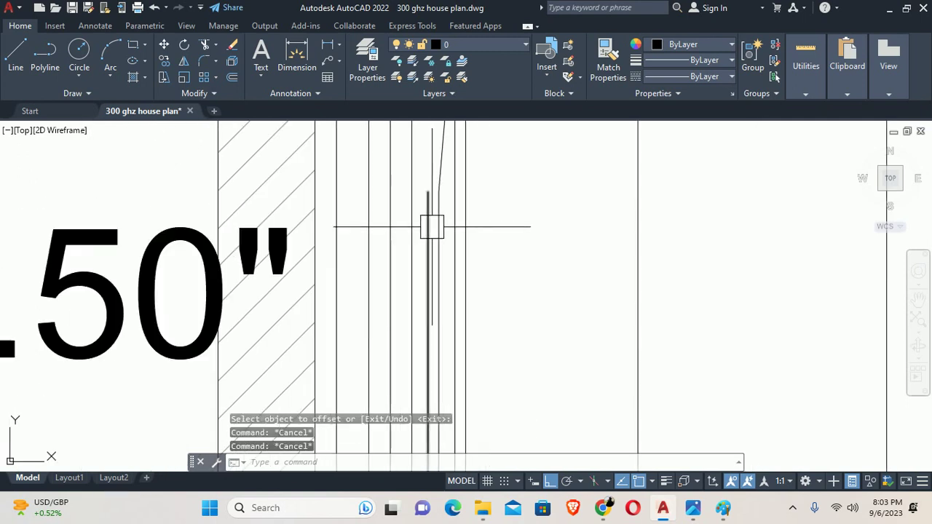
{"action": "type", "text": "l"}
Undo the last change, retry the line, then cancel and undo again with Ctrl+Z.
{"action": "key", "text": "Return"}
{"action": "left_click", "coordinate": [430, 196]}
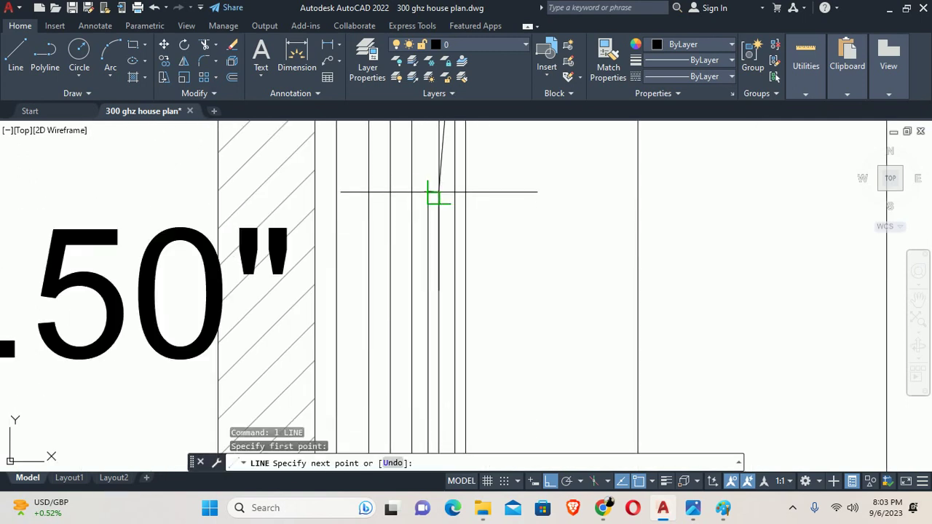
{"action": "key", "text": "Escape"}
{"action": "scroll", "coordinate": [448, 253], "scroll_direction": "down", "scroll_amount": 2}
{"action": "key", "text": "Escape"}
{"action": "scroll", "coordinate": [448, 253], "scroll_direction": "down", "scroll_amount": 3}
{"action": "scroll", "coordinate": [437, 248], "scroll_direction": "up", "scroll_amount": 5}
{"action": "type", "text": "u"}
{"action": "key", "text": "Return"}
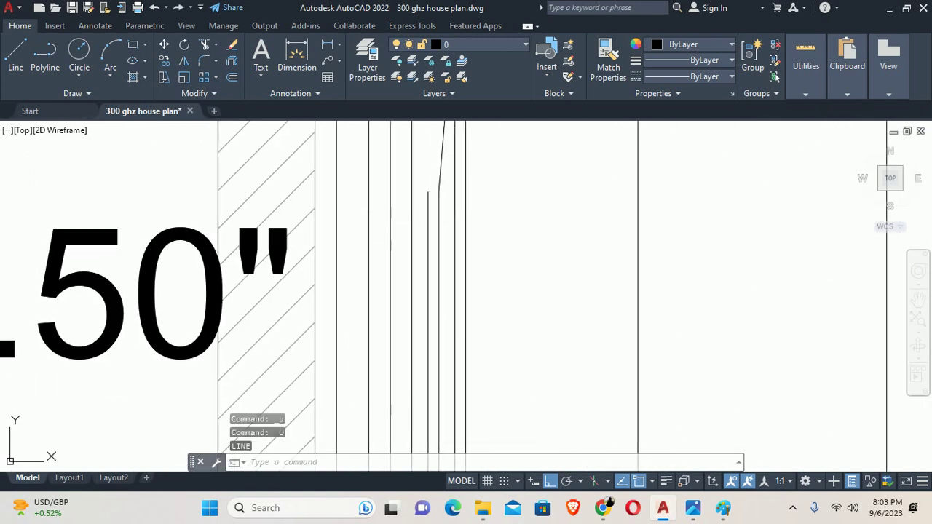
{"action": "type", "text": "l"}
{"action": "key", "text": "Return"}
{"action": "scroll", "coordinate": [429, 194], "scroll_direction": "up", "scroll_amount": 2}
{"action": "left_click", "coordinate": [428, 192]}
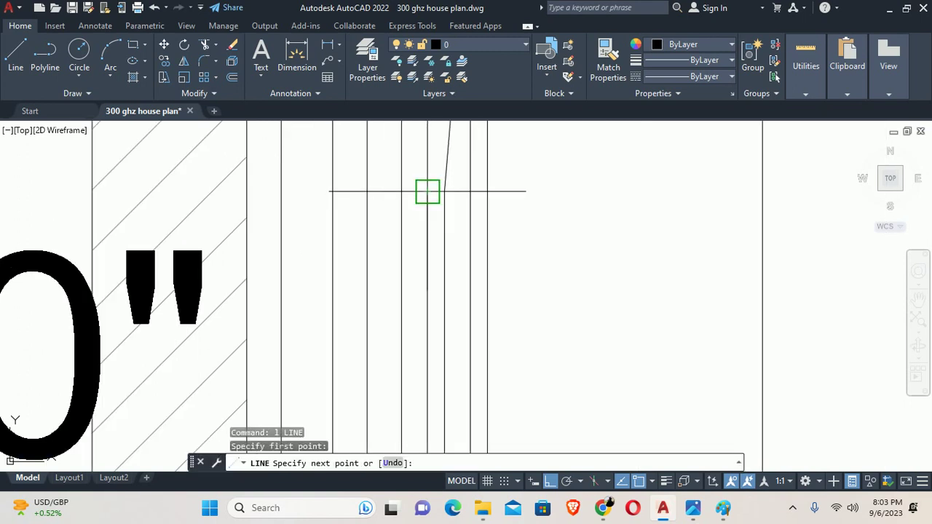
{"action": "key", "text": "Escape"}
{"action": "scroll", "coordinate": [435, 194], "scroll_direction": "down", "scroll_amount": 2}
{"action": "scroll", "coordinate": [437, 191], "scroll_direction": "up", "scroll_amount": 3}
{"action": "scroll", "coordinate": [440, 186], "scroll_direction": "down", "scroll_amount": 2}
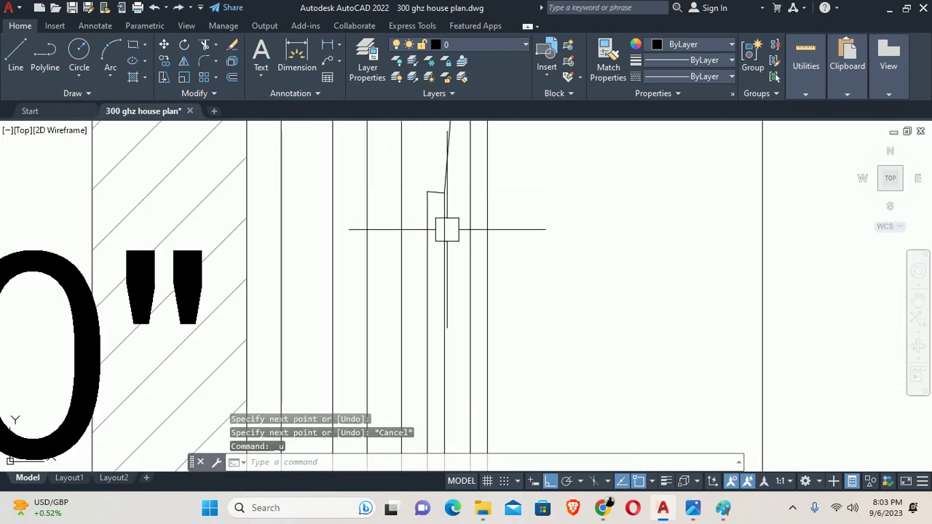
{"action": "key", "text": "ctrl+z"}
{"action": "key", "text": "ctrl+z"}
{"action": "scroll", "coordinate": [435, 183], "scroll_direction": "down", "scroll_amount": 2}
{"action": "scroll", "coordinate": [429, 191], "scroll_direction": "up", "scroll_amount": 4}
{"action": "type", "text": "1"}
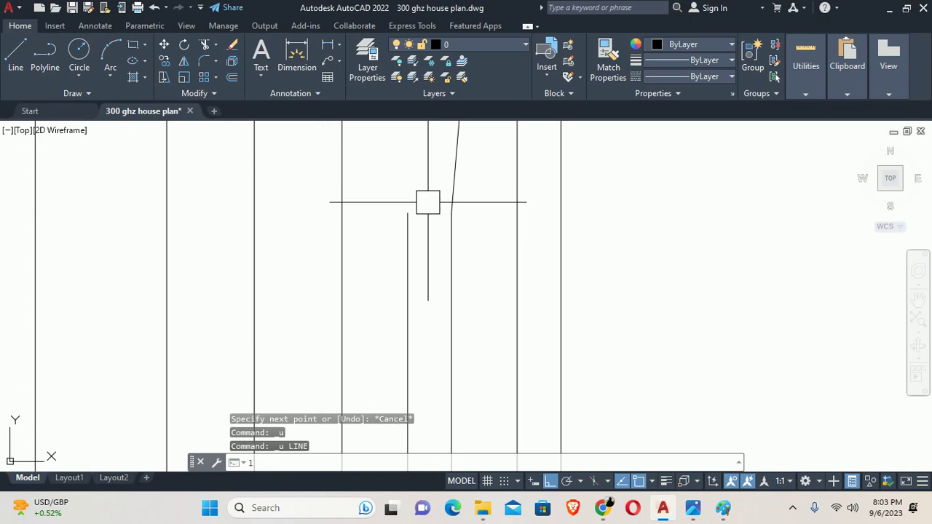
Draw a short cross line capping the TV unit's slanted edge.
{"action": "key", "text": "Return"}
{"action": "left_click", "coordinate": [407, 213]}
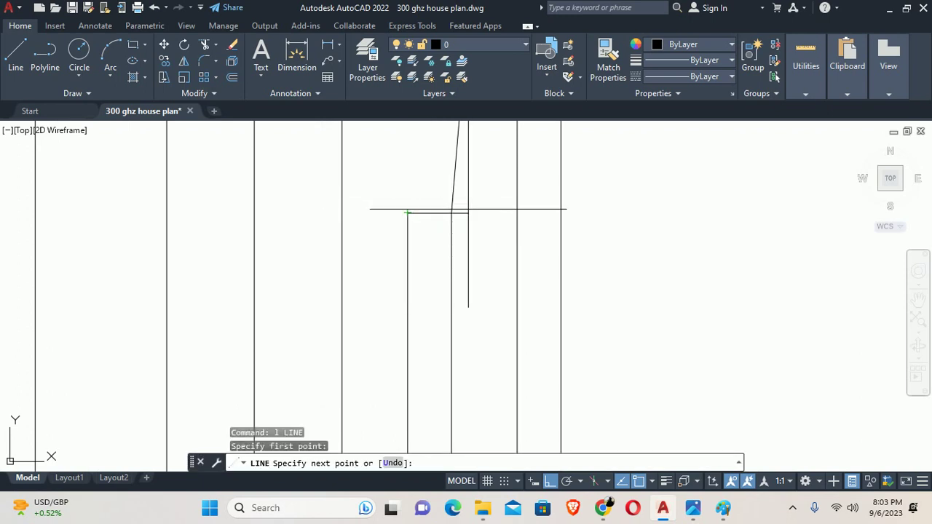
{"action": "key", "text": "Escape"}
{"action": "scroll", "coordinate": [456, 219], "scroll_direction": "down", "scroll_amount": 3}
{"action": "key", "text": "Escape"}
{"action": "scroll", "coordinate": [442, 230], "scroll_direction": "up", "scroll_amount": 2}
{"action": "scroll", "coordinate": [441, 231], "scroll_direction": "up", "scroll_amount": 2}
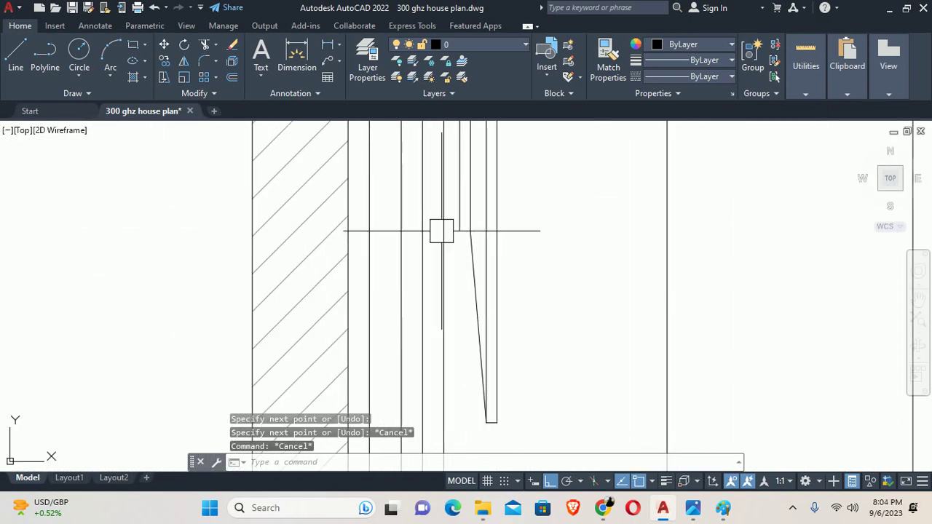
{"action": "key", "text": "Return"}
{"action": "left_click", "coordinate": [458, 231]}
{"action": "scroll", "coordinate": [466, 233], "scroll_direction": "up", "scroll_amount": 2}
{"action": "left_click", "coordinate": [474, 235]}
{"action": "key", "text": "Escape"}
{"action": "key", "text": "Escape"}
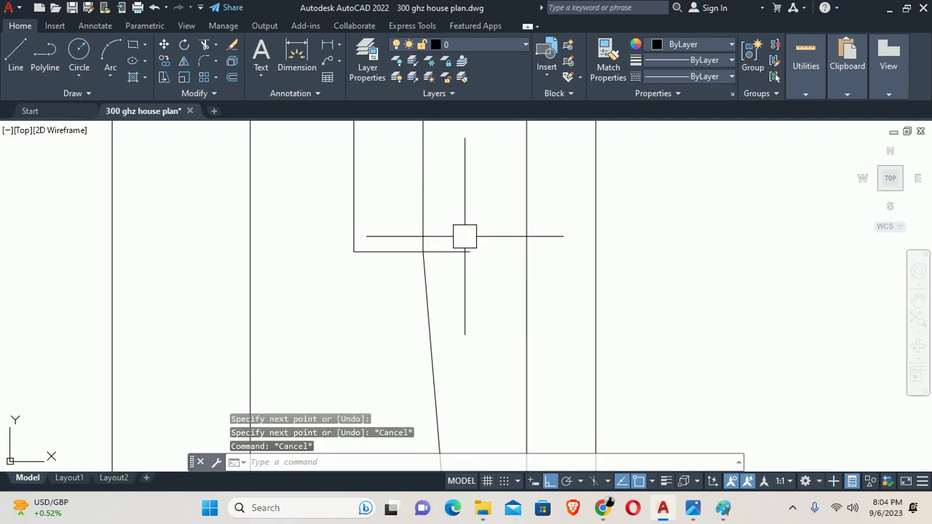
Trim the overhanging TV lines into a tapered profile and end the trim.
{"action": "type", "text": "tr"}
{"action": "key", "text": "Return"}
{"action": "scroll", "coordinate": [463, 236], "scroll_direction": "down", "scroll_amount": 1}
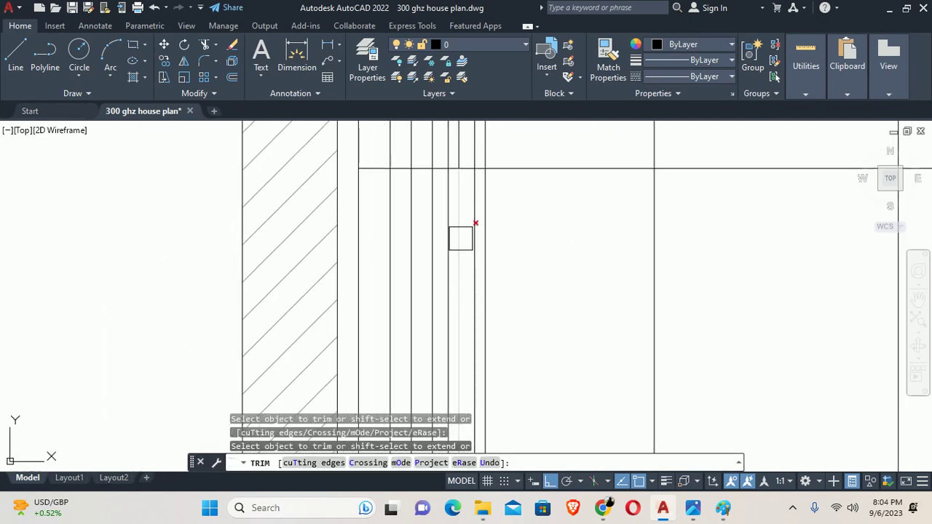
{"action": "scroll", "coordinate": [461, 238], "scroll_direction": "up", "scroll_amount": 2}
{"action": "scroll", "coordinate": [462, 233], "scroll_direction": "up", "scroll_amount": 1}
{"action": "scroll", "coordinate": [470, 240], "scroll_direction": "up", "scroll_amount": 1}
{"action": "scroll", "coordinate": [477, 242], "scroll_direction": "up", "scroll_amount": 1}
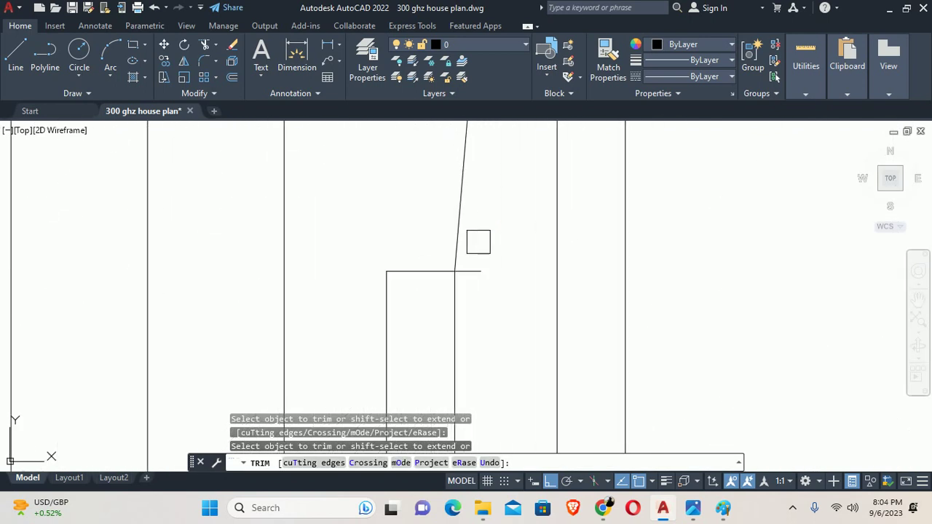
{"action": "key", "text": "Escape"}
{"action": "scroll", "coordinate": [475, 260], "scroll_direction": "down", "scroll_amount": 2}
{"action": "scroll", "coordinate": [468, 275], "scroll_direction": "down", "scroll_amount": 1}
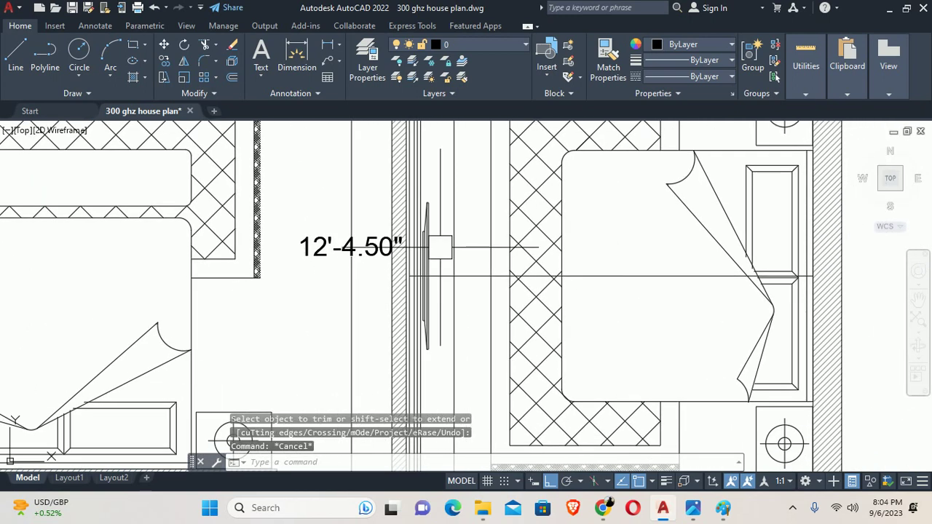
{"action": "type", "text": "b"}
Name a new block 'tv 50 inches' and window-select the seven TV objects.
{"action": "key", "text": "Return"}
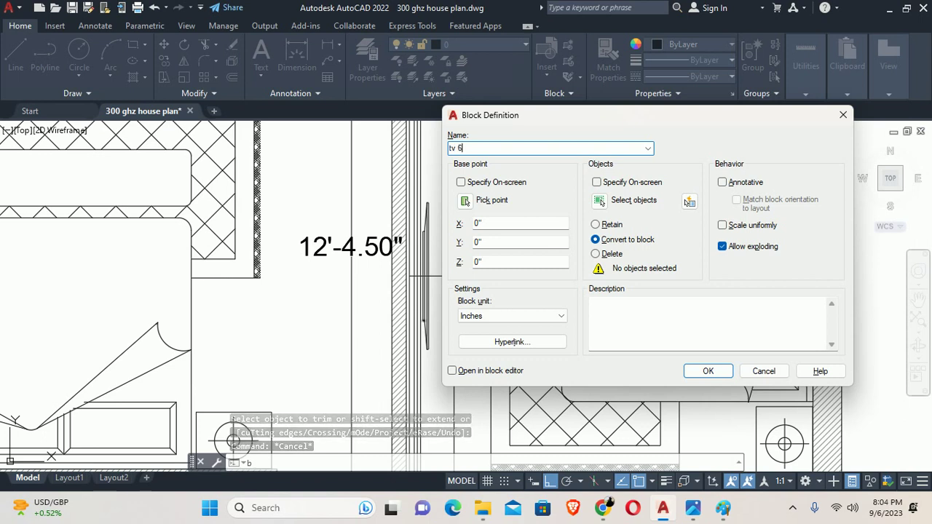
{"action": "type", "text": "50\""}
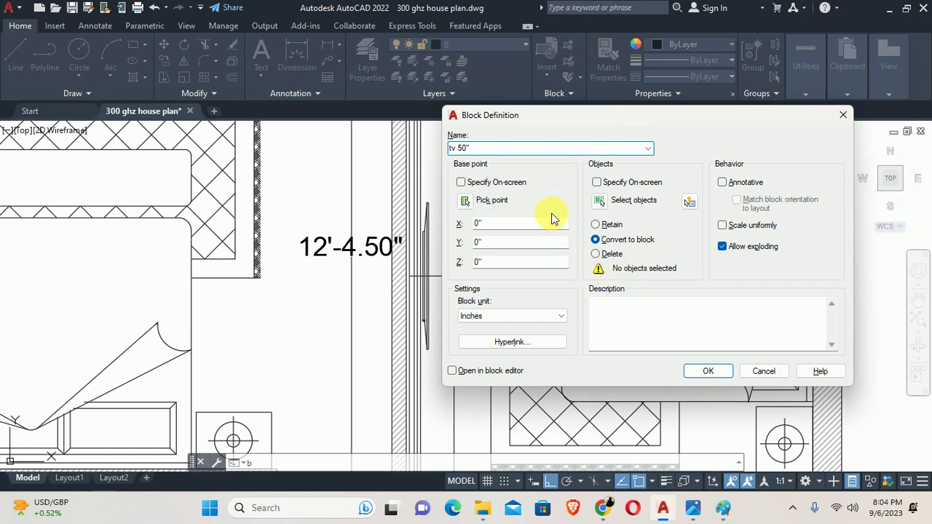
{"action": "left_click", "coordinate": [597, 200]}
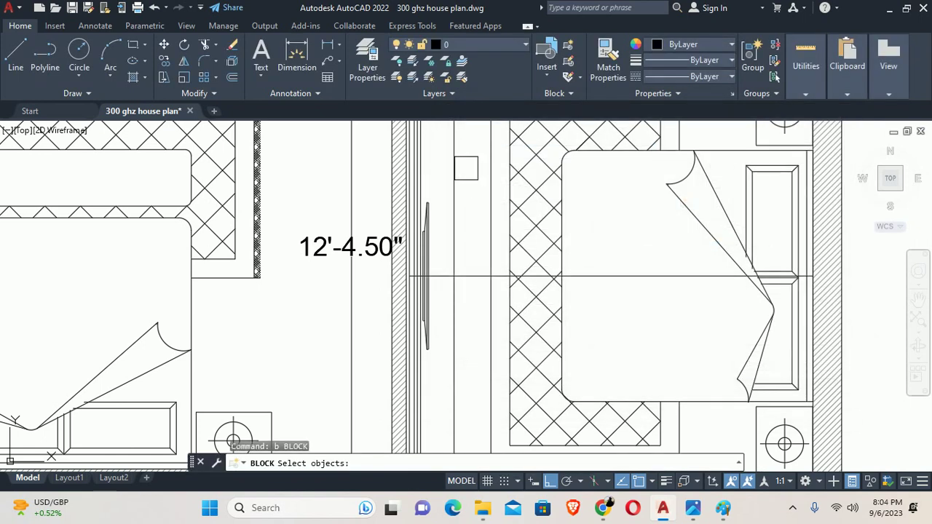
{"action": "scroll", "coordinate": [412, 222], "scroll_direction": "up", "scroll_amount": 4}
{"action": "scroll", "coordinate": [435, 149], "scroll_direction": "up", "scroll_amount": 3}
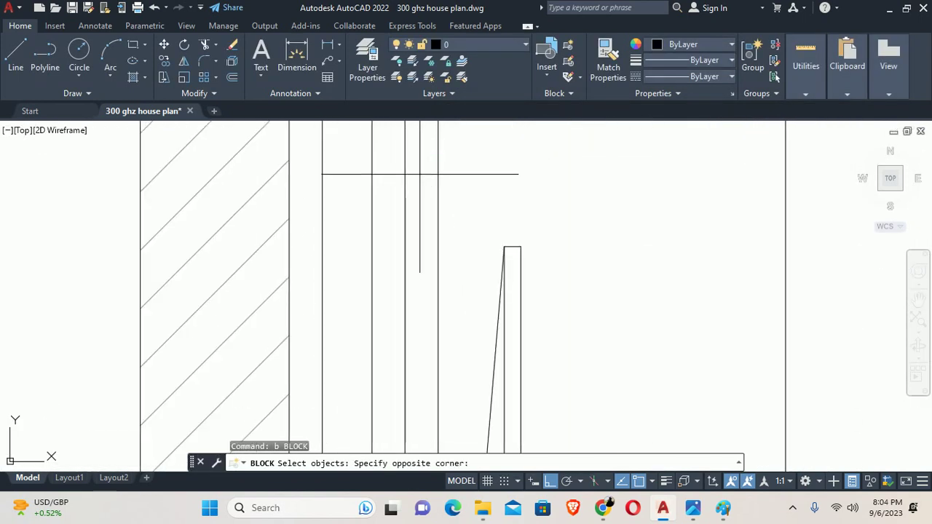
{"action": "scroll", "coordinate": [461, 184], "scroll_direction": "down", "scroll_amount": 3}
{"action": "middle_click_drag", "start_coordinate": [555, 314], "coordinate": [437, 141]}
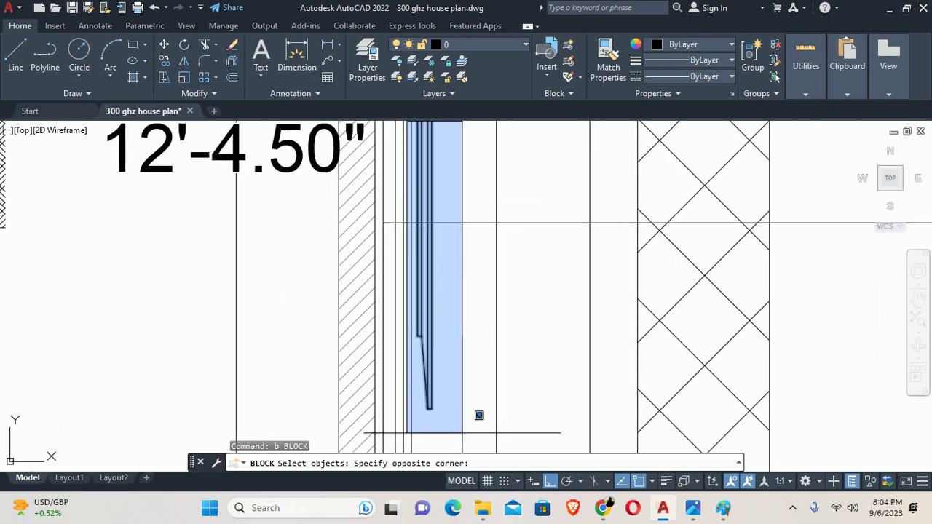
{"action": "left_click", "coordinate": [478, 415]}
{"action": "right_click", "coordinate": [432, 244]}
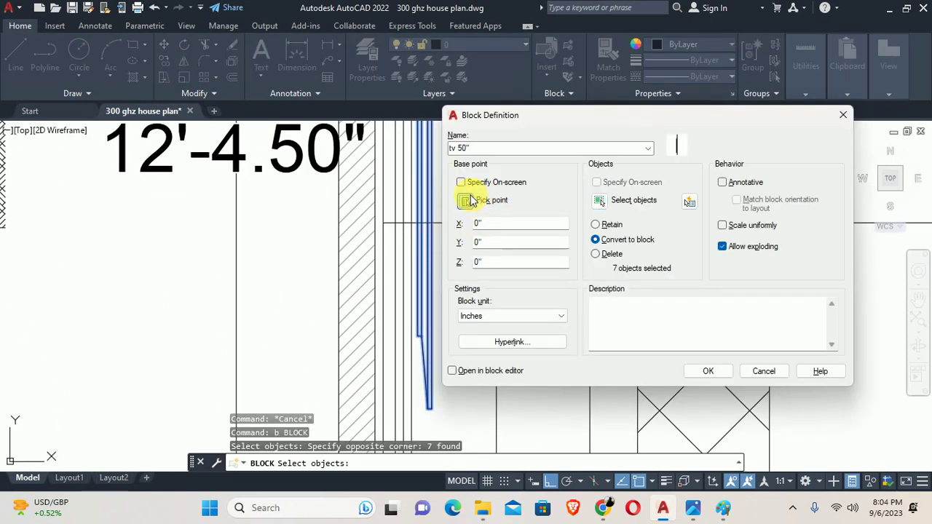
Set the block's base point at the TV midpoint and create it, dismissing the character warning.
{"action": "left_click", "coordinate": [472, 201]}
{"action": "scroll", "coordinate": [408, 218], "scroll_direction": "up", "scroll_amount": 2}
{"action": "scroll", "coordinate": [419, 226], "scroll_direction": "up", "scroll_amount": 2}
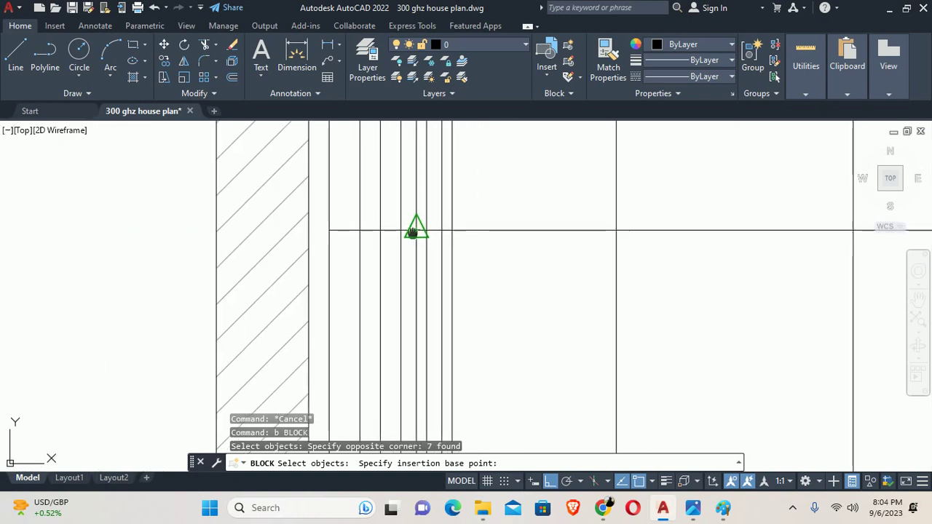
{"action": "middle_click_drag", "start_coordinate": [416, 231], "coordinate": [441, 347]}
{"action": "left_click", "coordinate": [441, 347]}
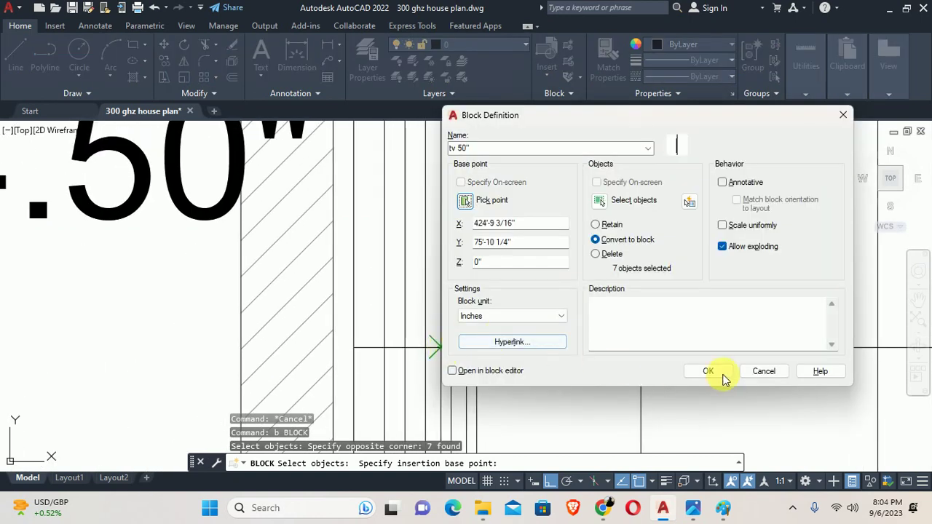
{"action": "left_click", "coordinate": [709, 372]}
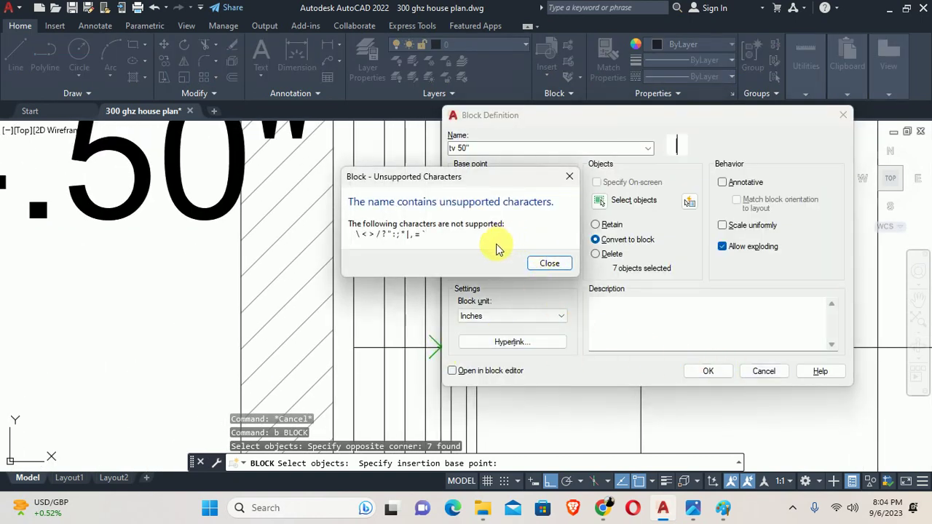
{"action": "left_click", "coordinate": [551, 264]}
{"action": "type", "text": "inches"}
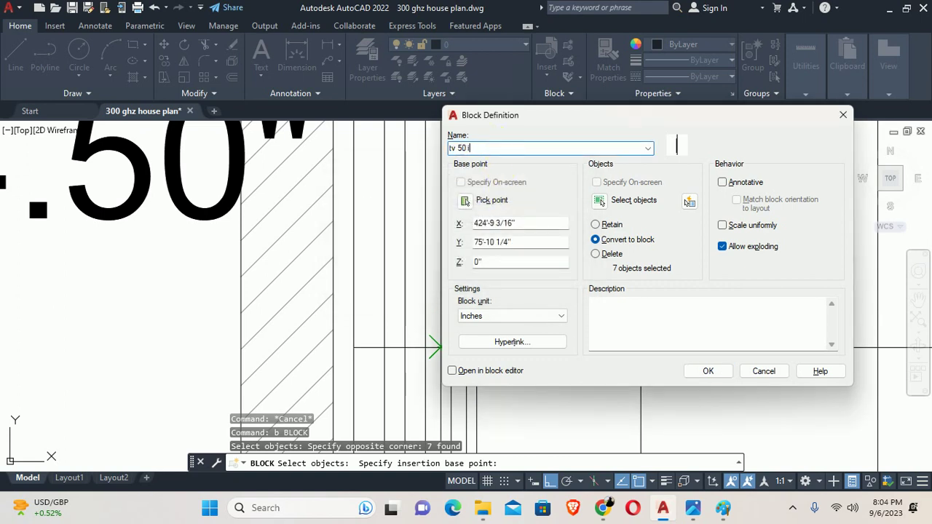
{"action": "left_click", "coordinate": [696, 374]}
{"action": "scroll", "coordinate": [429, 264], "scroll_direction": "down", "scroll_amount": 2}
{"action": "left_click", "coordinate": [443, 257]}
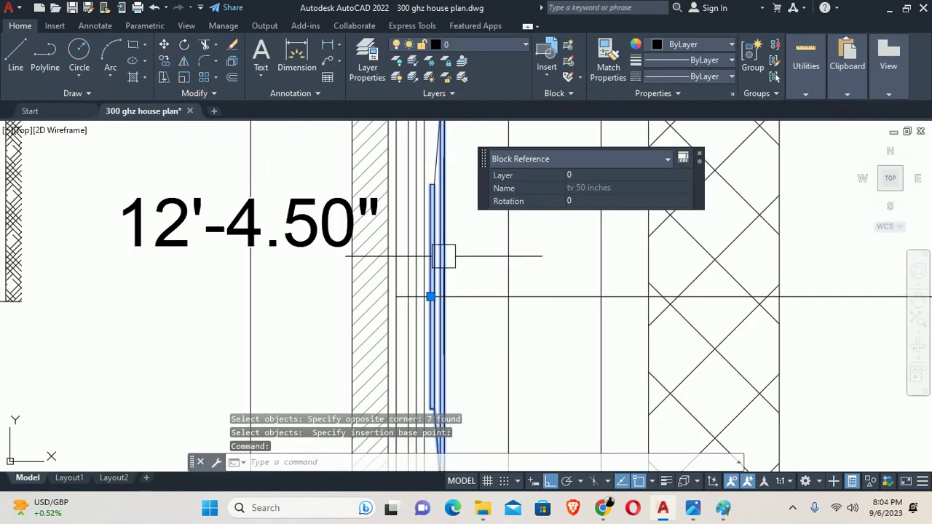
{"action": "scroll", "coordinate": [442, 257], "scroll_direction": "down", "scroll_amount": 2}
{"action": "scroll", "coordinate": [442, 257], "scroll_direction": "down", "scroll_amount": 4}
{"action": "middle_click_drag", "start_coordinate": [442, 269], "coordinate": [441, 318]}
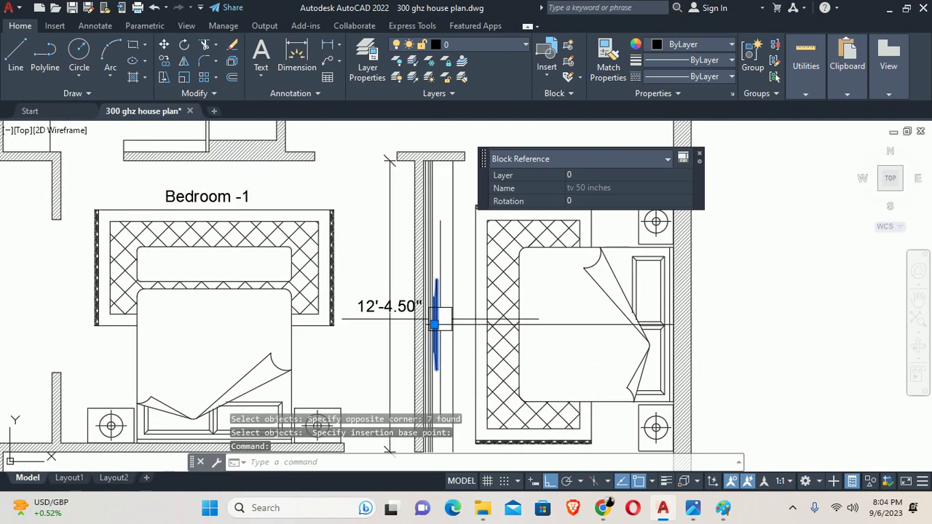
{"action": "key", "text": "Escape"}
{"action": "key", "text": "Escape"}
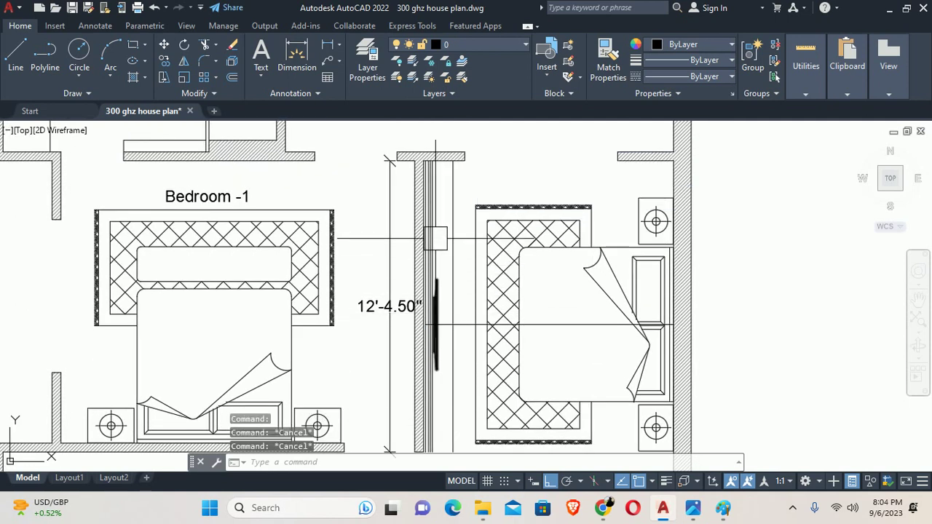
{"action": "key", "text": "Escape"}
{"action": "type", "text": "li"}
{"action": "key", "text": "Return"}
{"action": "scroll", "coordinate": [448, 275], "scroll_direction": "up", "scroll_amount": 2}
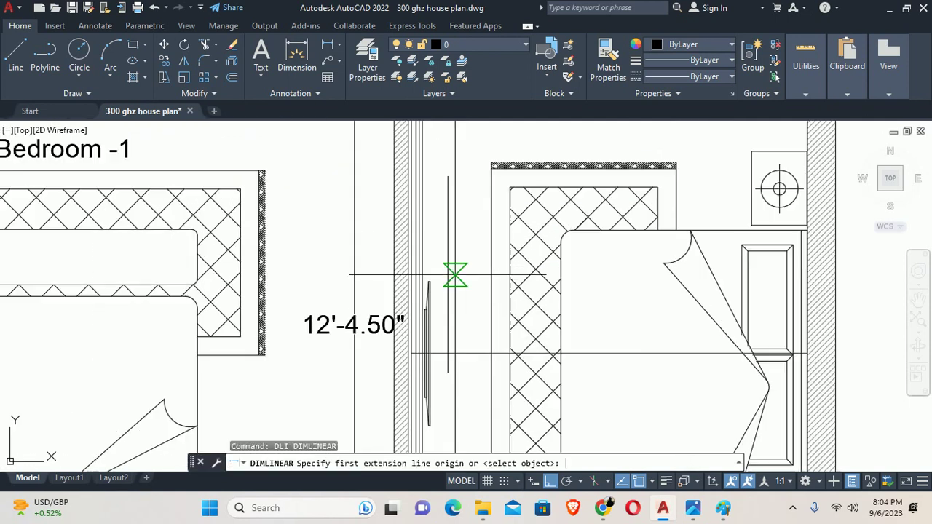
{"action": "scroll", "coordinate": [444, 276], "scroll_direction": "up", "scroll_amount": 2}
{"action": "left_click", "coordinate": [412, 182]}
{"action": "middle_click_drag", "start_coordinate": [419, 183], "coordinate": [439, 385]}
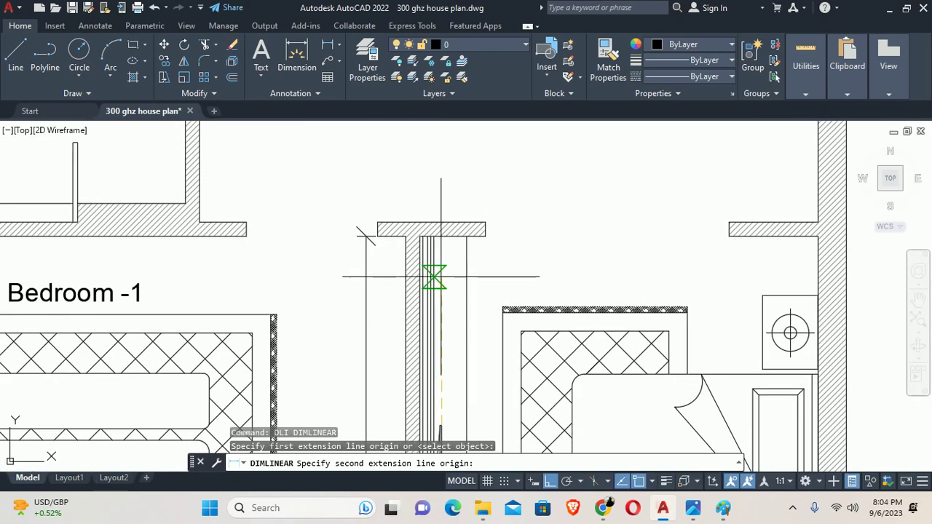
{"action": "left_click", "coordinate": [457, 236]}
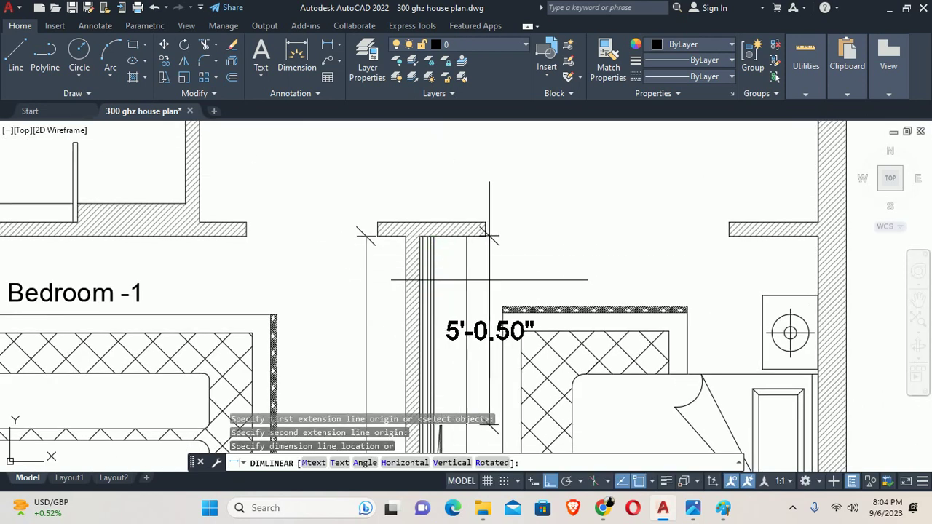
{"action": "key", "text": "Escape"}
{"action": "key", "text": "Escape"}
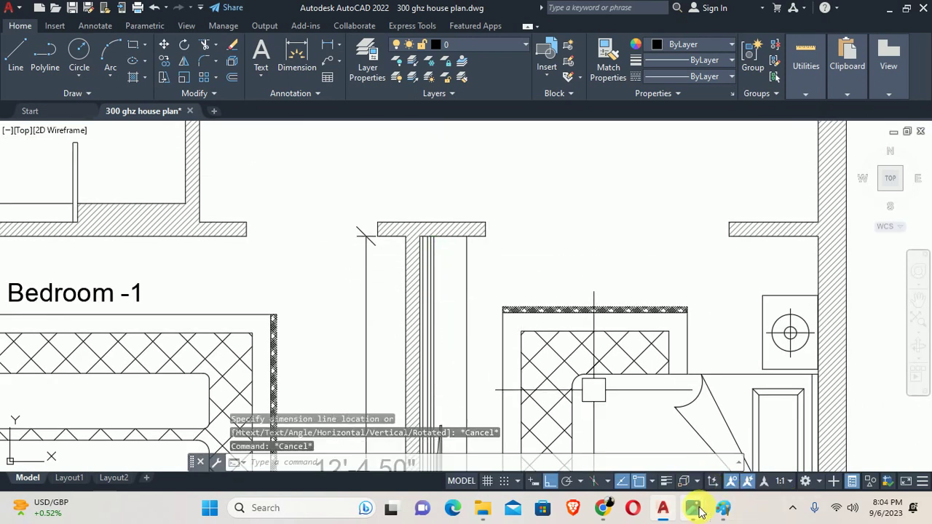
{"action": "left_click", "coordinate": [722, 507]}
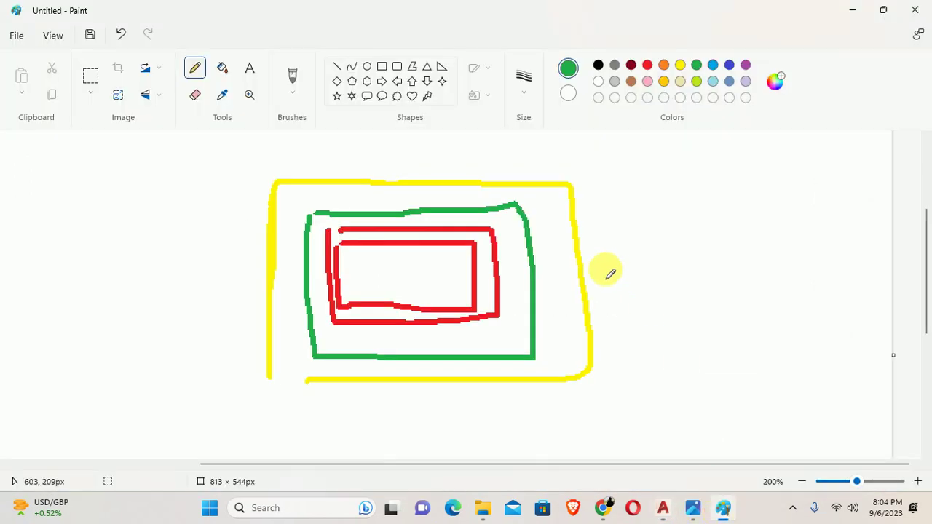
{"action": "mouse_move", "coordinate": [693, 508]}
{"action": "left_click", "coordinate": [662, 450]}
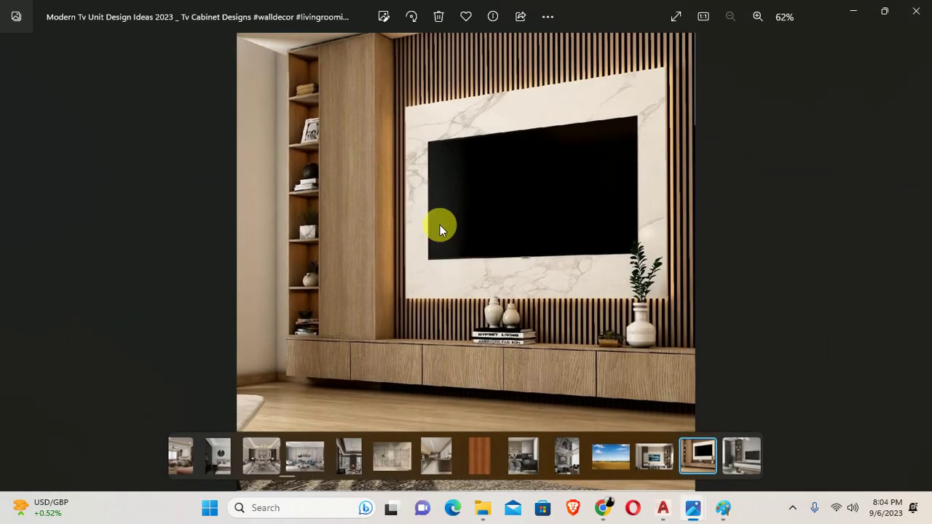
{"action": "left_click", "coordinate": [865, 10]}
{"action": "left_click", "coordinate": [854, 10]}
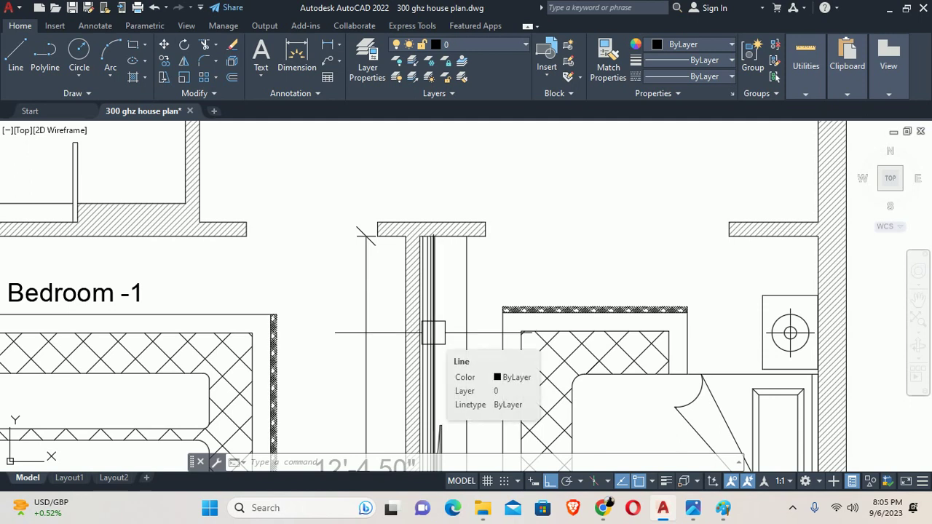
Offset the beam's bottom line 18 inches downward, plus a second line in the niche.
{"action": "middle_click_drag", "start_coordinate": [435, 333], "coordinate": [427, 324]}
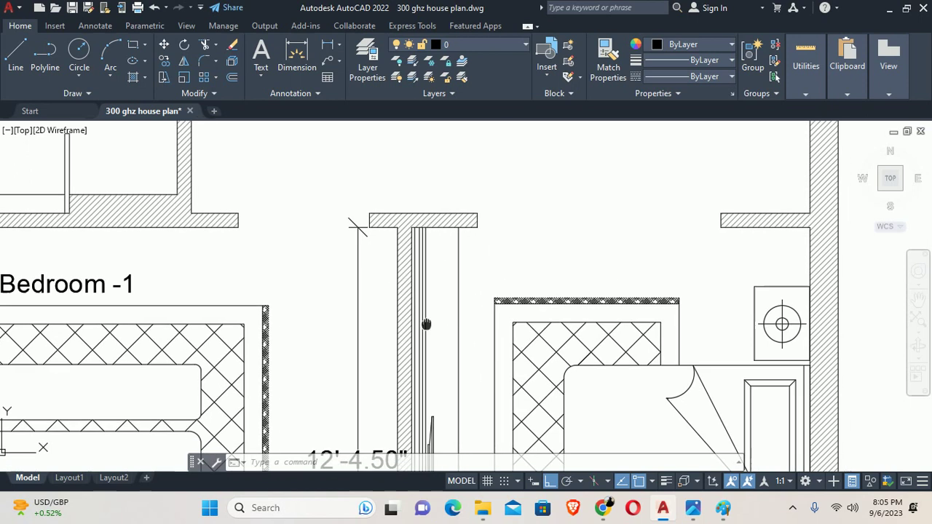
{"action": "scroll", "coordinate": [400, 243], "scroll_direction": "up", "scroll_amount": 4}
{"action": "type", "text": "o"}
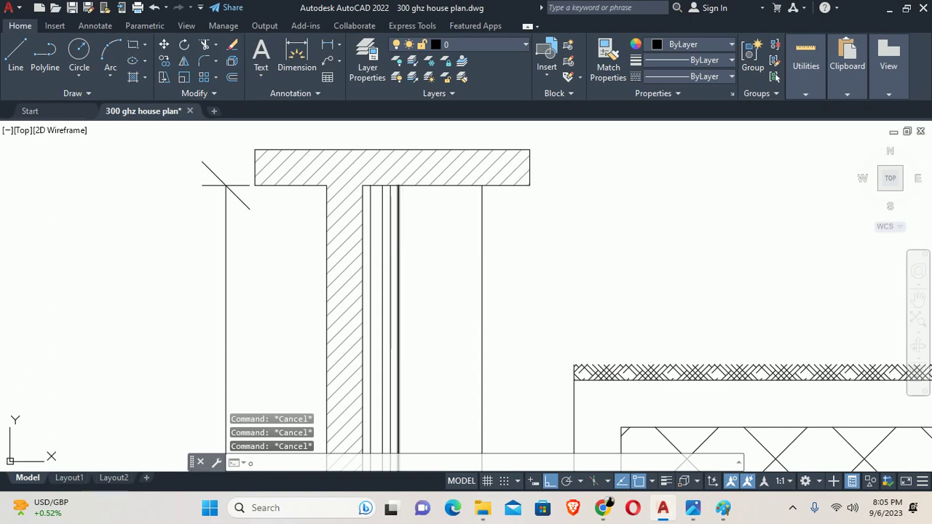
{"action": "key", "text": "Return"}
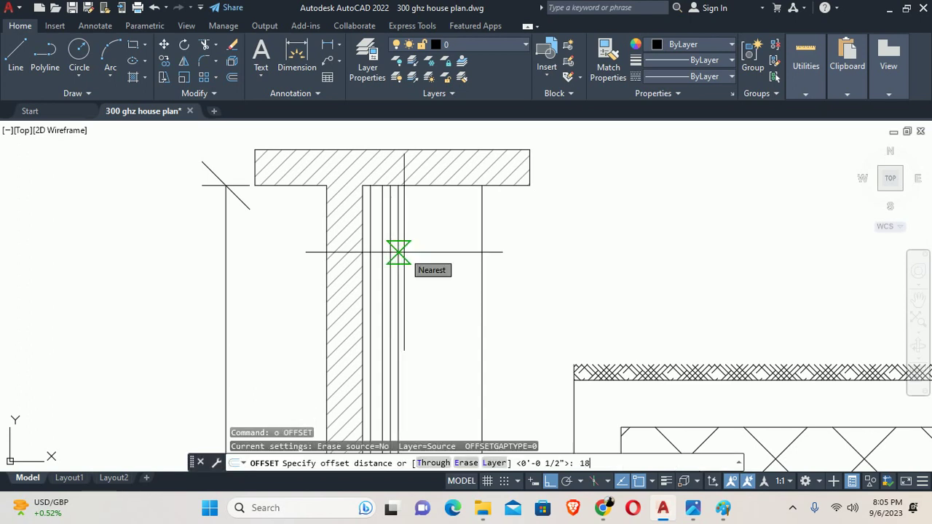
{"action": "key", "text": "Return"}
{"action": "left_click", "coordinate": [422, 185]}
{"action": "left_click", "coordinate": [429, 277]}
{"action": "mouse_move", "coordinate": [439, 291]}
{"action": "middle_mouse_down"}
{"action": "mouse_move", "coordinate": [427, 212]}
{"action": "mouse_move", "coordinate": [416, 197]}
{"action": "middle_mouse_up"}
{"action": "left_click", "coordinate": [415, 197]}
{"action": "left_click", "coordinate": [419, 208]}
{"action": "key", "text": "Escape"}
Measure the niche height with a linear dimension (2'-0.50") and cancel it.
{"action": "scroll", "coordinate": [441, 214], "scroll_direction": "down", "scroll_amount": 4}
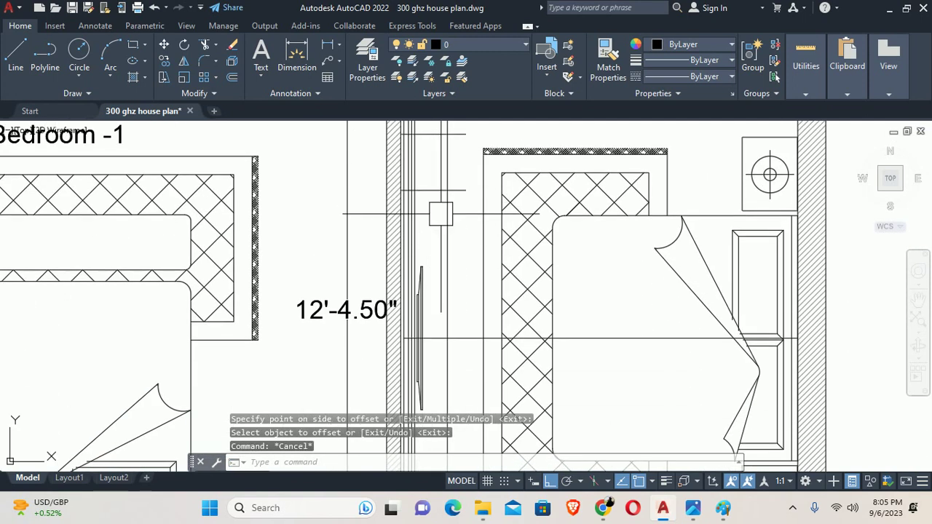
{"action": "type", "text": "dli"}
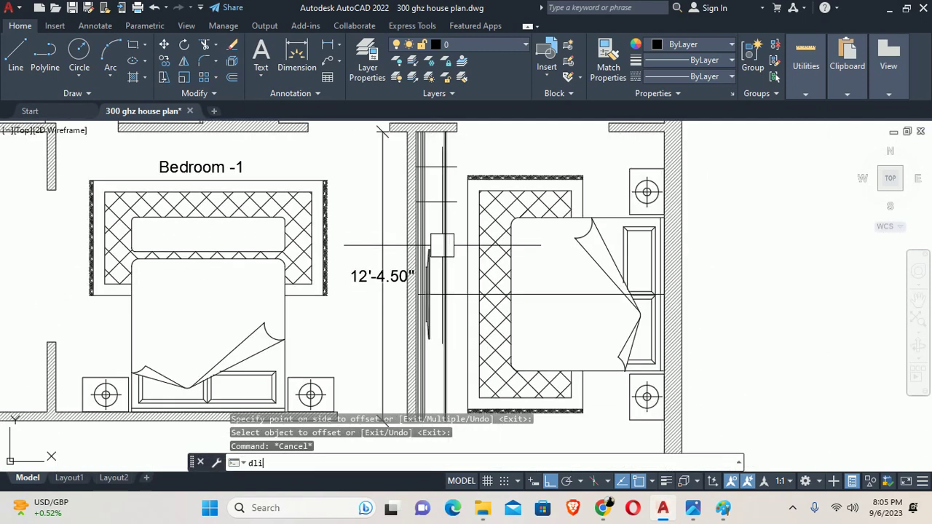
{"action": "key", "text": "Return"}
{"action": "scroll", "coordinate": [430, 247], "scroll_direction": "up", "scroll_amount": 2}
{"action": "left_click", "coordinate": [428, 253]}
{"action": "left_click", "coordinate": [427, 178]}
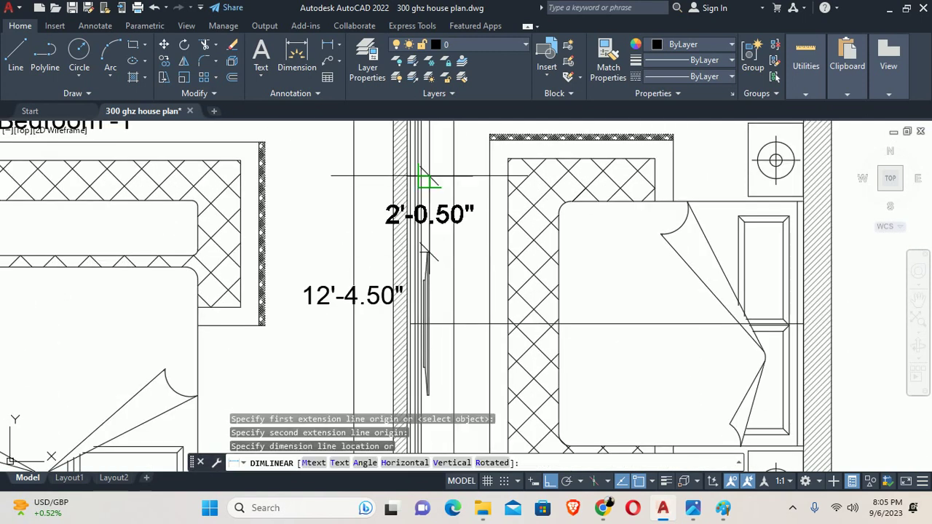
{"action": "key", "text": "Escape"}
{"action": "key", "text": "Escape"}
{"action": "scroll", "coordinate": [361, 211], "scroll_direction": "down", "scroll_amount": 4}
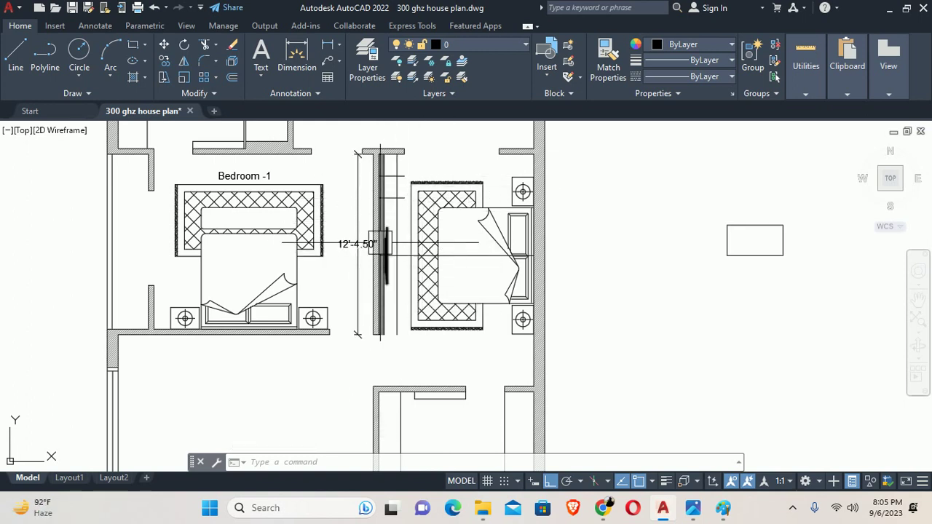
Fence-trim the extra inner lines above and inside the bedroom wall niche.
{"action": "scroll", "coordinate": [380, 243], "scroll_direction": "up", "scroll_amount": 2}
{"action": "scroll", "coordinate": [386, 255], "scroll_direction": "up", "scroll_amount": 2}
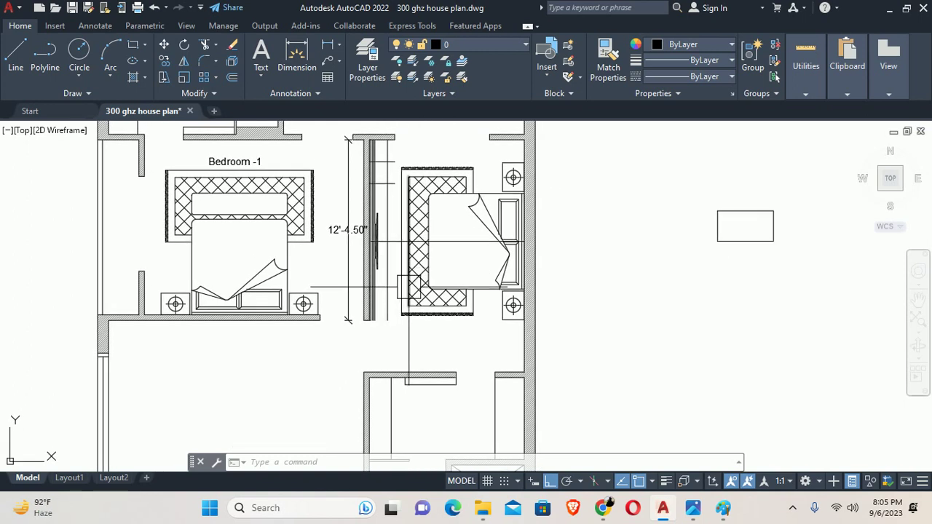
{"action": "scroll", "coordinate": [383, 171], "scroll_direction": "up", "scroll_amount": 2}
{"action": "scroll", "coordinate": [382, 170], "scroll_direction": "up", "scroll_amount": 2}
{"action": "middle_click_drag", "start_coordinate": [360, 202], "coordinate": [374, 227]}
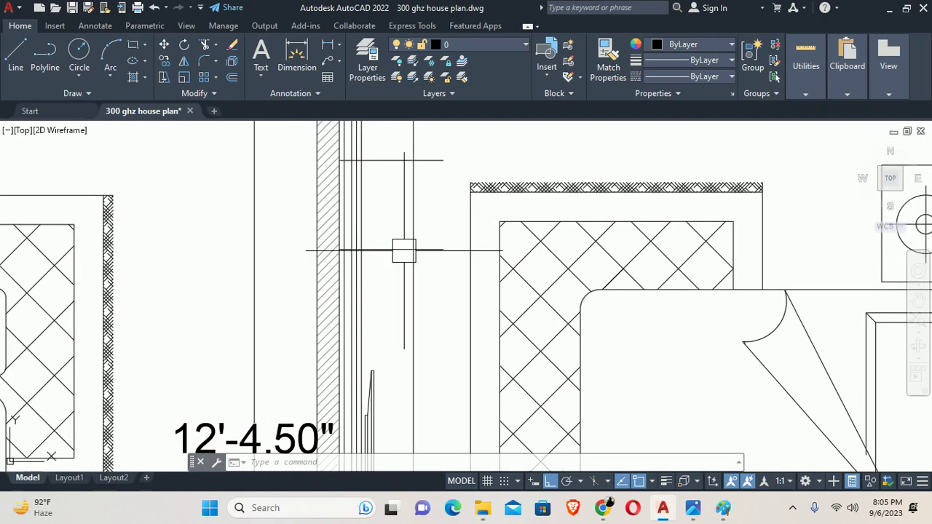
{"action": "scroll", "coordinate": [375, 227], "scroll_direction": "up", "scroll_amount": 2}
{"action": "type", "text": "tr"}
{"action": "key", "text": "Return"}
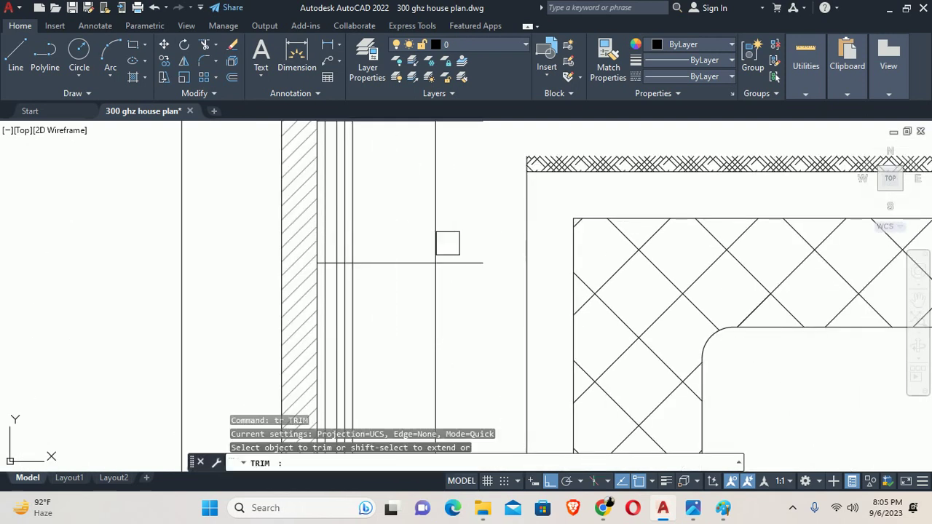
{"action": "scroll", "coordinate": [463, 256], "scroll_direction": "down", "scroll_amount": 3}
{"action": "scroll", "coordinate": [466, 246], "scroll_direction": "up", "scroll_amount": 2}
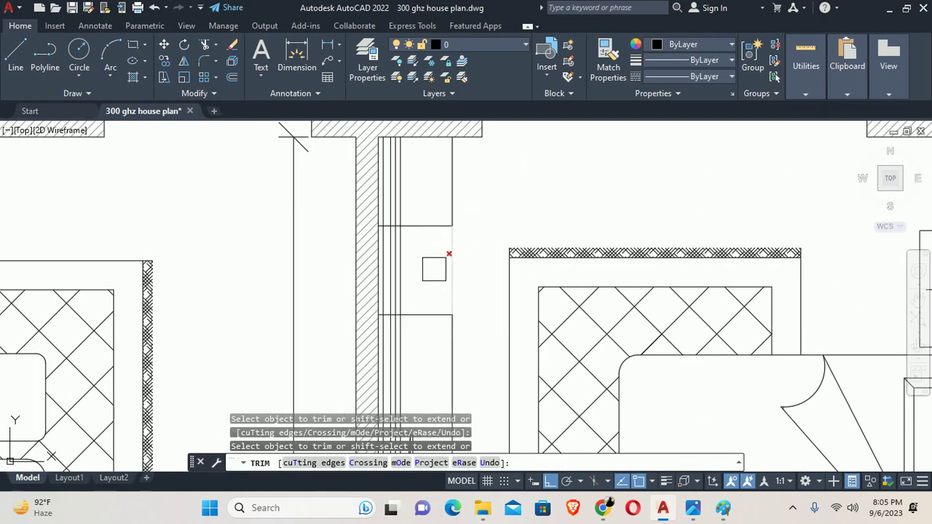
{"action": "scroll", "coordinate": [408, 205], "scroll_direction": "up", "scroll_amount": 2}
{"action": "left_click_drag", "start_coordinate": [410, 201], "coordinate": [365, 188]}
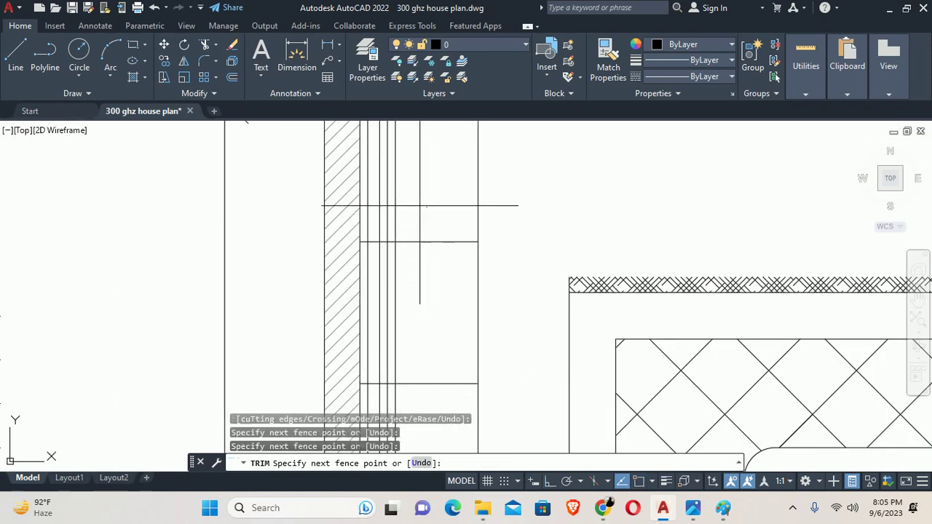
{"action": "left_click_drag", "start_coordinate": [416, 338], "coordinate": [383, 306]}
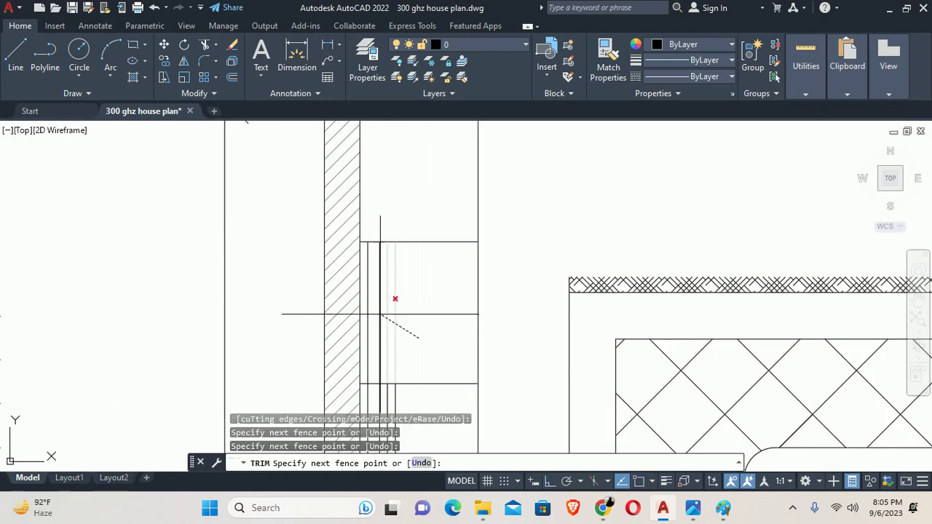
{"action": "scroll", "coordinate": [383, 305], "scroll_direction": "down", "scroll_amount": 2}
{"action": "key", "text": "Escape"}
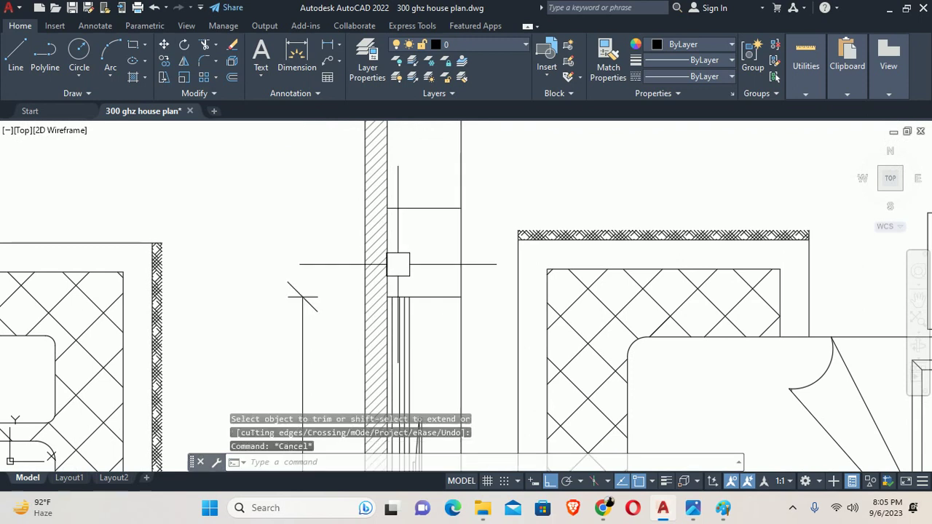
{"action": "key", "text": "Escape"}
Offset the niche wall line by 0.5 to the inner side.
{"action": "key", "text": "Return"}
{"action": "type", "text": ".5"}
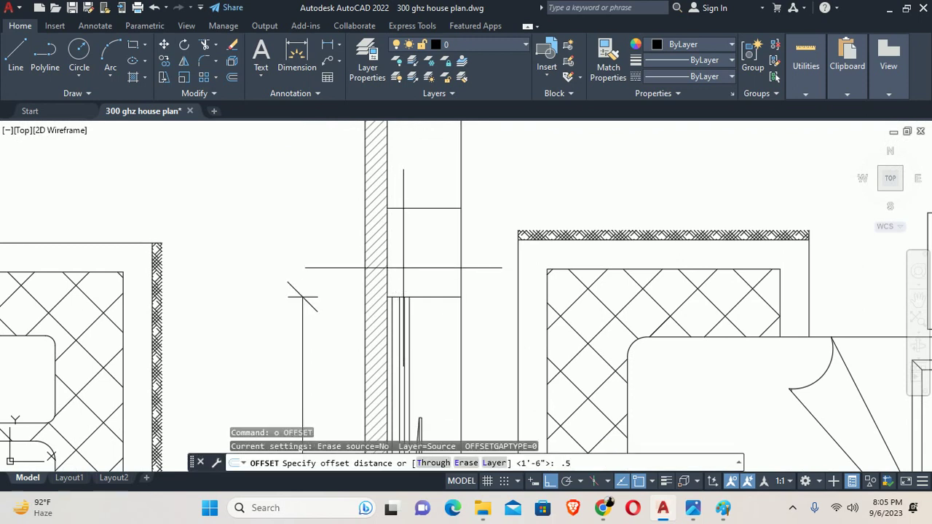
{"action": "key", "text": "Return"}
{"action": "scroll", "coordinate": [403, 267], "scroll_direction": "up", "scroll_amount": 2}
{"action": "left_click", "coordinate": [380, 306]}
{"action": "left_click", "coordinate": [416, 277]}
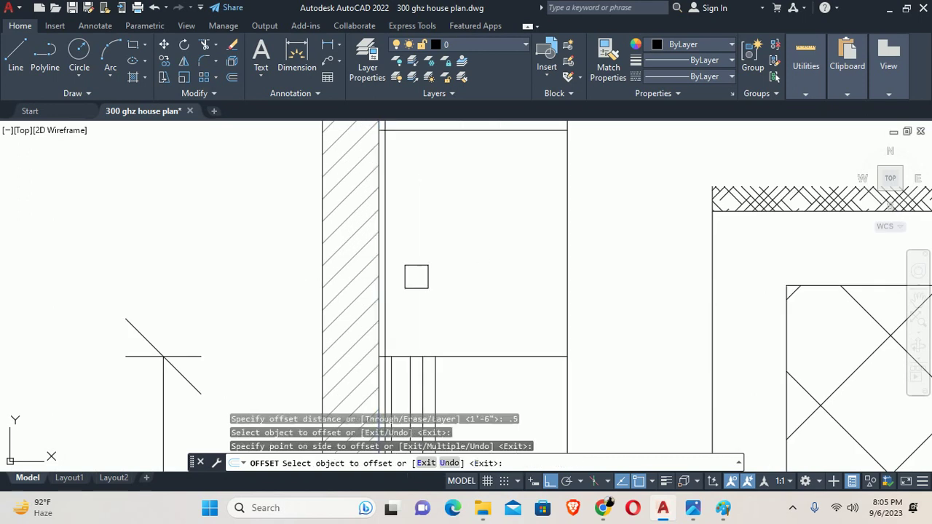
{"action": "key", "text": "Return"}
{"action": "key", "text": "Escape"}
{"action": "key", "text": "Escape"}
{"action": "key", "text": "Escape"}
Start another trim on the niche lines, then cancel it.
{"action": "type", "text": "tr"}
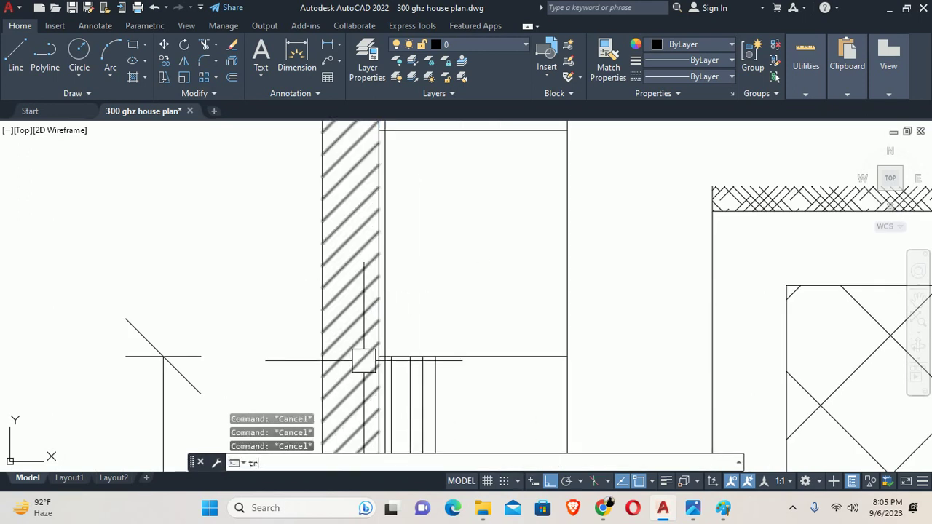
{"action": "key", "text": "Return"}
{"action": "scroll", "coordinate": [364, 357], "scroll_direction": "up", "scroll_amount": 1}
{"action": "scroll", "coordinate": [396, 357], "scroll_direction": "up", "scroll_amount": 1}
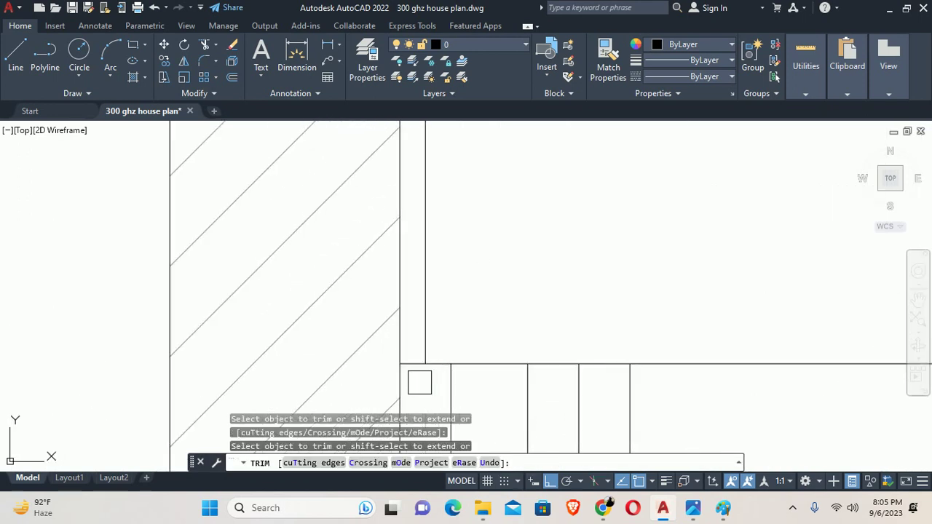
{"action": "key", "text": "Escape"}
{"action": "scroll", "coordinate": [444, 328], "scroll_direction": "down", "scroll_amount": 2}
{"action": "scroll", "coordinate": [473, 349], "scroll_direction": "down", "scroll_amount": 2}
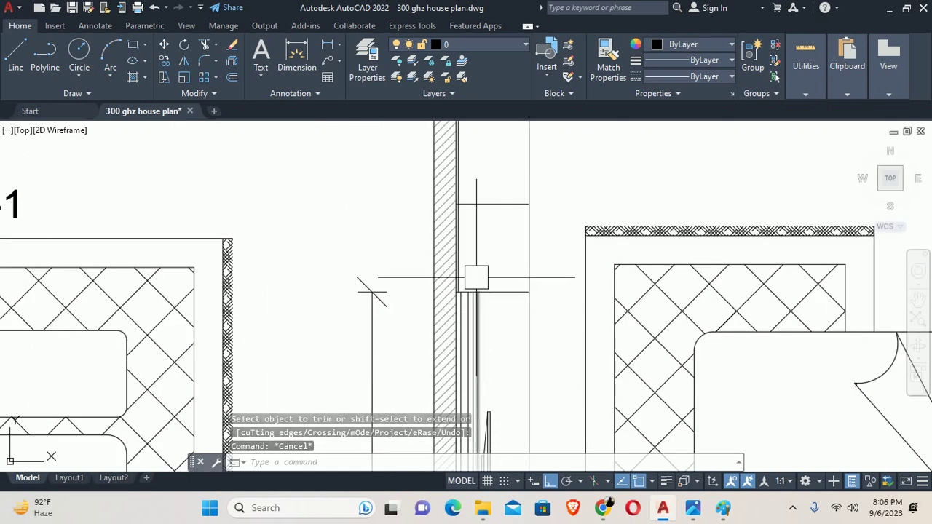
{"action": "middle_click_drag", "start_coordinate": [462, 254], "coordinate": [462, 257]}
{"action": "scroll", "coordinate": [423, 276], "scroll_direction": "up", "scroll_amount": 2}
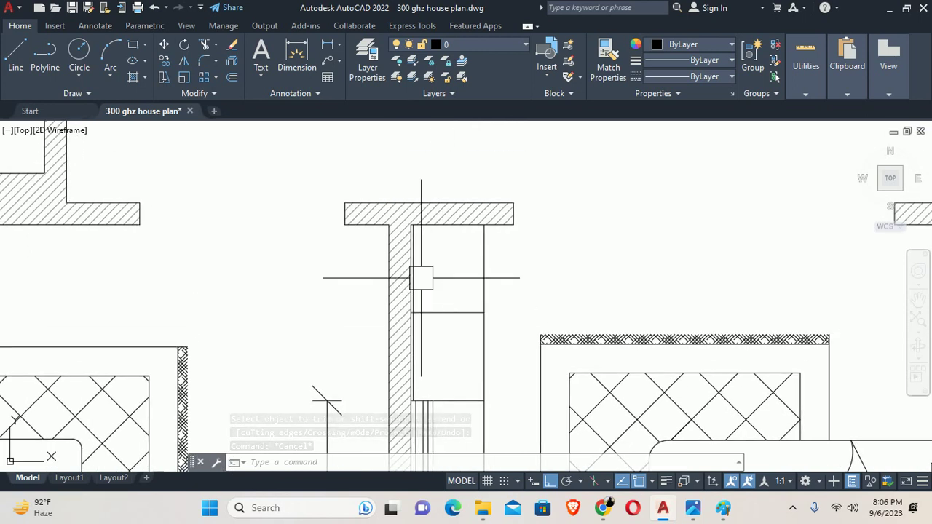
{"action": "key", "text": "Escape"}
{"action": "scroll", "coordinate": [449, 222], "scroll_direction": "up", "scroll_amount": 2}
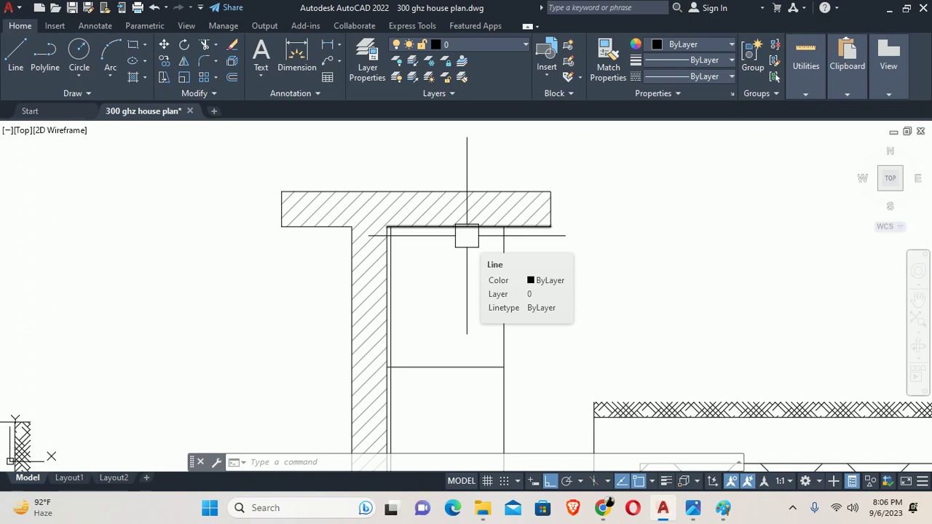
Offset the niche's top line 0.5 inward into the niche.
{"action": "key", "text": "Escape"}
{"action": "key", "text": "Escape"}
{"action": "key", "text": "Escape"}
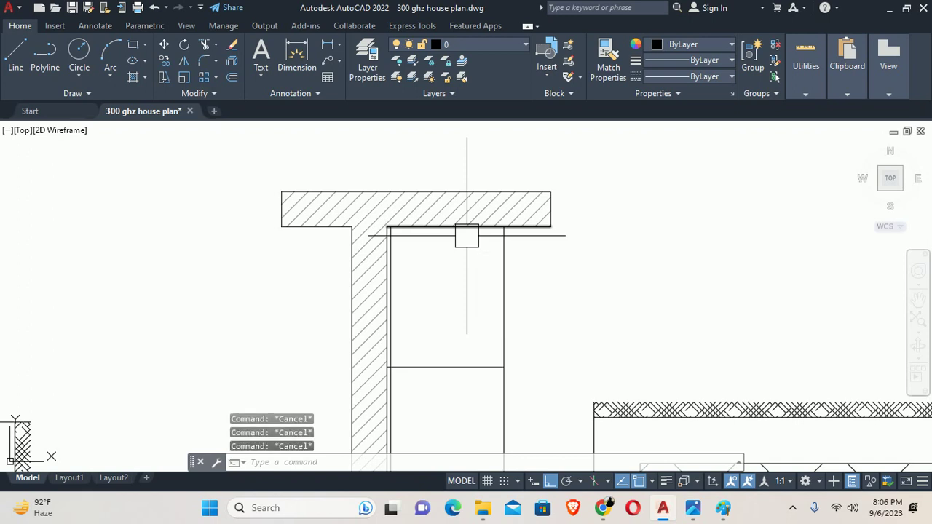
{"action": "type", "text": "o"}
{"action": "key", "text": "Return"}
{"action": "type", "text": ".5"}
{"action": "key", "text": "Return"}
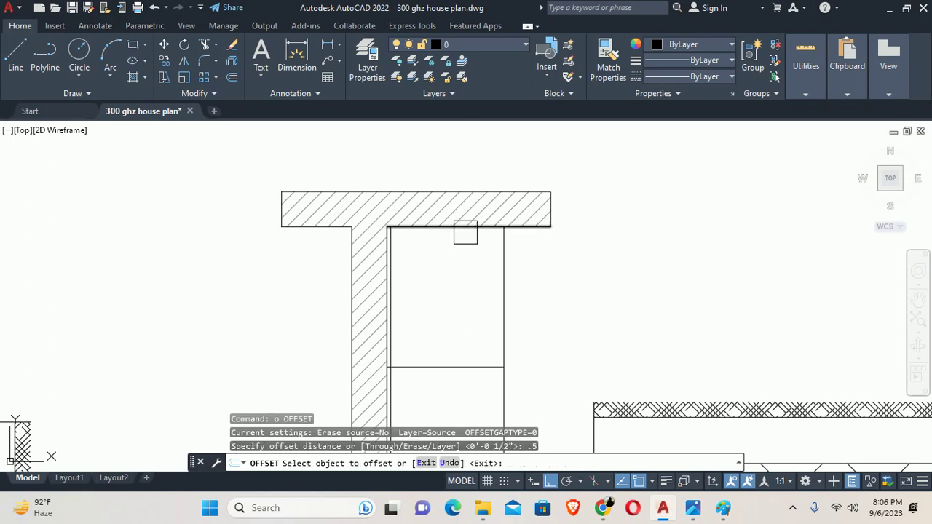
{"action": "left_click", "coordinate": [465, 232]}
{"action": "left_click", "coordinate": [499, 260]}
{"action": "key", "text": "Escape"}
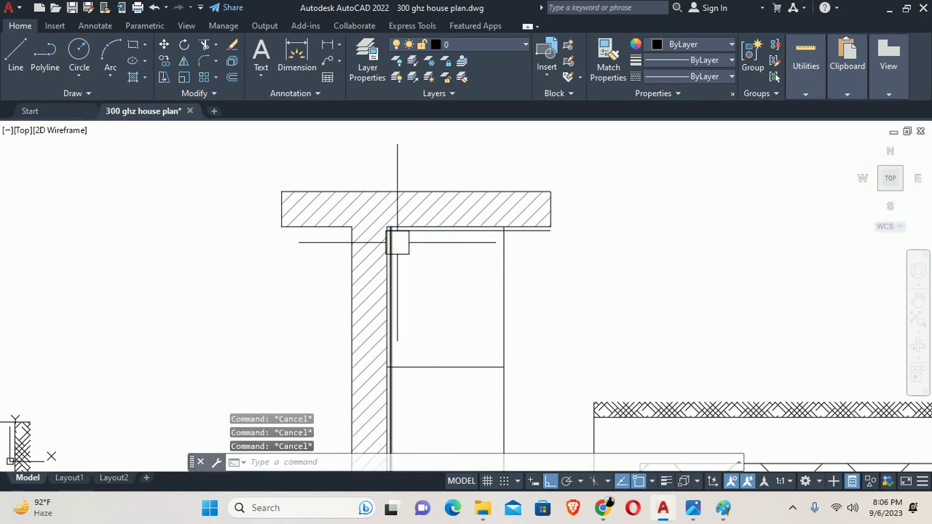
Start a trim on the niche lines, then cancel it.
{"action": "type", "text": "tr"}
{"action": "key", "text": "Return"}
{"action": "scroll", "coordinate": [516, 238], "scroll_direction": "up", "scroll_amount": 4}
{"action": "key", "text": "Escape"}
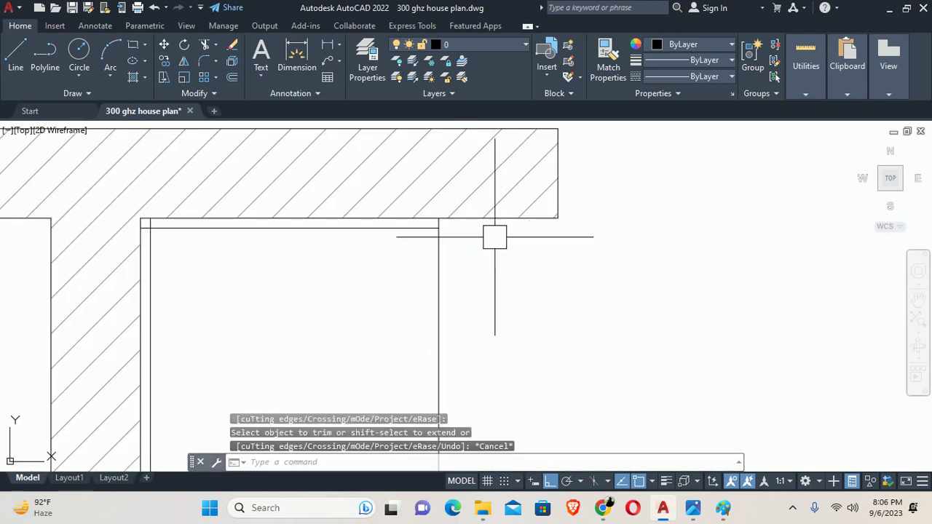
{"action": "scroll", "coordinate": [497, 240], "scroll_direction": "down", "scroll_amount": 4}
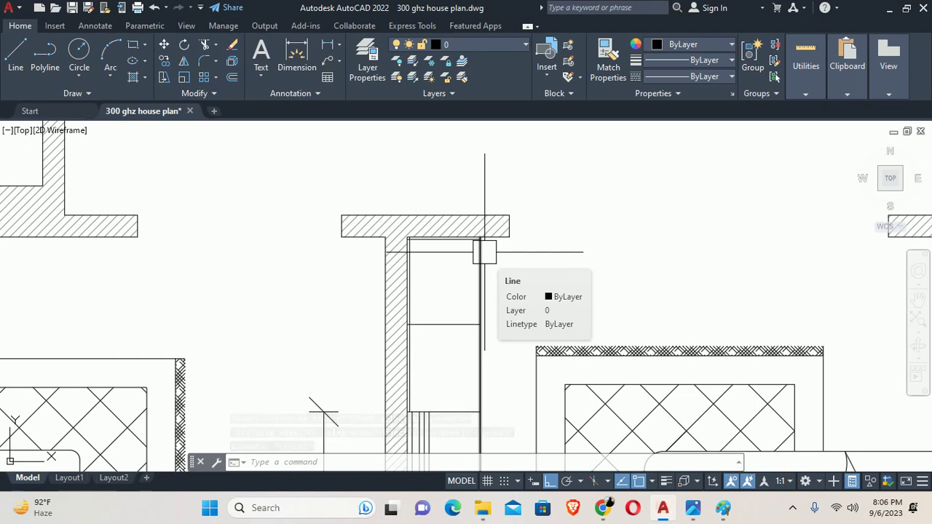
{"action": "key", "text": "Escape"}
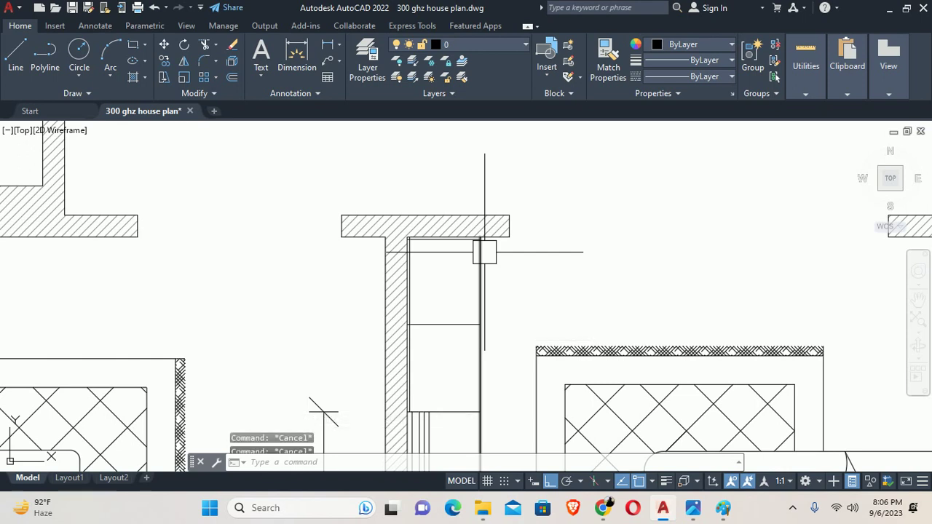
{"action": "key", "text": "Escape"}
{"action": "scroll", "coordinate": [428, 236], "scroll_direction": "up", "scroll_amount": 4}
Delete the duplicate top line of the niche.
{"action": "left_click", "coordinate": [431, 249]}
{"action": "type", "text": "0"}
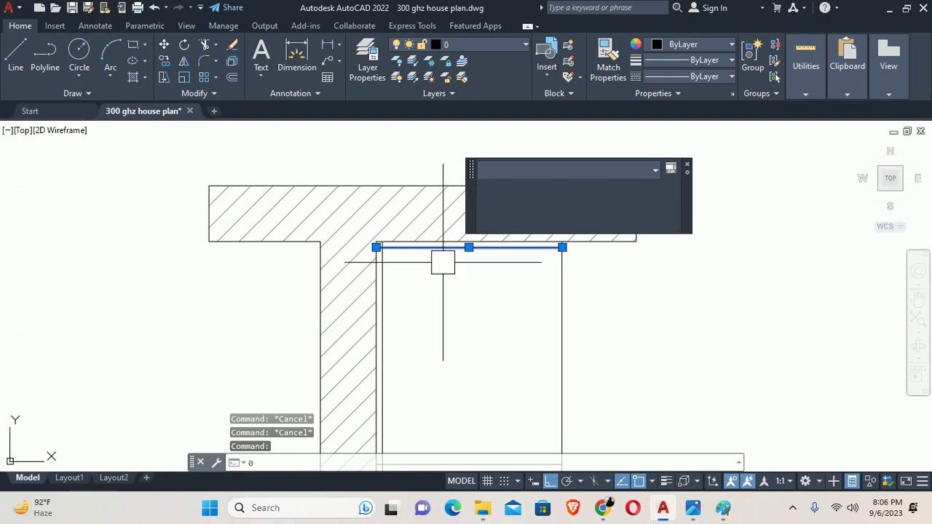
{"action": "key", "text": "Escape"}
{"action": "left_click", "coordinate": [432, 253]}
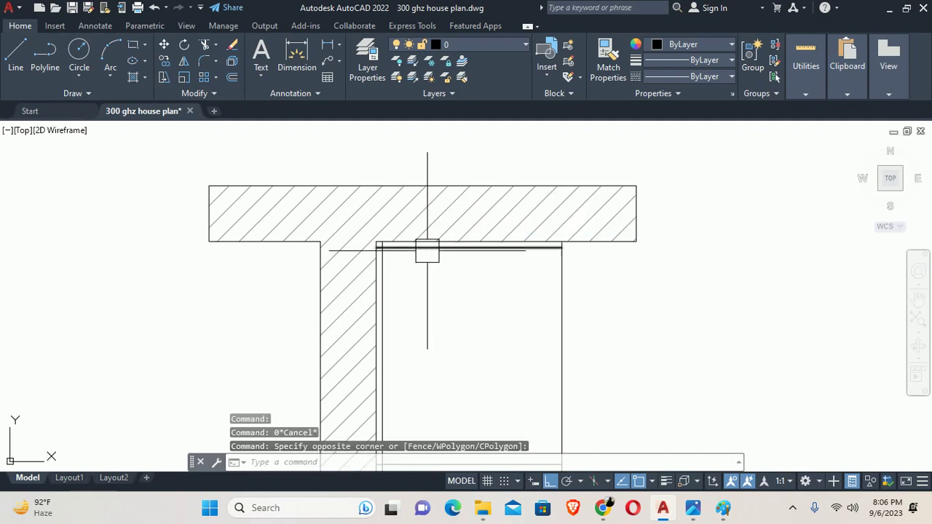
{"action": "left_click", "coordinate": [438, 250]}
{"action": "key", "text": "Delete"}
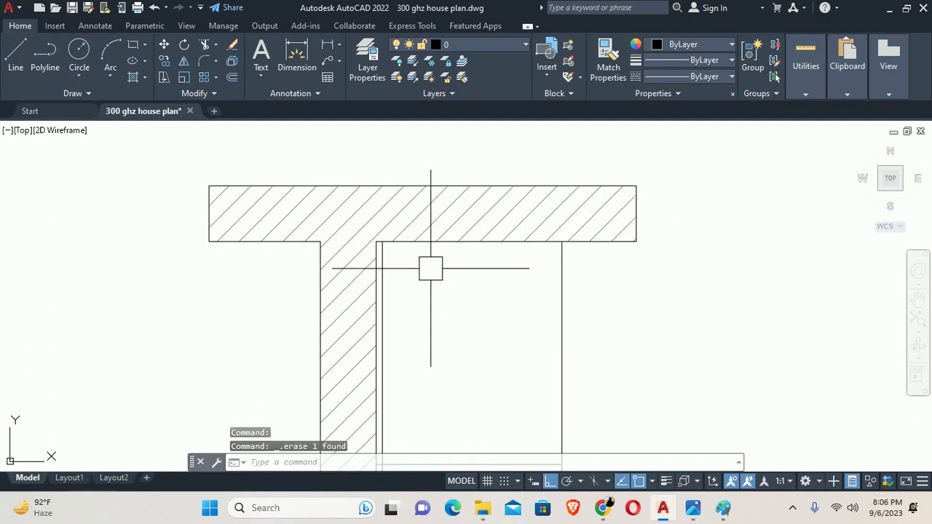
Offset a niche line 0.75 toward the inside of the unit.
{"action": "type", "text": "o"}
{"action": "key", "text": "Return"}
{"action": "type", "text": ".75"}
{"action": "key", "text": "Return"}
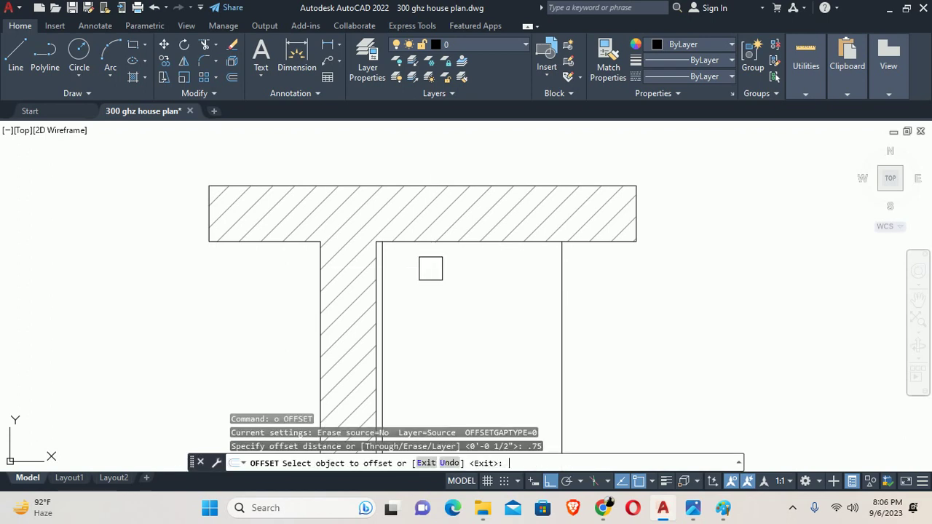
{"action": "left_click", "coordinate": [457, 246]}
{"action": "left_click", "coordinate": [452, 289]}
{"action": "scroll", "coordinate": [451, 289], "scroll_direction": "down", "scroll_amount": 5}
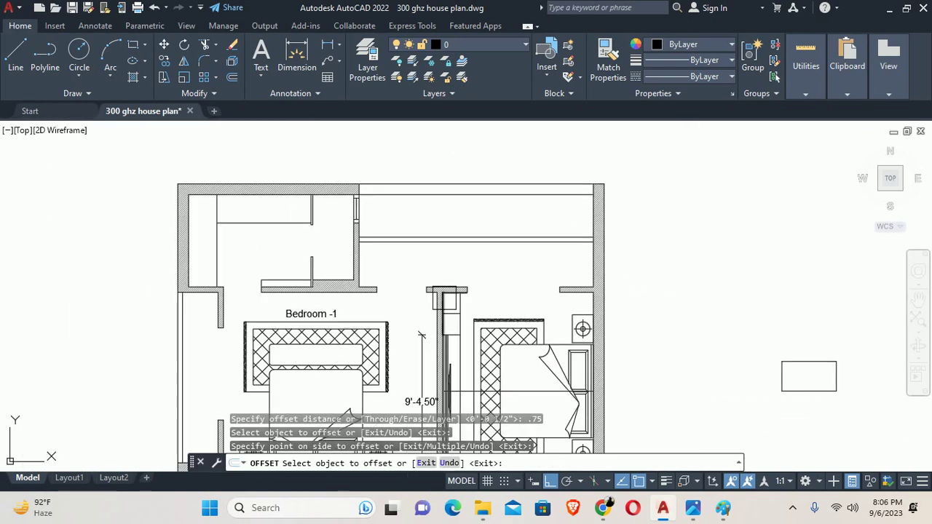
{"action": "left_click", "coordinate": [421, 335]}
{"action": "scroll", "coordinate": [364, 291], "scroll_direction": "up", "scroll_amount": 4}
{"action": "scroll", "coordinate": [312, 265], "scroll_direction": "up", "scroll_amount": 2}
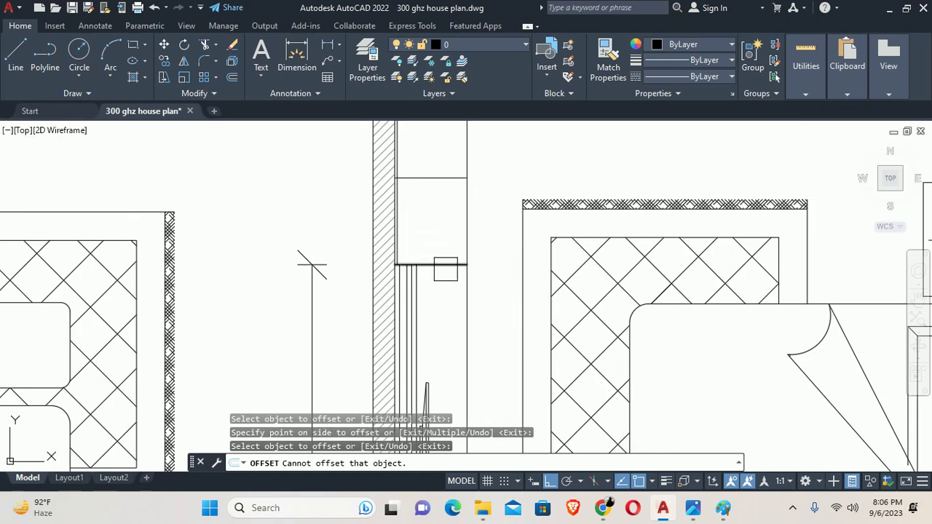
{"action": "middle_click_drag", "start_coordinate": [313, 266], "coordinate": [294, 348]}
{"action": "key", "text": "Escape"}
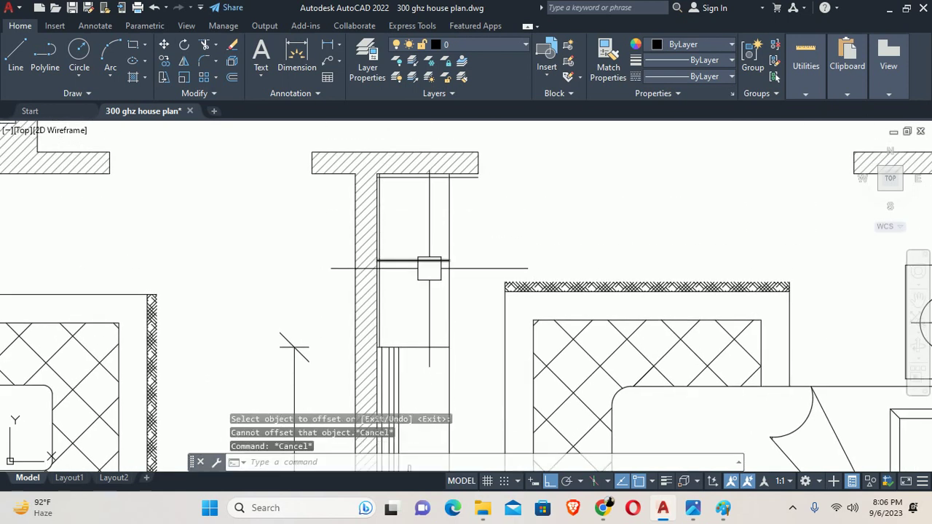
Try a linear dimension from the niche corner to the top wall line, then cancel.
{"action": "right_click", "coordinate": [429, 268]}
{"action": "type", "text": "dli"}
{"action": "key", "text": "Return"}
{"action": "left_click", "coordinate": [449, 260]}
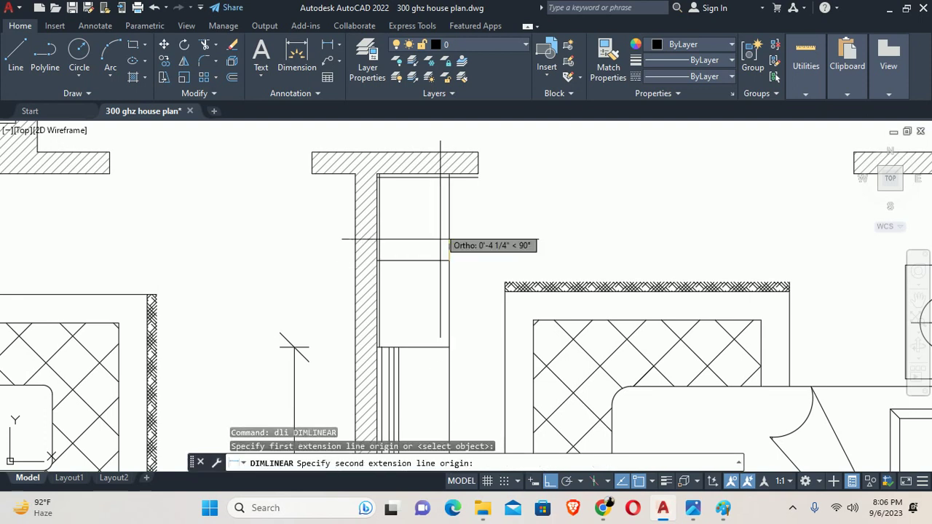
{"action": "left_click", "coordinate": [426, 175]}
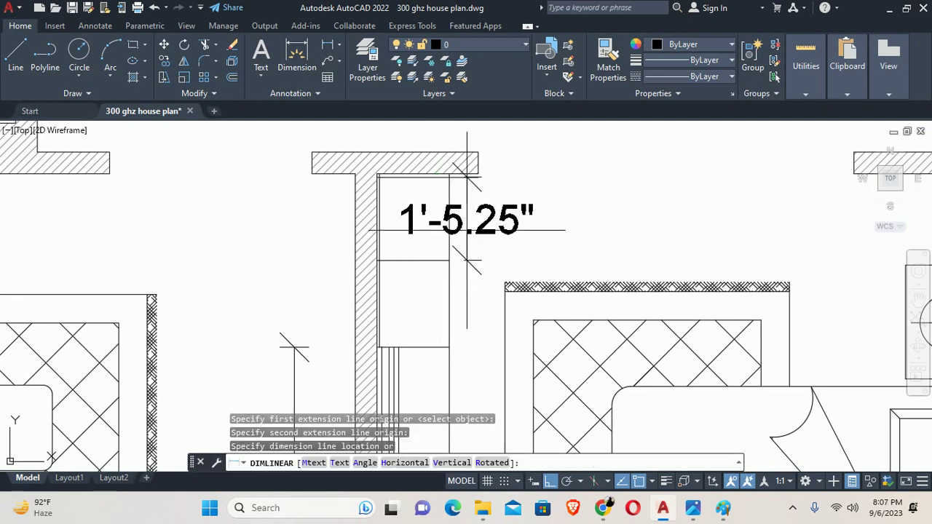
{"action": "key", "text": "Escape"}
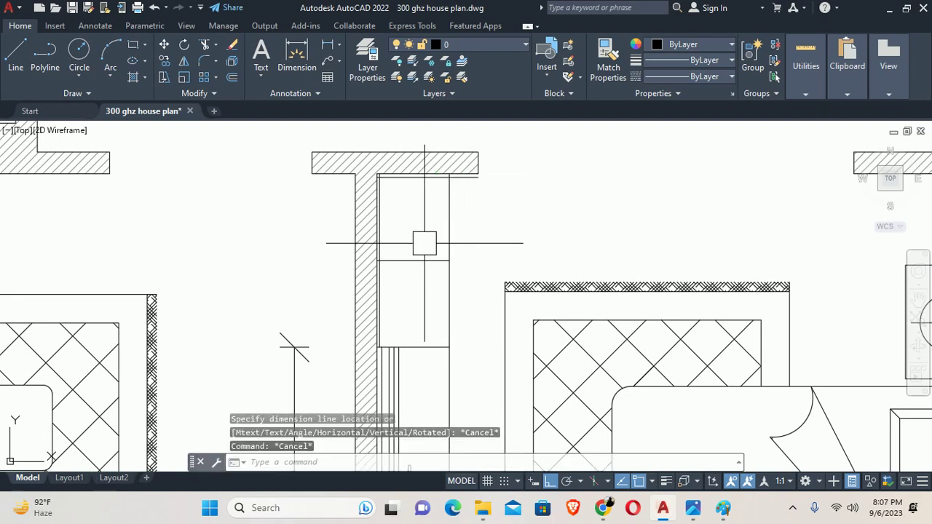
{"action": "key", "text": "Escape"}
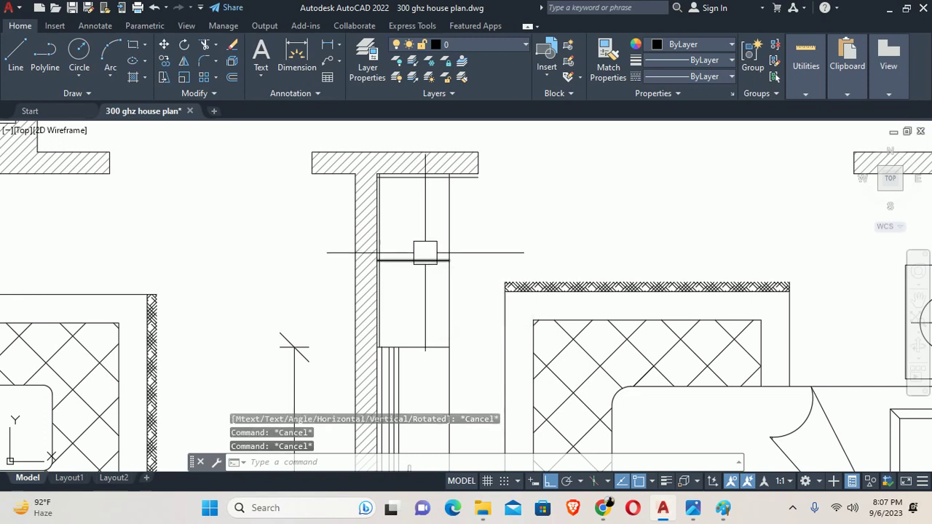
{"action": "key", "text": "Escape"}
Offset the niche shelf line 0.75 to create a parallel line.
{"action": "type", "text": "o"}
{"action": "key", "text": "Return"}
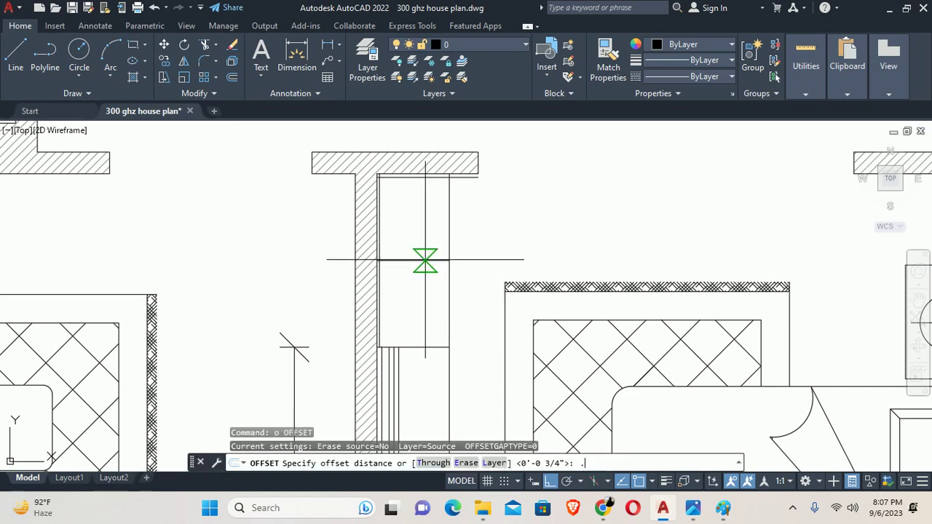
{"action": "key", "text": "Return"}
{"action": "left_click", "coordinate": [415, 260]}
{"action": "left_click", "coordinate": [411, 271]}
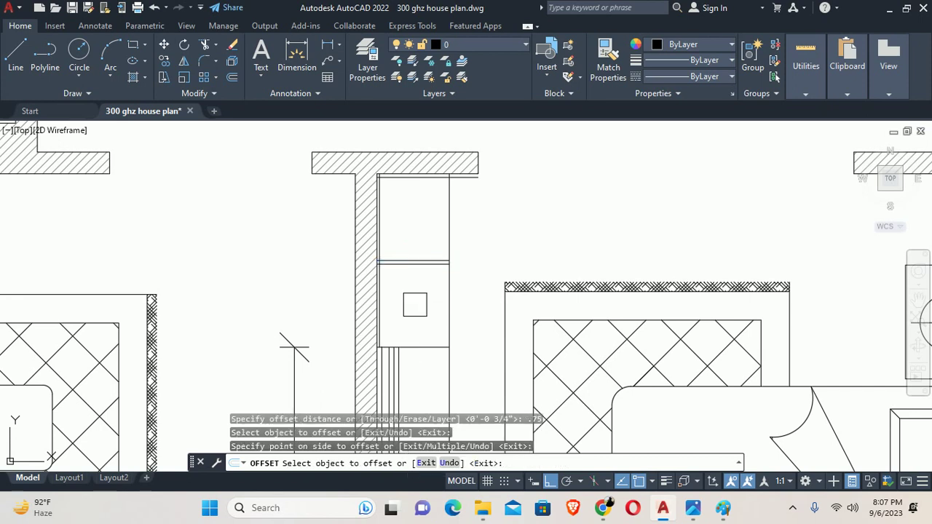
{"action": "key", "text": "Escape"}
{"action": "scroll", "coordinate": [430, 262], "scroll_direction": "up", "scroll_amount": 2}
{"action": "left_click", "coordinate": [413, 260]}
{"action": "key", "text": "Escape"}
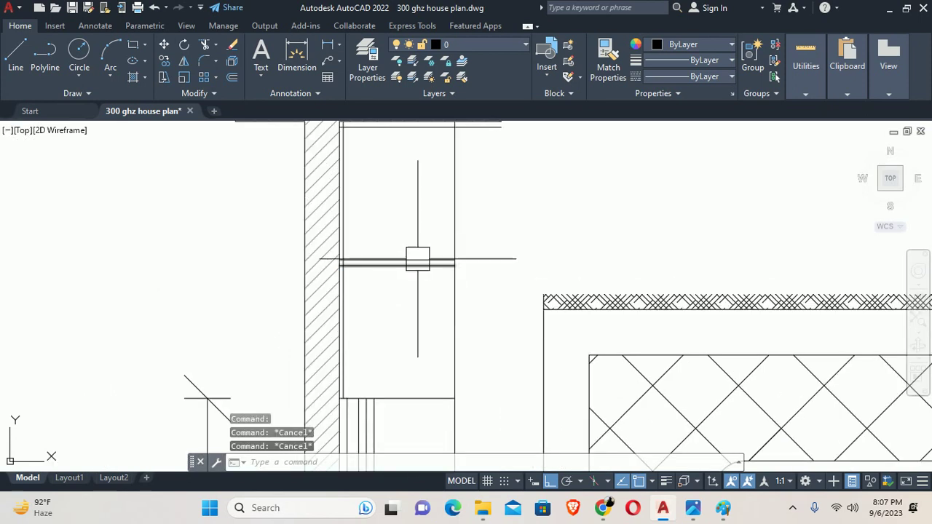
{"action": "scroll", "coordinate": [432, 271], "scroll_direction": "up", "scroll_amount": 2}
Stretch the TV unit lines by 0.75.
{"action": "type", "text": "s"}
{"action": "key", "text": "Return"}
{"action": "left_click", "coordinate": [520, 268]}
{"action": "left_click", "coordinate": [206, 214]}
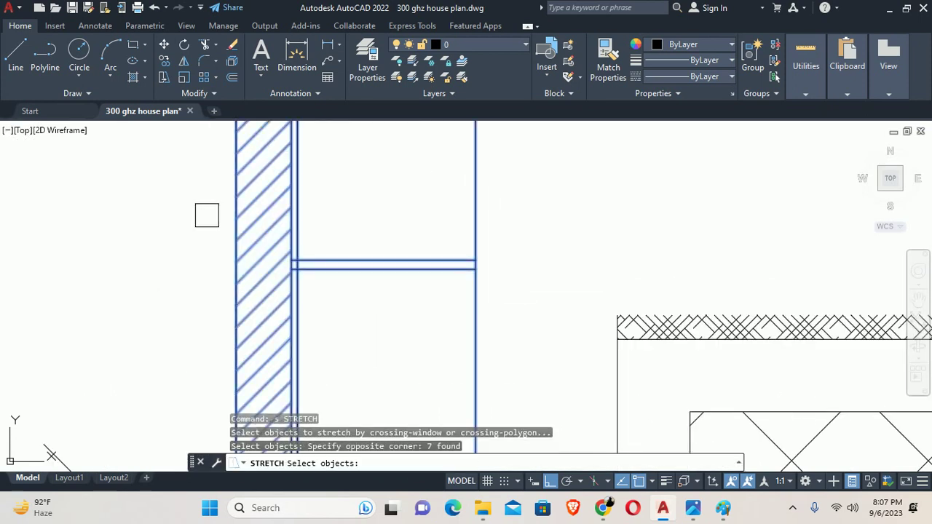
{"action": "left_click", "coordinate": [150, 215]}
{"action": "type", "text": ".75"}
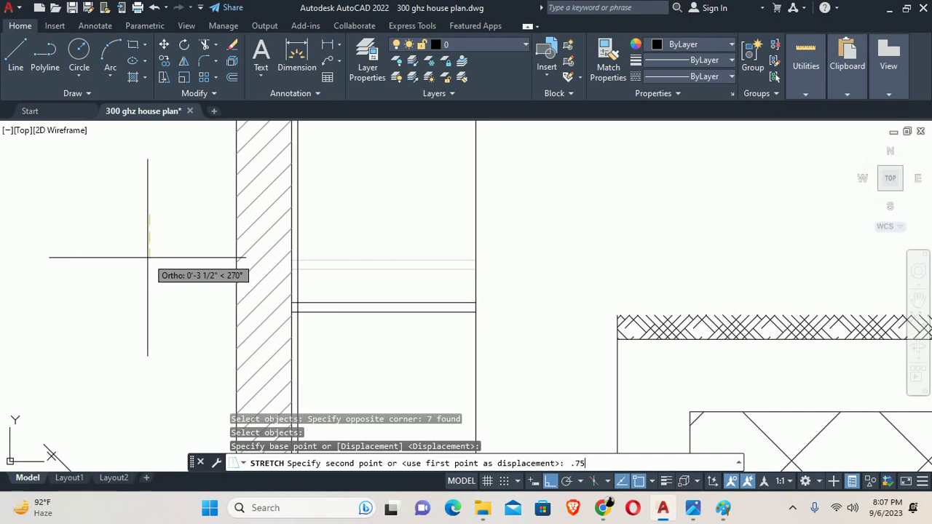
{"action": "key", "text": "Return"}
{"action": "key", "text": "Escape"}
{"action": "scroll", "coordinate": [340, 252], "scroll_direction": "down", "scroll_amount": 4}
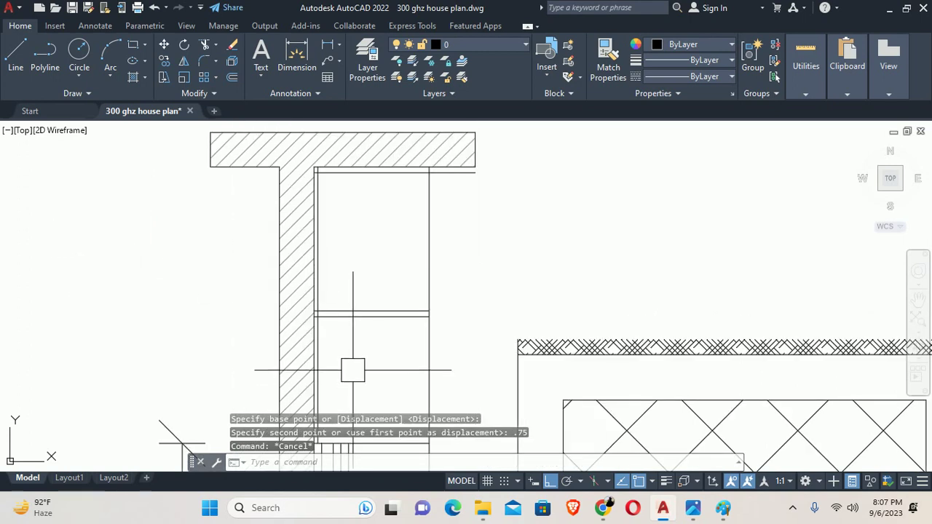
{"action": "mouse_move", "coordinate": [354, 369]}
{"action": "middle_mouse_down"}
{"action": "mouse_move", "coordinate": [361, 336]}
{"action": "mouse_move", "coordinate": [322, 261]}
{"action": "middle_mouse_up"}
Measure the unit with linear dimensions (1'-6.00", 1'-4.50") and discard both previews.
{"action": "type", "text": "dli"}
{"action": "key", "text": "Return"}
{"action": "scroll", "coordinate": [343, 316], "scroll_direction": "up", "scroll_amount": 3}
{"action": "left_click", "coordinate": [363, 315]}
{"action": "left_click", "coordinate": [323, 261]}
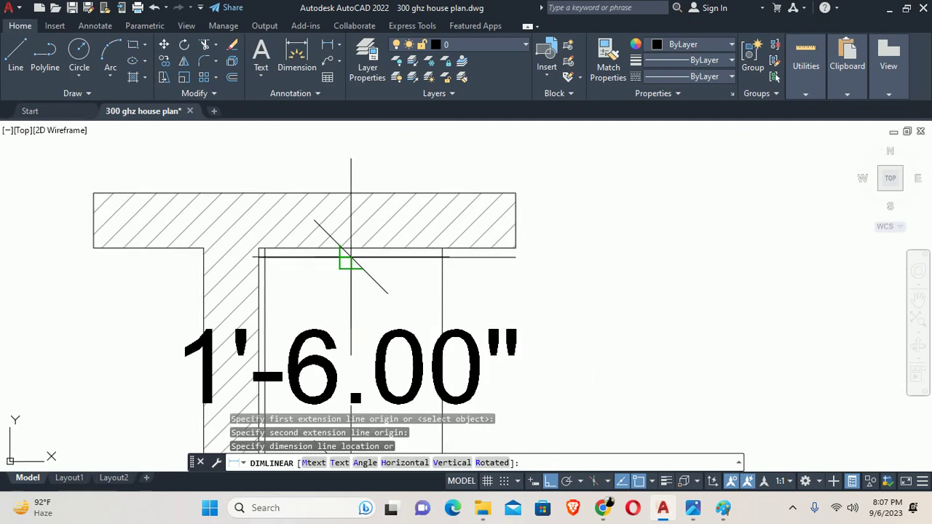
{"action": "scroll", "coordinate": [462, 311], "scroll_direction": "down", "scroll_amount": 2}
{"action": "key", "text": "Escape"}
{"action": "scroll", "coordinate": [454, 225], "scroll_direction": "up", "scroll_amount": 2}
{"action": "scroll", "coordinate": [414, 258], "scroll_direction": "up", "scroll_amount": 1}
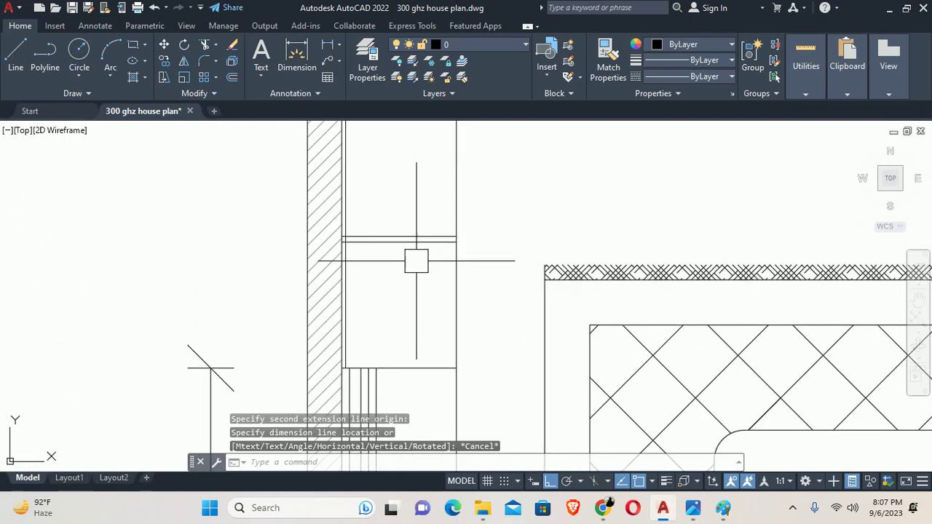
{"action": "key", "text": "Return"}
{"action": "left_click", "coordinate": [399, 240]}
{"action": "left_click", "coordinate": [399, 367]}
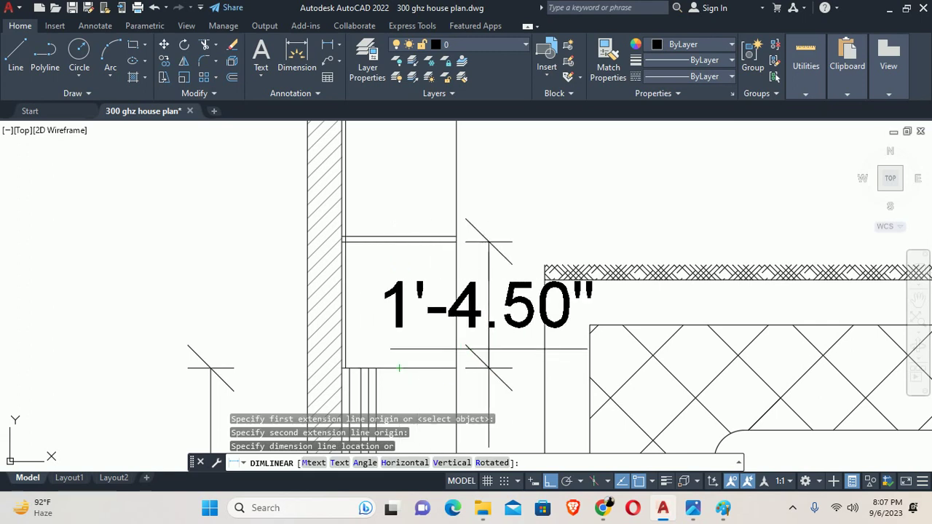
{"action": "key", "text": "Escape"}
{"action": "key", "text": "Escape"}
{"action": "key", "text": "Escape"}
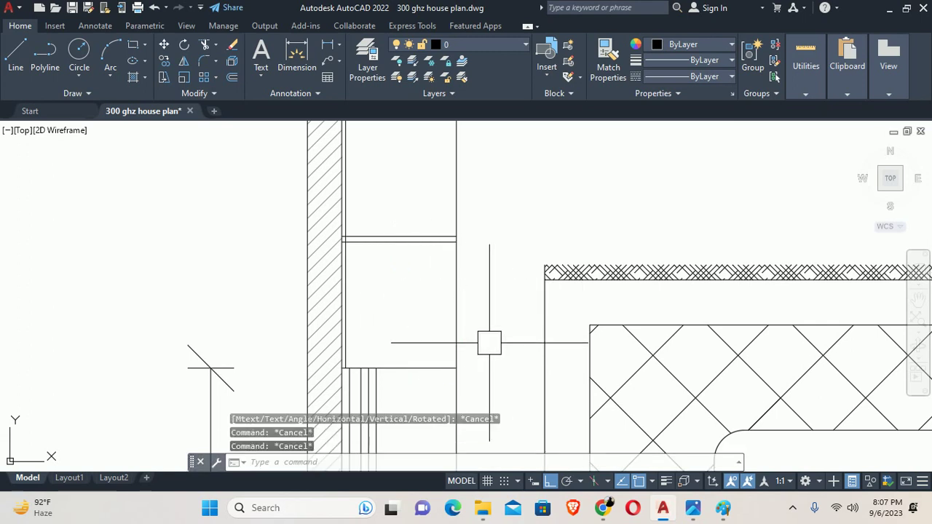
Offset the unit's bottom line 0.75 inward.
{"action": "type", "text": "o"}
{"action": "key", "text": "Return"}
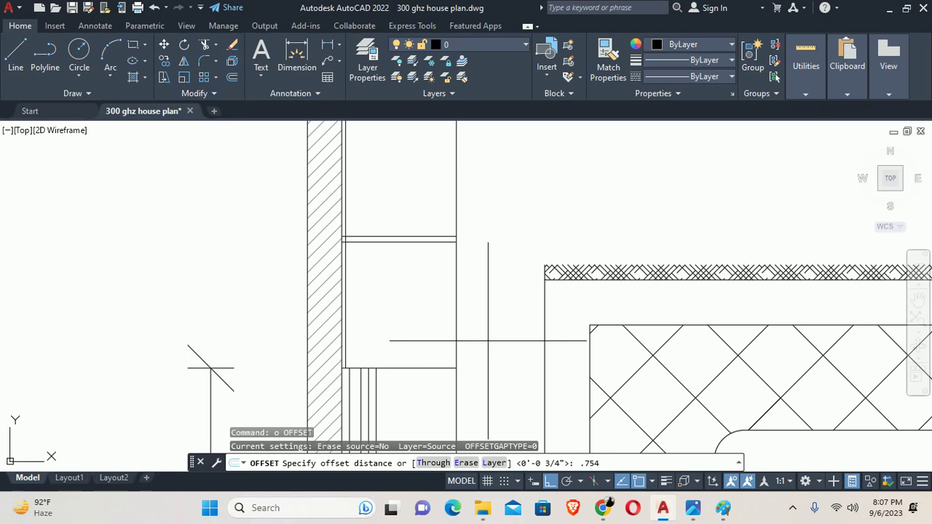
{"action": "key", "text": "Return"}
{"action": "left_click", "coordinate": [426, 362]}
{"action": "left_click", "coordinate": [423, 328]}
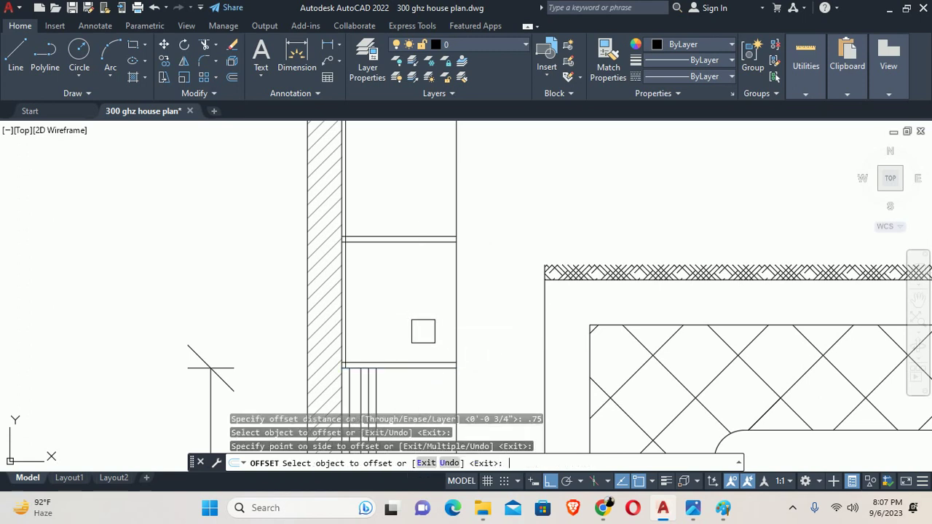
{"action": "key", "text": "Escape"}
Run TRIM on the new offset line inside the unit, then exit.
{"action": "scroll", "coordinate": [349, 367], "scroll_direction": "up", "scroll_amount": 4}
{"action": "type", "text": "tr"}
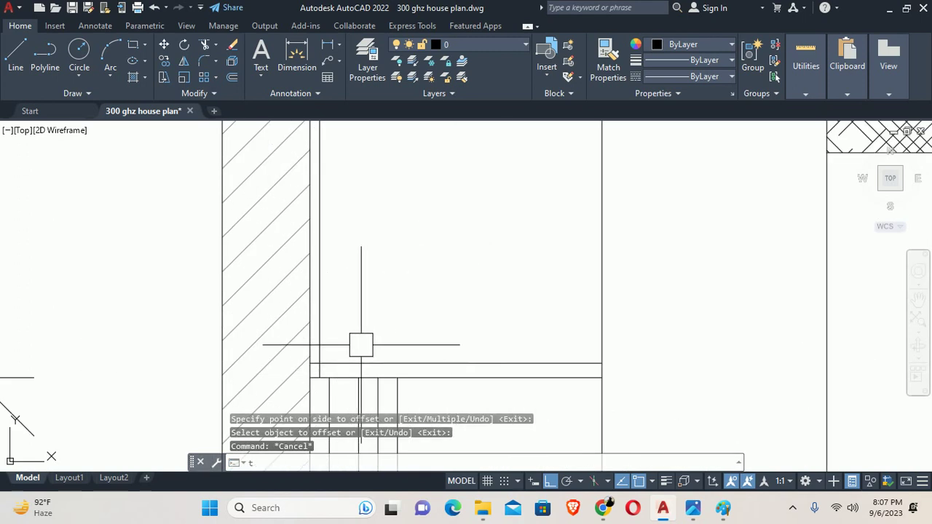
{"action": "key", "text": "Return"}
{"action": "scroll", "coordinate": [316, 369], "scroll_direction": "up", "scroll_amount": 1}
{"action": "scroll", "coordinate": [344, 352], "scroll_direction": "up", "scroll_amount": 1}
{"action": "scroll", "coordinate": [431, 330], "scroll_direction": "down", "scroll_amount": 3}
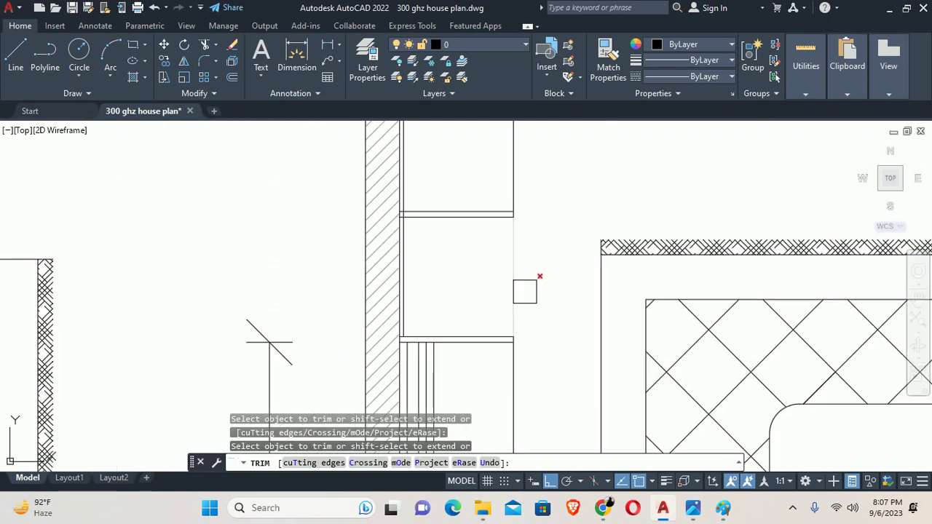
{"action": "scroll", "coordinate": [386, 213], "scroll_direction": "up", "scroll_amount": 5}
{"action": "scroll", "coordinate": [395, 204], "scroll_direction": "up", "scroll_amount": 3}
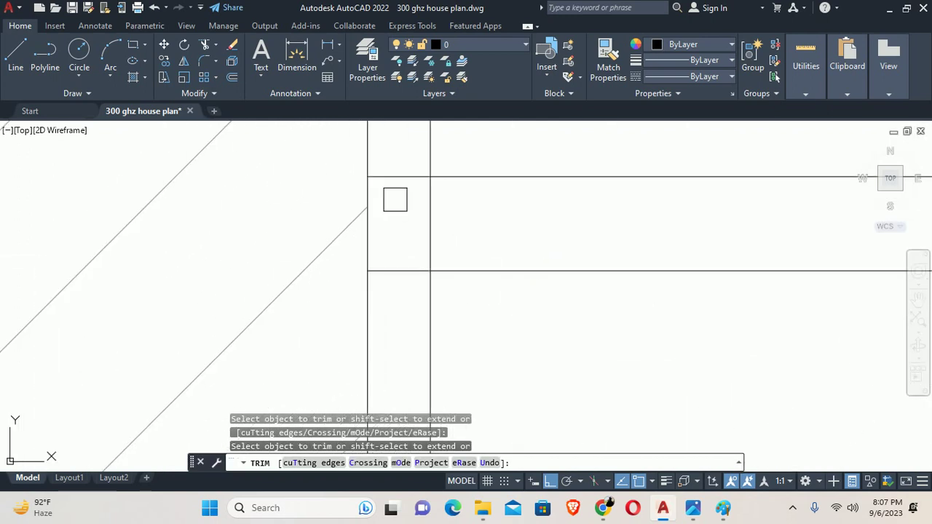
{"action": "scroll", "coordinate": [423, 255], "scroll_direction": "down", "scroll_amount": 2}
{"action": "scroll", "coordinate": [502, 254], "scroll_direction": "down", "scroll_amount": 2}
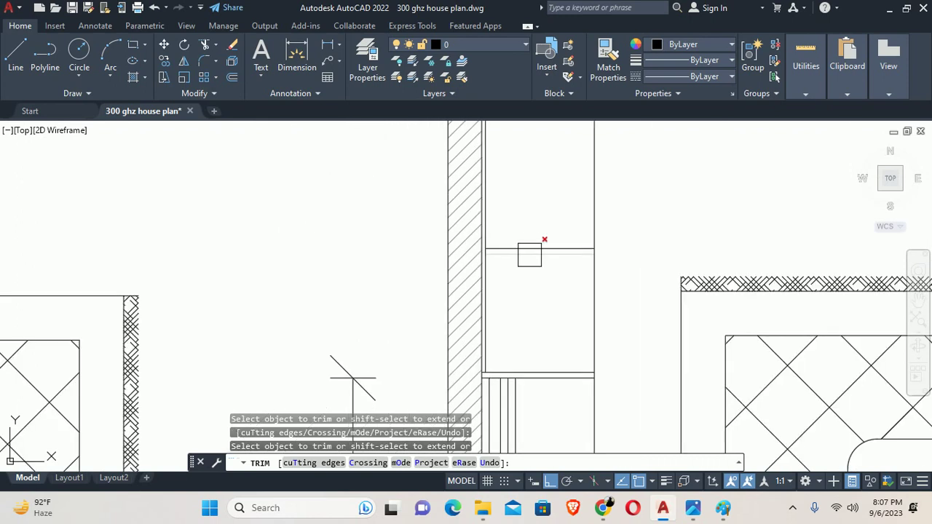
{"action": "key", "text": "Escape"}
{"action": "scroll", "coordinate": [335, 343], "scroll_direction": "down", "scroll_amount": 2}
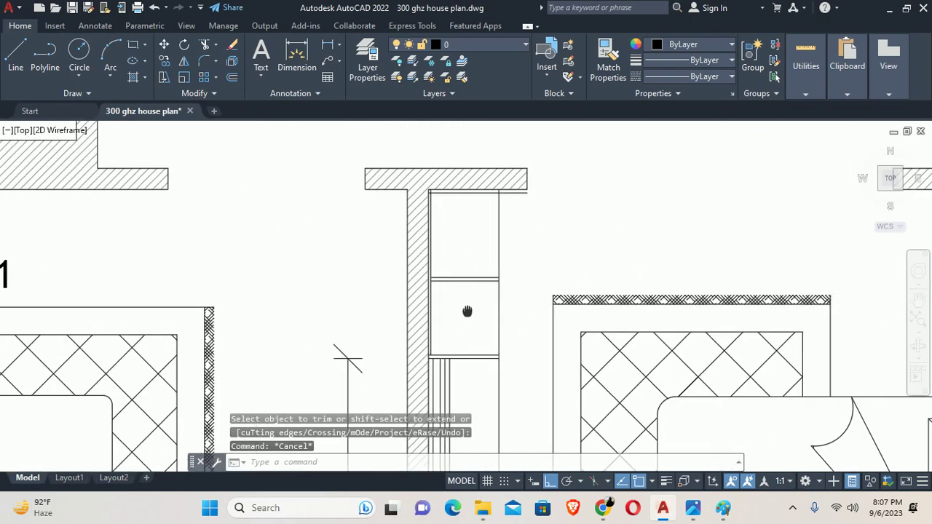
{"action": "scroll", "coordinate": [481, 295], "scroll_direction": "up", "scroll_amount": 2}
Measure the unit at 1'-3.75" with a linear dimension, then discard it.
{"action": "type", "text": "dli"}
{"action": "key", "text": "Return"}
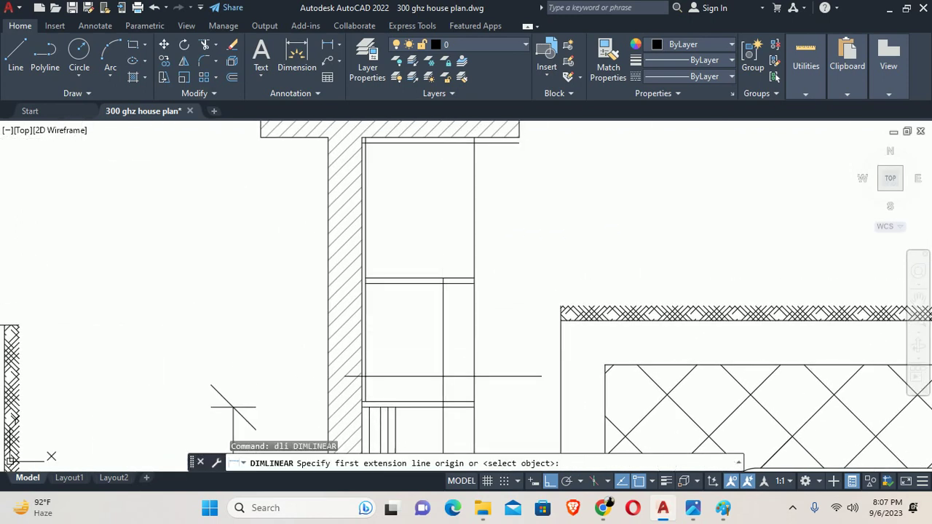
{"action": "left_click", "coordinate": [442, 400]}
{"action": "left_click", "coordinate": [442, 281]}
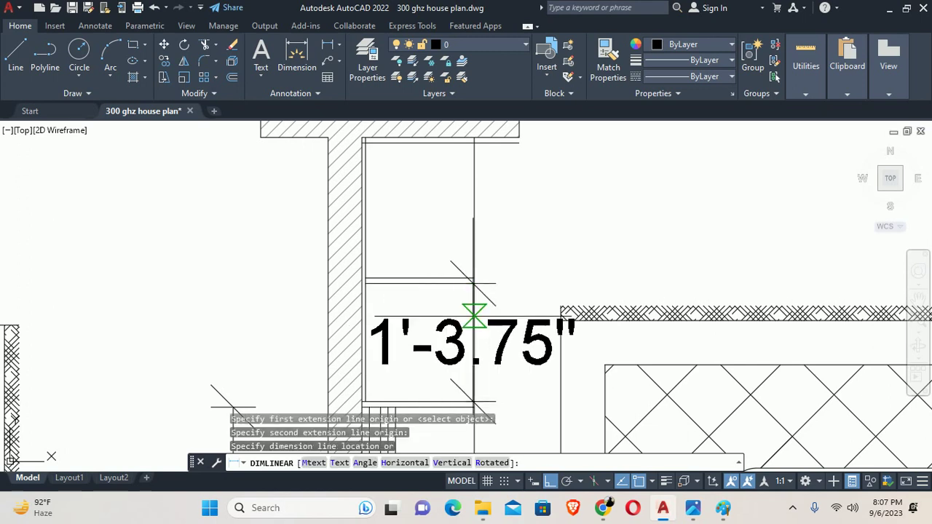
{"action": "key", "text": "Escape"}
Select the unit's bottom for a stretch with a crossing window, then cancel.
{"action": "middle_click_drag", "start_coordinate": [491, 345], "coordinate": [473, 229]}
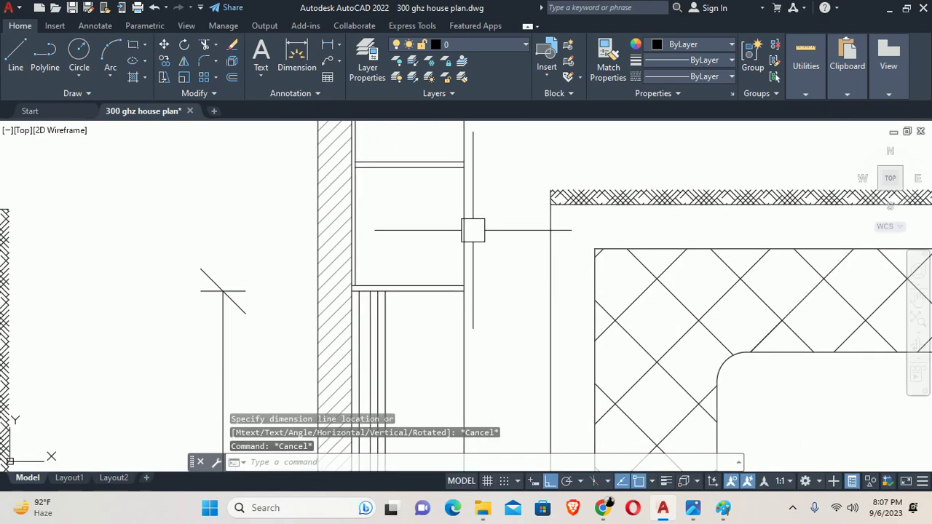
{"action": "type", "text": "s"}
{"action": "key", "text": "Return"}
{"action": "left_click", "coordinate": [502, 315]}
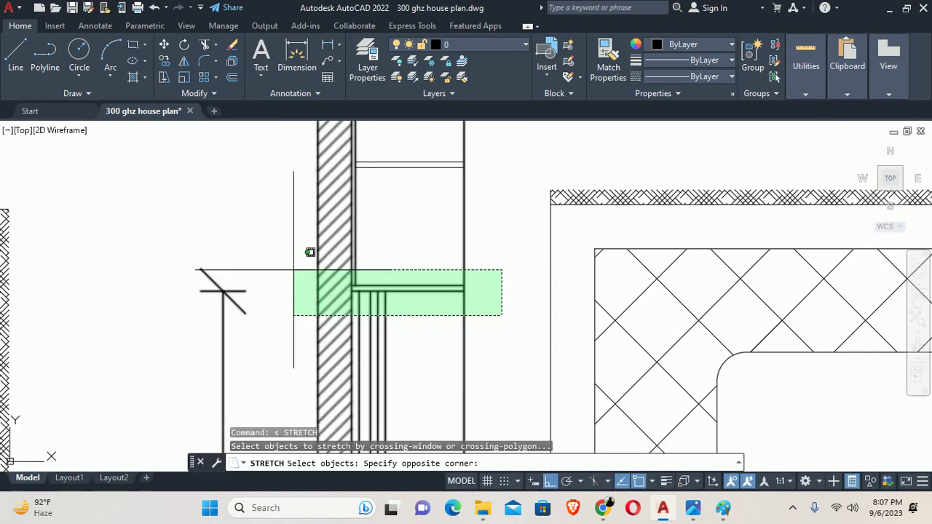
{"action": "left_click", "coordinate": [293, 270]}
{"action": "key", "text": "Escape"}
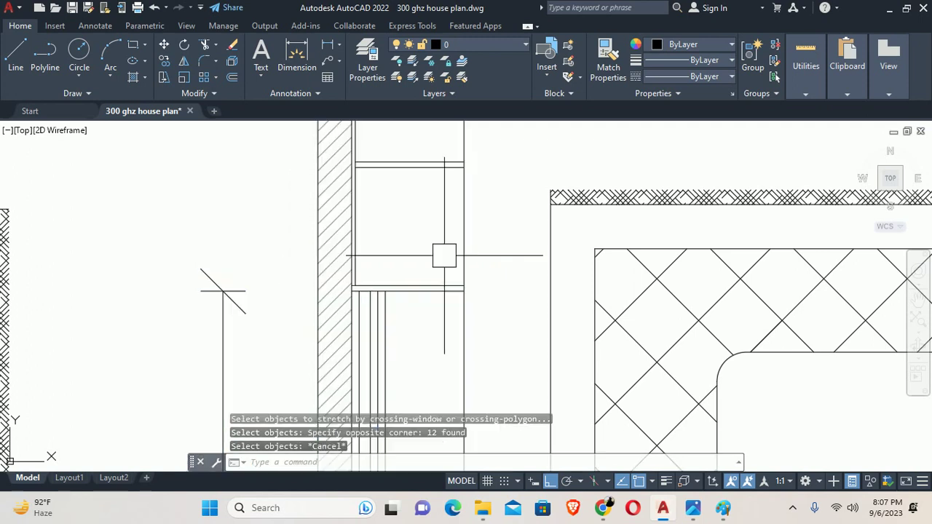
{"action": "key", "text": "Escape"}
Draw an 18-inch line downward from the unit's upper edge.
{"action": "type", "text": "l"}
{"action": "key", "text": "Return"}
{"action": "left_click", "coordinate": [442, 166]}
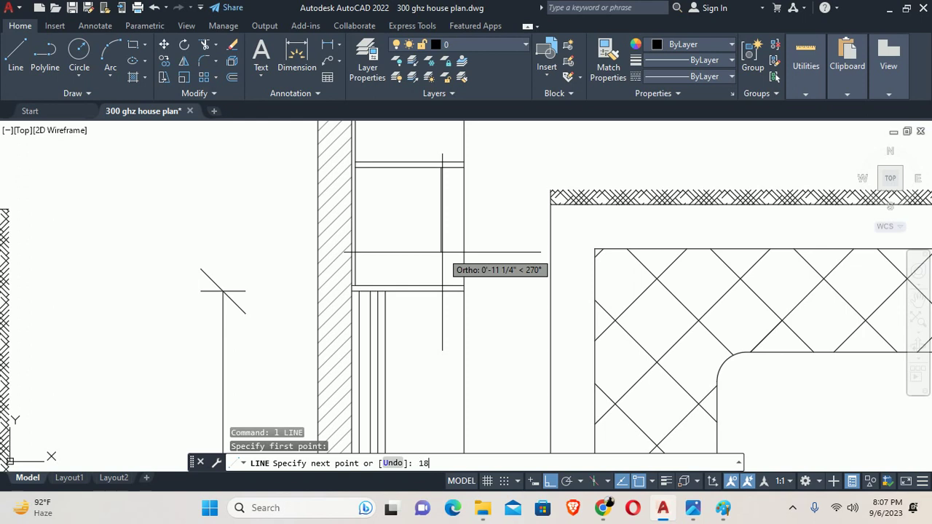
{"action": "key", "text": "Return"}
{"action": "key", "text": "Escape"}
{"action": "key", "text": "Escape"}
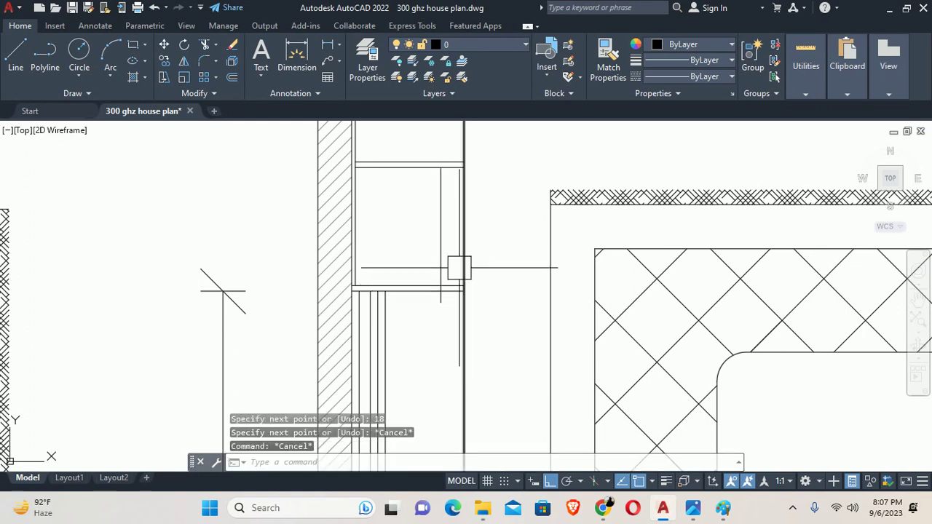
Select the unit's bottom for a stretch and pick a base point, then cancel.
{"action": "type", "text": "s"}
{"action": "key", "text": "Return"}
{"action": "scroll", "coordinate": [465, 302], "scroll_direction": "up", "scroll_amount": 4}
{"action": "left_click", "coordinate": [493, 291]}
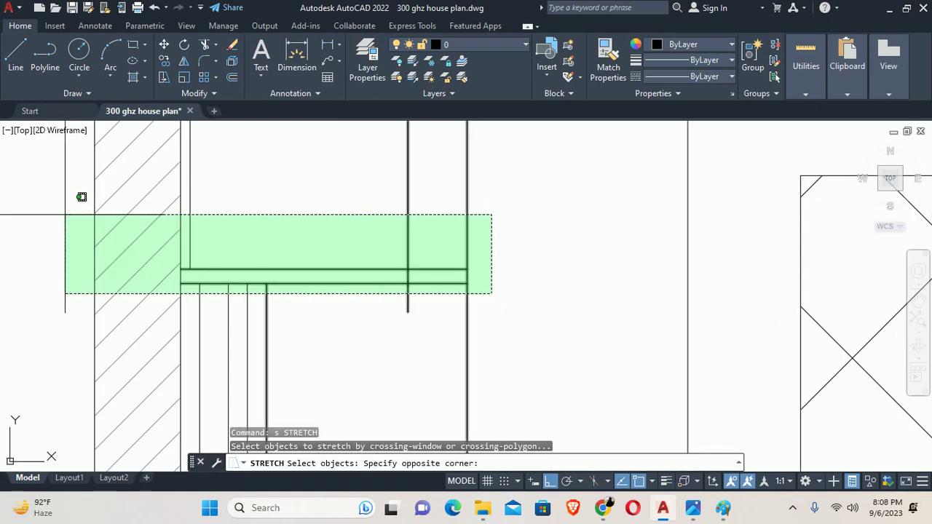
{"action": "left_click", "coordinate": [66, 215]}
{"action": "key", "text": "Return"}
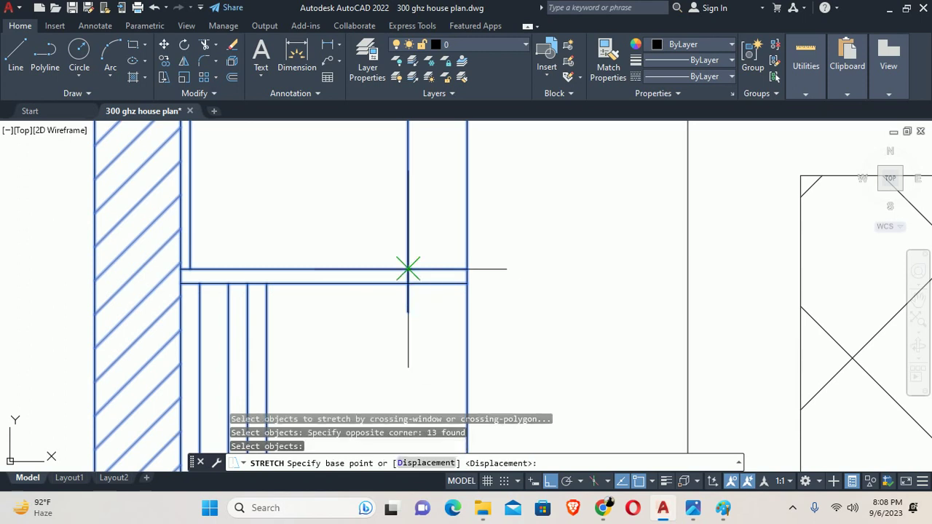
{"action": "left_click", "coordinate": [408, 269]}
{"action": "key", "text": "Escape"}
{"action": "key", "text": "Escape"}
{"action": "scroll", "coordinate": [535, 289], "scroll_direction": "down", "scroll_amount": 2}
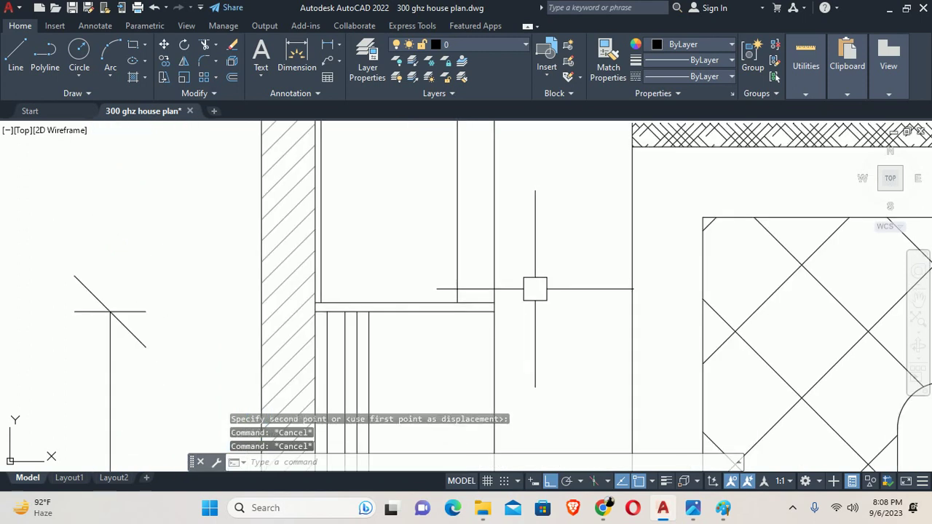
Delete the vertical line inside the TV unit.
{"action": "left_click", "coordinate": [457, 235]}
{"action": "scroll", "coordinate": [302, 435], "scroll_direction": "down", "scroll_amount": 2}
{"action": "key", "text": "Delete"}
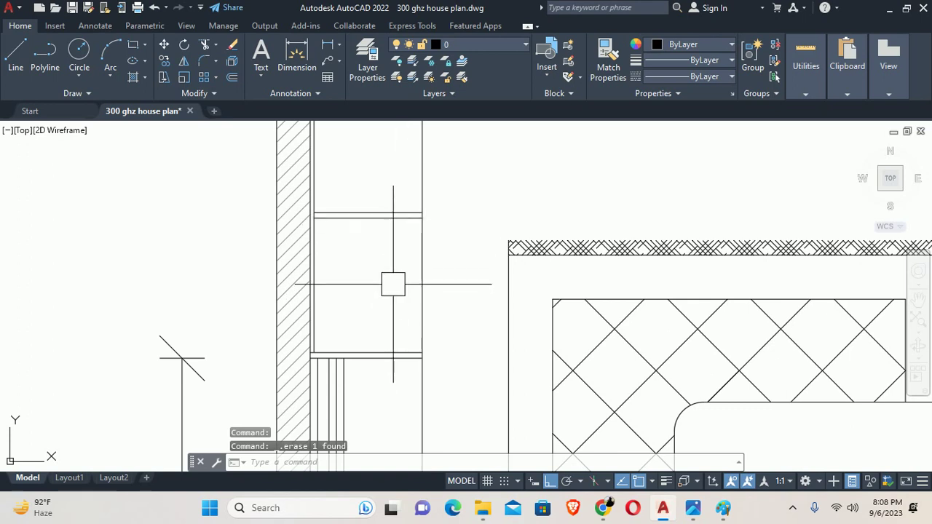
{"action": "key", "text": "Escape"}
{"action": "key", "text": "Escape"}
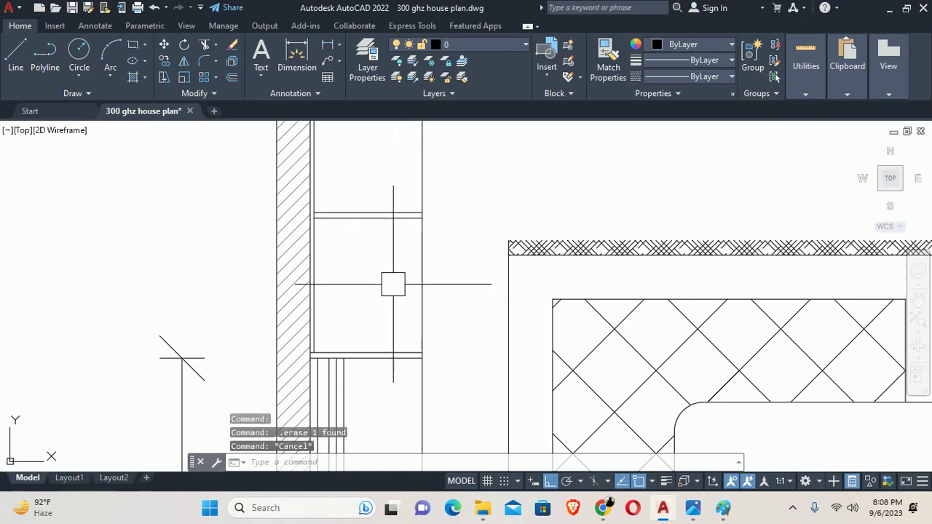
{"action": "scroll", "coordinate": [393, 284], "scroll_direction": "down", "scroll_amount": 2}
{"action": "scroll", "coordinate": [418, 232], "scroll_direction": "up", "scroll_amount": 4}
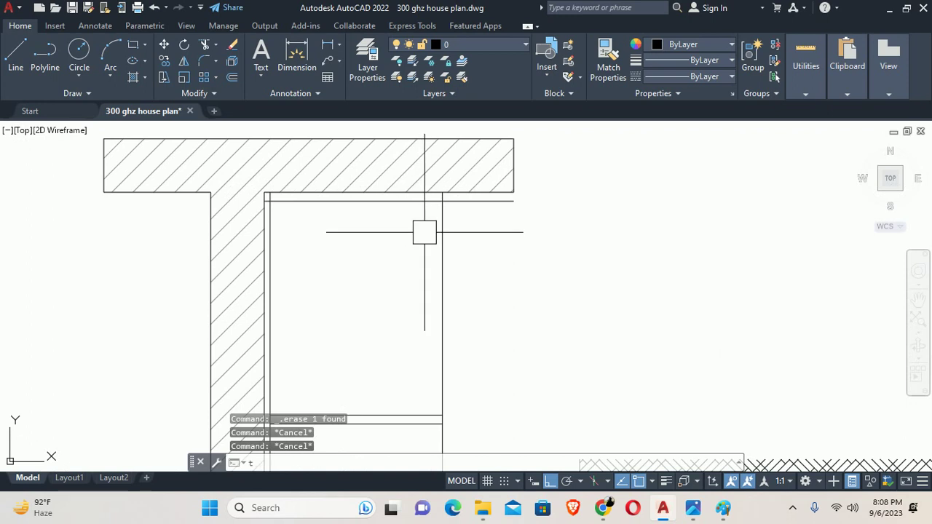
Start a trim on the niche linework, then stop it.
{"action": "type", "text": "tr"}
{"action": "key", "text": "Return"}
{"action": "scroll", "coordinate": [458, 214], "scroll_direction": "down", "scroll_amount": 3}
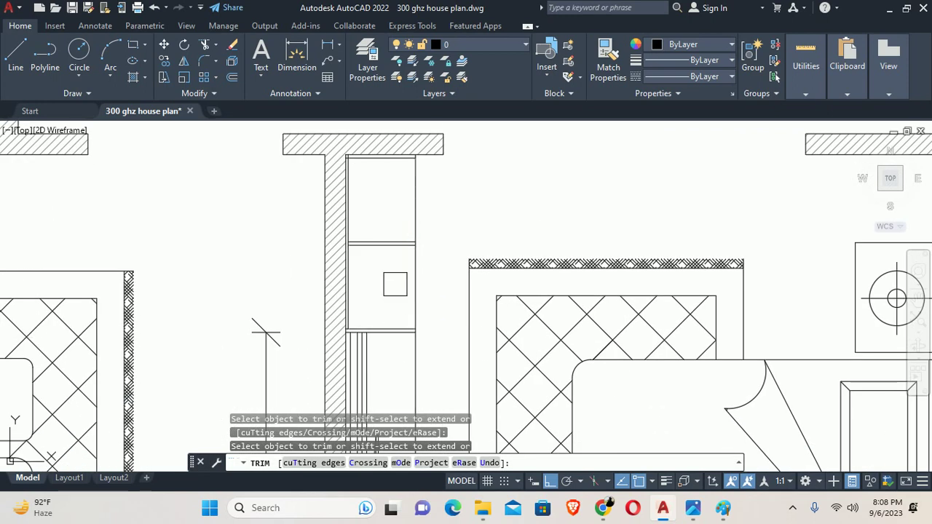
{"action": "scroll", "coordinate": [411, 317], "scroll_direction": "up", "scroll_amount": 2}
{"action": "key", "text": "Escape"}
{"action": "scroll", "coordinate": [386, 233], "scroll_direction": "down", "scroll_amount": 2}
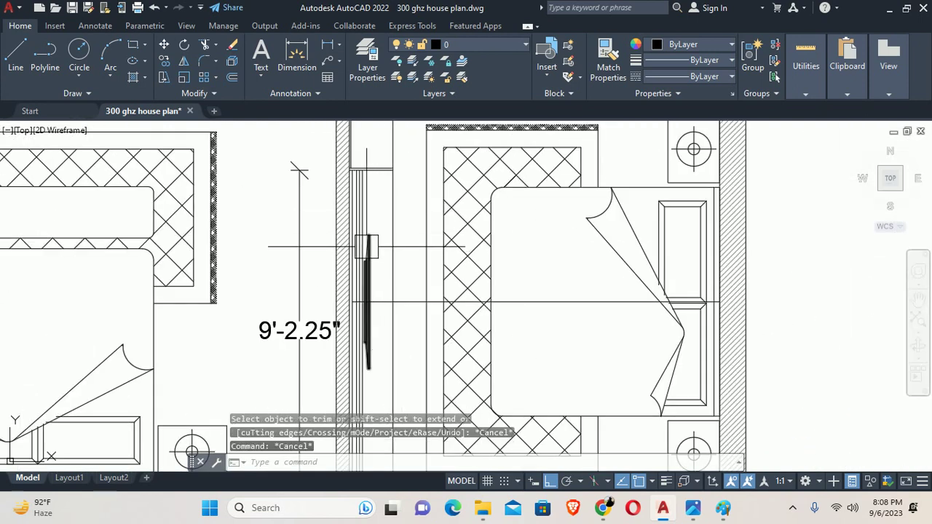
Pan the plan to bring Room -1 into view.
{"action": "middle_click_drag", "start_coordinate": [374, 208], "coordinate": [370, 182]}
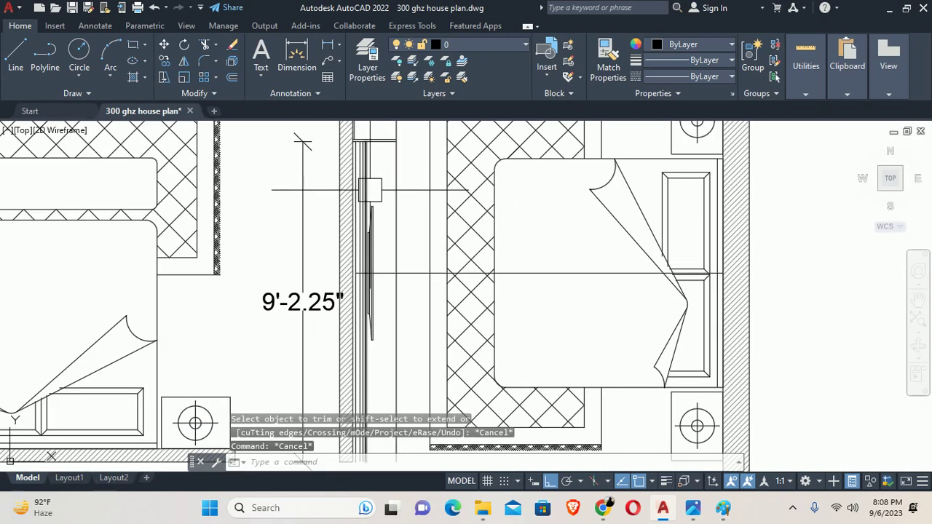
{"action": "middle_click_drag", "start_coordinate": [361, 319], "coordinate": [358, 182]}
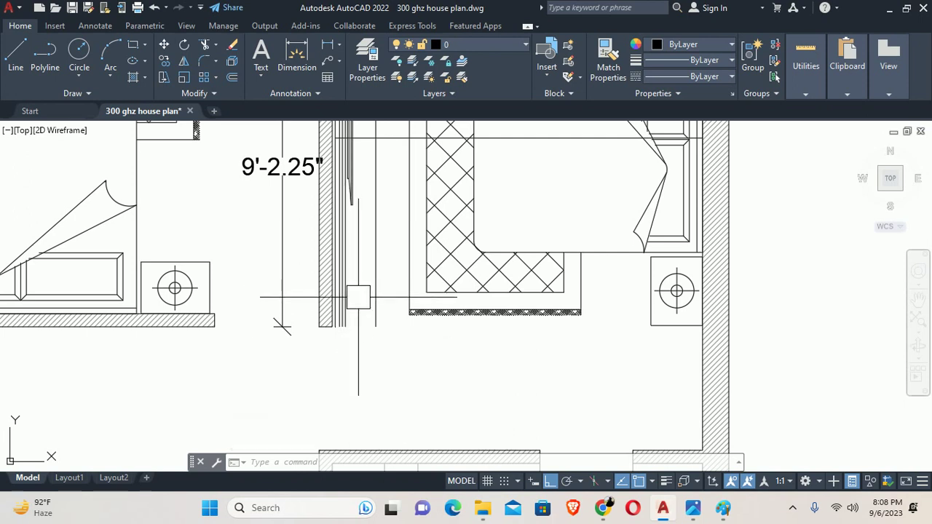
{"action": "middle_click_drag", "start_coordinate": [358, 289], "coordinate": [358, 330]}
{"action": "key", "text": "Escape"}
{"action": "key", "text": "Escape"}
{"action": "middle_click_drag", "start_coordinate": [364, 117], "coordinate": [356, 292]}
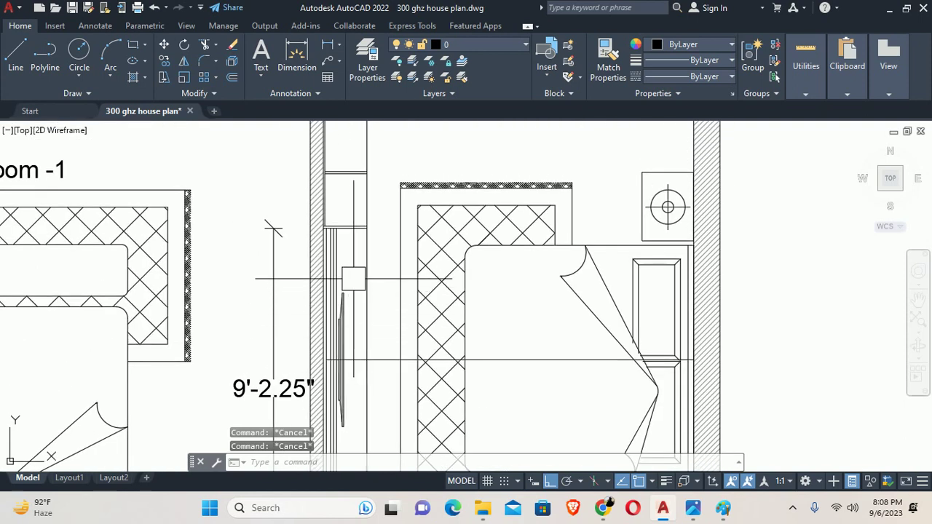
Measure the 1'-10.25" niche depth with a linear dimension, then cancel it without placing it.
{"action": "type", "text": "dli"}
{"action": "key", "text": "Return"}
{"action": "scroll", "coordinate": [352, 291], "scroll_direction": "up", "scroll_amount": 4}
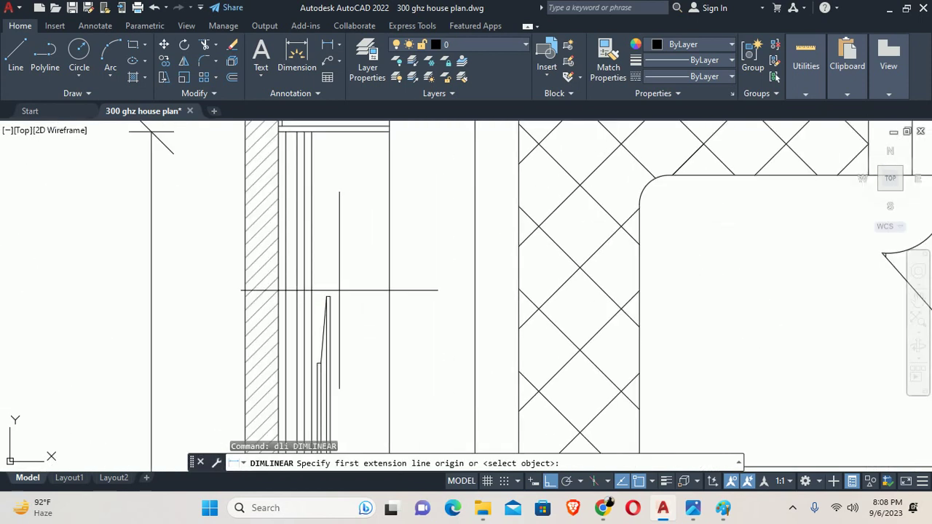
{"action": "left_click", "coordinate": [330, 294]}
{"action": "left_click", "coordinate": [330, 132]}
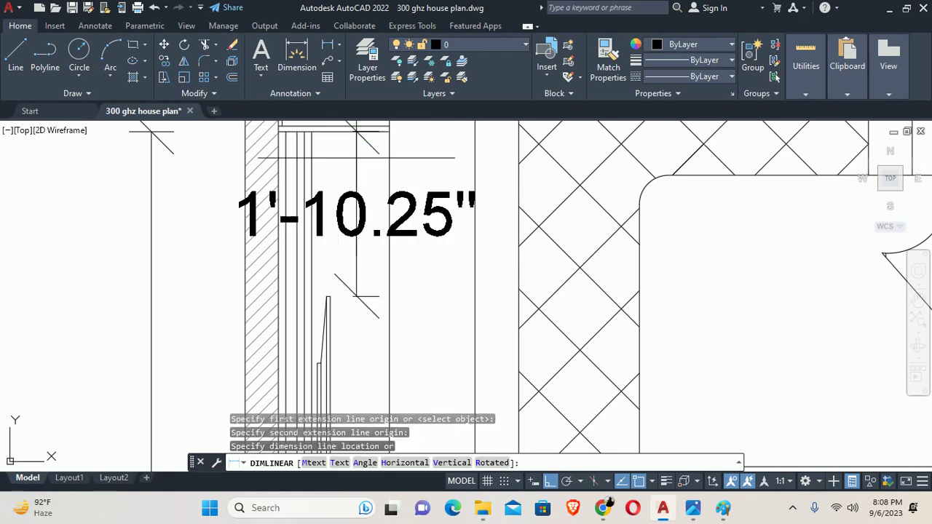
{"action": "key", "text": "Escape"}
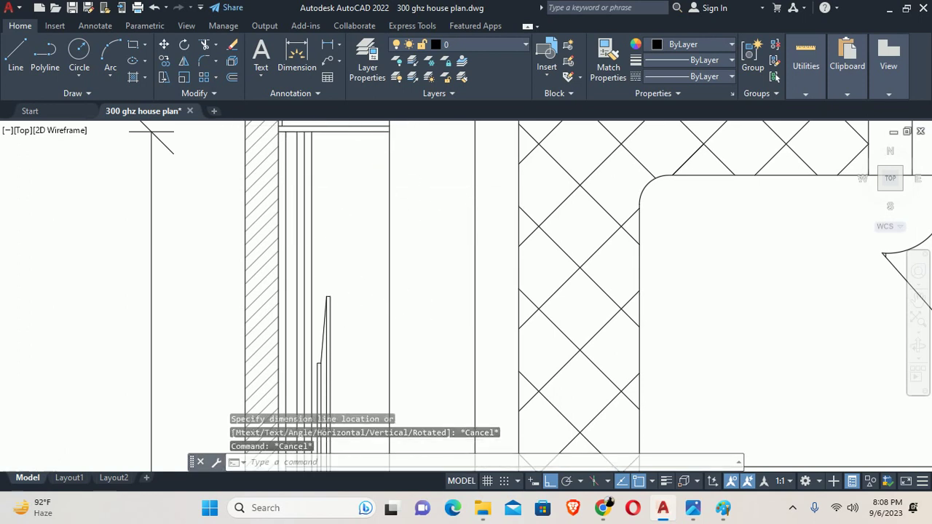
{"action": "scroll", "coordinate": [390, 260], "scroll_direction": "down", "scroll_amount": 5}
{"action": "scroll", "coordinate": [390, 260], "scroll_direction": "up", "scroll_amount": 3}
Try offsetting a rectangle line by 1'-10.25", then abandon the failed offset.
{"action": "type", "text": "o"}
{"action": "key", "text": "Return"}
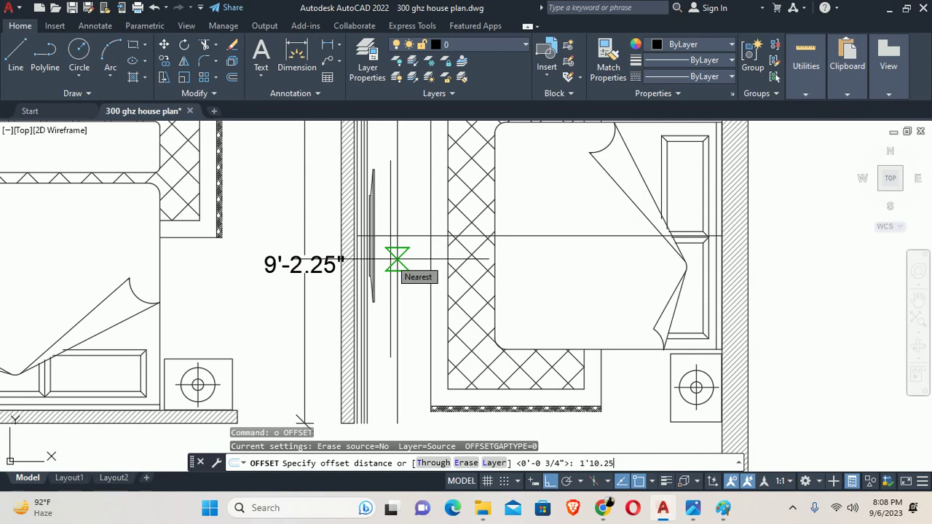
{"action": "key", "text": "Return"}
{"action": "scroll", "coordinate": [397, 258], "scroll_direction": "up", "scroll_amount": 2}
{"action": "left_click", "coordinate": [411, 229]}
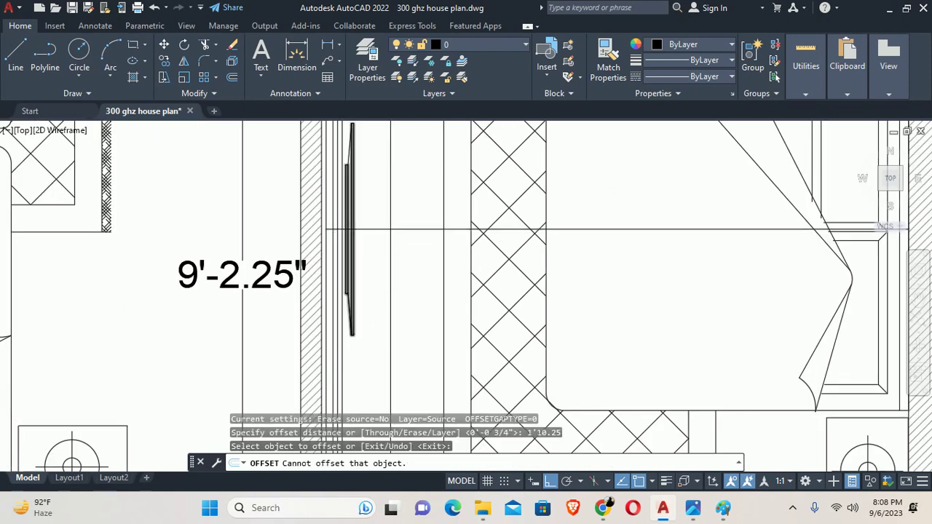
{"action": "scroll", "coordinate": [343, 335], "scroll_direction": "up", "scroll_amount": 3}
{"action": "scroll", "coordinate": [328, 341], "scroll_direction": "up", "scroll_amount": 2}
{"action": "left_click", "coordinate": [321, 342]}
{"action": "scroll", "coordinate": [320, 342], "scroll_direction": "up", "scroll_amount": 1}
{"action": "left_click", "coordinate": [332, 339]}
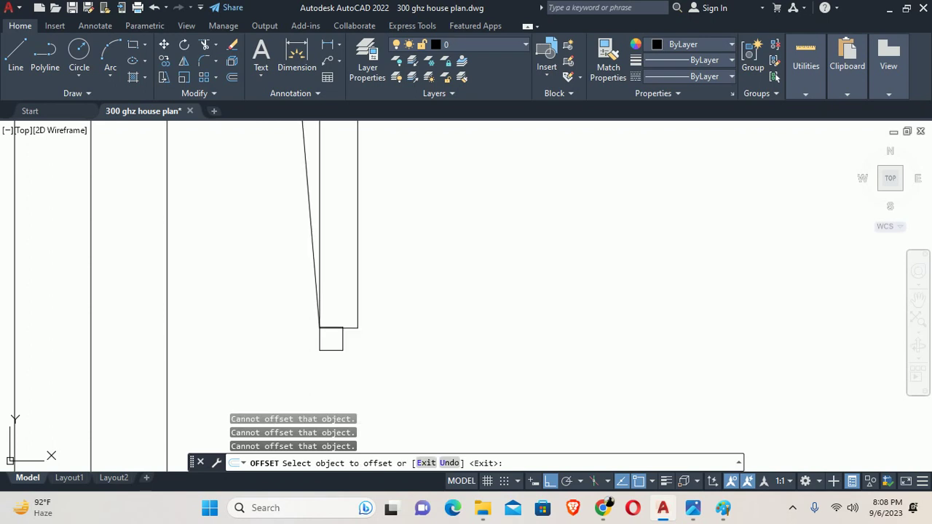
{"action": "key", "text": "Escape"}
Start a line at the rectangle corner, then cancel it.
{"action": "type", "text": "l"}
{"action": "key", "text": "Return"}
{"action": "left_click", "coordinate": [321, 327]}
{"action": "scroll", "coordinate": [542, 333], "scroll_direction": "down", "scroll_amount": 2}
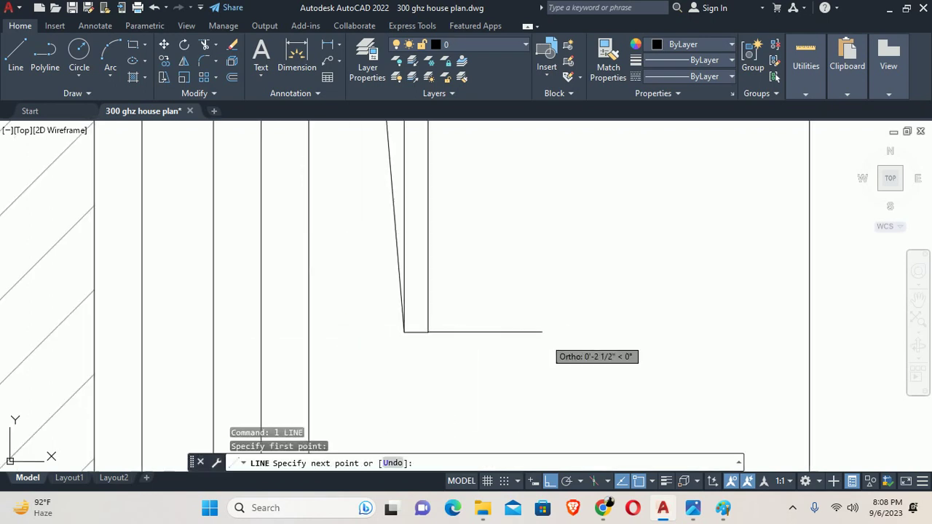
{"action": "scroll", "coordinate": [542, 332], "scroll_direction": "down", "scroll_amount": 1}
{"action": "key", "text": "Escape"}
{"action": "key", "text": "Escape"}
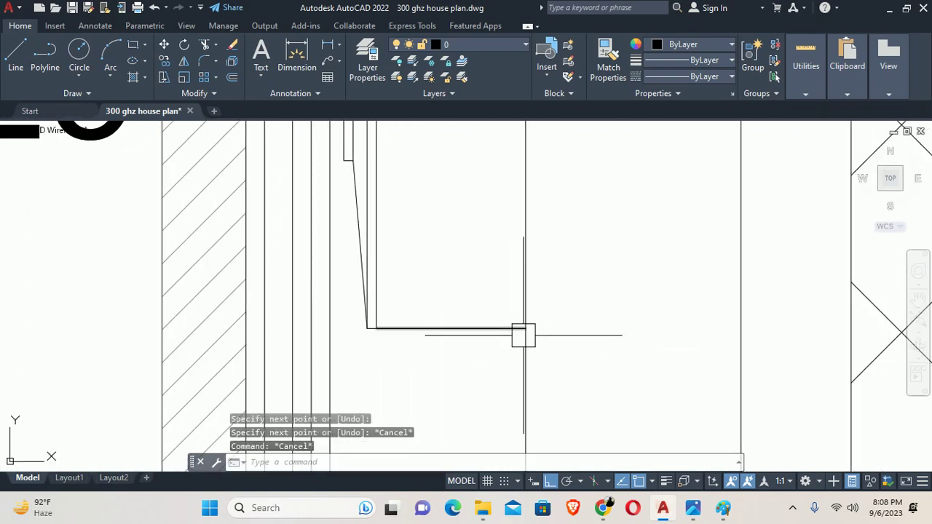
Offset the short horizontal line by 1'-10.25" and delete the stray line.
{"action": "type", "text": "o"}
{"action": "key", "text": "Return"}
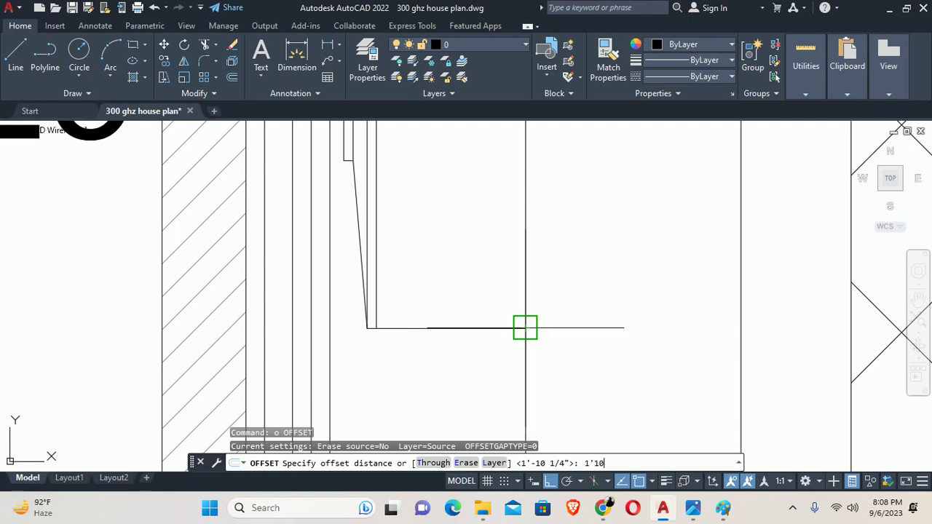
{"action": "type", "text": ".25"}
{"action": "key", "text": "Return"}
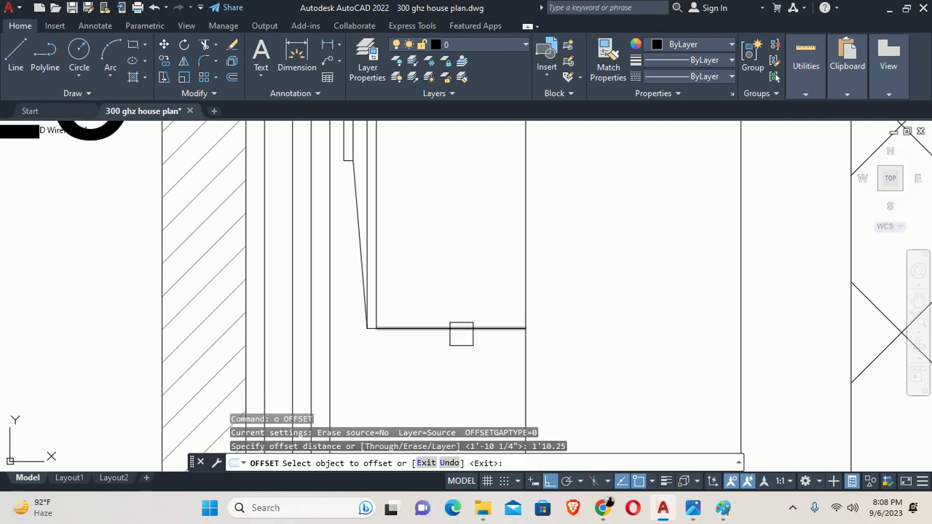
{"action": "left_click", "coordinate": [461, 329]}
{"action": "left_click", "coordinate": [453, 369]}
{"action": "key", "text": "Escape"}
{"action": "left_click", "coordinate": [454, 332]}
{"action": "key", "text": "Delete"}
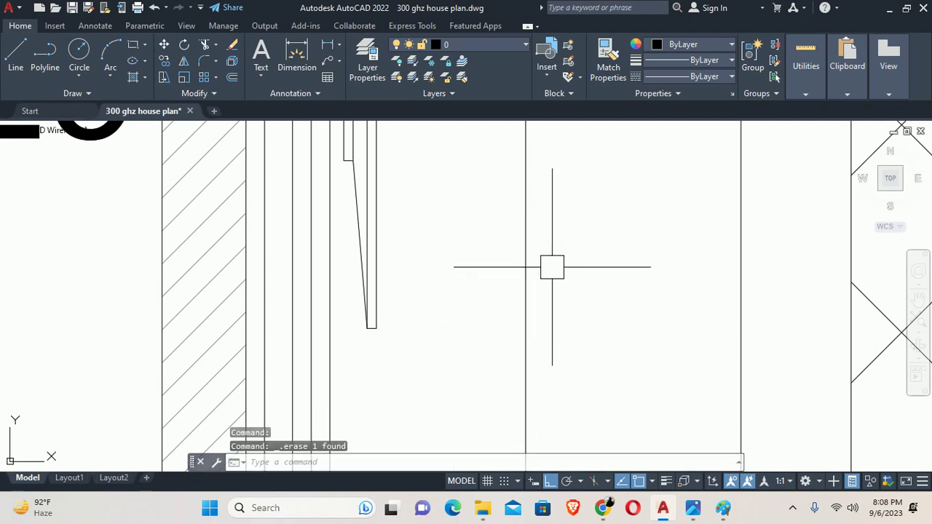
{"action": "scroll", "coordinate": [552, 266], "scroll_direction": "down", "scroll_amount": 3}
{"action": "scroll", "coordinate": [497, 327], "scroll_direction": "up", "scroll_amount": 3}
{"action": "key", "text": "Escape"}
{"action": "key", "text": "Escape"}
{"action": "key", "text": "Escape"}
Extend the niche lines to the wall with EXTEND, then cancel the command.
{"action": "type", "text": "e"}
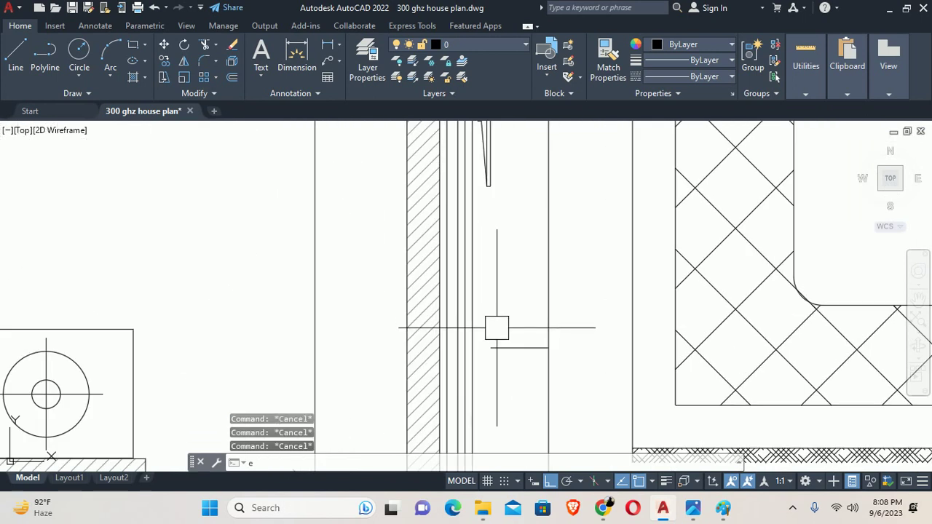
{"action": "type", "text": "x"}
{"action": "key", "text": "Return"}
{"action": "scroll", "coordinate": [492, 349], "scroll_direction": "up", "scroll_amount": 2}
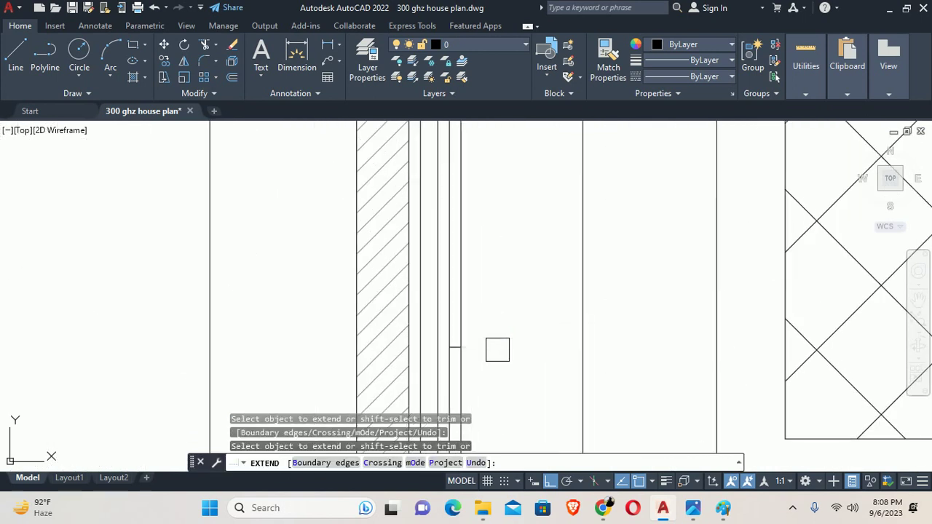
{"action": "scroll", "coordinate": [498, 339], "scroll_direction": "down", "scroll_amount": 4}
{"action": "scroll", "coordinate": [480, 343], "scroll_direction": "up", "scroll_amount": 3}
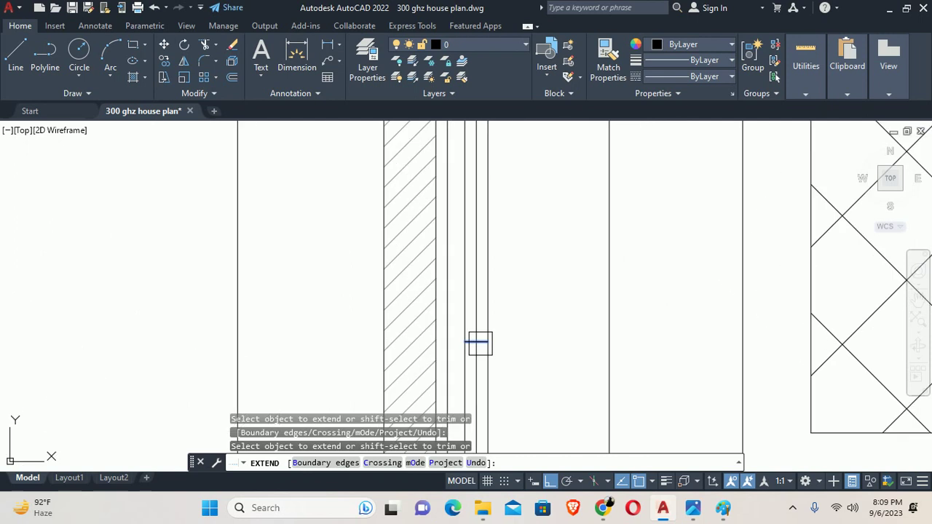
{"action": "scroll", "coordinate": [481, 342], "scroll_direction": "up", "scroll_amount": 2}
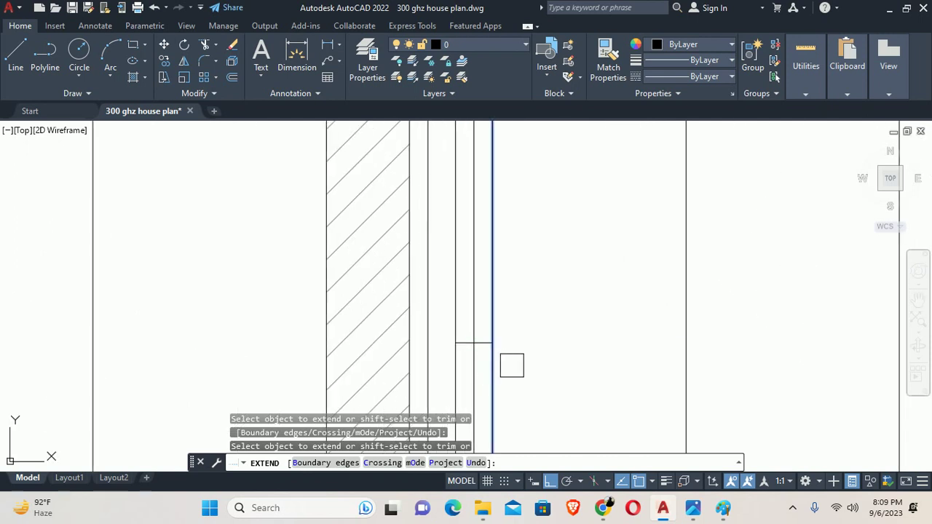
{"action": "middle_click_drag", "start_coordinate": [509, 366], "coordinate": [483, 218]}
{"action": "scroll", "coordinate": [473, 264], "scroll_direction": "down", "scroll_amount": 5}
{"action": "scroll", "coordinate": [477, 279], "scroll_direction": "up", "scroll_amount": 2}
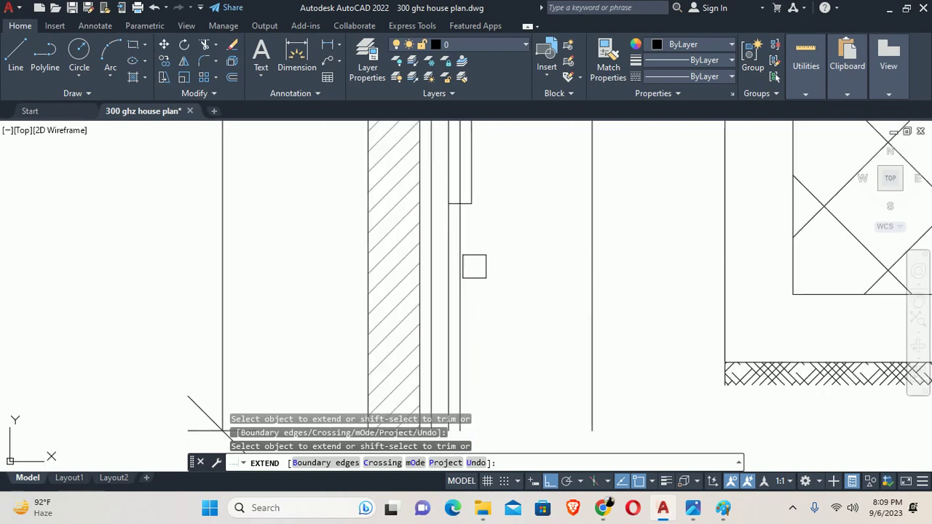
{"action": "left_click_drag", "start_coordinate": [427, 202], "coordinate": [466, 240]}
{"action": "middle_click_drag", "start_coordinate": [480, 254], "coordinate": [493, 244]}
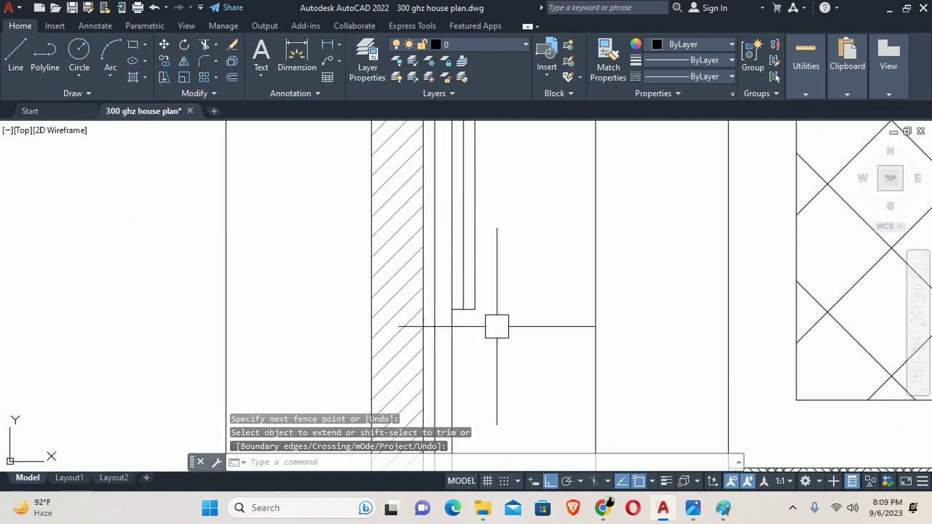
{"action": "key", "text": "Escape"}
{"action": "key", "text": "Escape"}
{"action": "scroll", "coordinate": [477, 318], "scroll_direction": "up", "scroll_amount": 2}
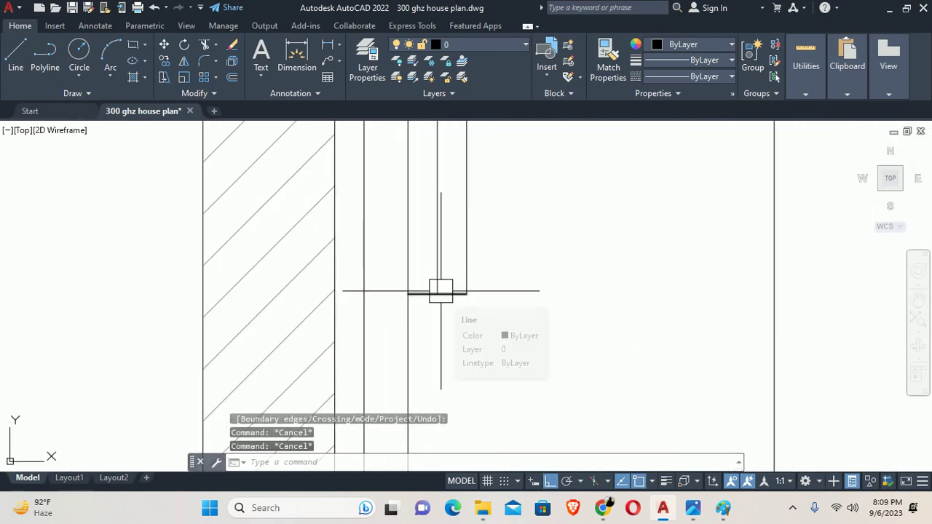
Offset the small rectangle's vertical line 1.5" toward its inner side.
{"action": "type", "text": "o"}
{"action": "key", "text": "Return"}
{"action": "type", "text": "1"}
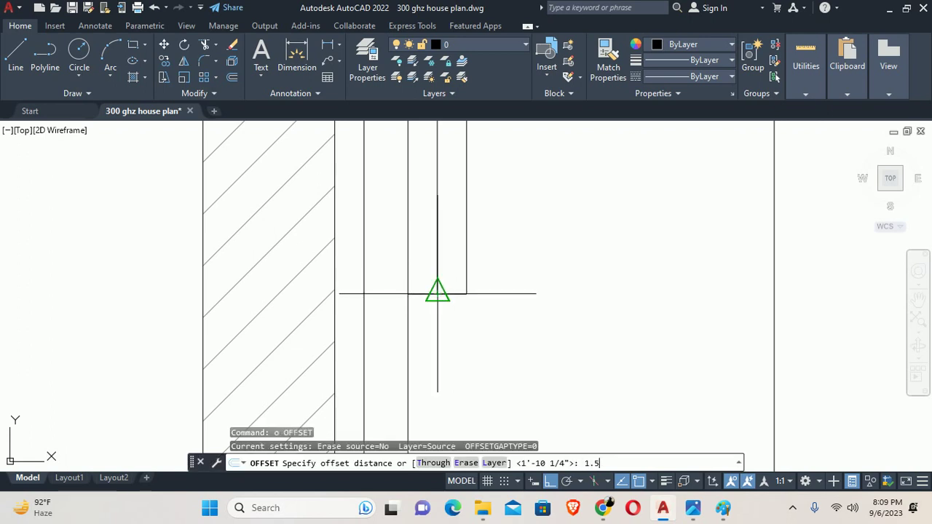
{"action": "key", "text": "Return"}
{"action": "scroll", "coordinate": [441, 291], "scroll_direction": "up", "scroll_amount": 1}
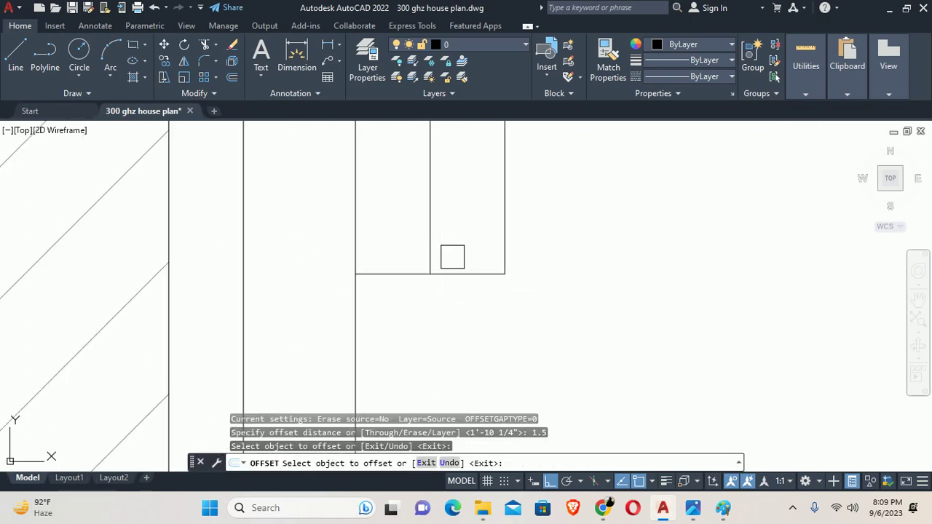
{"action": "left_click", "coordinate": [434, 241]}
{"action": "left_click", "coordinate": [441, 216]}
{"action": "key", "text": "Escape"}
Cancel TRIM, view the TV unit reference photo, then minimize it back to the plan.
{"action": "key", "text": "Escape"}
{"action": "key", "text": "Escape"}
{"action": "type", "text": "tr"}
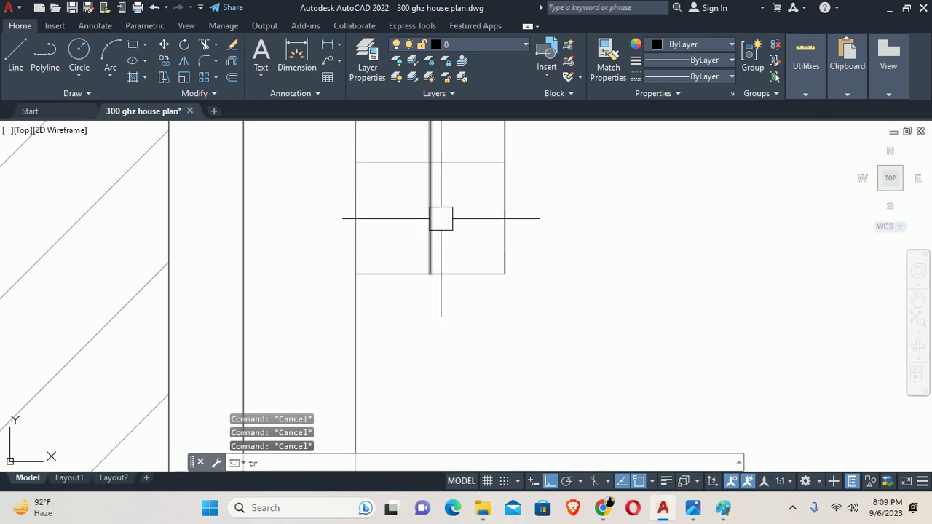
{"action": "key", "text": "Return"}
{"action": "key", "text": "Escape"}
{"action": "scroll", "coordinate": [410, 244], "scroll_direction": "down", "scroll_amount": 3}
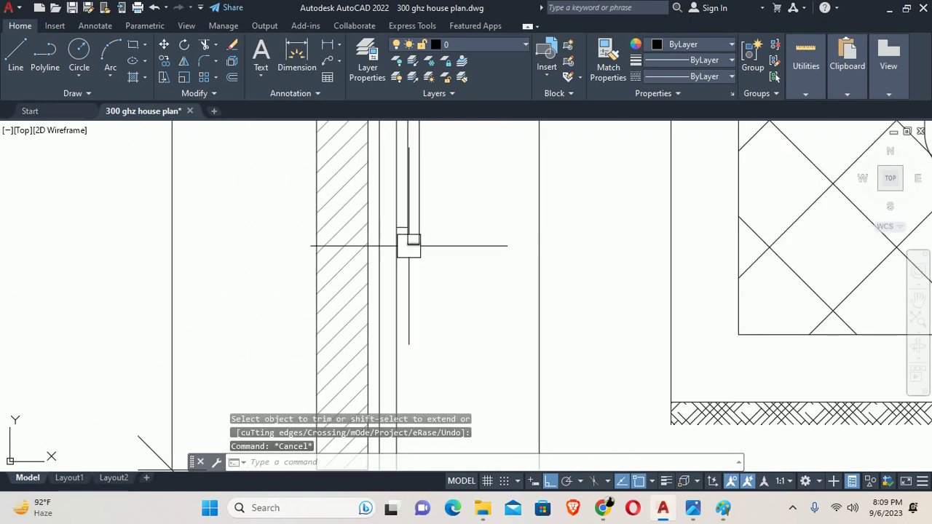
{"action": "key", "text": "Escape"}
{"action": "key", "text": "Escape"}
{"action": "scroll", "coordinate": [410, 235], "scroll_direction": "up", "scroll_amount": 3}
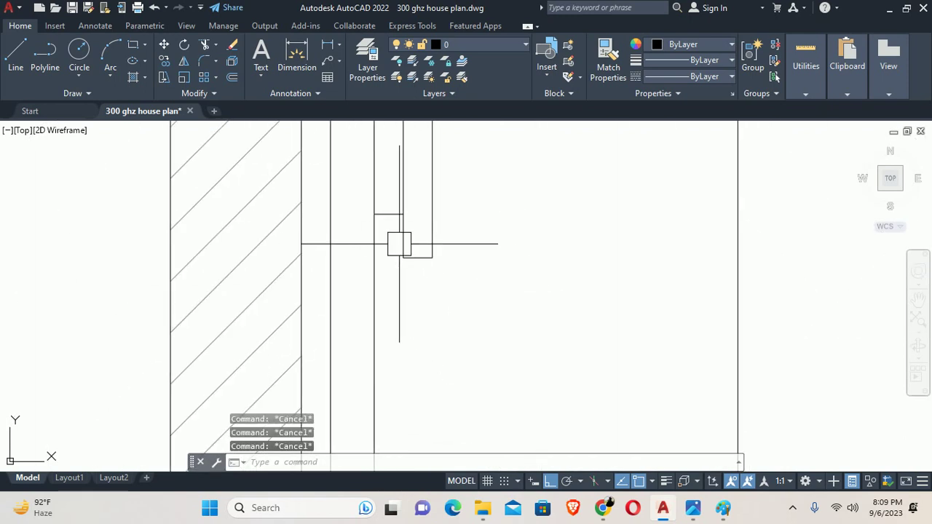
{"action": "scroll", "coordinate": [406, 245], "scroll_direction": "down", "scroll_amount": 3}
{"action": "mouse_move", "coordinate": [693, 509]}
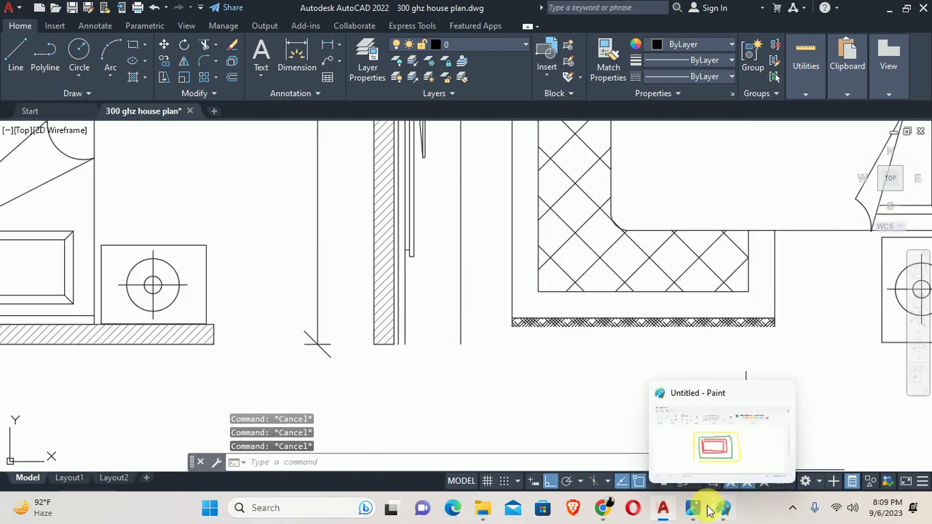
{"action": "left_click", "coordinate": [621, 445]}
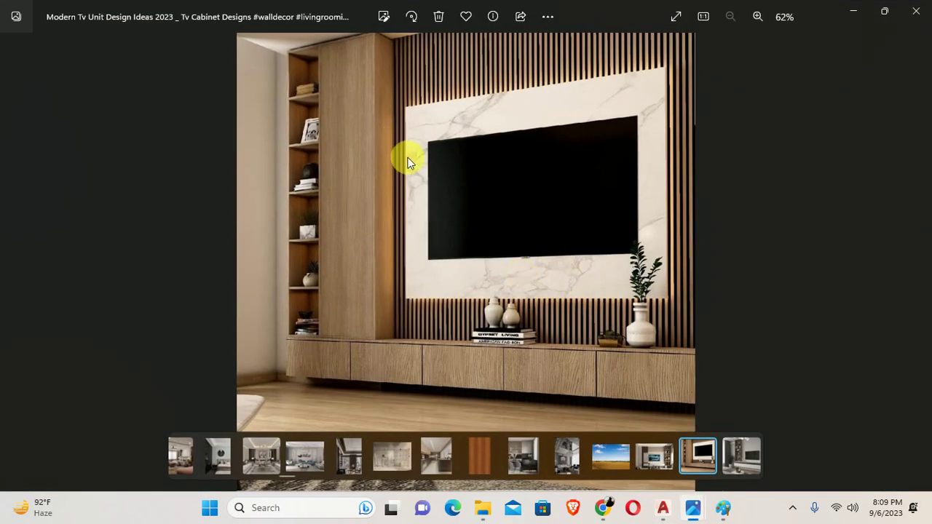
{"action": "left_click", "coordinate": [859, 11]}
{"action": "scroll", "coordinate": [418, 262], "scroll_direction": "down", "scroll_amount": 2}
{"action": "scroll", "coordinate": [418, 262], "scroll_direction": "down", "scroll_amount": 3}
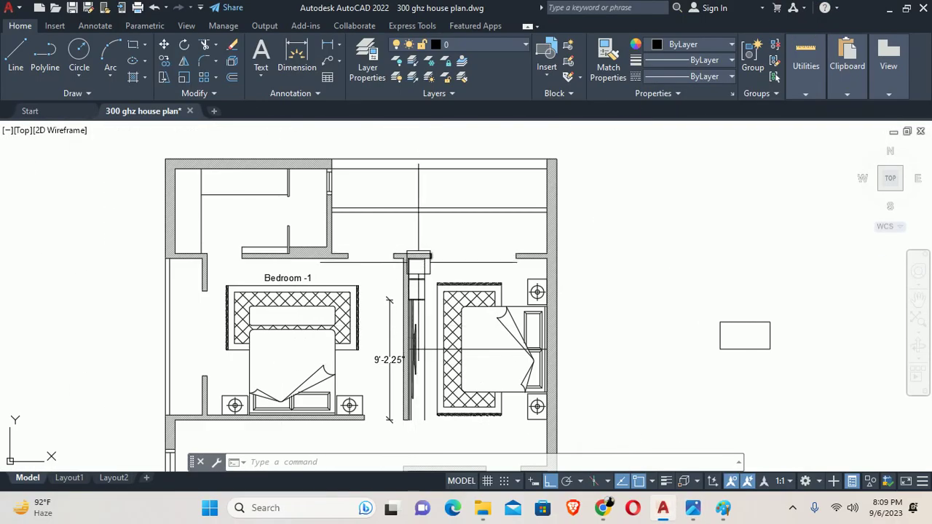
Preview a 1'-10.25" linear dimension from the door panel top, then cancel it.
{"action": "scroll", "coordinate": [418, 262], "scroll_direction": "up", "scroll_amount": 5}
{"action": "scroll", "coordinate": [410, 297], "scroll_direction": "down", "scroll_amount": 2}
{"action": "scroll", "coordinate": [415, 328], "scroll_direction": "up", "scroll_amount": 1}
{"action": "key", "text": "Escape"}
{"action": "key", "text": "Escape"}
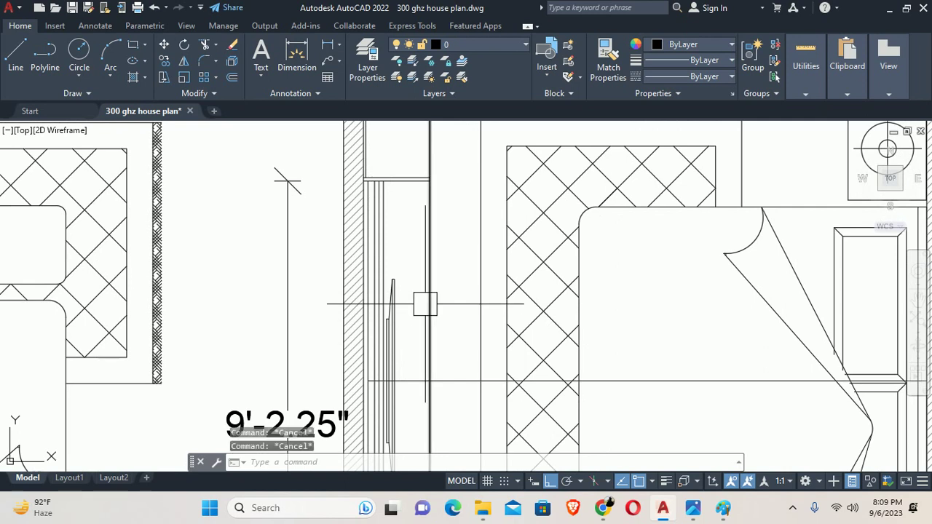
{"action": "type", "text": "dli"}
{"action": "key", "text": "Return"}
{"action": "scroll", "coordinate": [425, 302], "scroll_direction": "up", "scroll_amount": 2}
{"action": "left_click", "coordinate": [389, 270]}
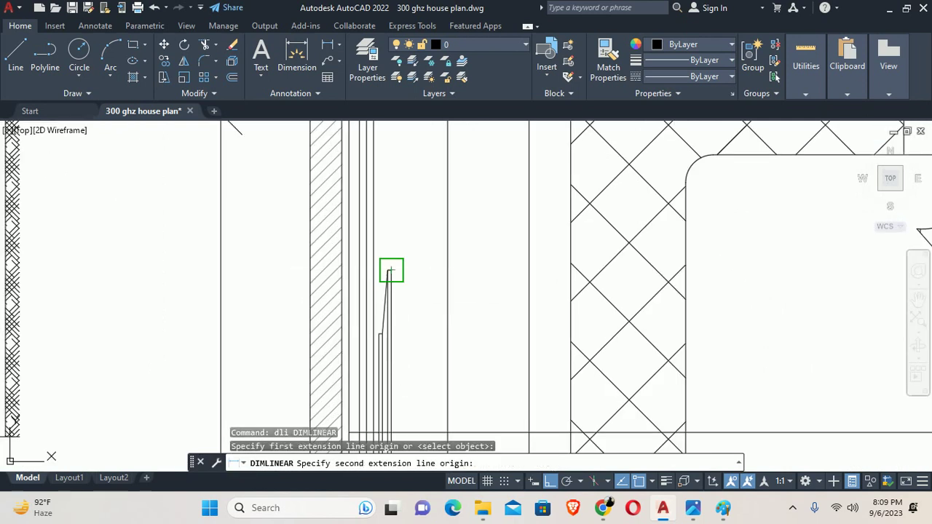
{"action": "middle_click_drag", "start_coordinate": [401, 227], "coordinate": [388, 351]}
{"action": "left_click", "coordinate": [379, 237]}
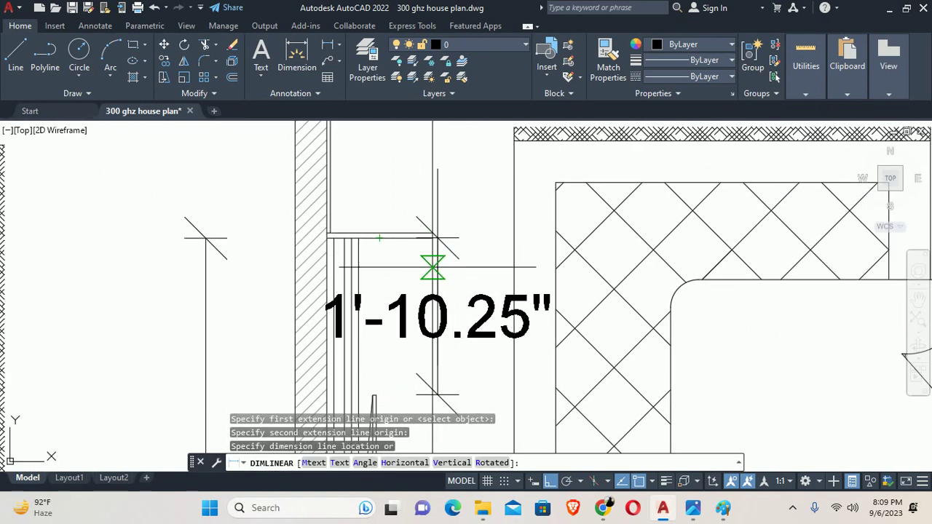
{"action": "key", "text": "Escape"}
{"action": "scroll", "coordinate": [419, 293], "scroll_direction": "down", "scroll_amount": 3}
Draw a horizontal line from the door corner to the wall.
{"action": "type", "text": "o"}
{"action": "key", "text": "Return"}
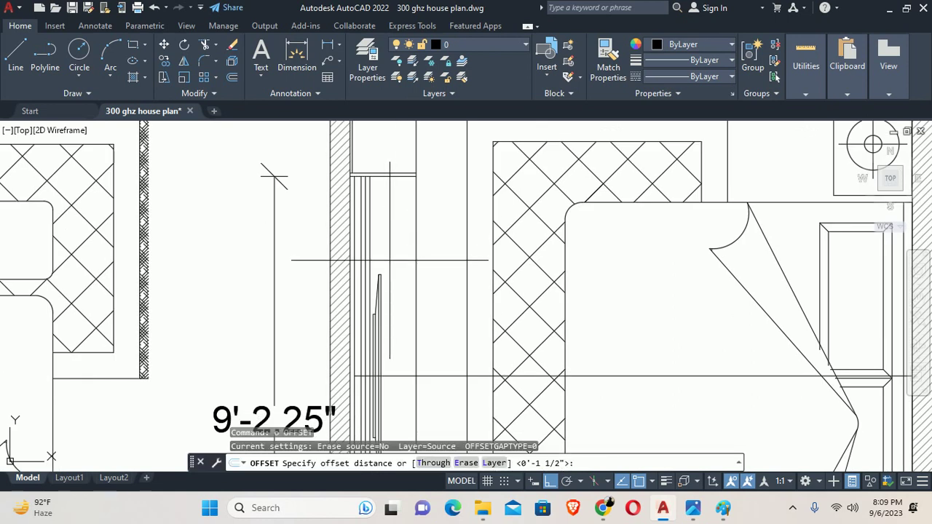
{"action": "key", "text": "Escape"}
{"action": "scroll", "coordinate": [386, 271], "scroll_direction": "up", "scroll_amount": 3}
{"action": "scroll", "coordinate": [379, 273], "scroll_direction": "up", "scroll_amount": 2}
{"action": "type", "text": "l"}
{"action": "key", "text": "Return"}
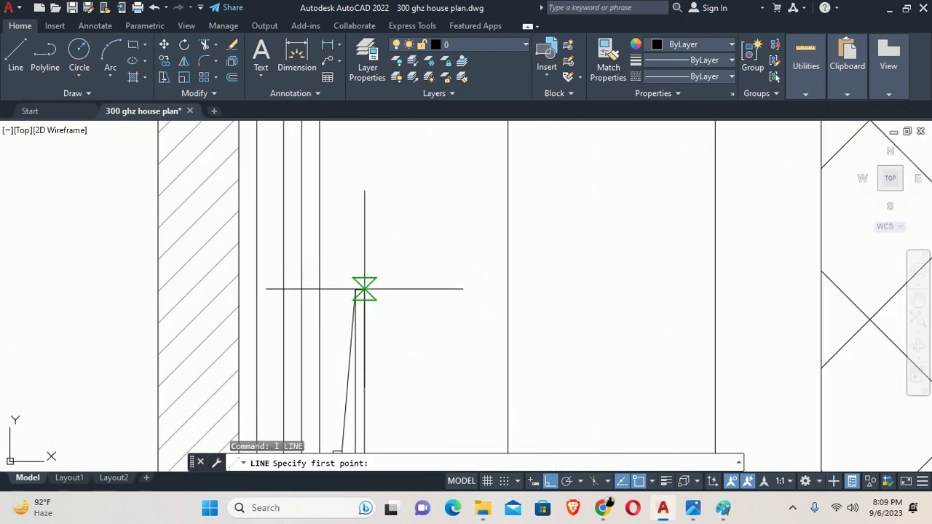
{"action": "left_click", "coordinate": [364, 289]}
{"action": "left_click", "coordinate": [506, 287]}
{"action": "key", "text": "Escape"}
{"action": "type", "text": "o"}
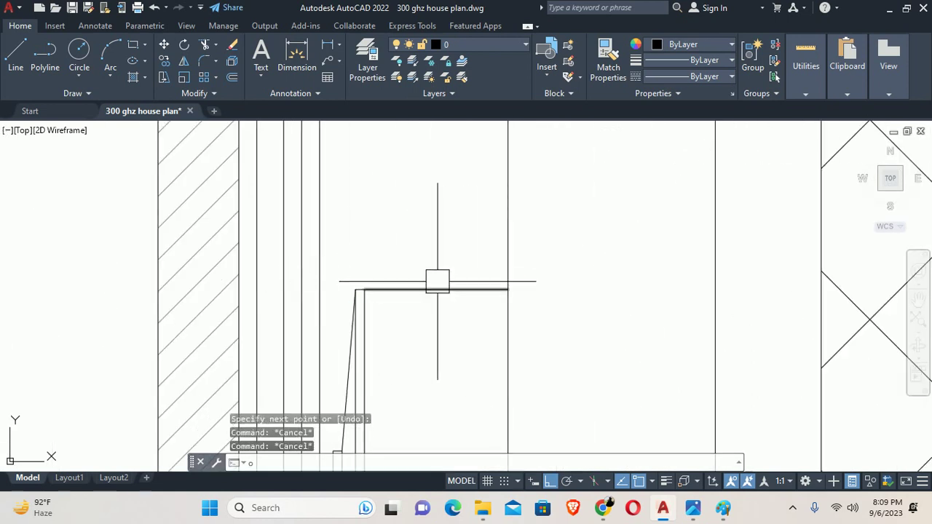
Offset the new line 14 upward to create a parallel copy.
{"action": "key", "text": "Return"}
{"action": "type", "text": "14"}
{"action": "key", "text": "Return"}
{"action": "left_click", "coordinate": [436, 289]}
{"action": "left_click", "coordinate": [386, 210]}
{"action": "scroll", "coordinate": [386, 212], "scroll_direction": "down", "scroll_amount": 3}
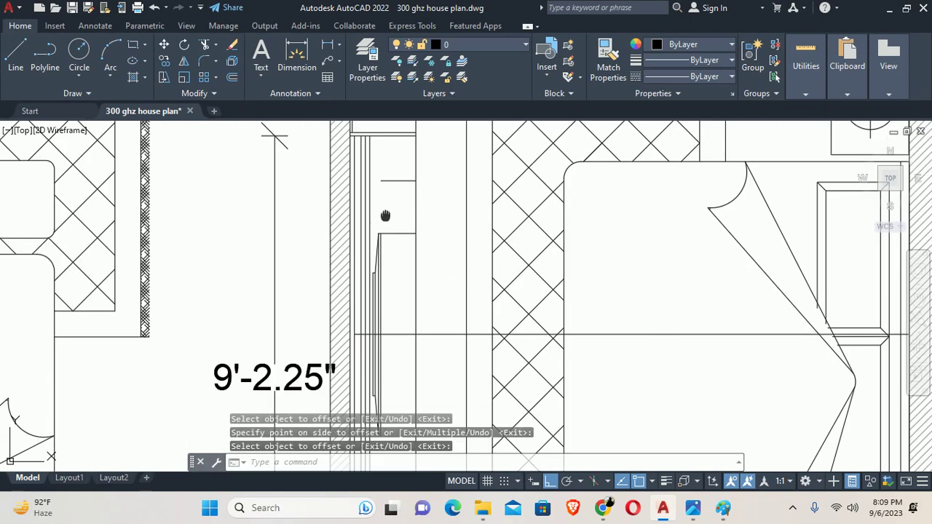
{"action": "key", "text": "Escape"}
{"action": "key", "text": "Escape"}
{"action": "key", "text": "Escape"}
{"action": "middle_click_drag", "start_coordinate": [387, 245], "coordinate": [387, 214]}
{"action": "scroll", "coordinate": [382, 264], "scroll_direction": "up", "scroll_amount": 2}
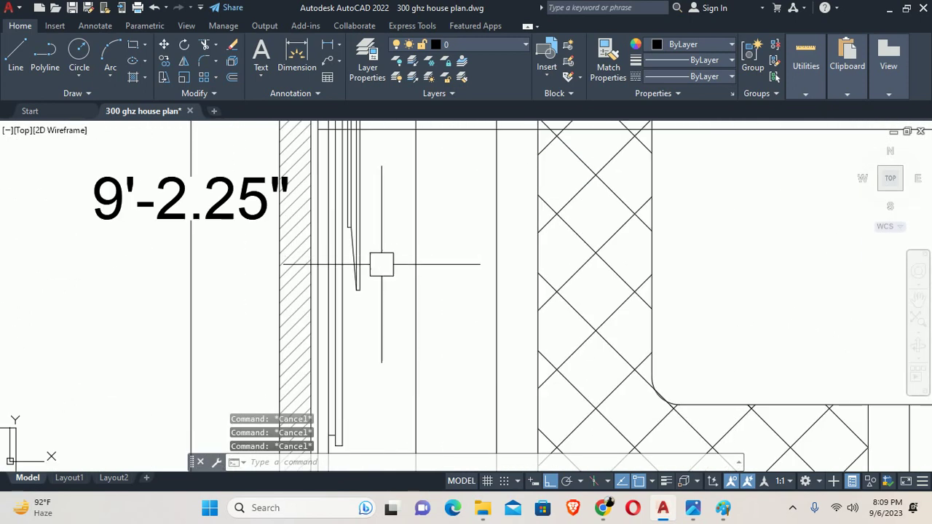
{"action": "key", "text": "Escape"}
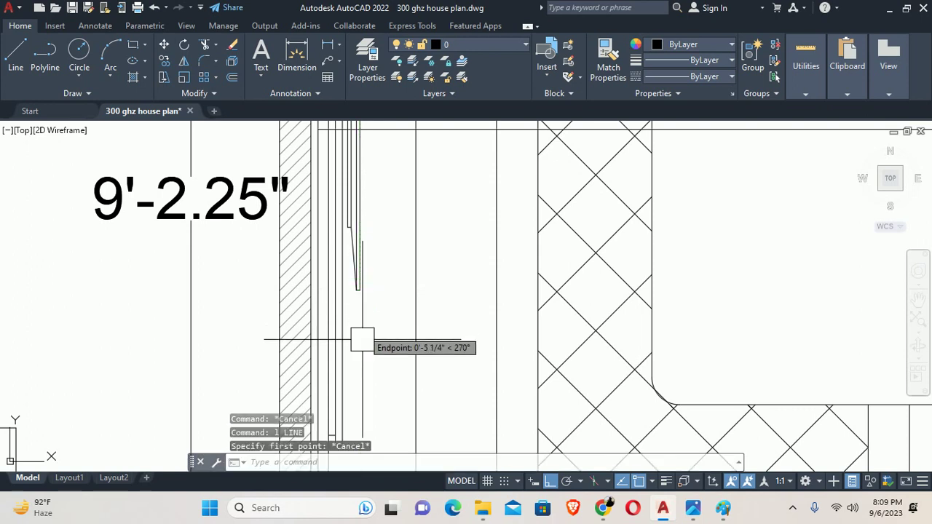
{"action": "scroll", "coordinate": [358, 337], "scroll_direction": "up", "scroll_amount": 2}
{"action": "scroll", "coordinate": [357, 327], "scroll_direction": "up", "scroll_amount": 3}
{"action": "type", "text": "s"}
{"action": "key", "text": "Return"}
Stretch the wall unit's end 10.25 upward using a crossing selection of its five lines.
{"action": "left_click", "coordinate": [361, 399]}
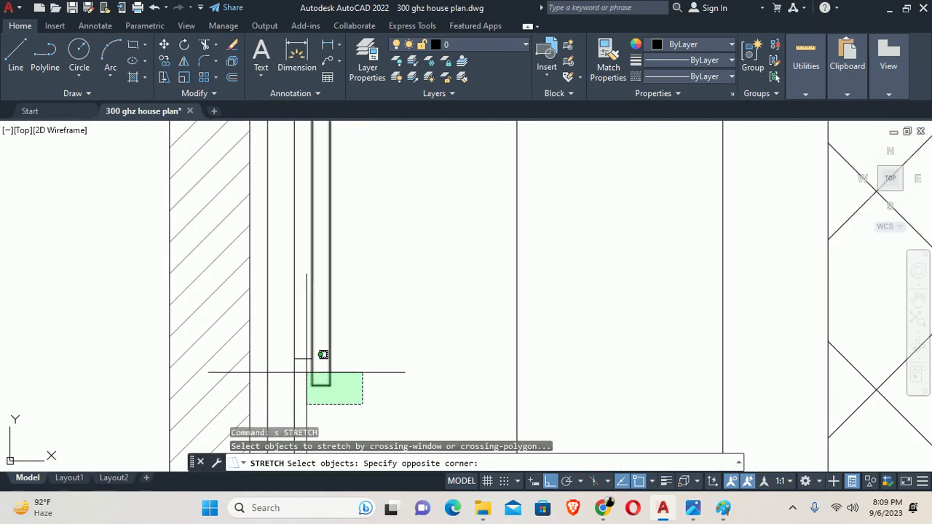
{"action": "left_click", "coordinate": [290, 336]}
{"action": "key", "text": "Return"}
{"action": "left_click", "coordinate": [355, 348]}
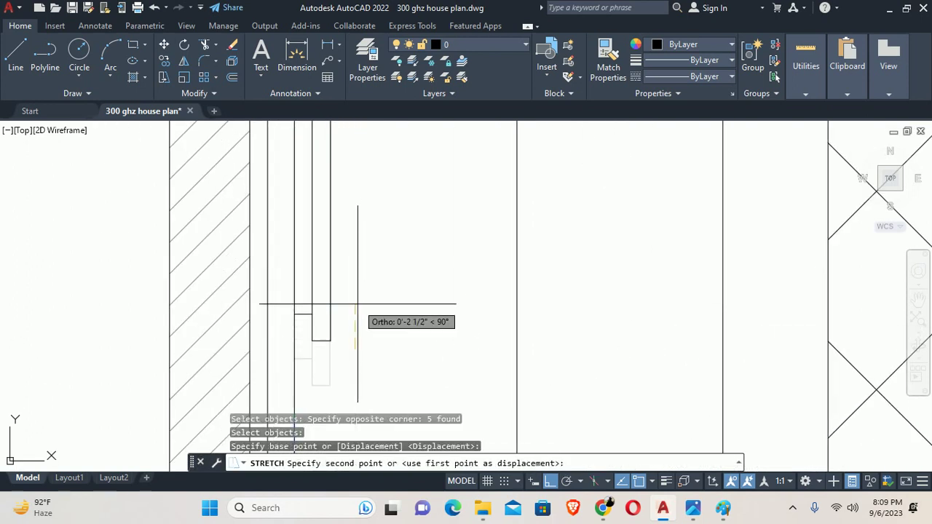
{"action": "type", "text": "10.25"}
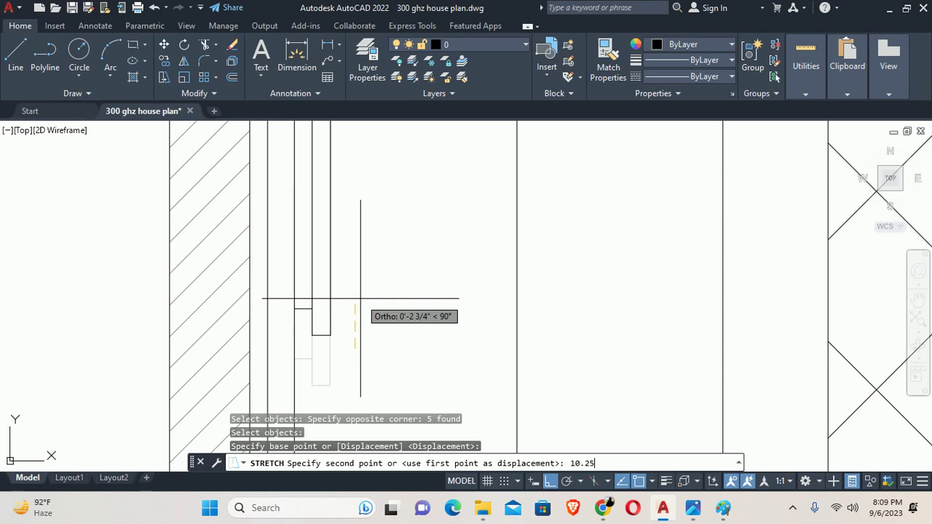
{"action": "key", "text": "Return"}
{"action": "key", "text": "Escape"}
Extend the unit's horizontal line across the wall lines and trim the wall lines above it.
{"action": "scroll", "coordinate": [360, 229], "scroll_direction": "down", "scroll_amount": 2}
{"action": "scroll", "coordinate": [379, 254], "scroll_direction": "down", "scroll_amount": 2}
{"action": "scroll", "coordinate": [387, 266], "scroll_direction": "down", "scroll_amount": 2}
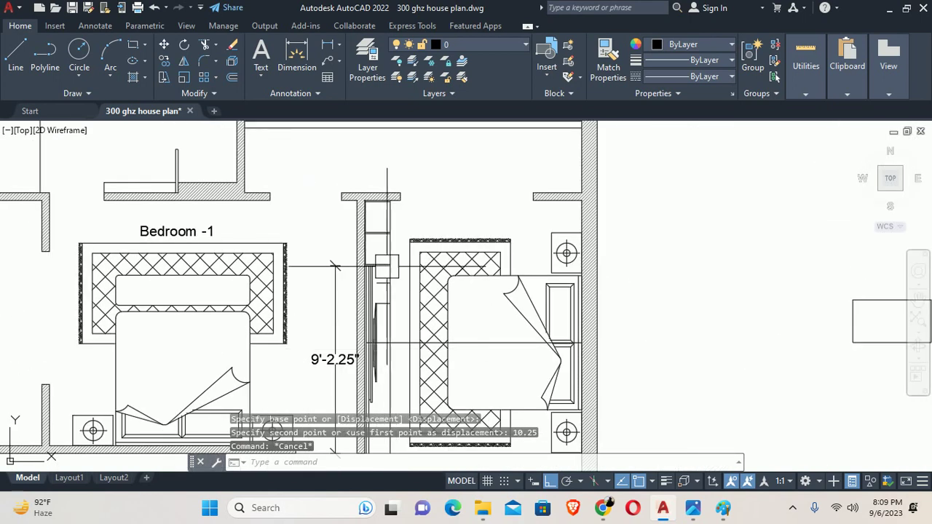
{"action": "scroll", "coordinate": [387, 266], "scroll_direction": "up", "scroll_amount": 3}
{"action": "scroll", "coordinate": [374, 260], "scroll_direction": "up", "scroll_amount": 2}
{"action": "scroll", "coordinate": [410, 223], "scroll_direction": "up", "scroll_amount": 2}
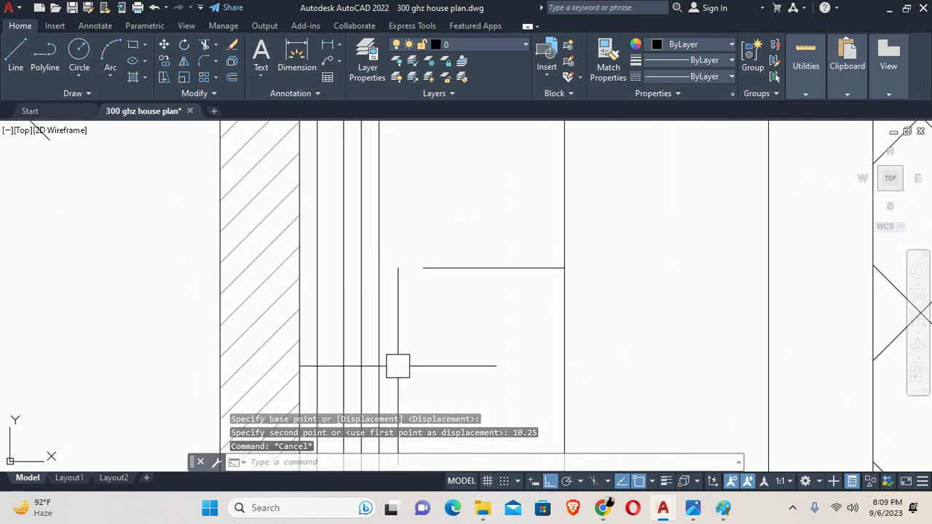
{"action": "type", "text": "ex"}
{"action": "key", "text": "Return"}
{"action": "left_click_drag", "start_coordinate": [432, 286], "coordinate": [433, 211]}
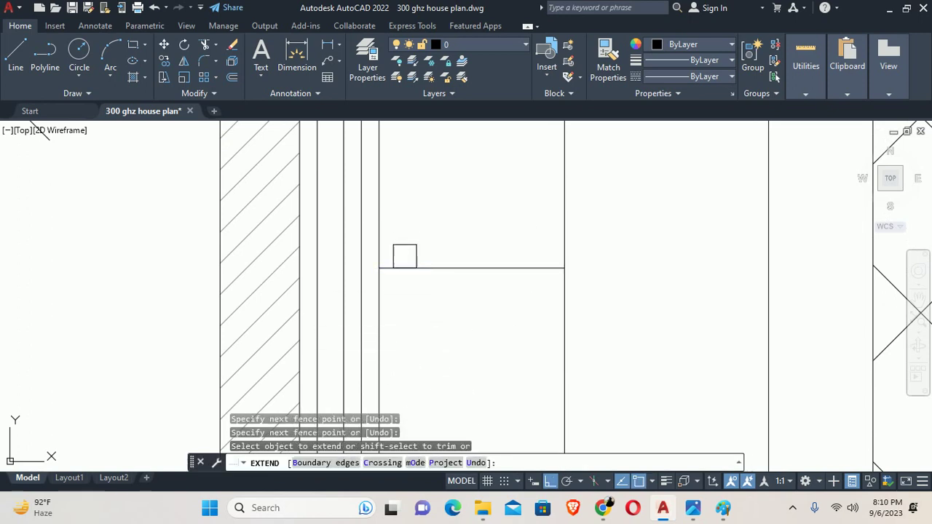
{"action": "left_click_drag", "start_coordinate": [405, 256], "coordinate": [405, 288]}
{"action": "left_click_drag", "start_coordinate": [401, 255], "coordinate": [399, 288]}
{"action": "scroll", "coordinate": [394, 260], "scroll_direction": "up", "scroll_amount": 2}
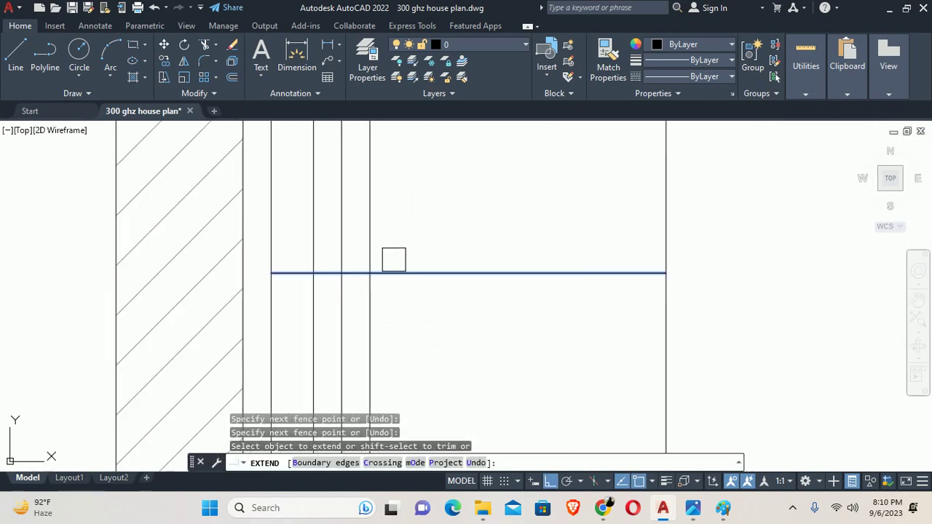
{"action": "scroll", "coordinate": [394, 260], "scroll_direction": "up", "scroll_amount": 2}
{"action": "left_click_drag", "start_coordinate": [400, 245], "coordinate": [329, 256], "text": "shift"}
{"action": "key", "text": "Escape"}
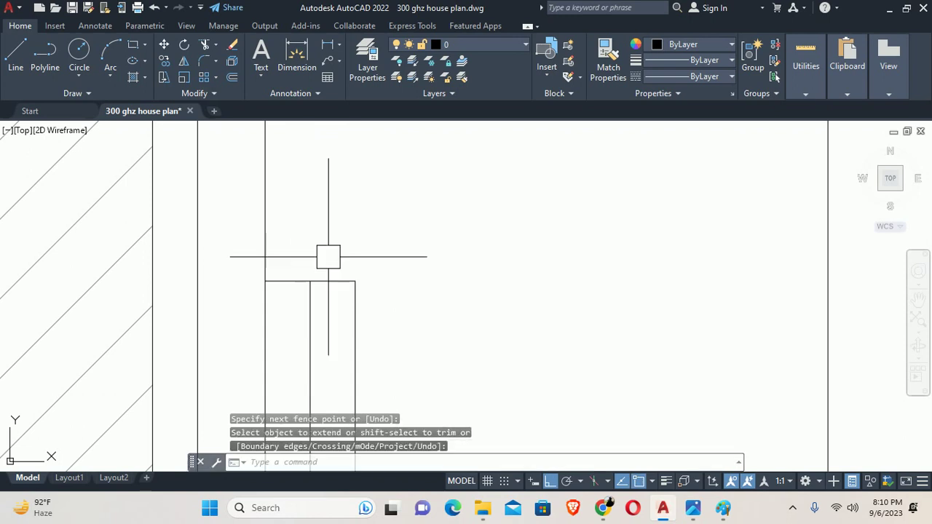
Offset the top horizontal line 1.5 downward.
{"action": "type", "text": "o"}
{"action": "key", "text": "Return"}
{"action": "type", "text": "1"}
{"action": "type", "text": "5"}
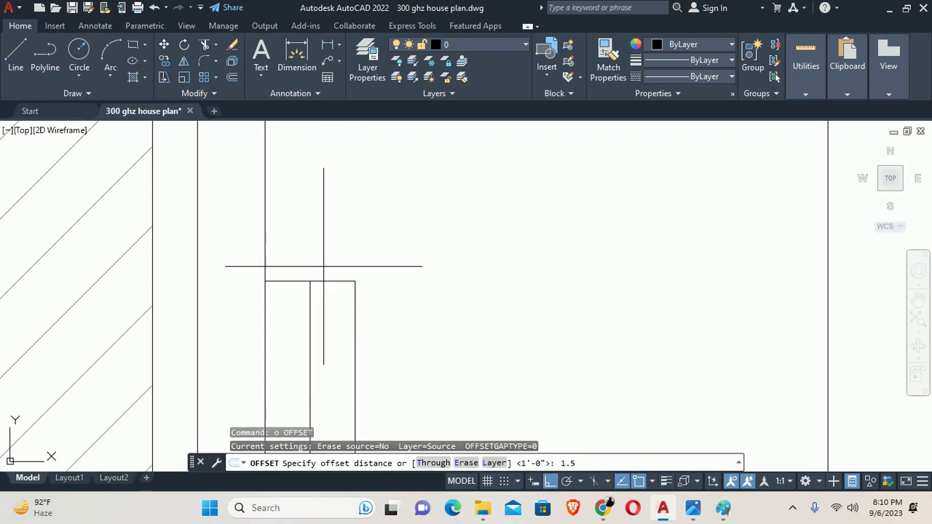
{"action": "key", "text": "Return"}
{"action": "left_click", "coordinate": [284, 281]}
{"action": "left_click", "coordinate": [287, 305]}
{"action": "key", "text": "Escape"}
Delete the short stray horizontal line in the TV niche.
{"action": "middle_click_drag", "start_coordinate": [311, 324], "coordinate": [319, 290]}
{"action": "type", "text": "tr"}
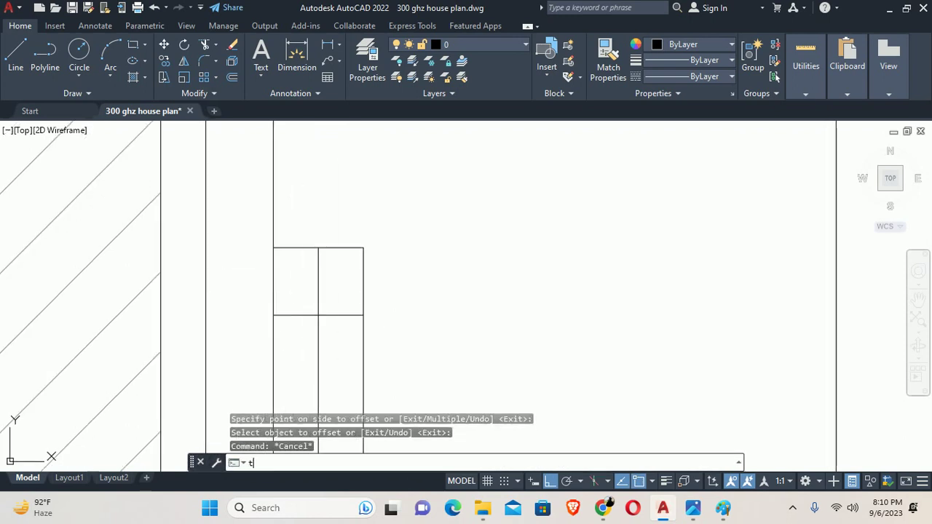
{"action": "key", "text": "Return"}
{"action": "key", "text": "Escape"}
{"action": "scroll", "coordinate": [330, 312], "scroll_direction": "up", "scroll_amount": 3}
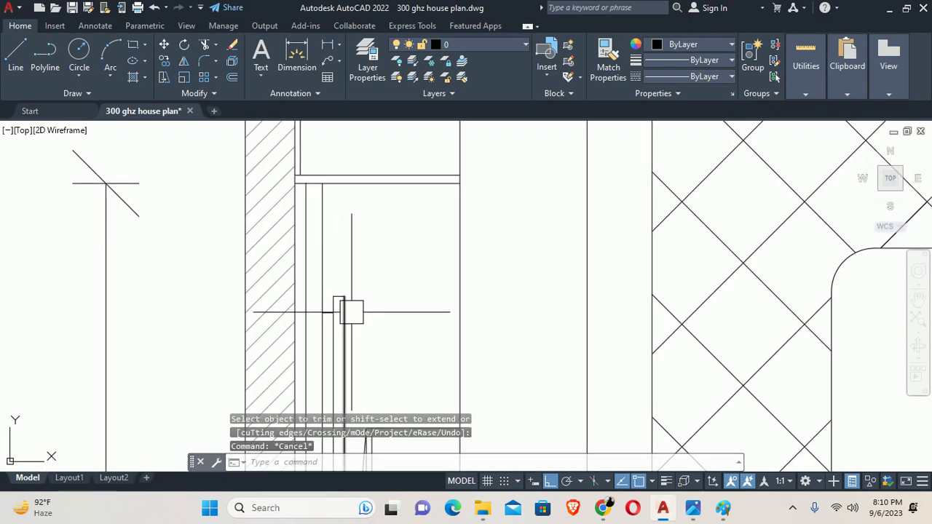
{"action": "scroll", "coordinate": [354, 308], "scroll_direction": "down", "scroll_amount": 2}
{"action": "scroll", "coordinate": [354, 309], "scroll_direction": "up", "scroll_amount": 2}
{"action": "left_click", "coordinate": [354, 291]}
{"action": "left_click", "coordinate": [333, 254]}
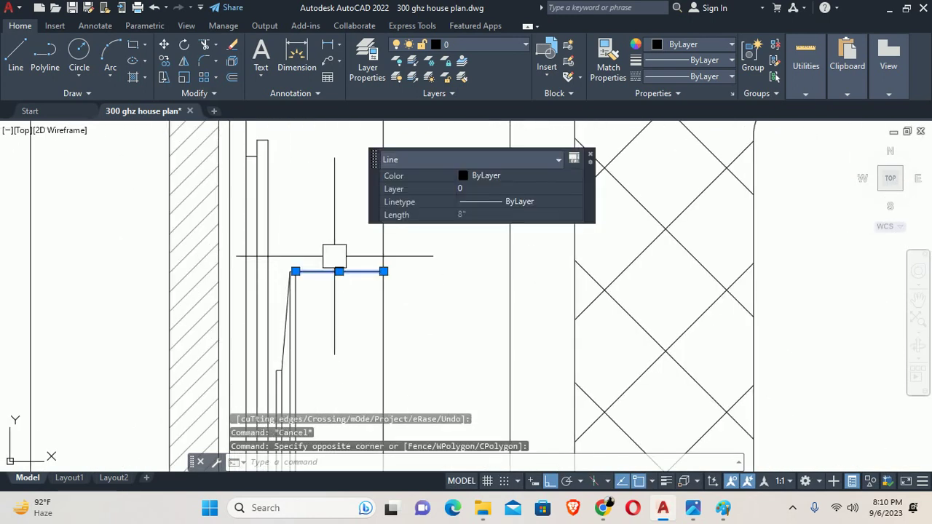
{"action": "key", "text": "Delete"}
Delete the long horizontal line running across the bedroom.
{"action": "scroll", "coordinate": [308, 270], "scroll_direction": "down", "scroll_amount": 3}
{"action": "mouse_move", "coordinate": [306, 201]}
{"action": "middle_mouse_down"}
{"action": "mouse_move", "coordinate": [329, 267]}
{"action": "mouse_move", "coordinate": [325, 325]}
{"action": "middle_mouse_up"}
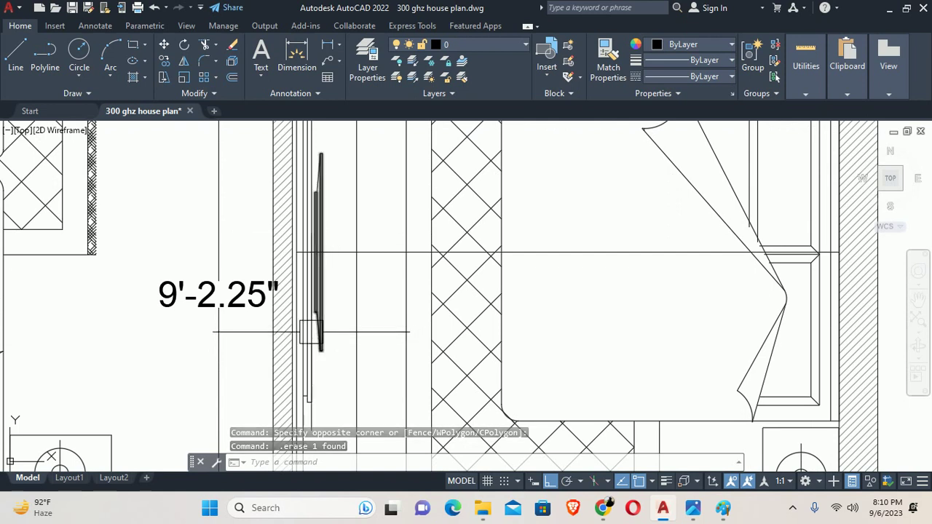
{"action": "scroll", "coordinate": [313, 378], "scroll_direction": "up", "scroll_amount": 2}
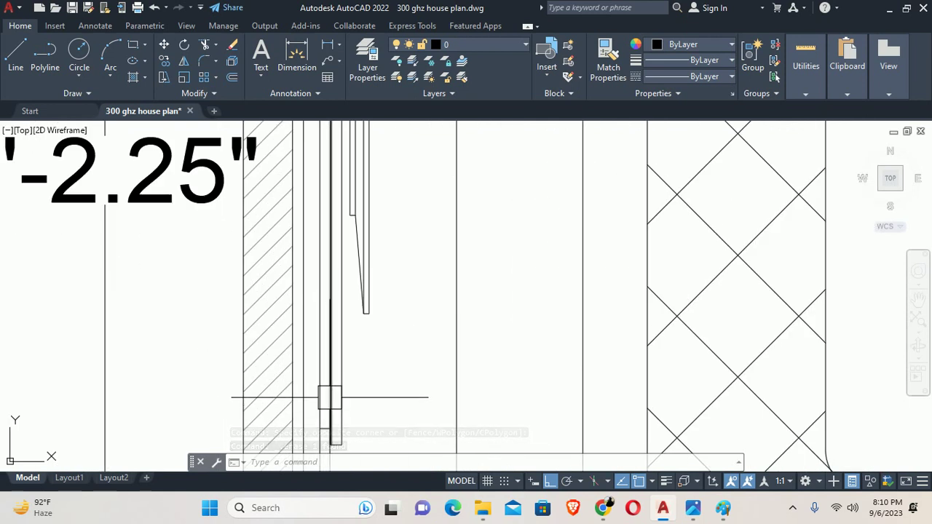
{"action": "scroll", "coordinate": [328, 385], "scroll_direction": "down", "scroll_amount": 2}
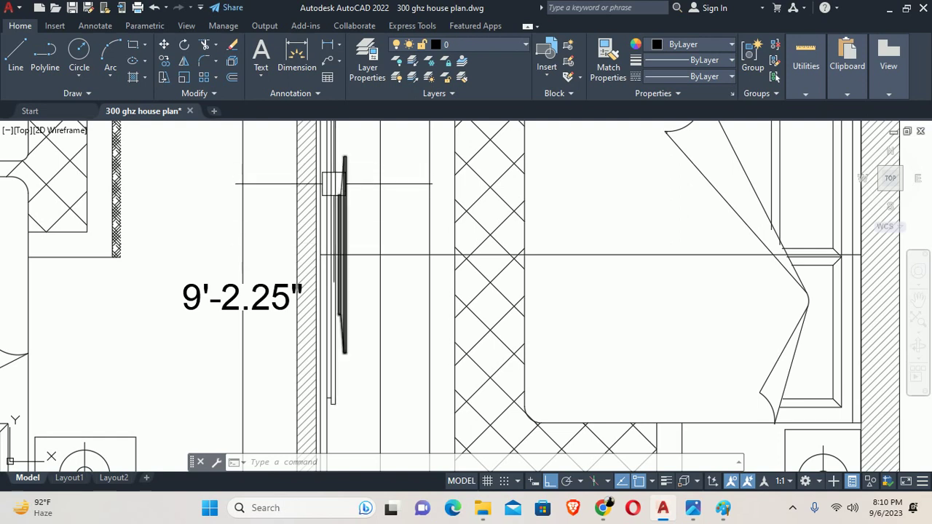
{"action": "scroll", "coordinate": [343, 291], "scroll_direction": "down", "scroll_amount": 3}
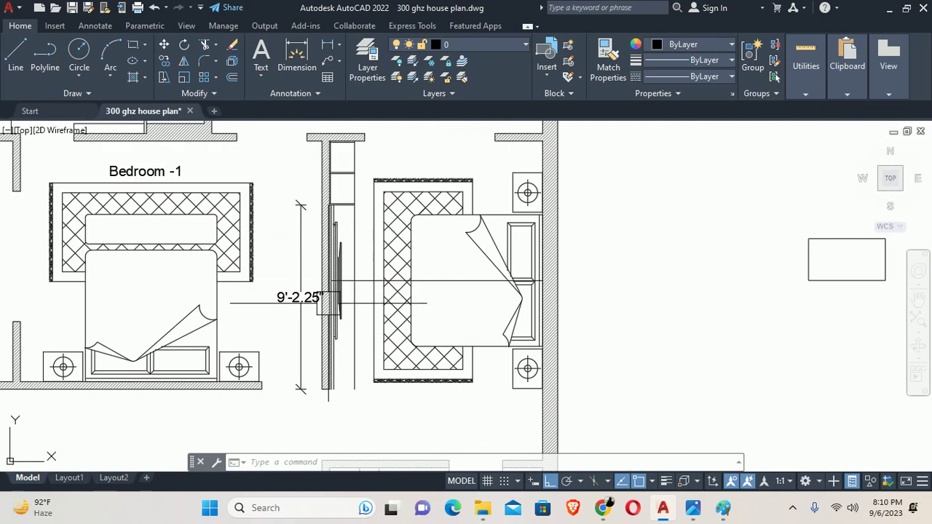
{"action": "scroll", "coordinate": [351, 270], "scroll_direction": "up", "scroll_amount": 3}
{"action": "left_click", "coordinate": [376, 298]}
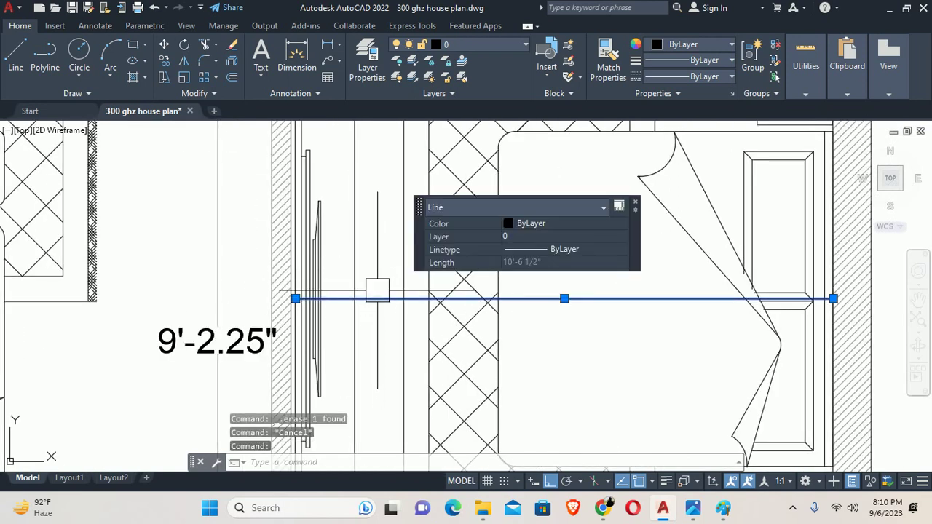
{"action": "key", "text": "Delete"}
{"action": "scroll", "coordinate": [385, 306], "scroll_direction": "down", "scroll_amount": 5}
{"action": "scroll", "coordinate": [385, 306], "scroll_direction": "up", "scroll_amount": 3}
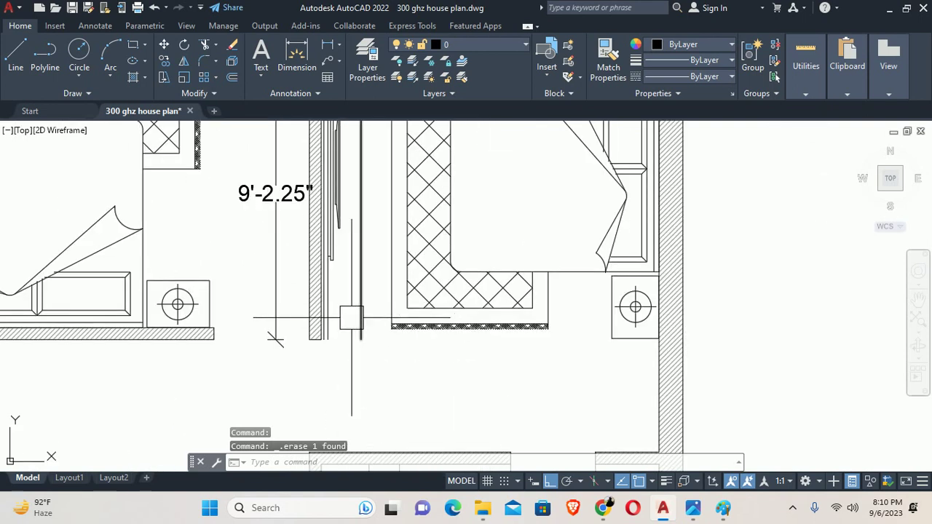
{"action": "key", "text": "l"}
{"action": "key", "text": "Return"}
{"action": "scroll", "coordinate": [303, 326], "scroll_direction": "up", "scroll_amount": 3}
{"action": "left_click", "coordinate": [303, 326]}
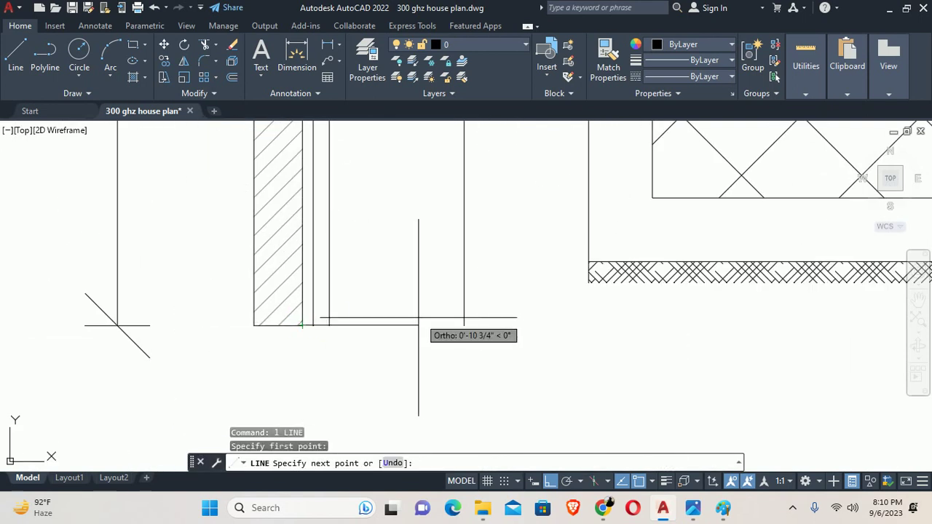
{"action": "key", "text": "Escape"}
{"action": "key", "text": "Escape"}
{"action": "scroll", "coordinate": [464, 325], "scroll_direction": "down", "scroll_amount": 3}
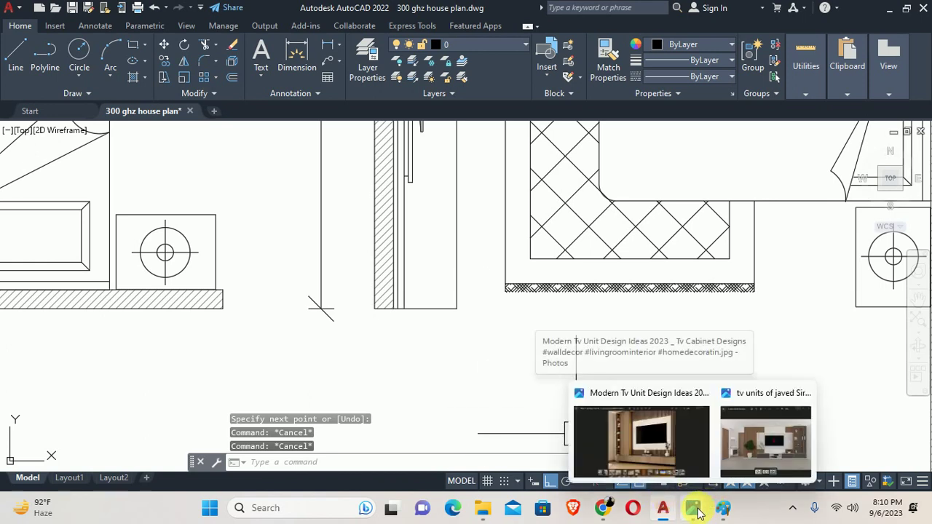
{"action": "left_click", "coordinate": [755, 458]}
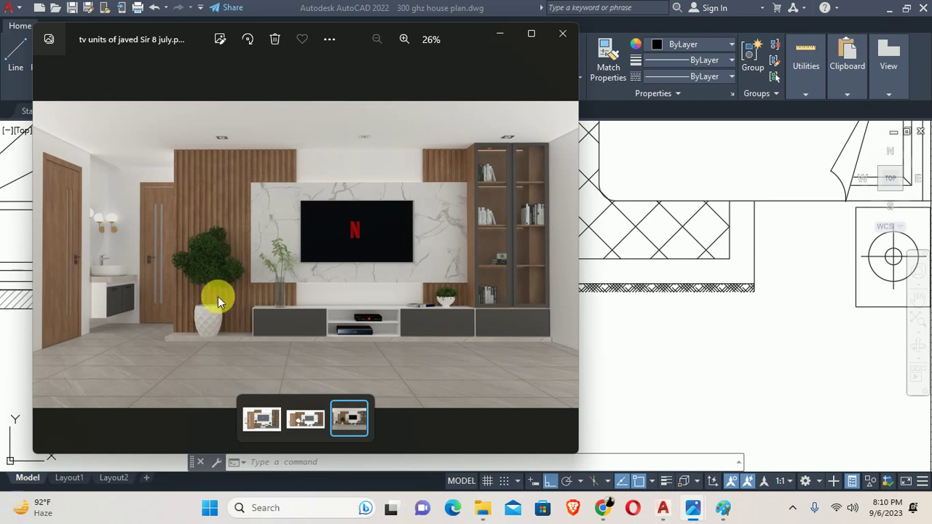
{"action": "left_click", "coordinate": [860, 9]}
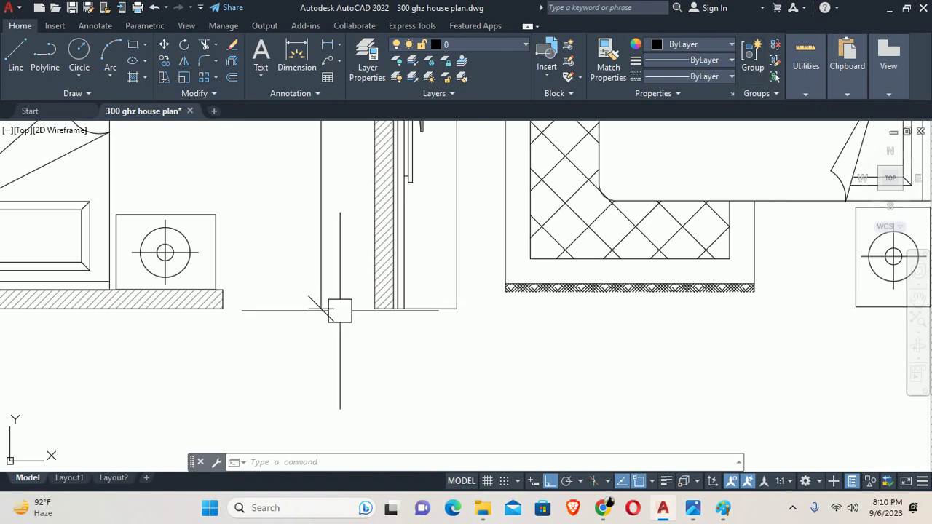
Zoom and pan the plan onto the passage below the bedroom's bottom-right corner.
{"action": "scroll", "coordinate": [340, 311], "scroll_direction": "down", "scroll_amount": 2}
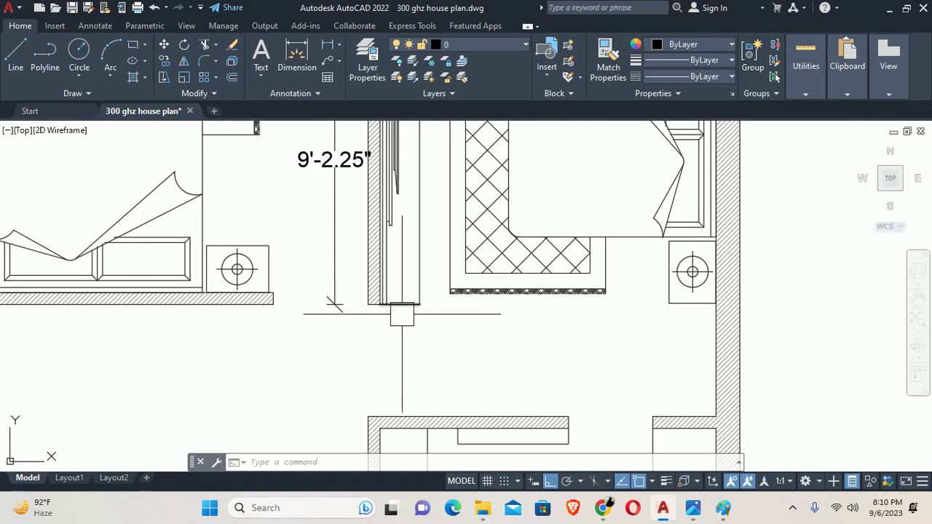
{"action": "scroll", "coordinate": [459, 300], "scroll_direction": "down", "scroll_amount": 3}
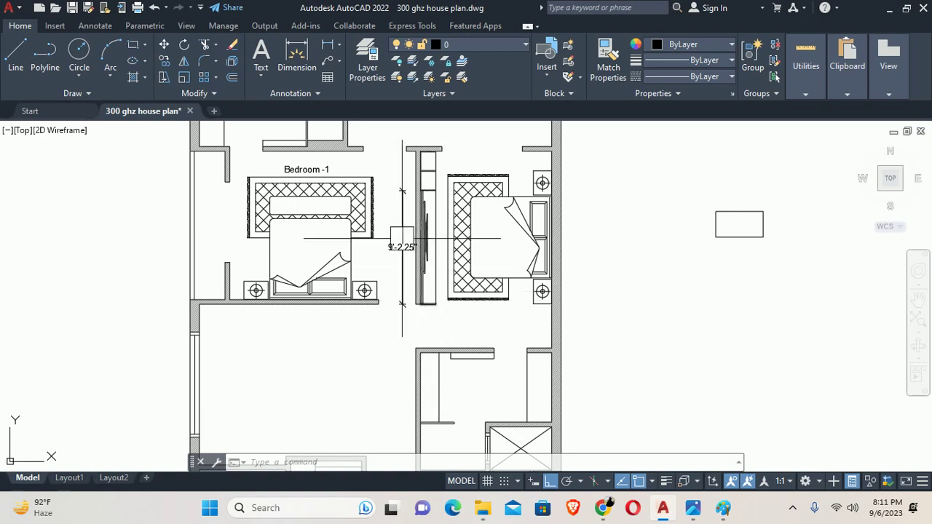
{"action": "key", "text": "Escape"}
{"action": "key", "text": "Escape"}
{"action": "key", "text": "Escape"}
{"action": "scroll", "coordinate": [437, 290], "scroll_direction": "up", "scroll_amount": 2}
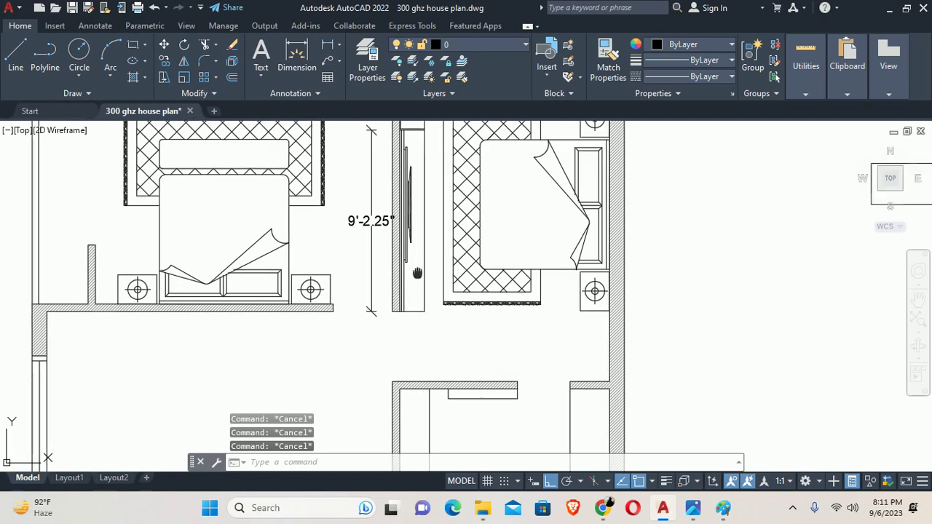
{"action": "mouse_move", "coordinate": [429, 260]}
{"action": "middle_mouse_down"}
{"action": "mouse_move", "coordinate": [396, 275]}
{"action": "mouse_move", "coordinate": [364, 317]}
{"action": "middle_mouse_up"}
{"action": "type", "text": "dli"}
{"action": "key", "text": "Return"}
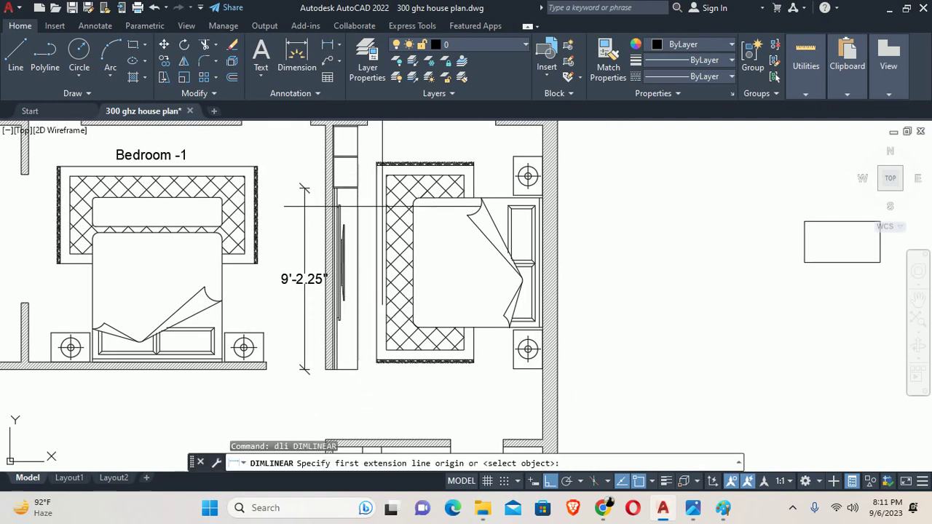
{"action": "scroll", "coordinate": [364, 219], "scroll_direction": "up", "scroll_amount": 4}
{"action": "scroll", "coordinate": [326, 209], "scroll_direction": "down", "scroll_amount": 2}
{"action": "key", "text": "Escape"}
{"action": "scroll", "coordinate": [336, 225], "scroll_direction": "down", "scroll_amount": 2}
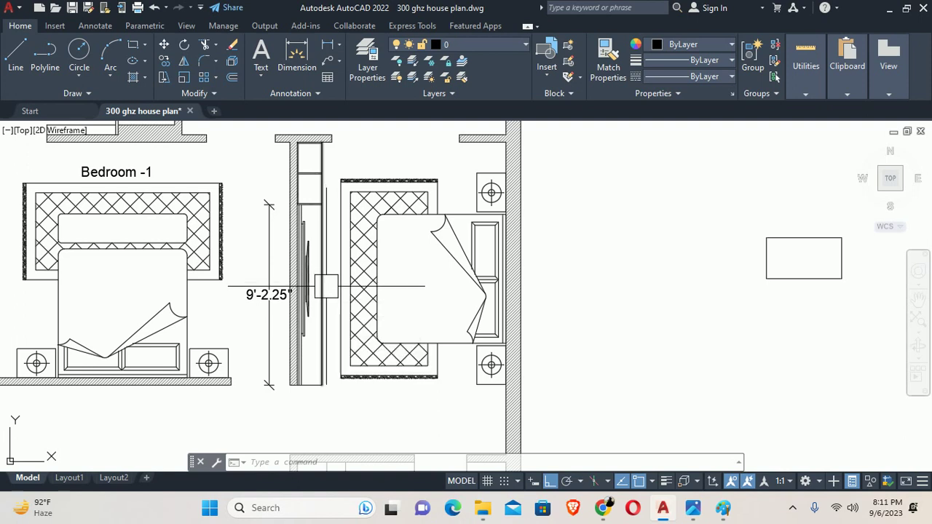
{"action": "scroll", "coordinate": [346, 98], "scroll_direction": "down", "scroll_amount": 2}
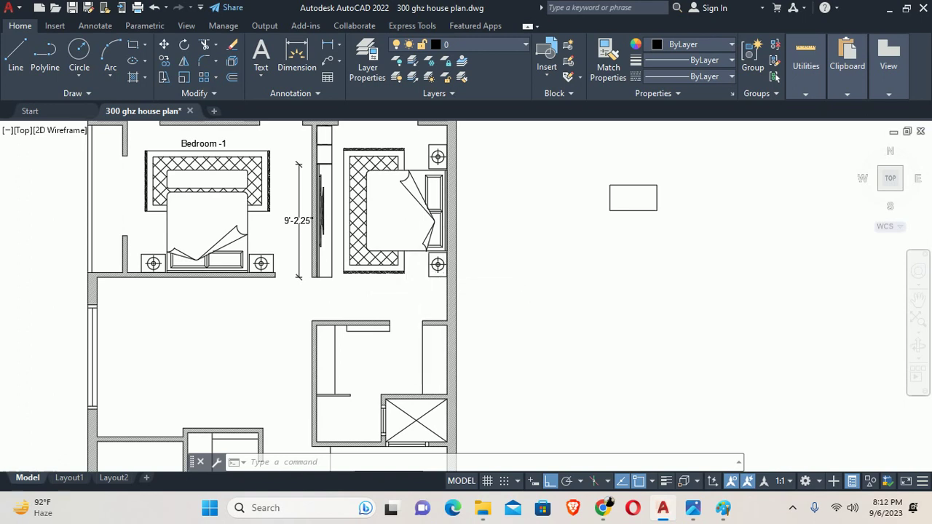
{"action": "scroll", "coordinate": [431, 306], "scroll_direction": "up", "scroll_amount": 3}
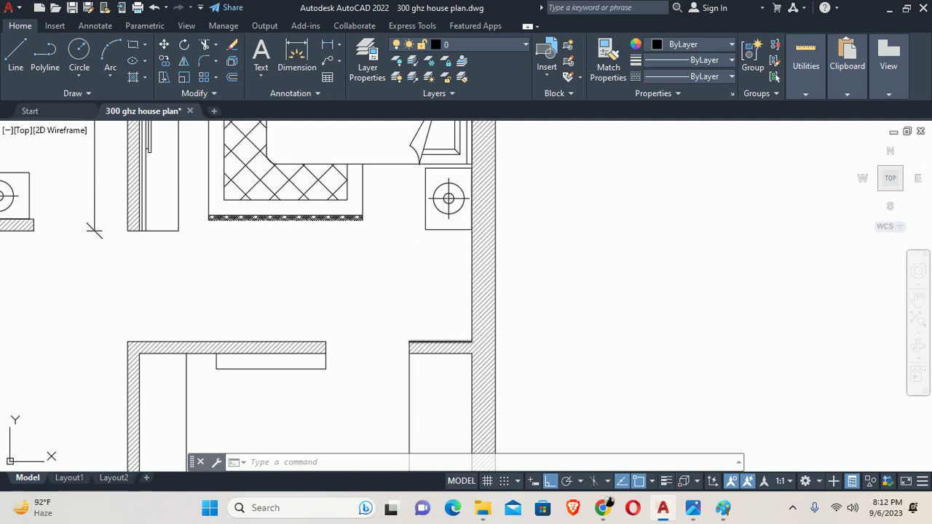
{"action": "type", "text": "dli"}
{"action": "key", "text": "Return"}
{"action": "key", "text": "Return"}
{"action": "left_click", "coordinate": [422, 339]}
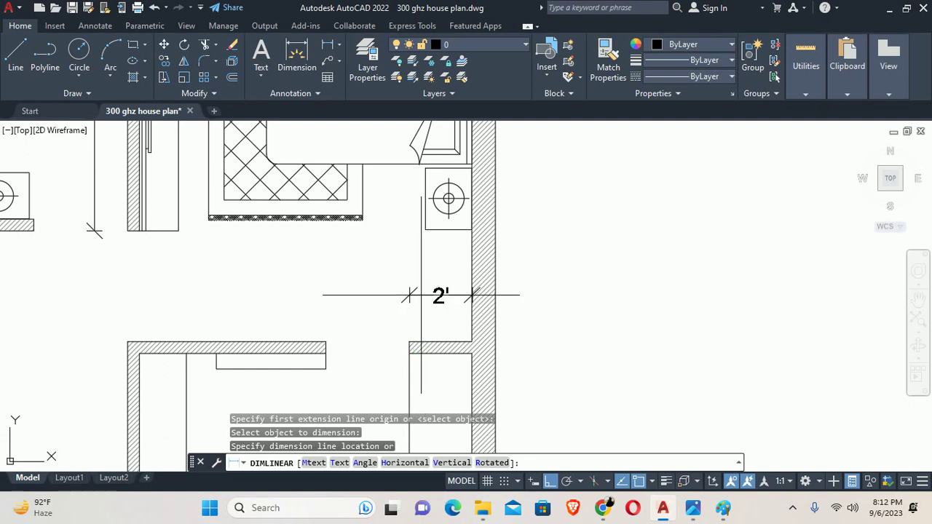
{"action": "key", "text": "Escape"}
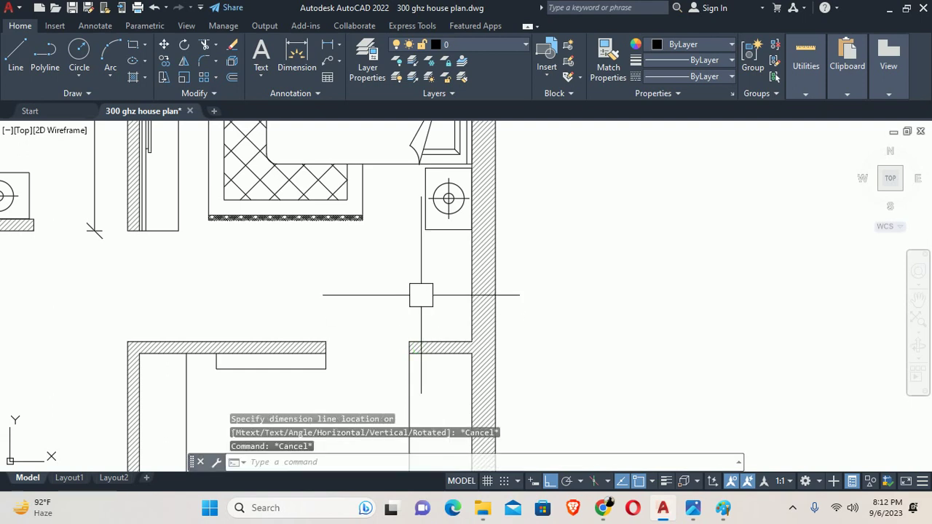
{"action": "type", "text": "dli"}
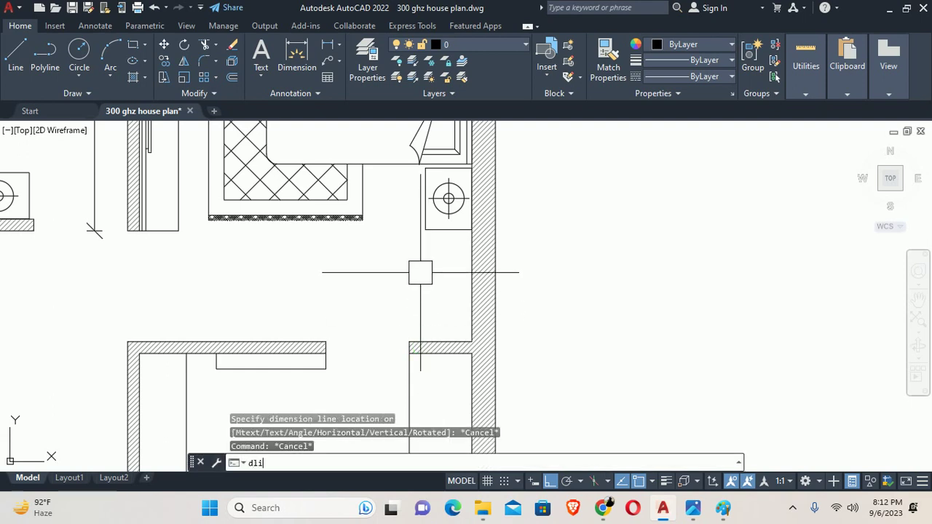
{"action": "key", "text": "Return"}
{"action": "left_click", "coordinate": [426, 229]}
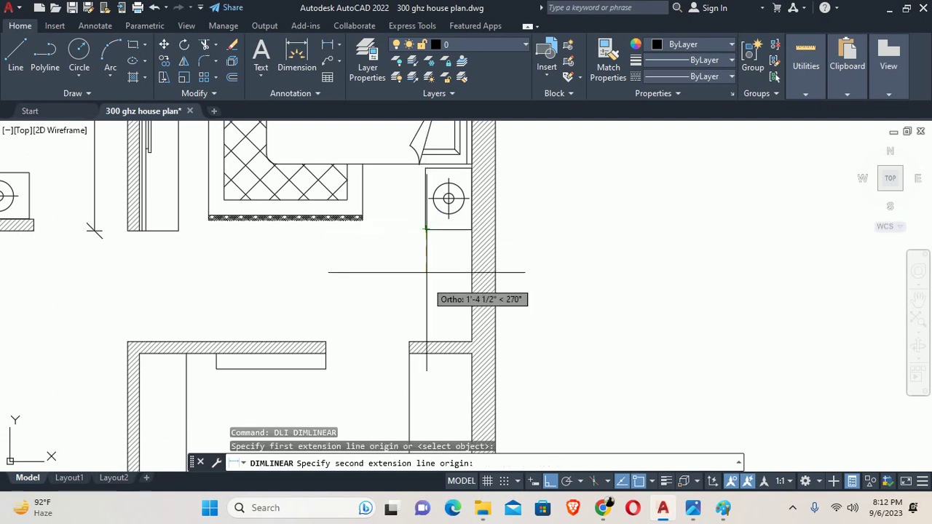
{"action": "left_click", "coordinate": [416, 343]}
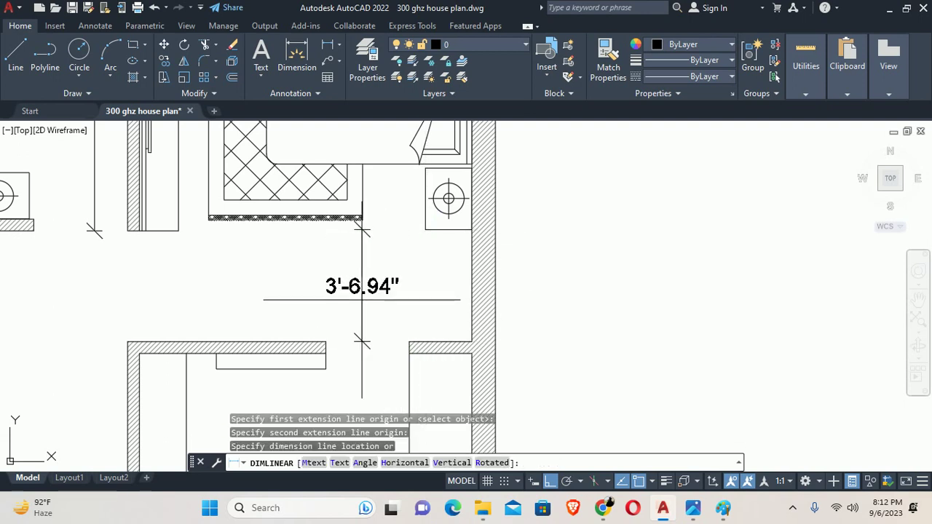
{"action": "key", "text": "Escape"}
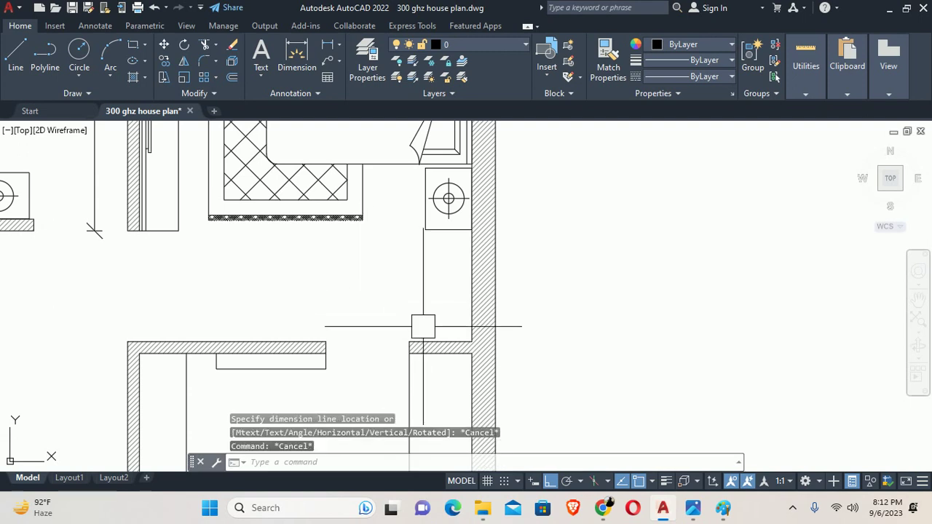
{"action": "middle_click_drag", "start_coordinate": [423, 327], "coordinate": [441, 300]}
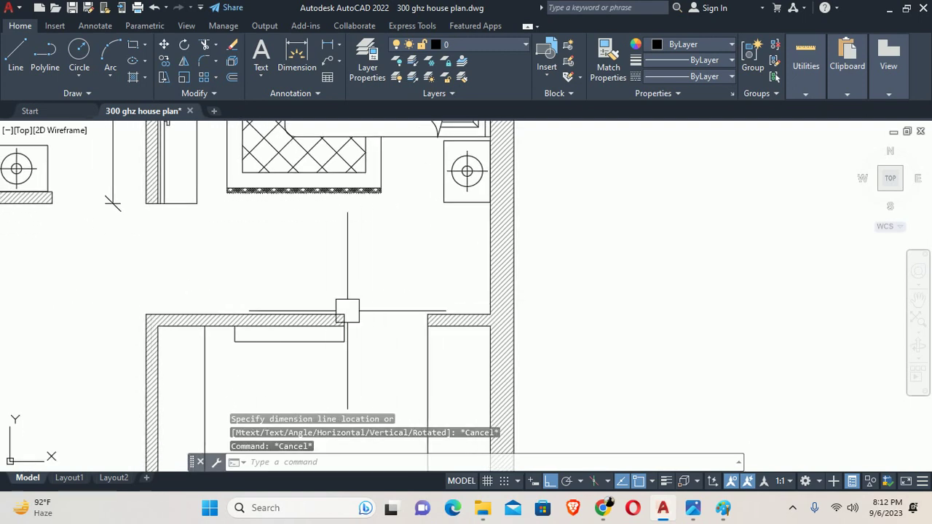
{"action": "middle_click_drag", "start_coordinate": [319, 320], "coordinate": [374, 327]}
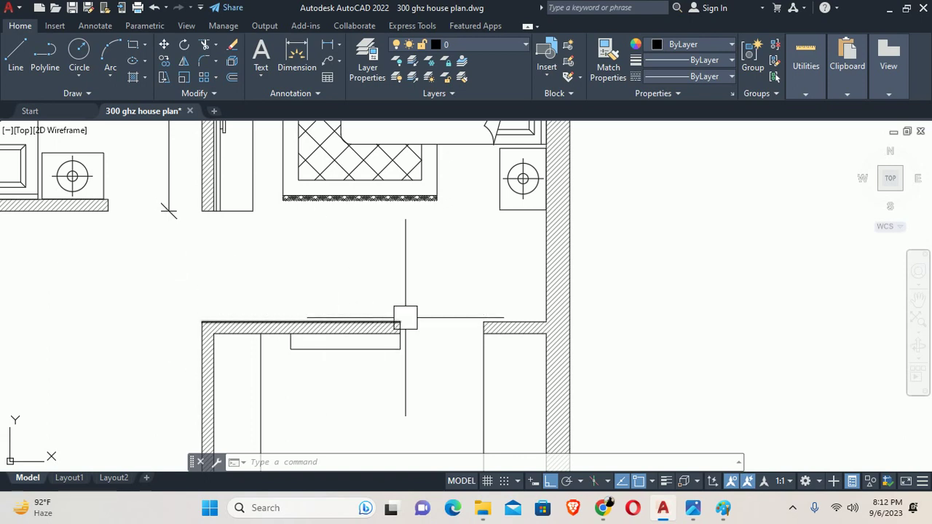
{"action": "middle_click_drag", "start_coordinate": [433, 322], "coordinate": [418, 313]}
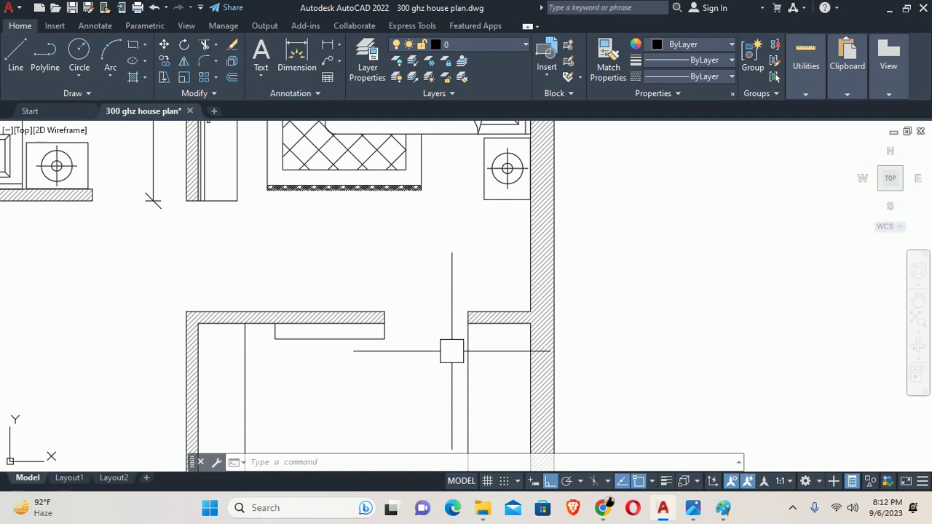
{"action": "scroll", "coordinate": [462, 324], "scroll_direction": "up", "scroll_amount": 2}
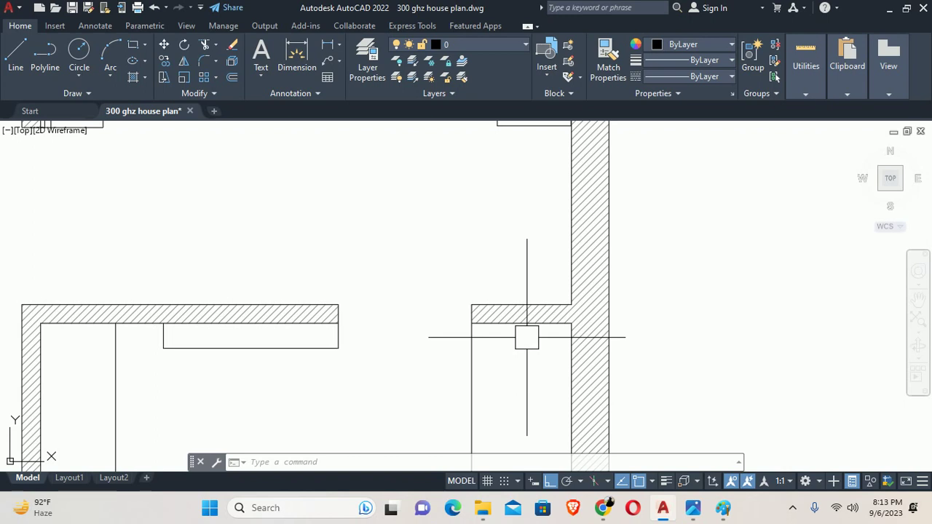
{"action": "scroll", "coordinate": [526, 337], "scroll_direction": "down", "scroll_amount": 2}
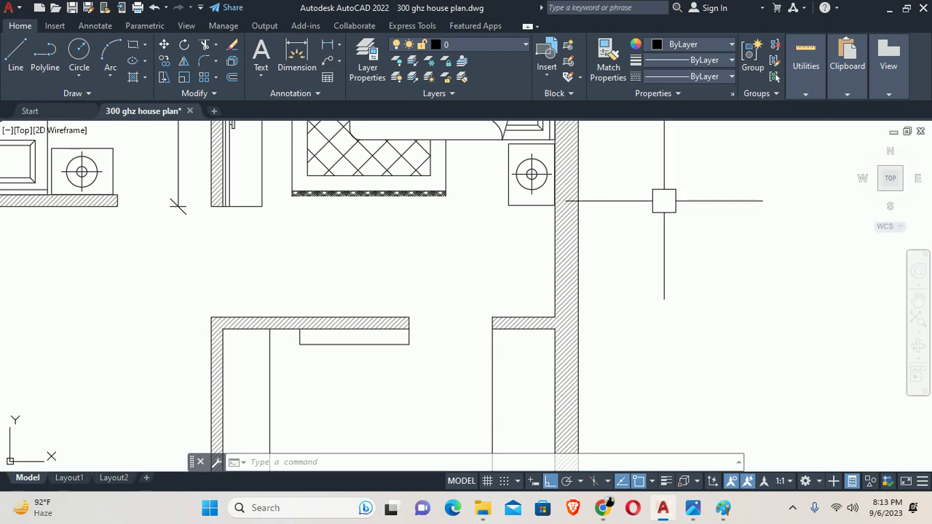
Dimension the passage width below the bedroom as 3'-6.94" with DLI.
{"action": "type", "text": "dli"}
{"action": "key", "text": "Return"}
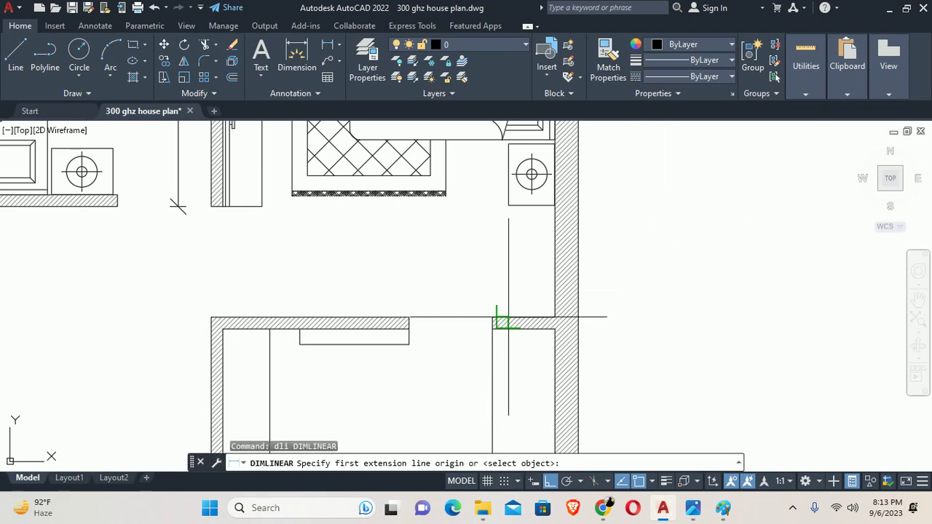
{"action": "left_click", "coordinate": [499, 319]}
{"action": "left_click", "coordinate": [503, 207]}
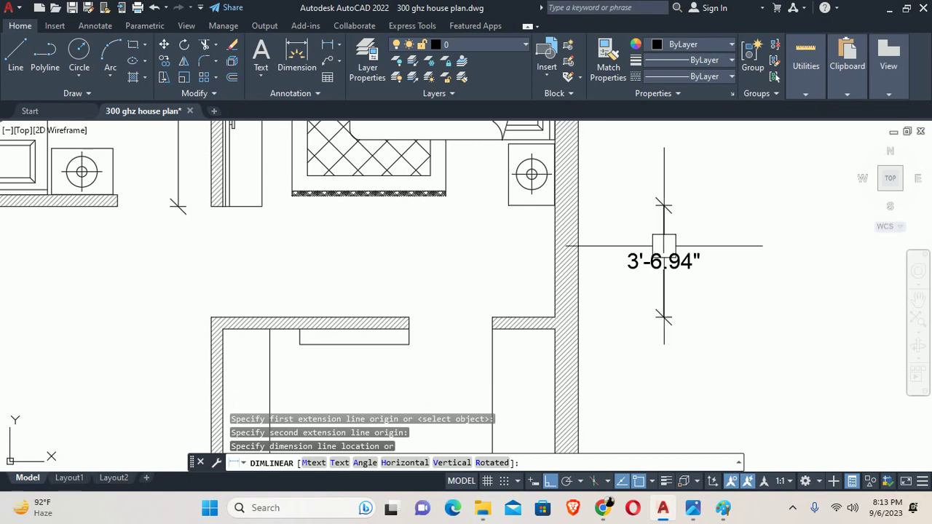
{"action": "left_click", "coordinate": [662, 211]}
{"action": "scroll", "coordinate": [469, 295], "scroll_direction": "down", "scroll_amount": 2}
{"action": "mouse_move", "coordinate": [510, 258]}
{"action": "middle_mouse_down"}
{"action": "mouse_move", "coordinate": [510, 314]}
{"action": "mouse_move", "coordinate": [509, 300]}
{"action": "middle_mouse_up"}
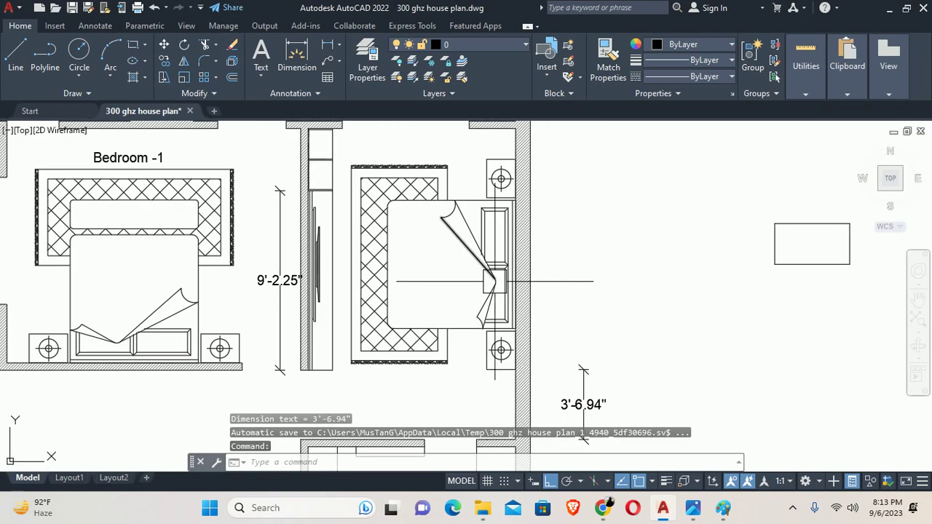
Dimension the 1'-6.94" gap between the right bed's nightstand and the wall above.
{"action": "type", "text": "dli"}
{"action": "key", "text": "Return"}
{"action": "scroll", "coordinate": [494, 161], "scroll_direction": "up", "scroll_amount": 3}
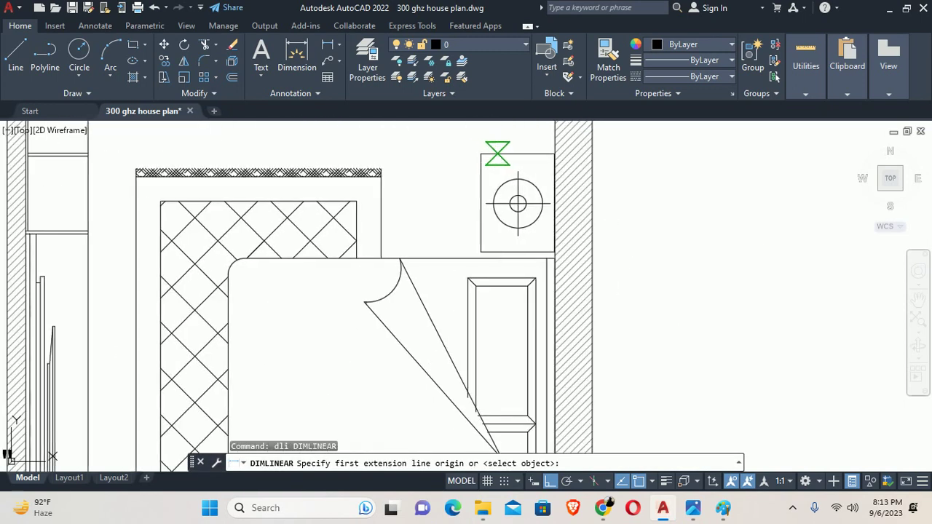
{"action": "left_click", "coordinate": [500, 153]}
{"action": "left_click", "coordinate": [500, 230]}
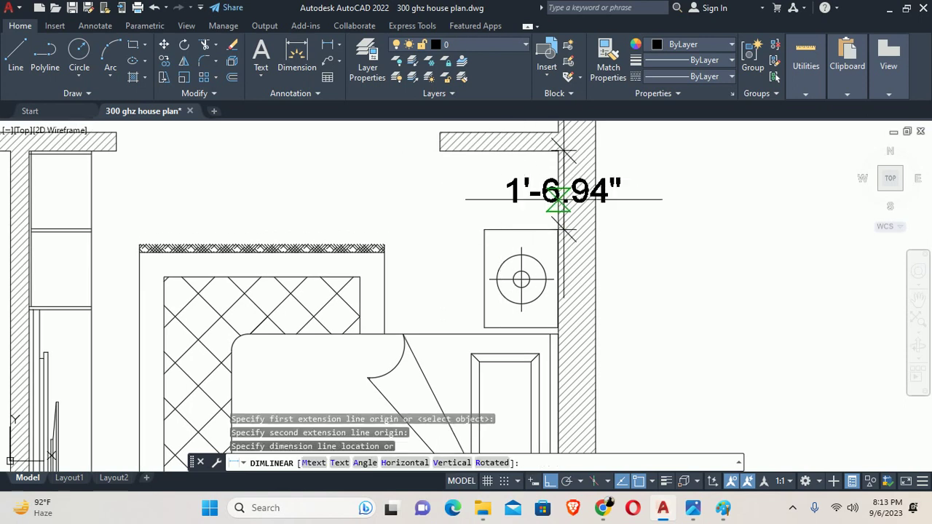
{"action": "left_click", "coordinate": [695, 189]}
{"action": "key", "text": "Escape"}
{"action": "scroll", "coordinate": [587, 265], "scroll_direction": "down", "scroll_amount": 5}
{"action": "key", "text": "Escape"}
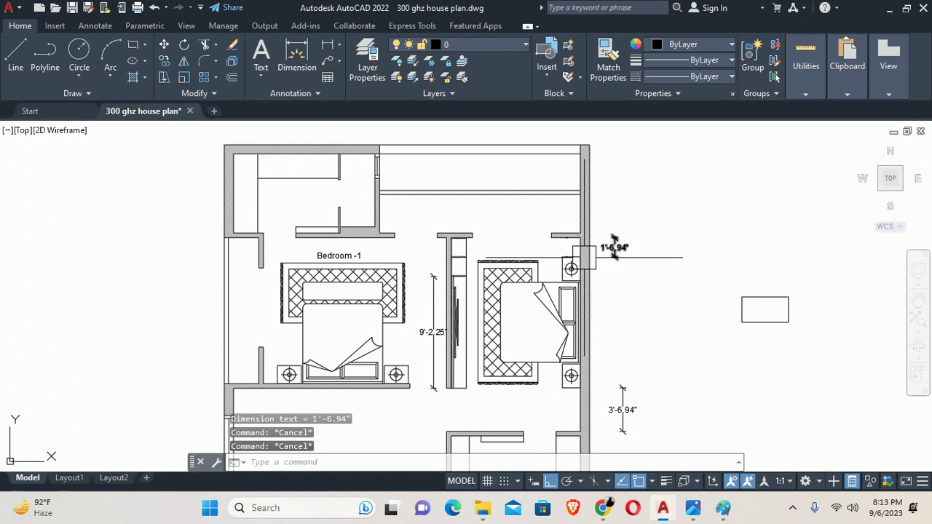
Pan over the new bedroom and passage dimensions, then bring up the TV unit reference photo.
{"action": "middle_click_drag", "start_coordinate": [573, 291], "coordinate": [503, 222]}
{"action": "scroll", "coordinate": [499, 322], "scroll_direction": "up", "scroll_amount": 2}
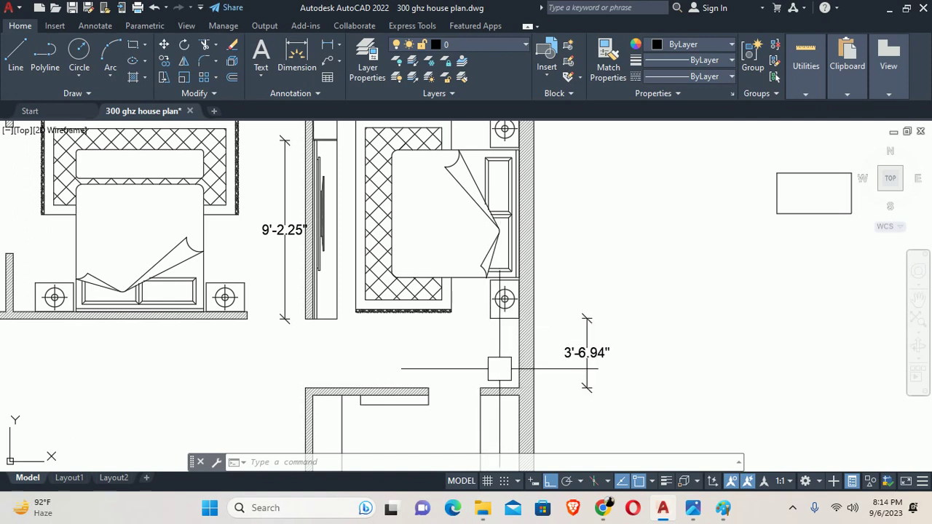
{"action": "middle_click_drag", "start_coordinate": [499, 368], "coordinate": [516, 301]}
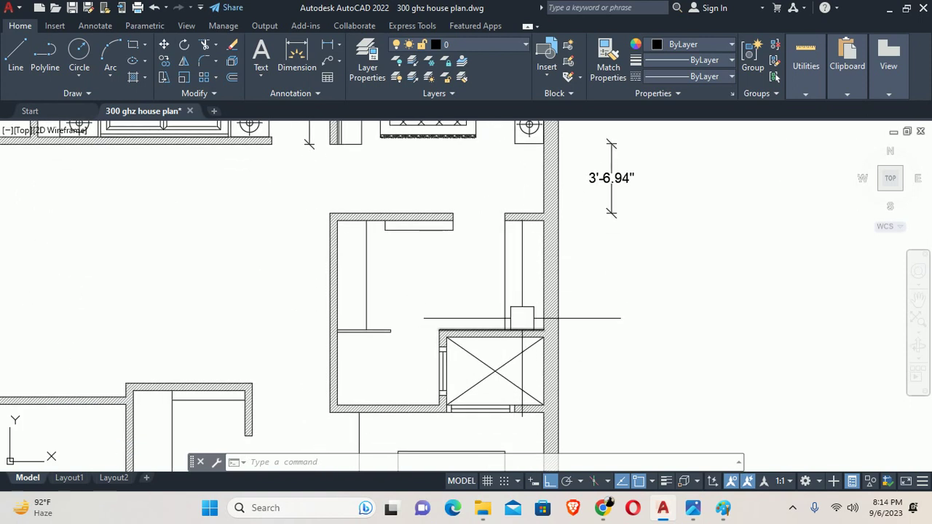
{"action": "scroll", "coordinate": [516, 311], "scroll_direction": "down", "scroll_amount": 4}
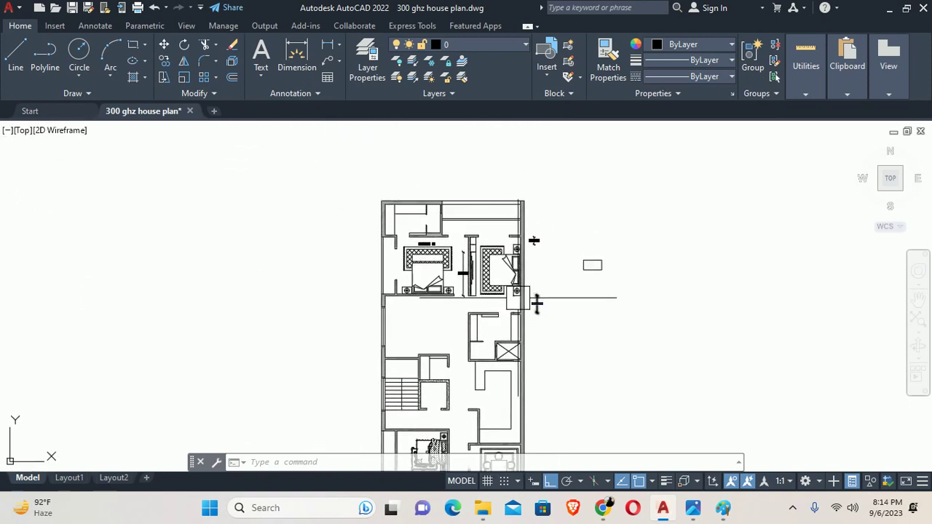
{"action": "scroll", "coordinate": [510, 313], "scroll_direction": "up", "scroll_amount": 4}
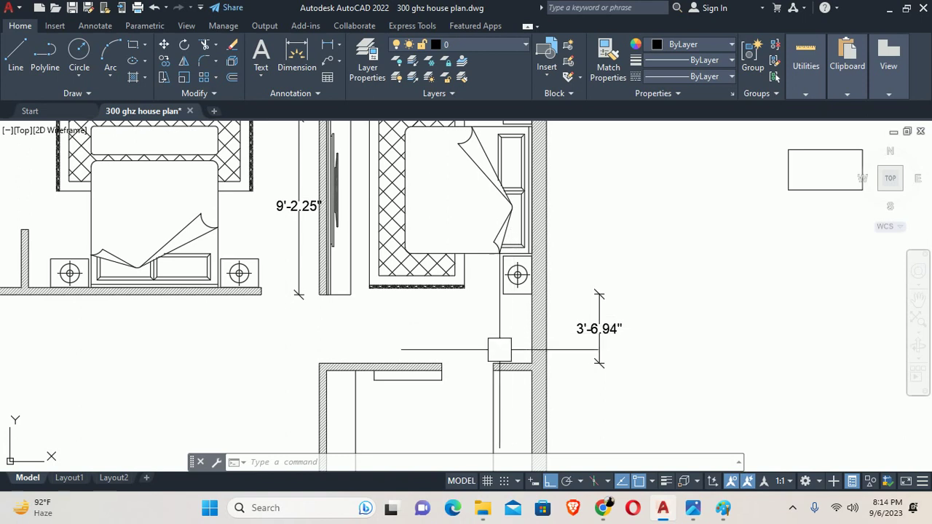
{"action": "scroll", "coordinate": [503, 366], "scroll_direction": "up", "scroll_amount": 2}
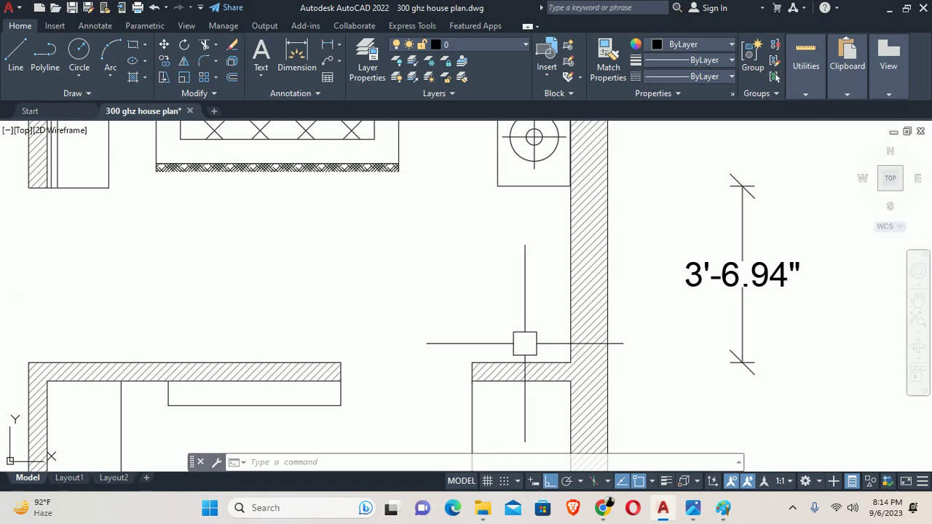
{"action": "scroll", "coordinate": [516, 290], "scroll_direction": "down", "scroll_amount": 2}
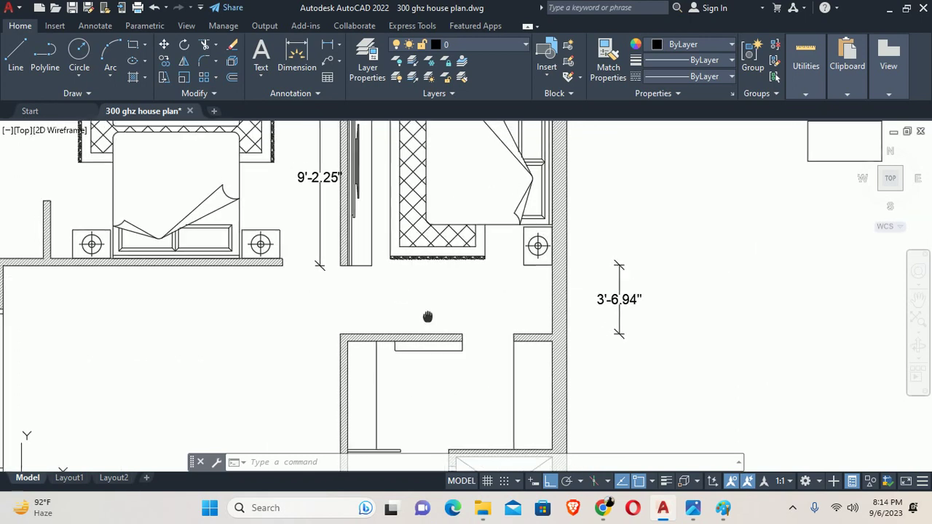
{"action": "middle_click_drag", "start_coordinate": [412, 302], "coordinate": [437, 382]}
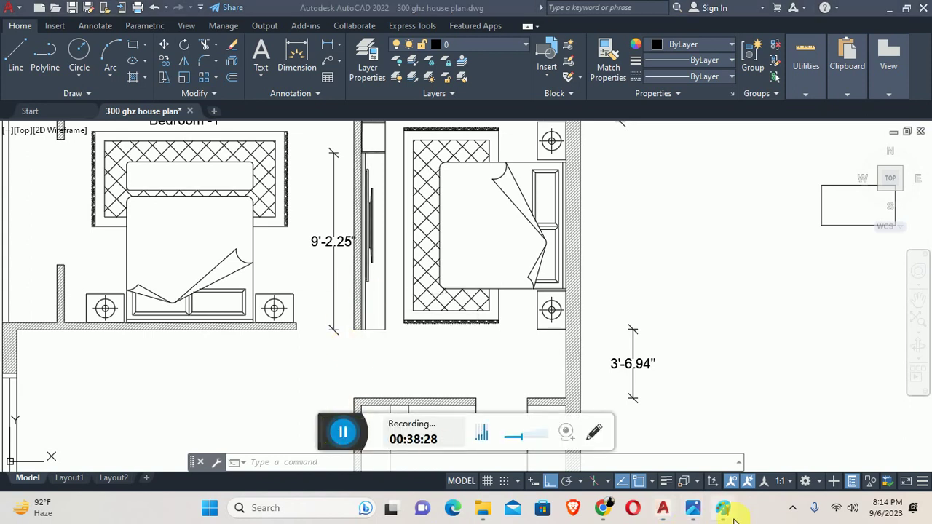
{"action": "left_click", "coordinate": [658, 423]}
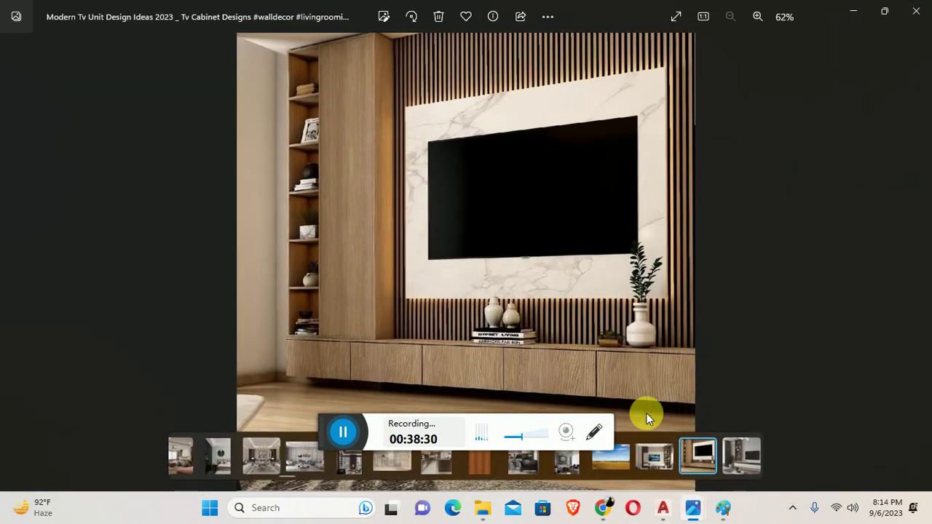